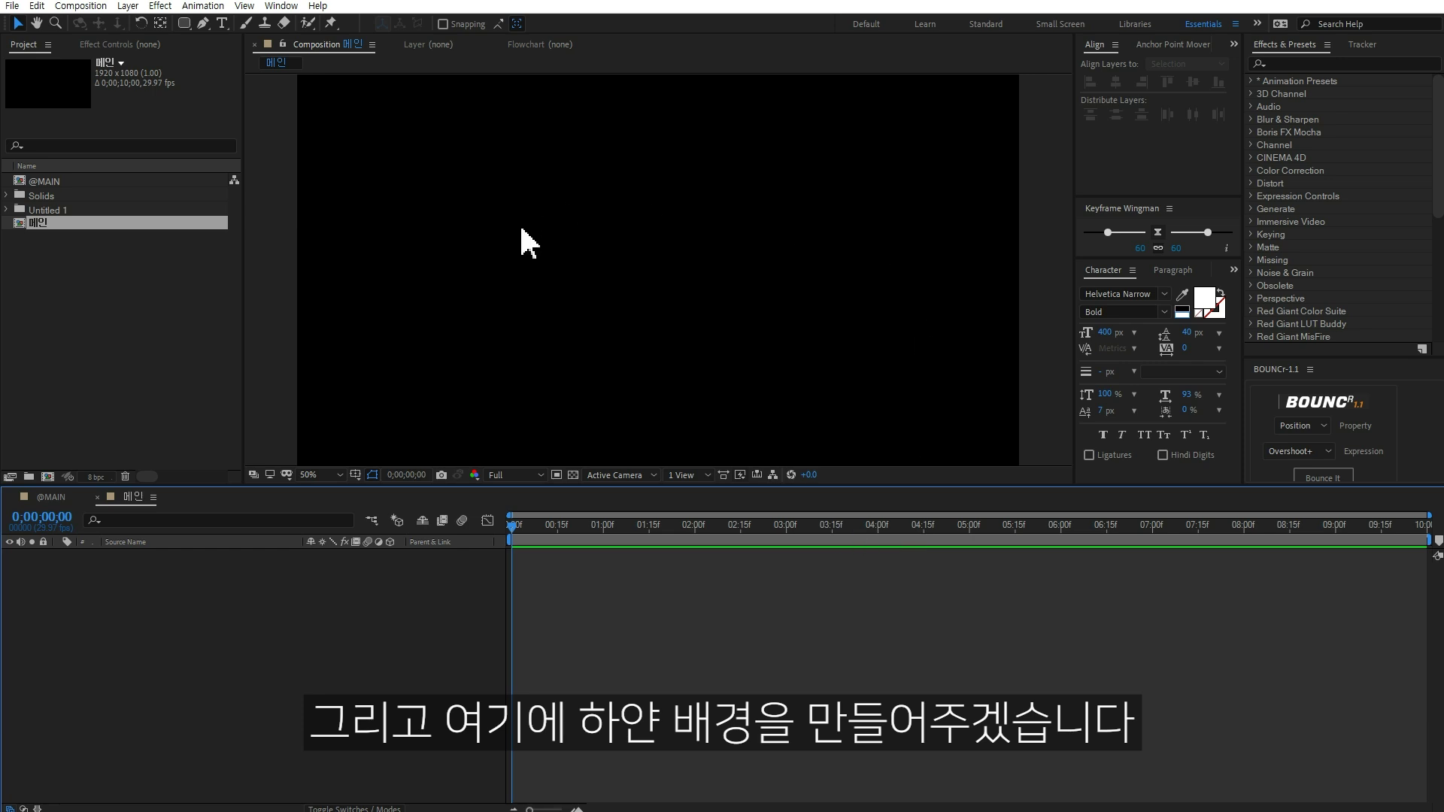
Add a white 1920 × 1080 px solid as the background layer of the 메인 composition.
right_click(234, 602)
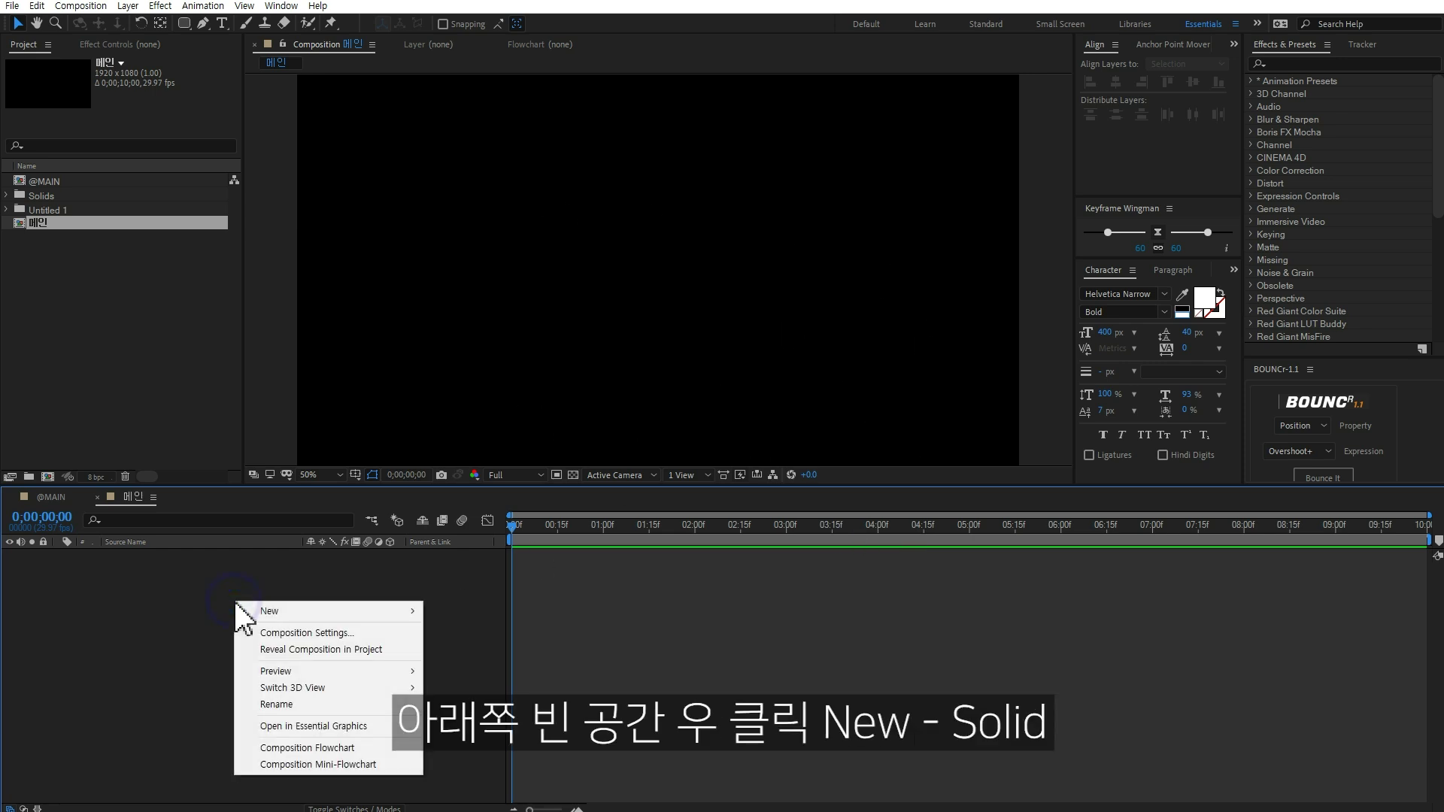
mouse_move(267, 612)
click(489, 649)
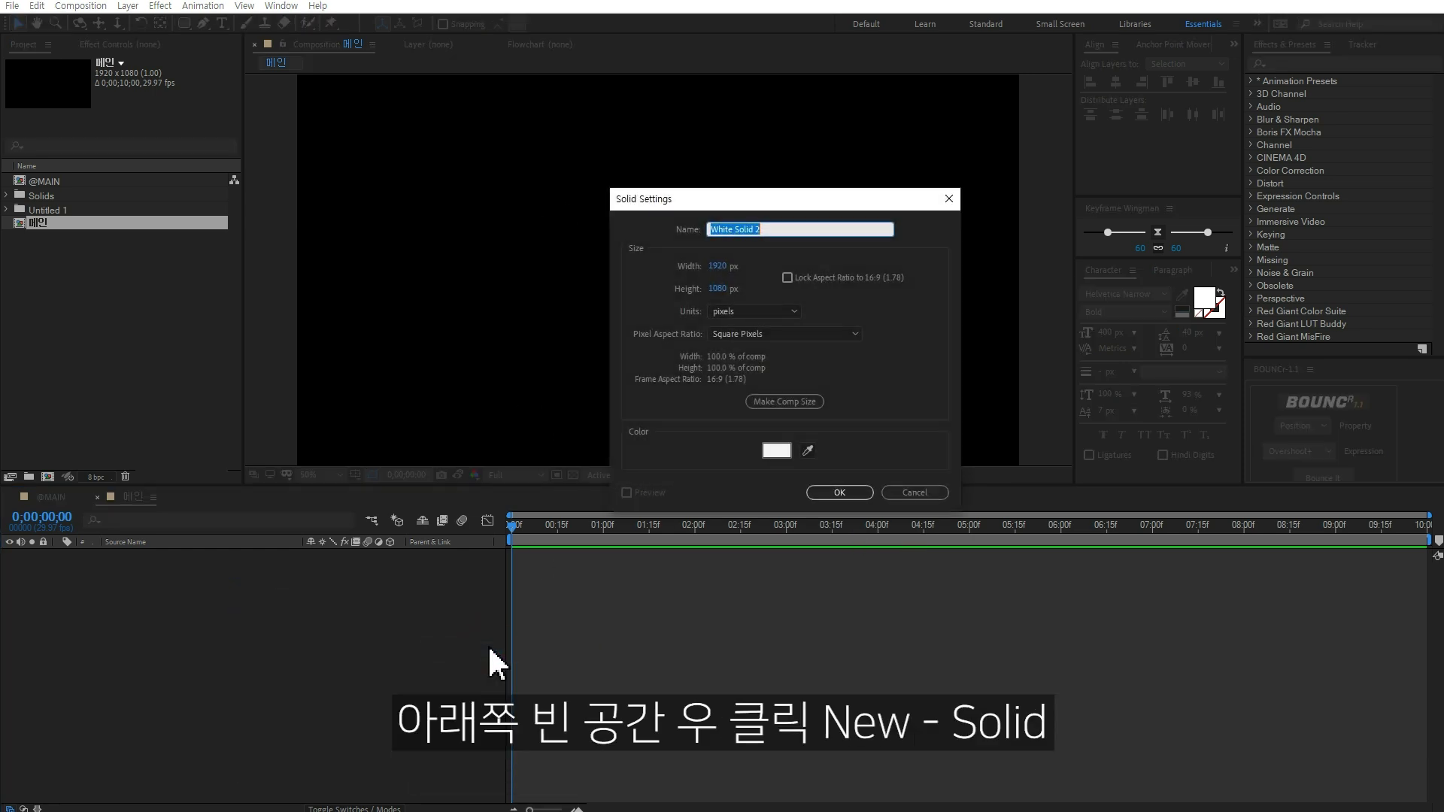
click(829, 488)
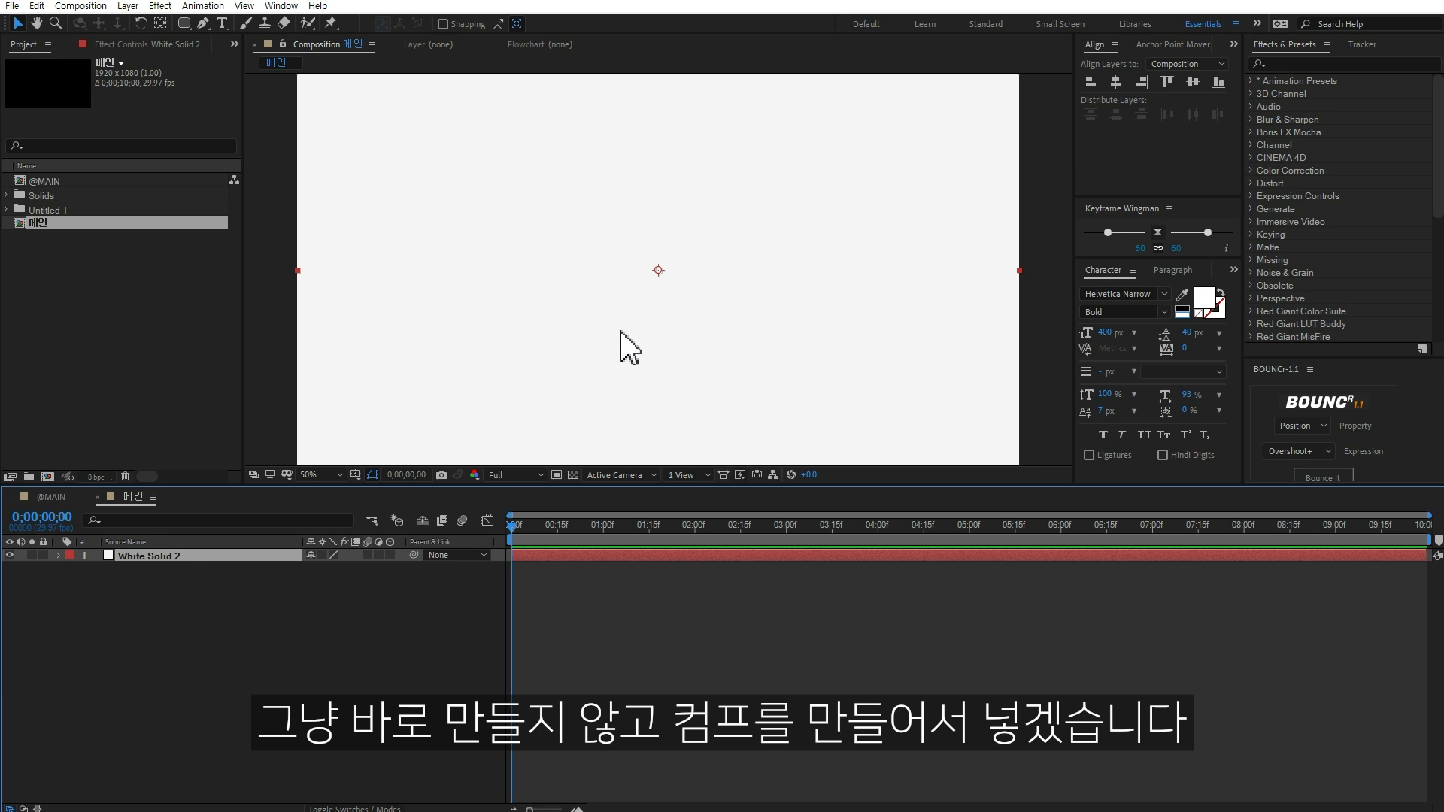
Create a new composition 350 px wide and 500 px high.
right_click(92, 280)
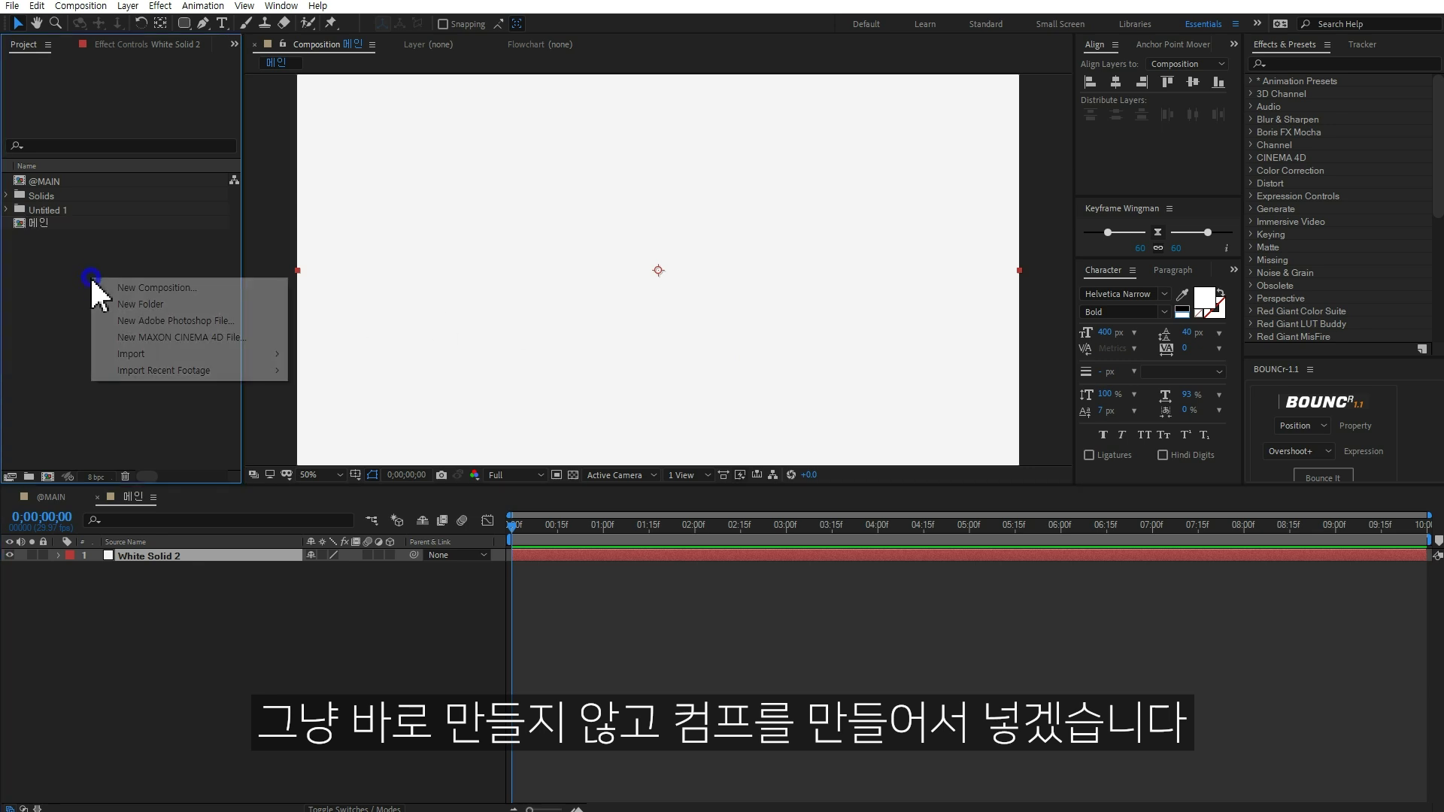
click(134, 292)
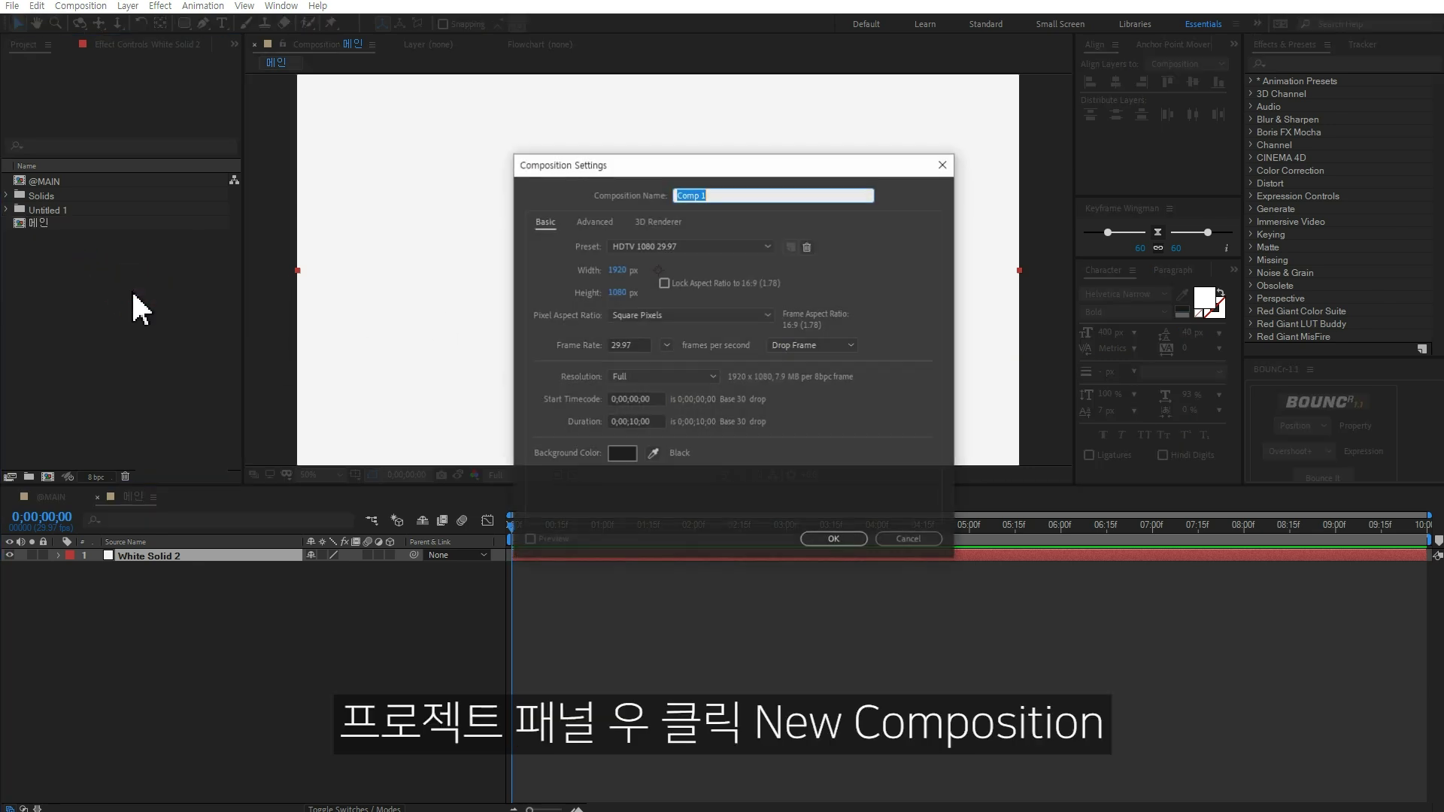
click(615, 269)
text(350)
key(Tab)
text(500)
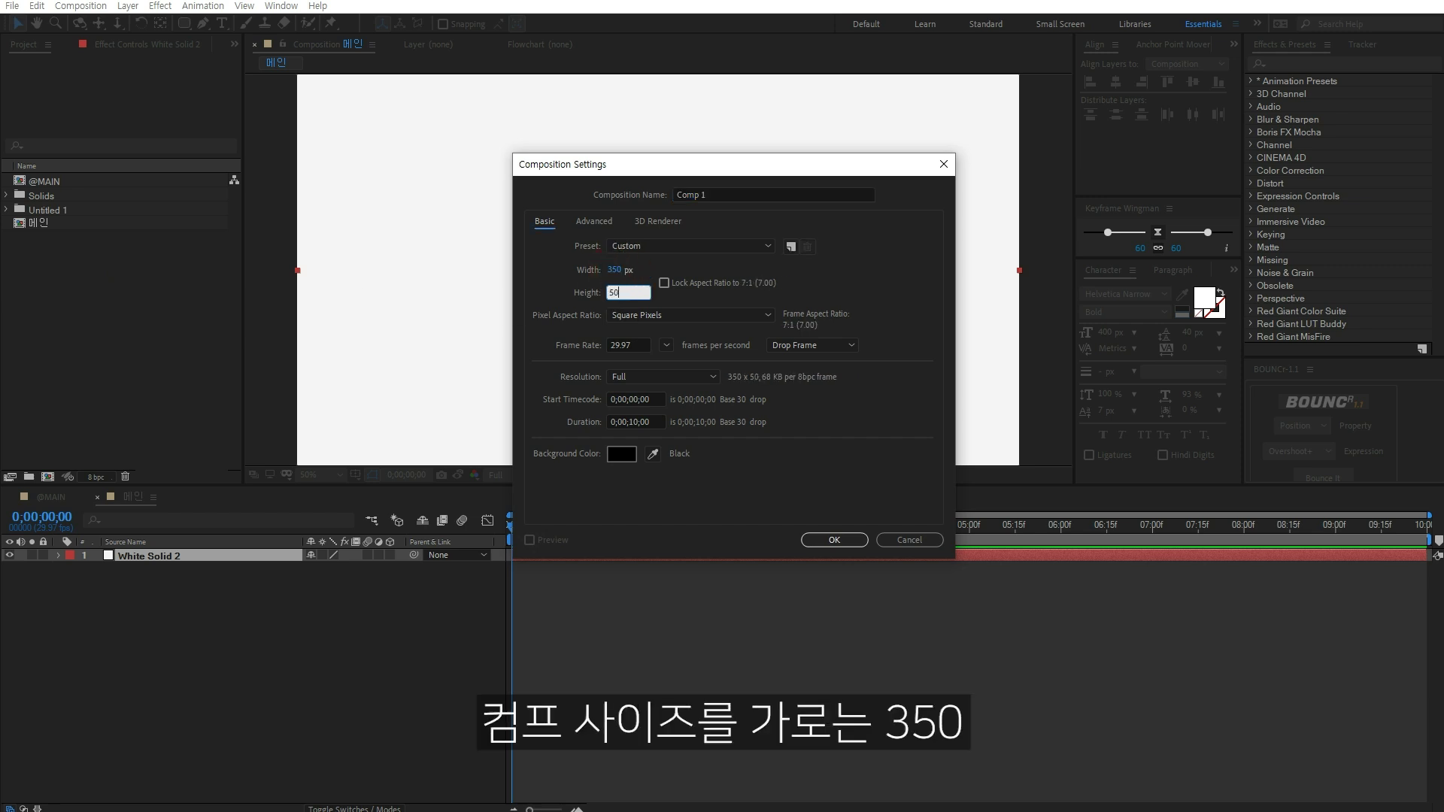
click(820, 537)
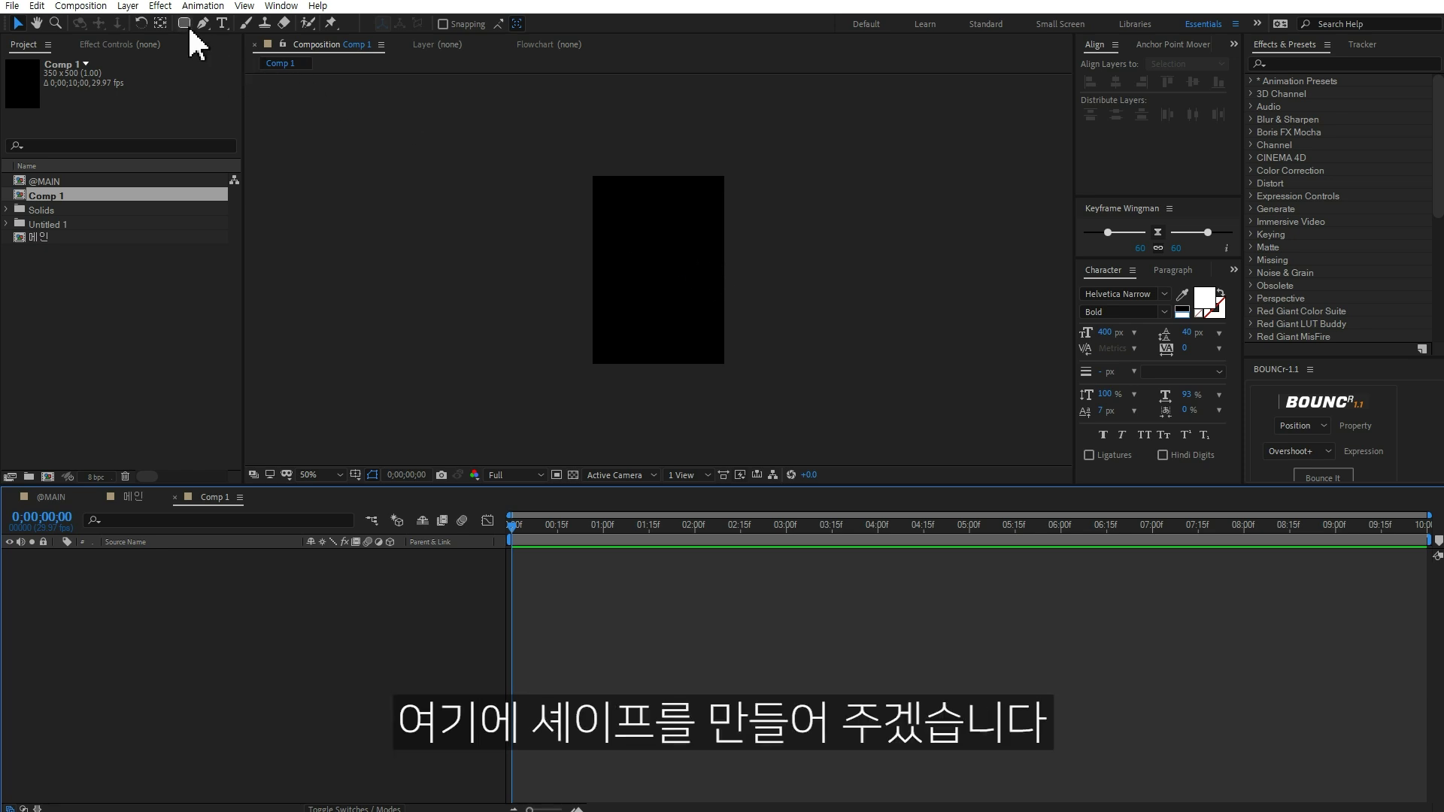
Add a rounded rectangle shape that fills the whole Comp 1 frame.
drag(188, 24, 249, 43)
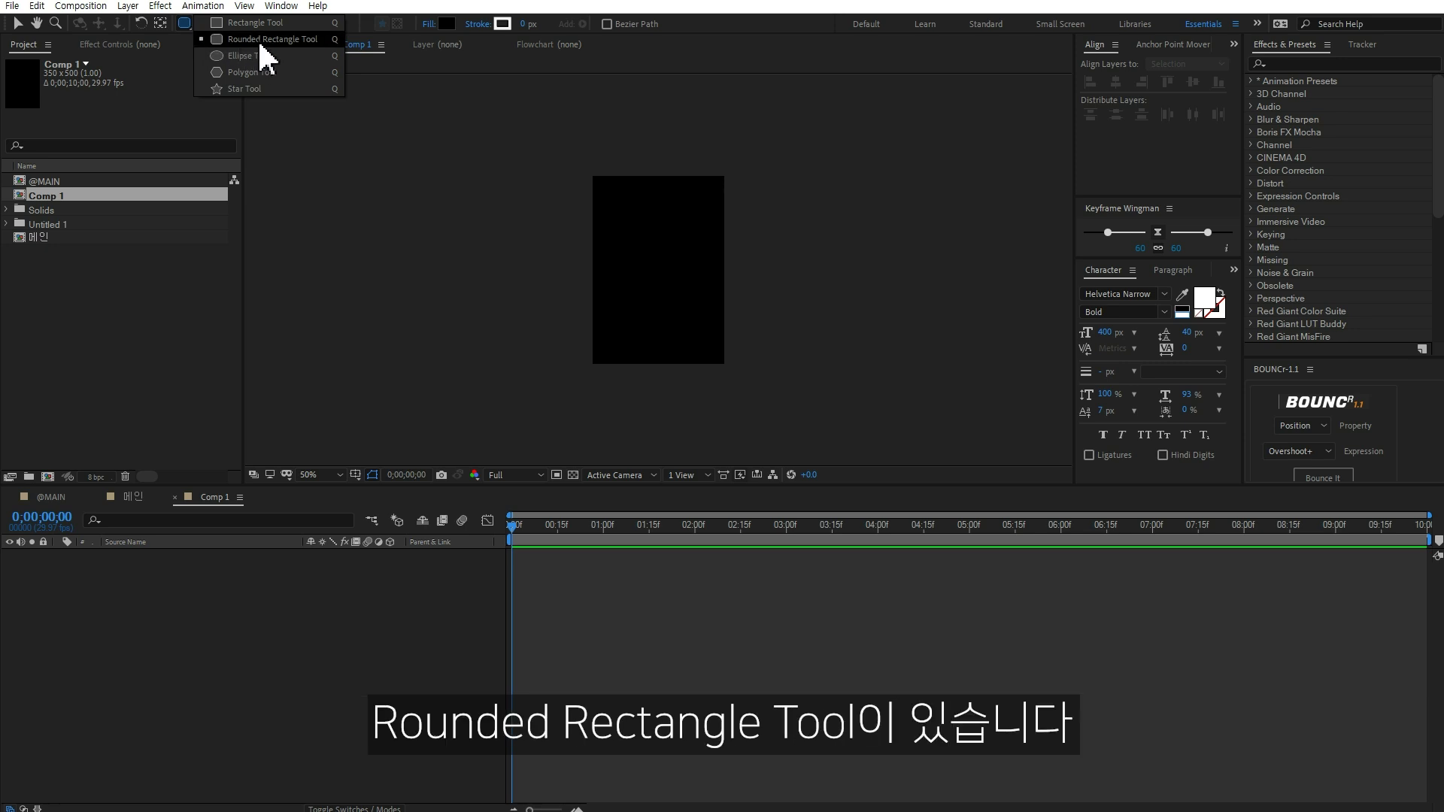
drag(257, 38, 257, 38)
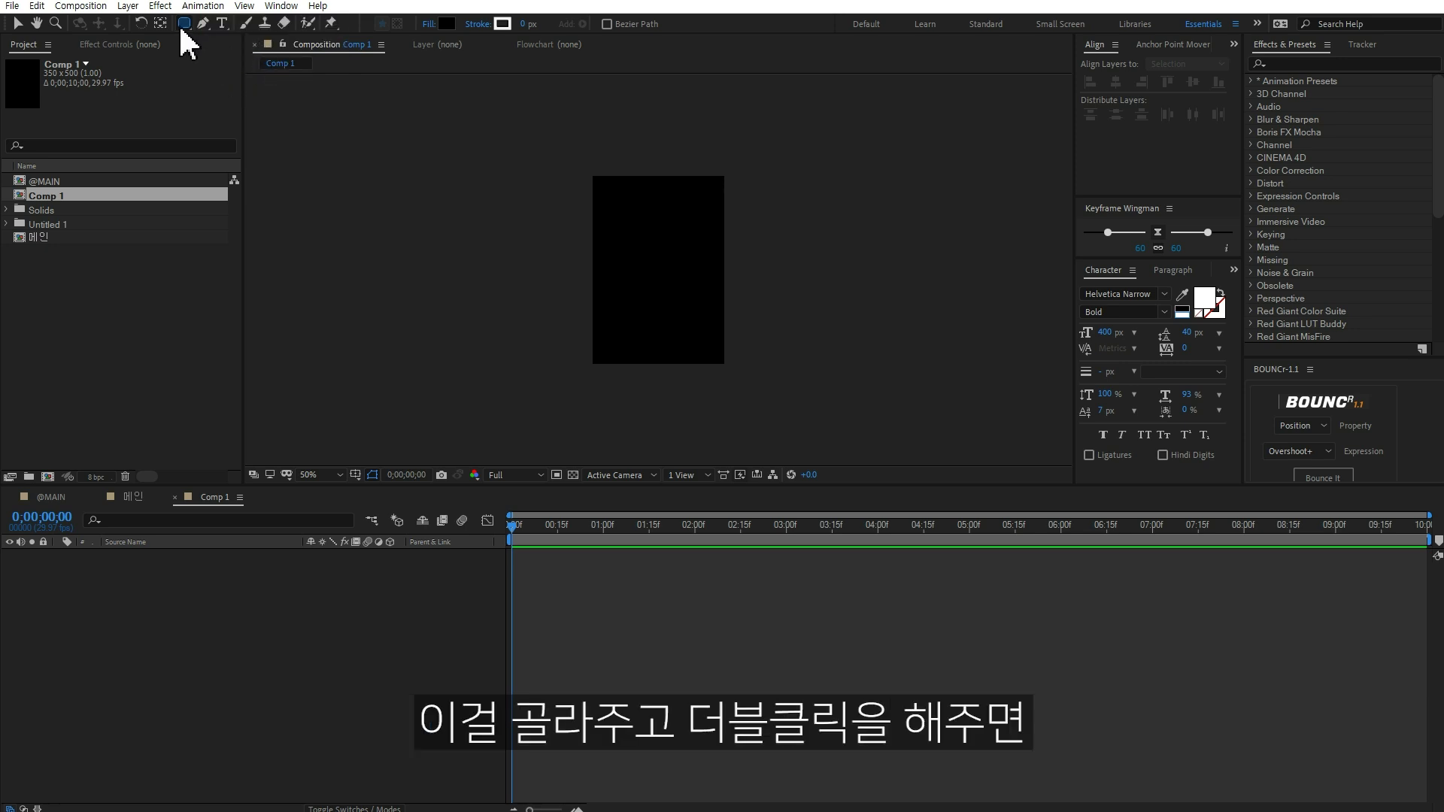
double_click(183, 23)
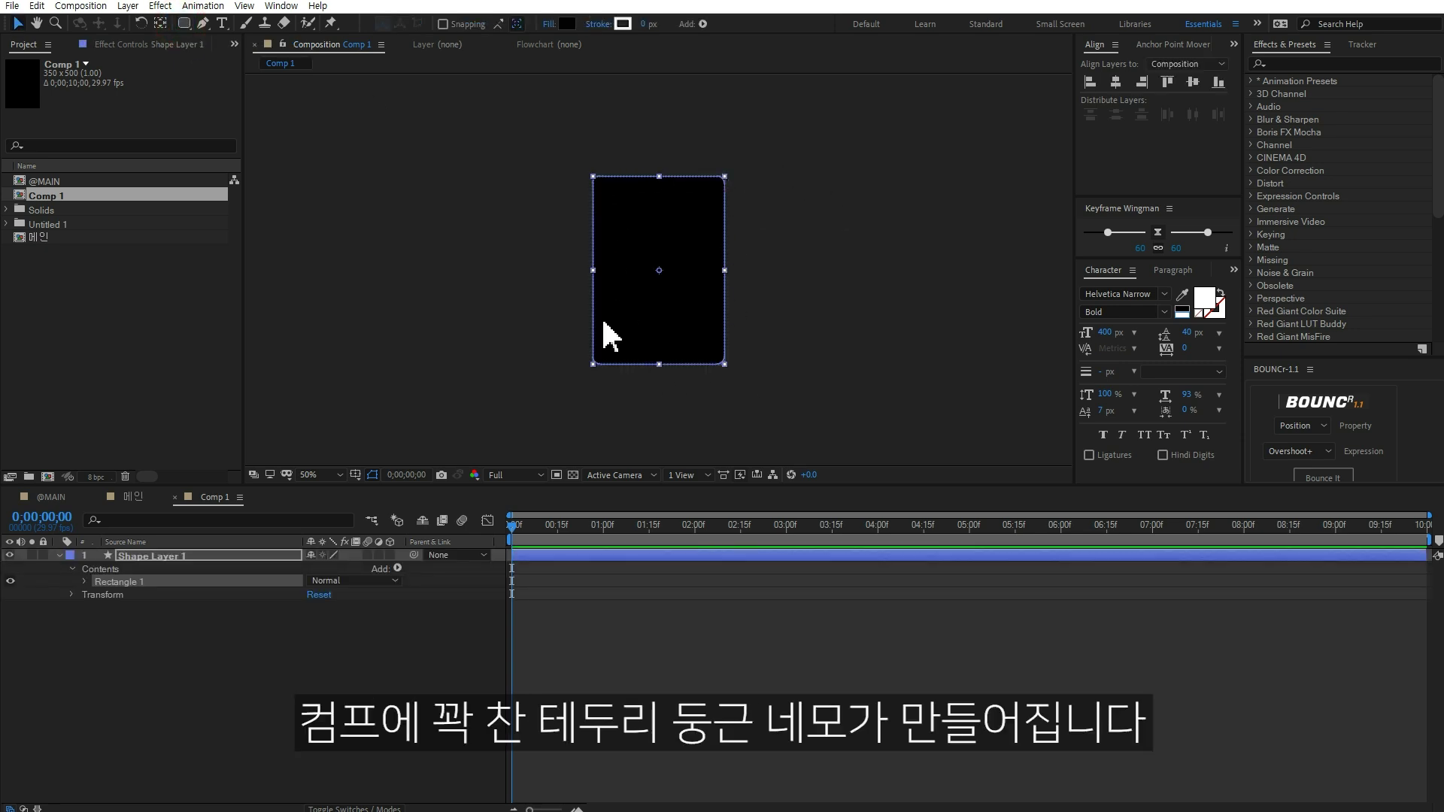
Set the rounded rectangle's fill to dark grey 282828 and its stroke width to 0 px.
click(567, 23)
drag(971, 460, 931, 476)
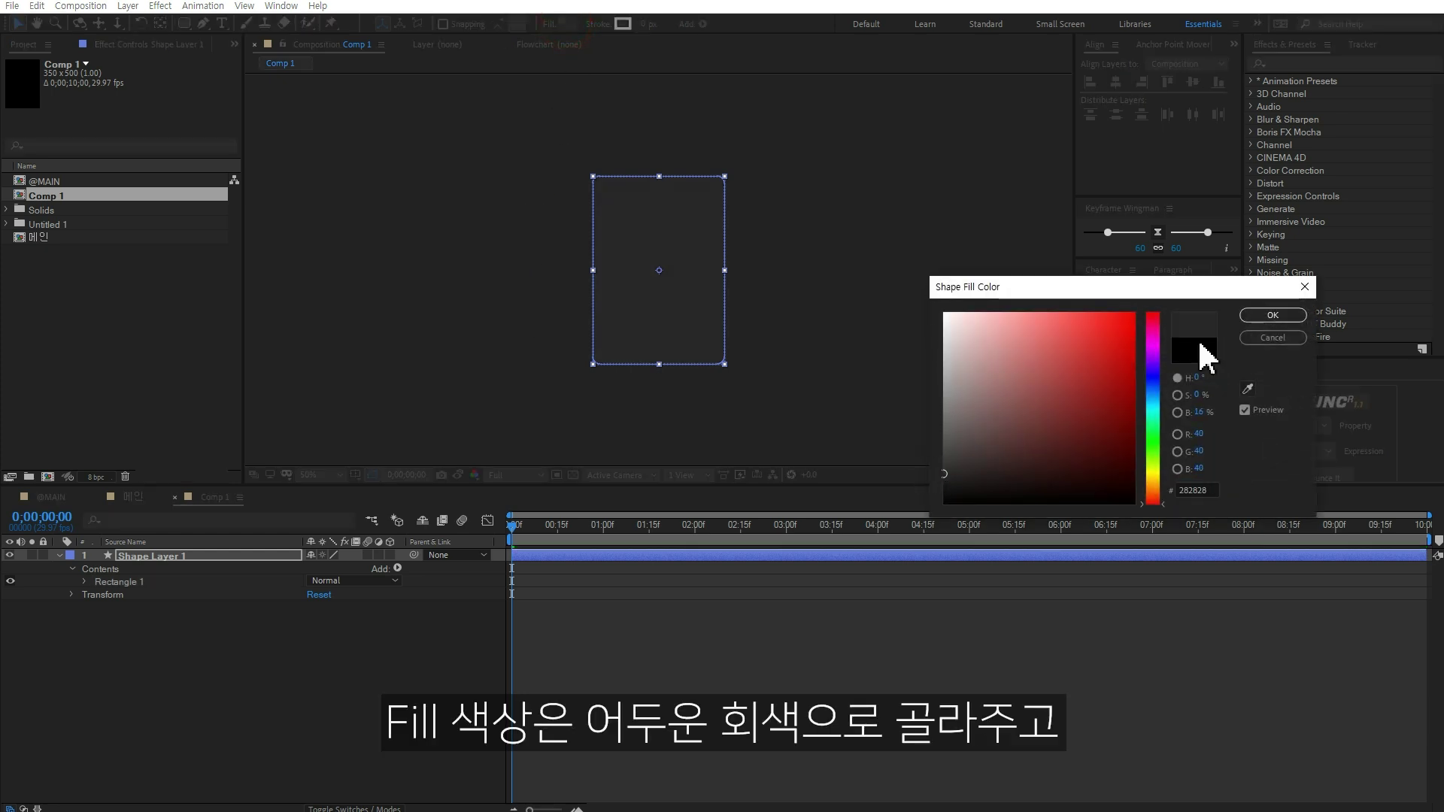
click(1282, 315)
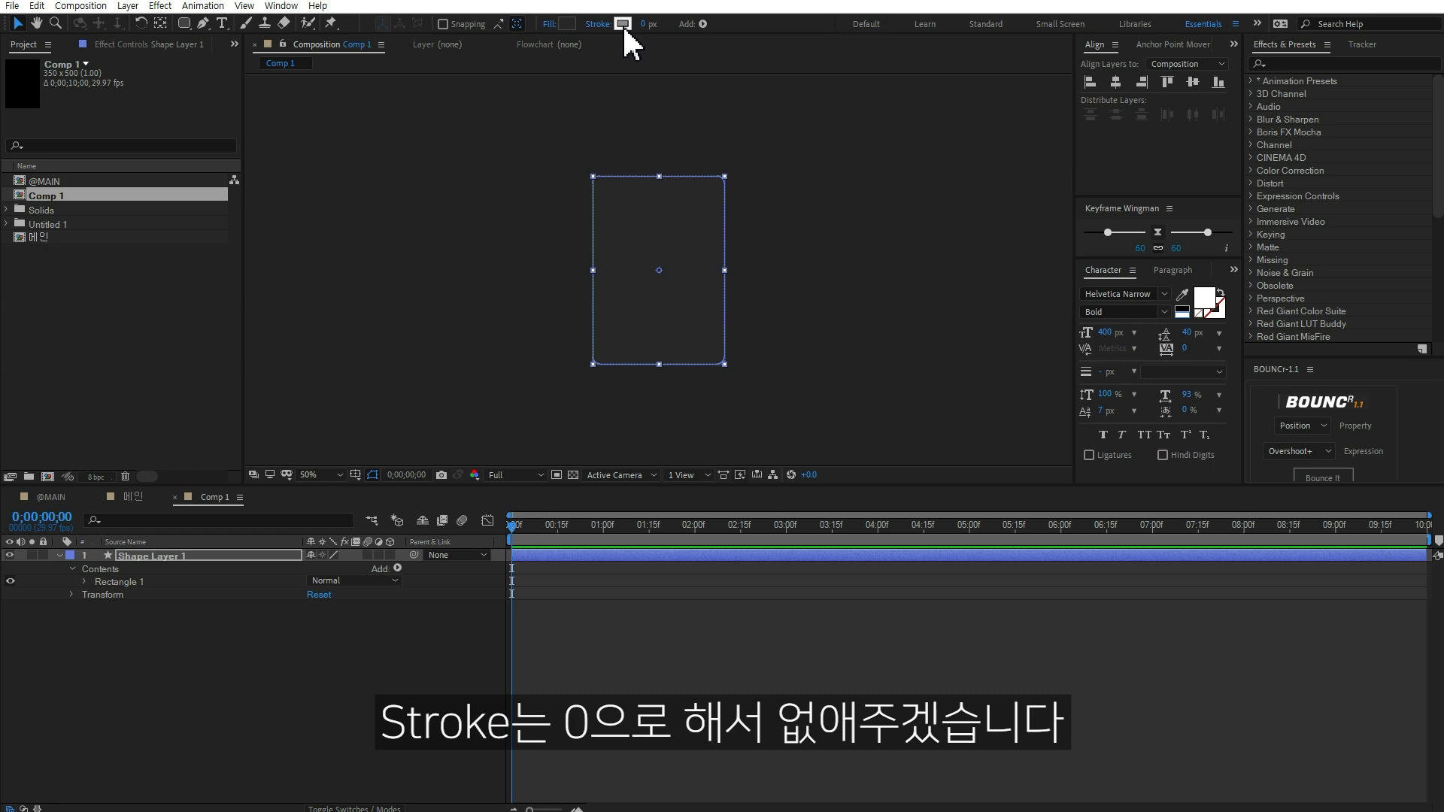
mouse_move(644, 23)
mouse_down()
mouse_move(666, 23)
mouse_move(649, 26)
mouse_up()
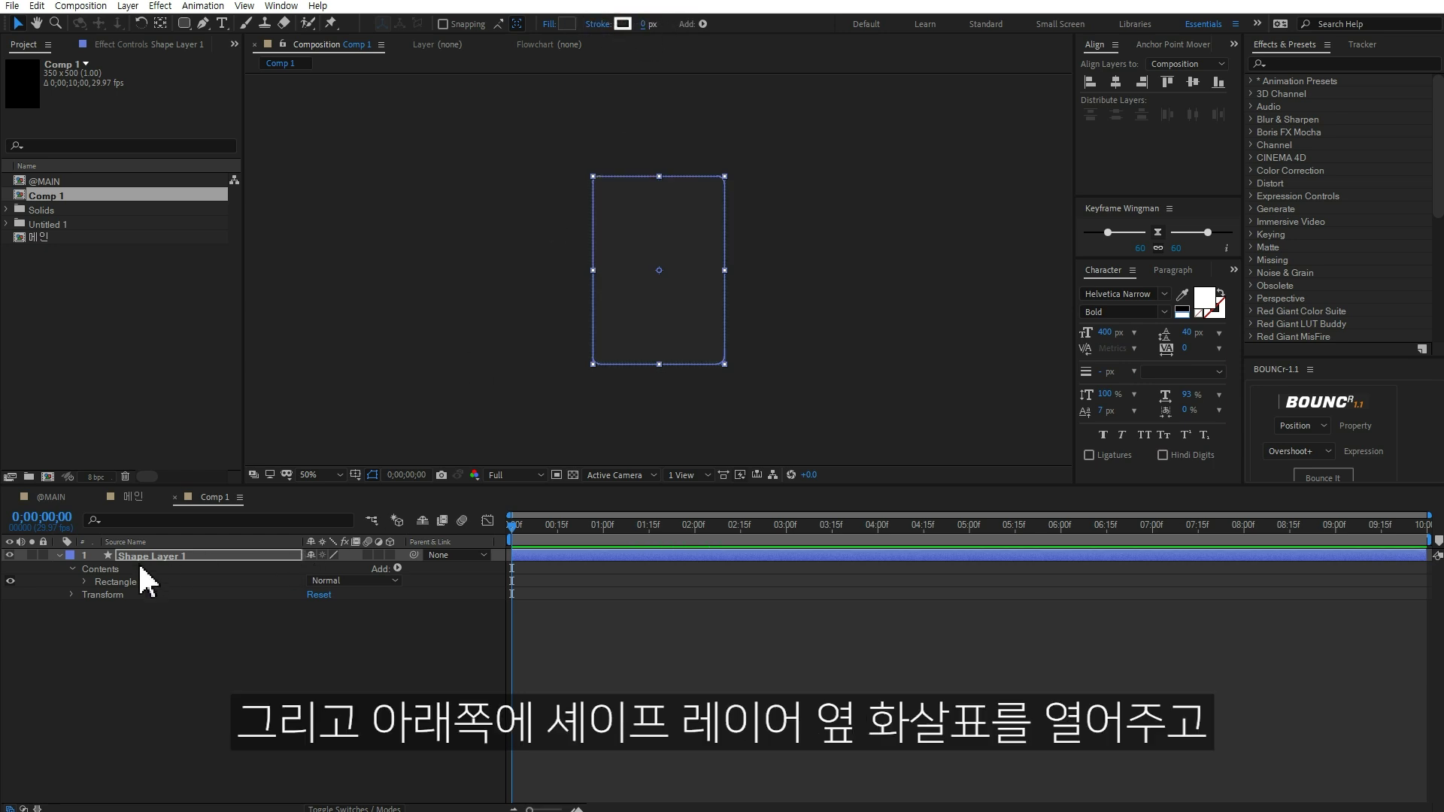
Unlink the size proportions of the rounded rectangle's path and set its size to 330 × 480.
click(85, 583)
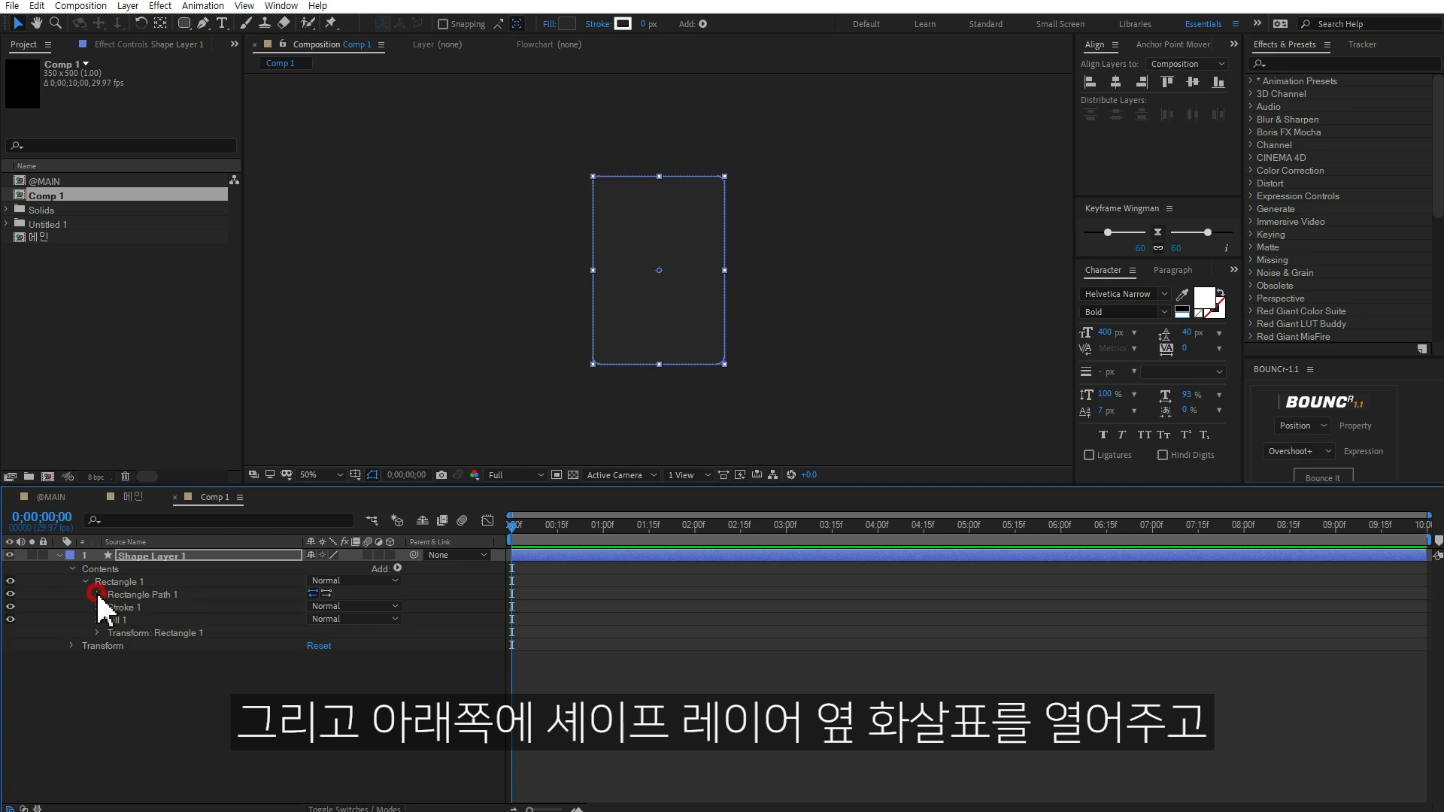
click(97, 595)
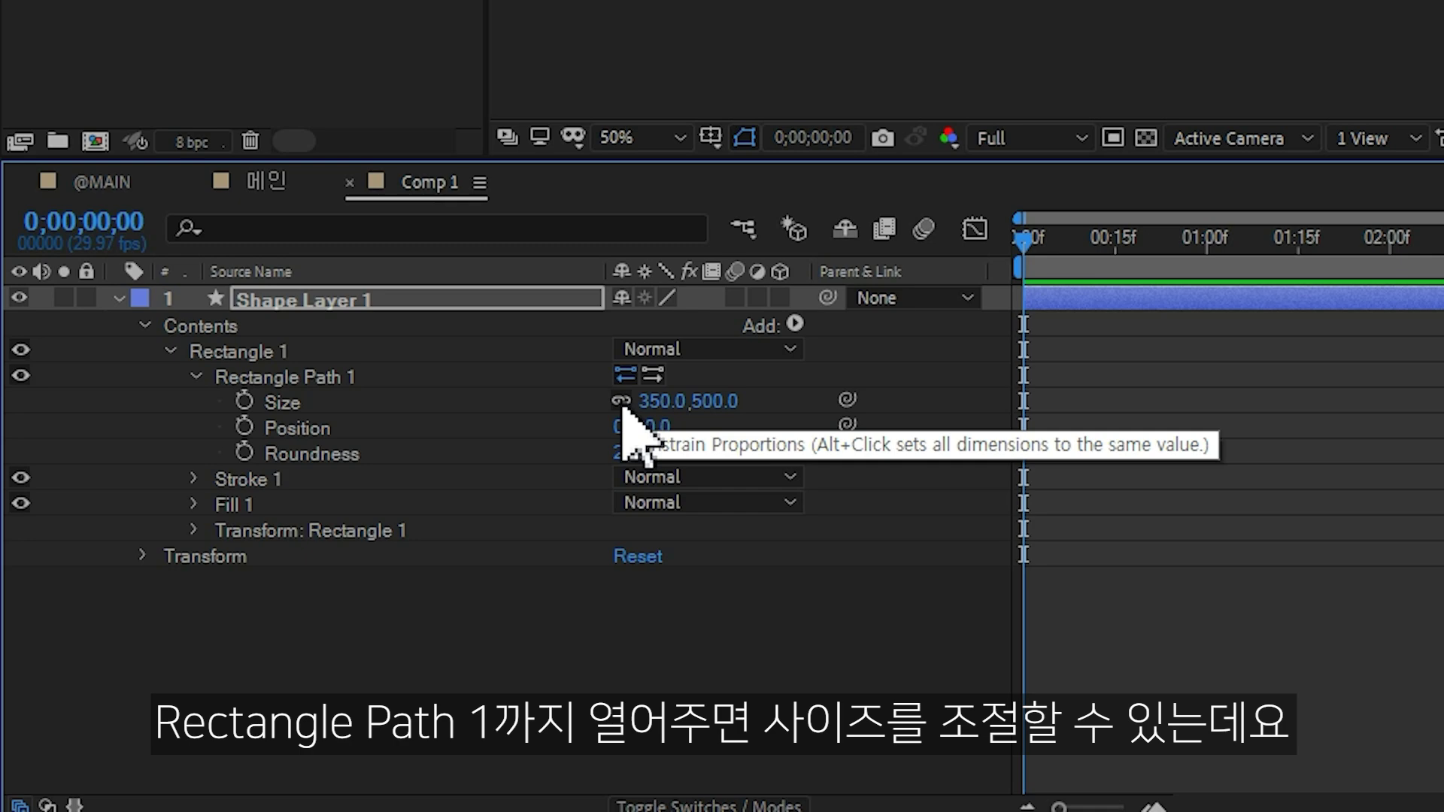
click(622, 401)
click(658, 401)
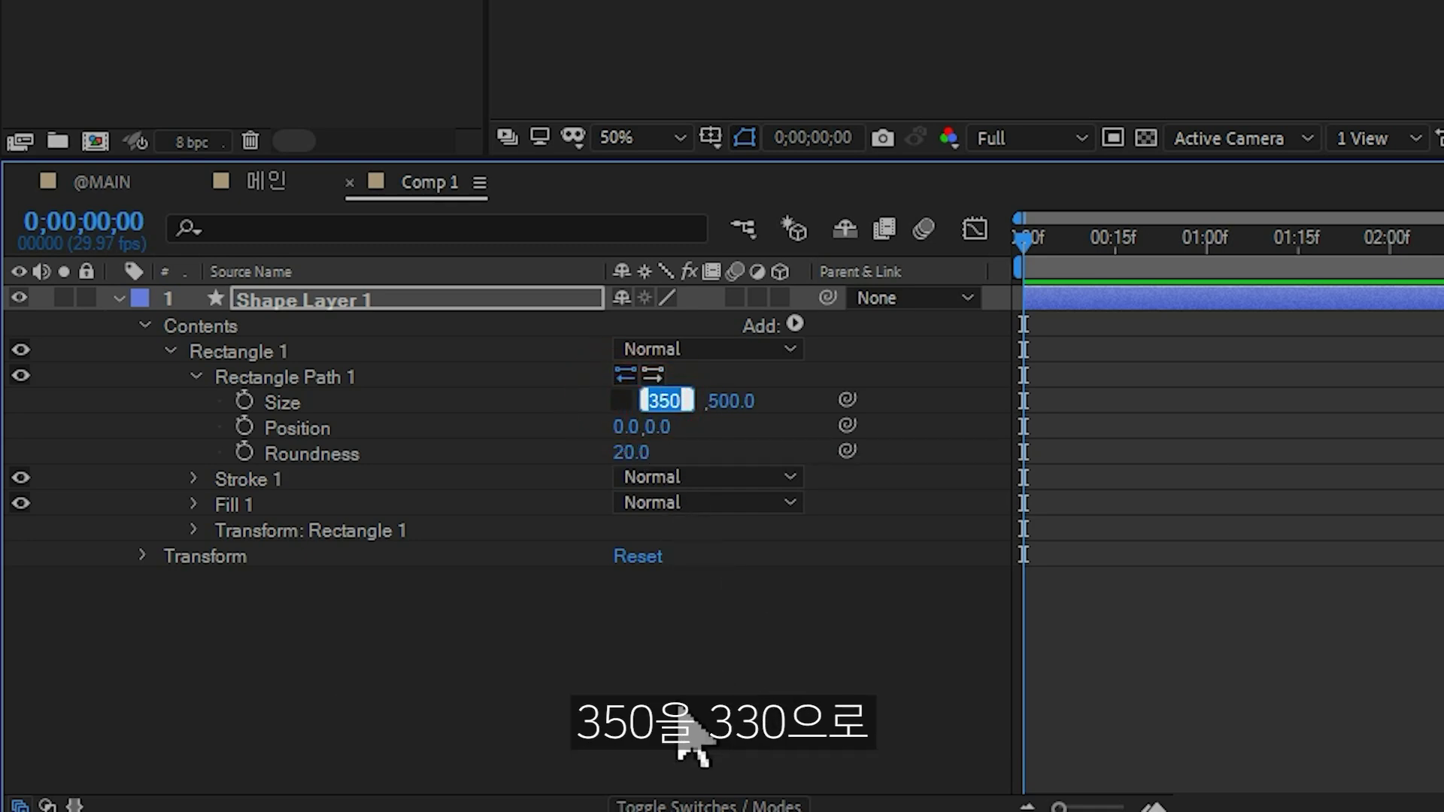
text(3)
key(Return)
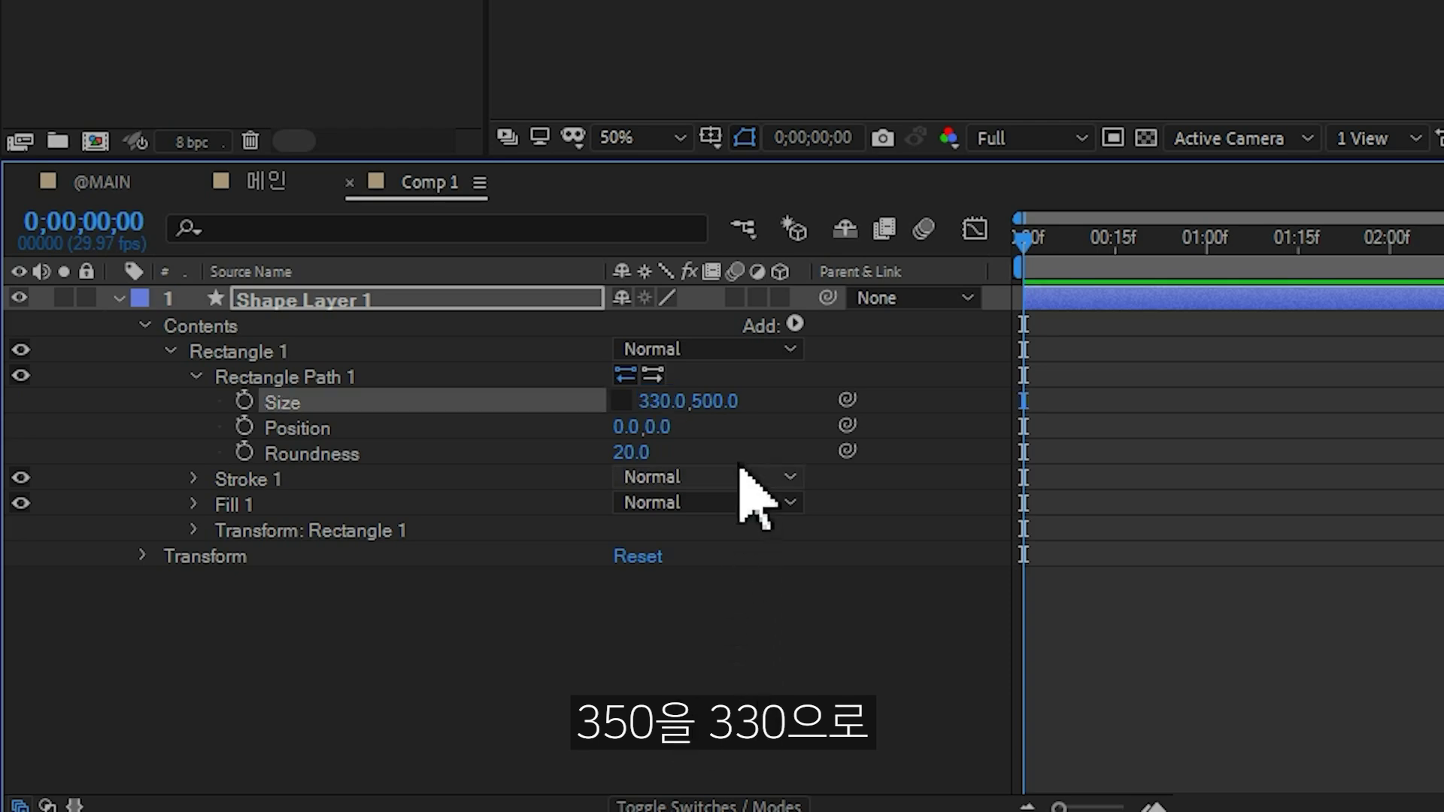
click(724, 402)
text(480)
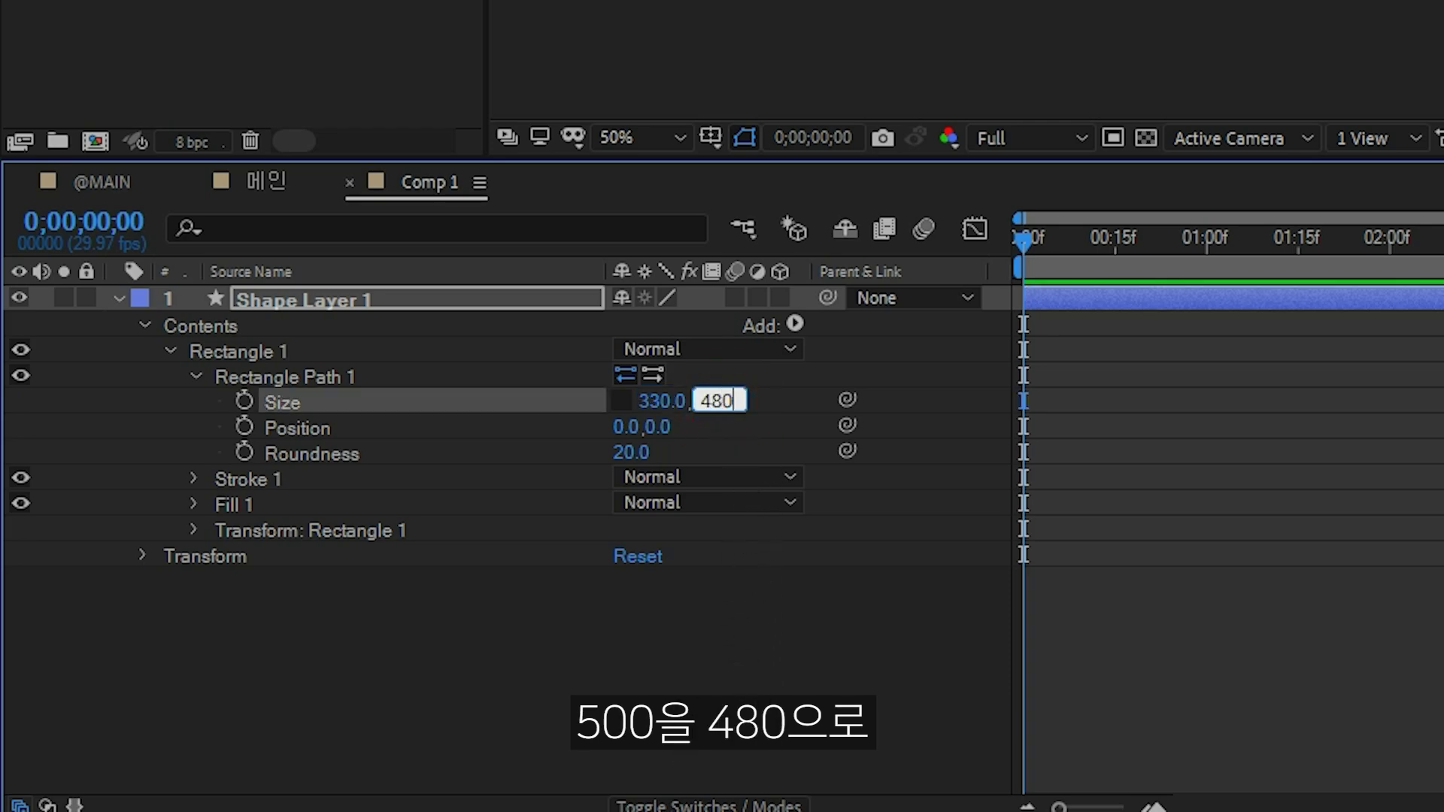
key(Return)
click(414, 779)
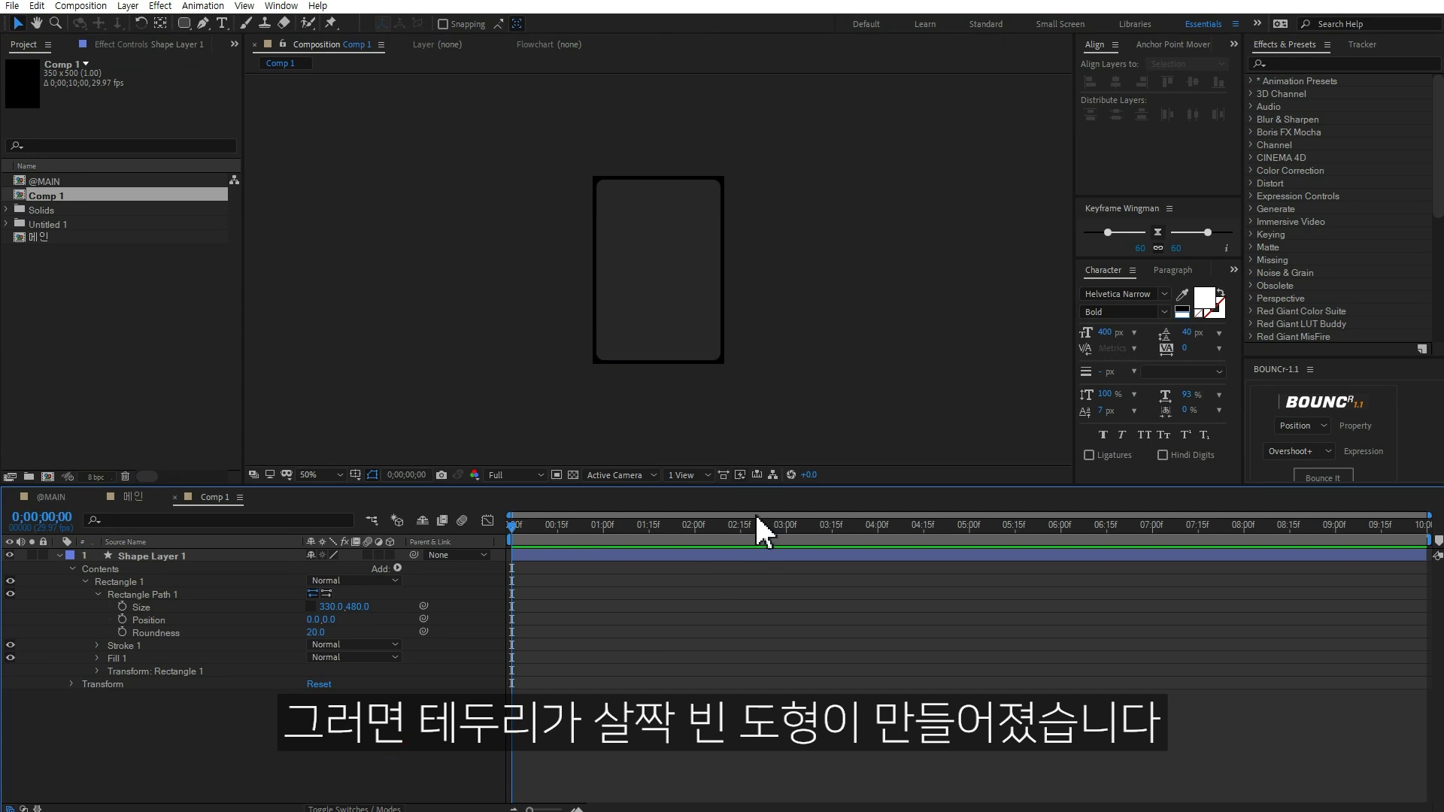
Turn on the transparency grid for the composition view and collapse Shape Layer 1's properties.
key(slash)
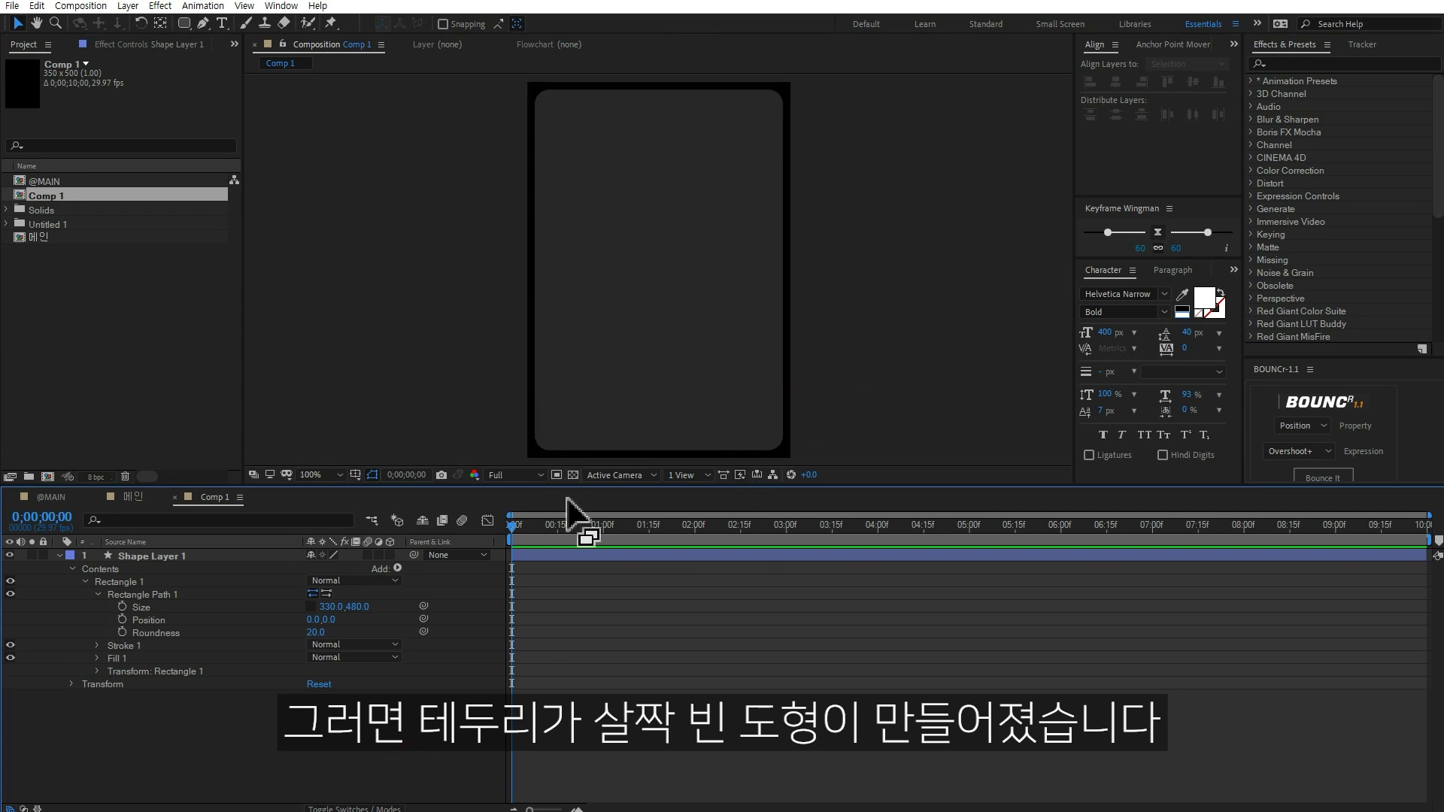
click(572, 475)
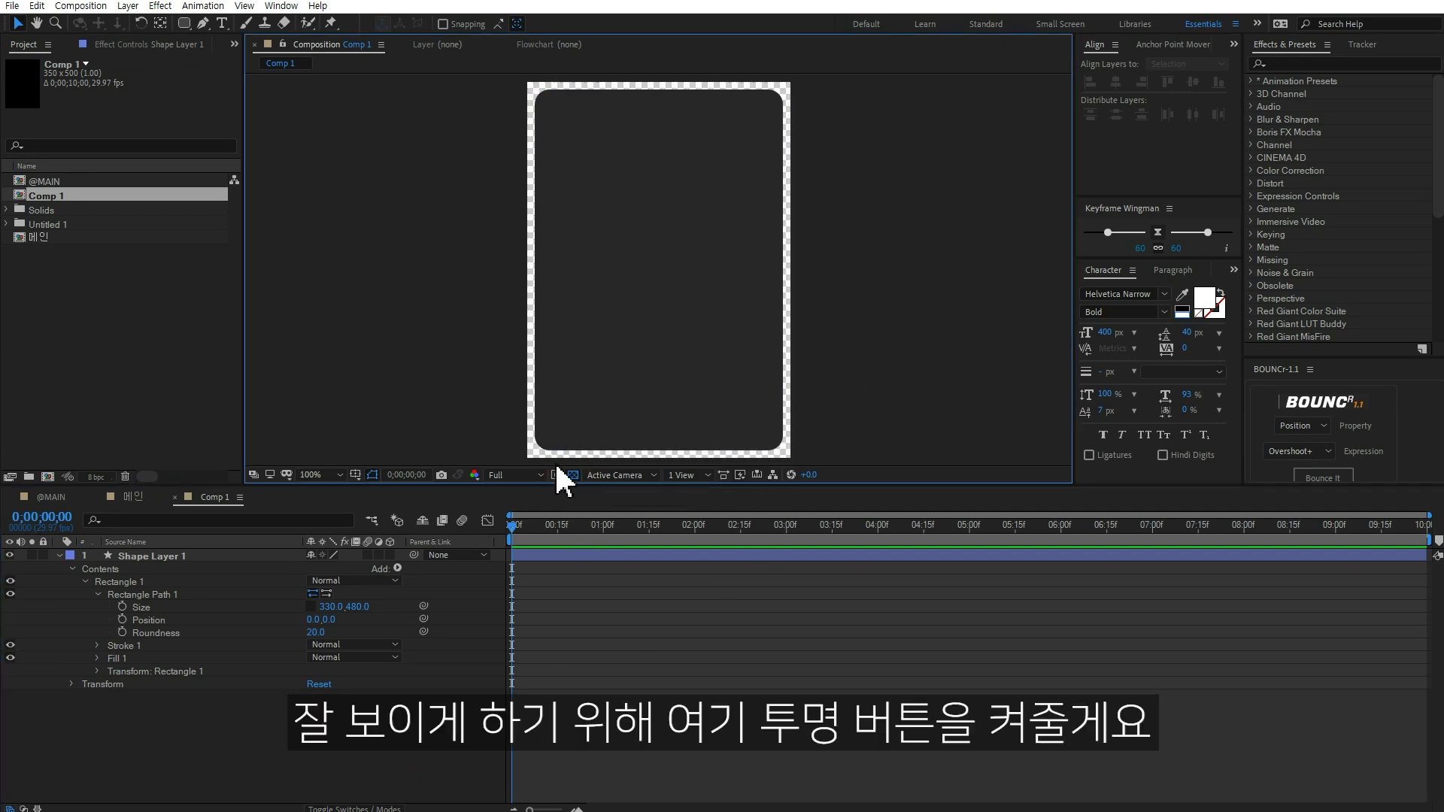
click(75, 579)
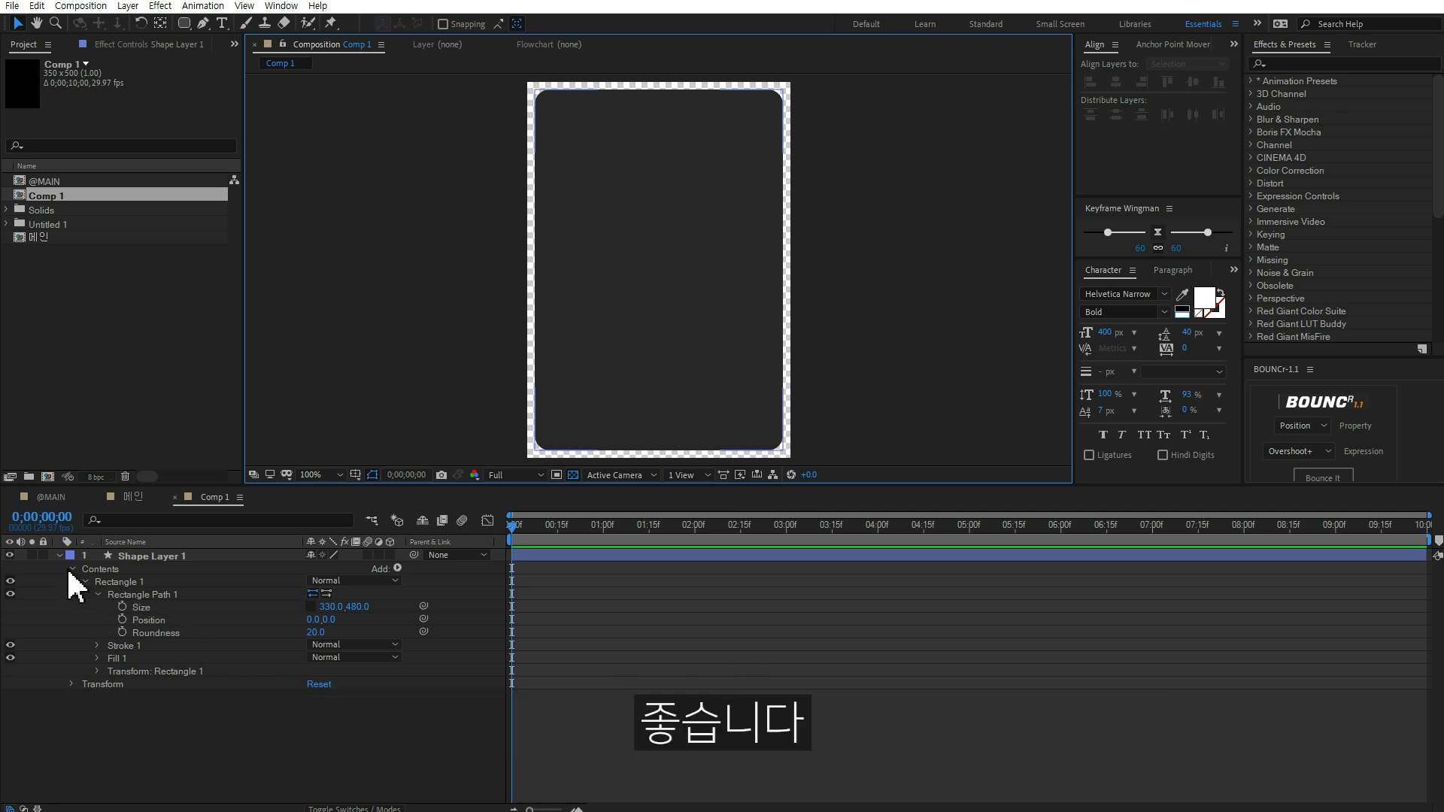
click(58, 556)
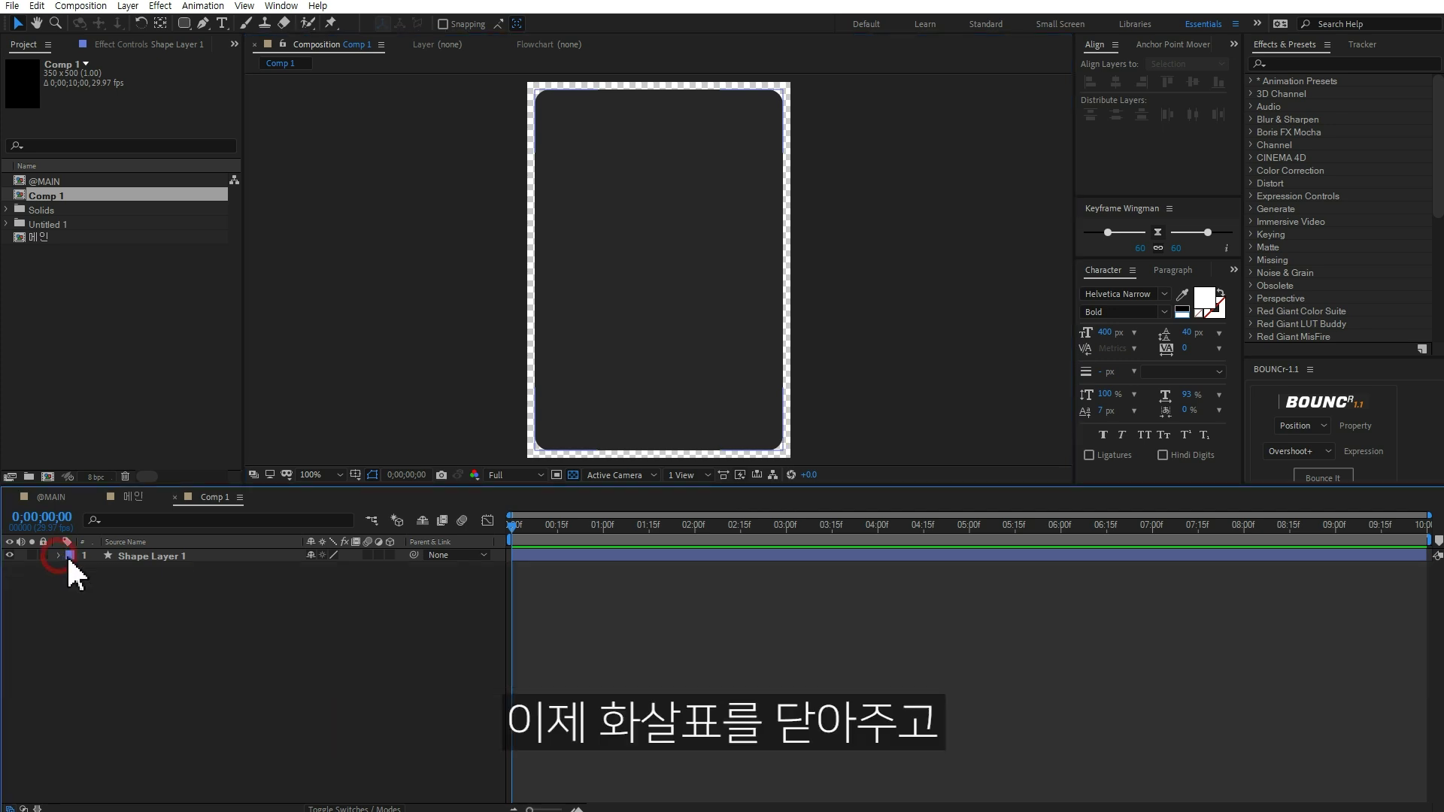
Duplicate the rounded rectangle layer and set the roundness of the copy's rectangle path to 0.
click(142, 560)
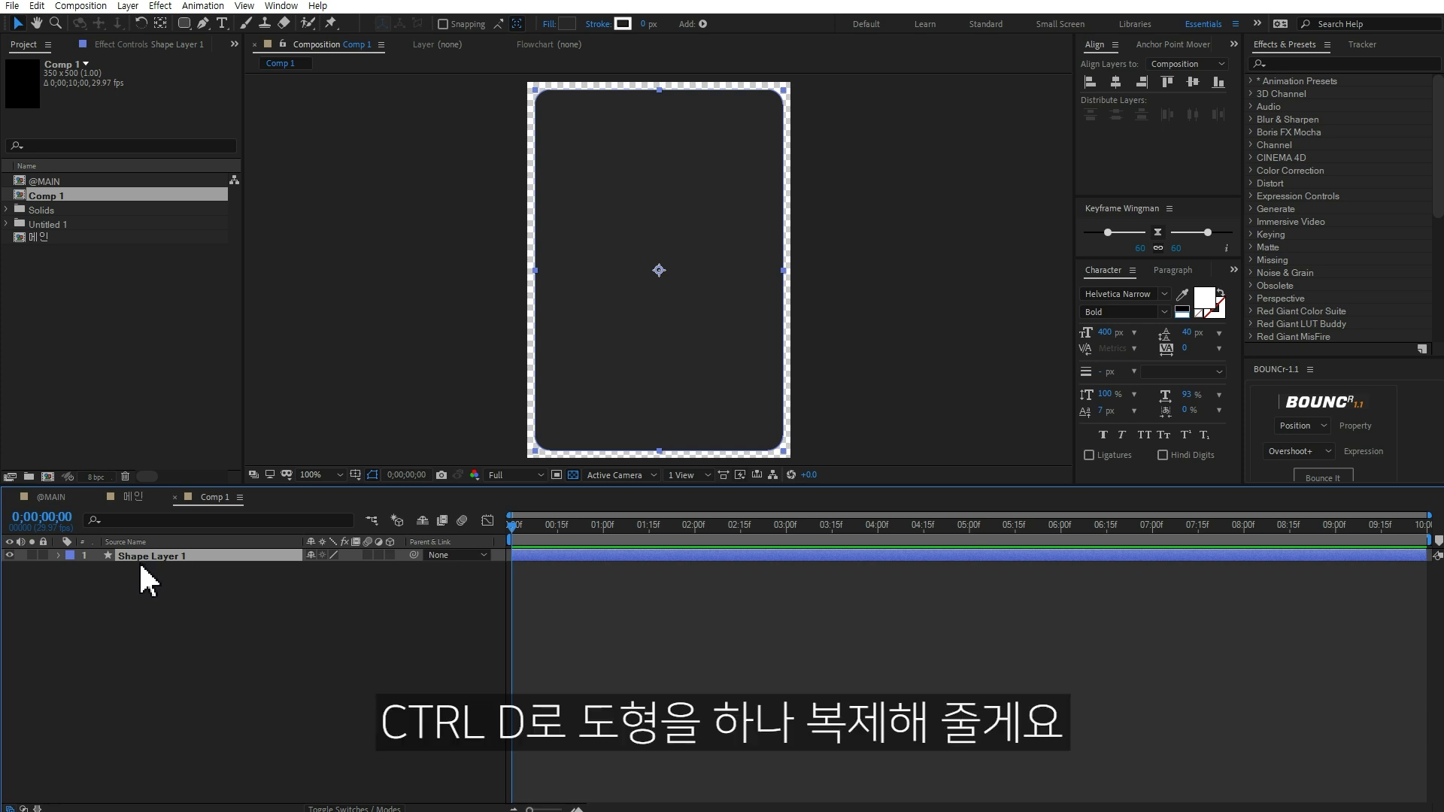
key(ctrl+d)
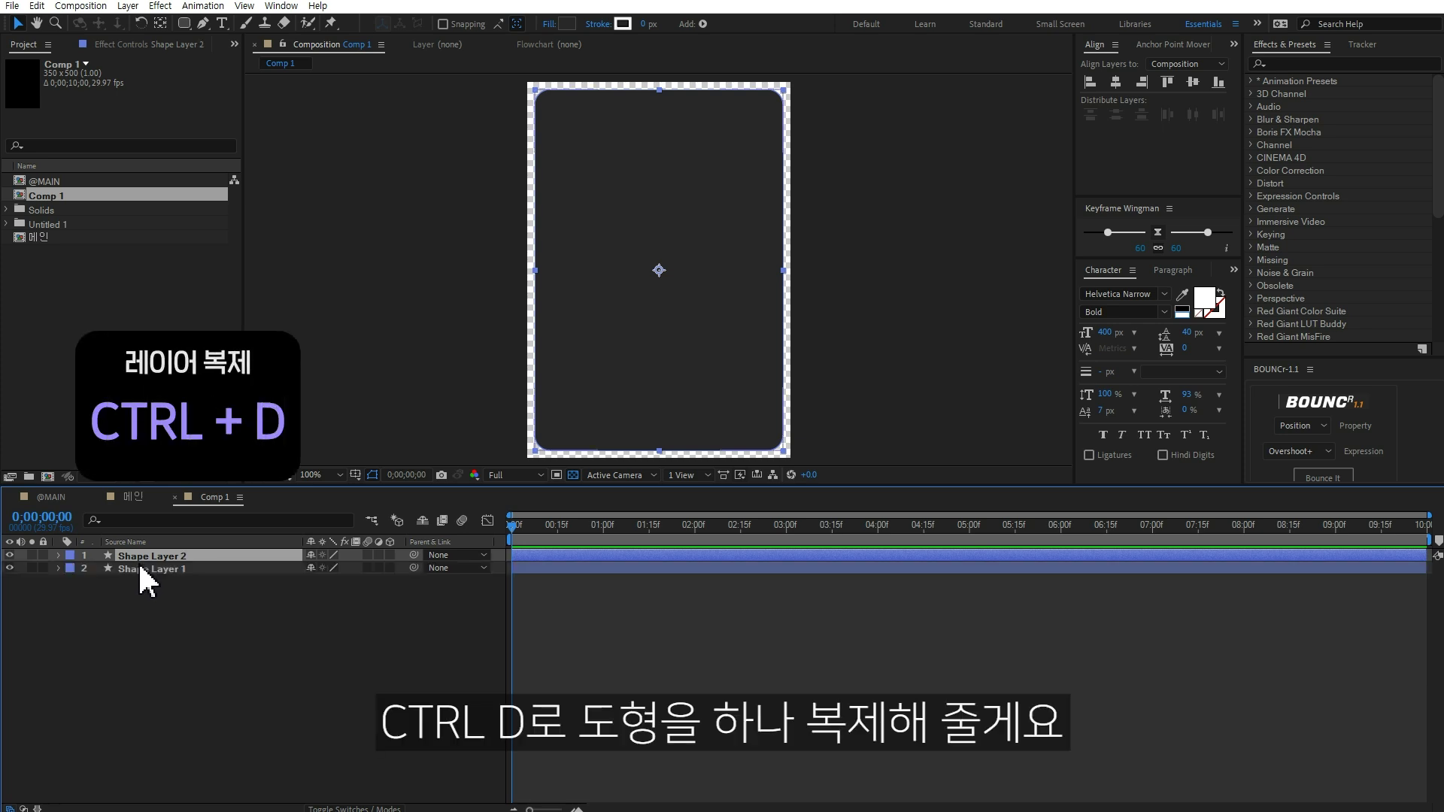
click(59, 556)
click(73, 569)
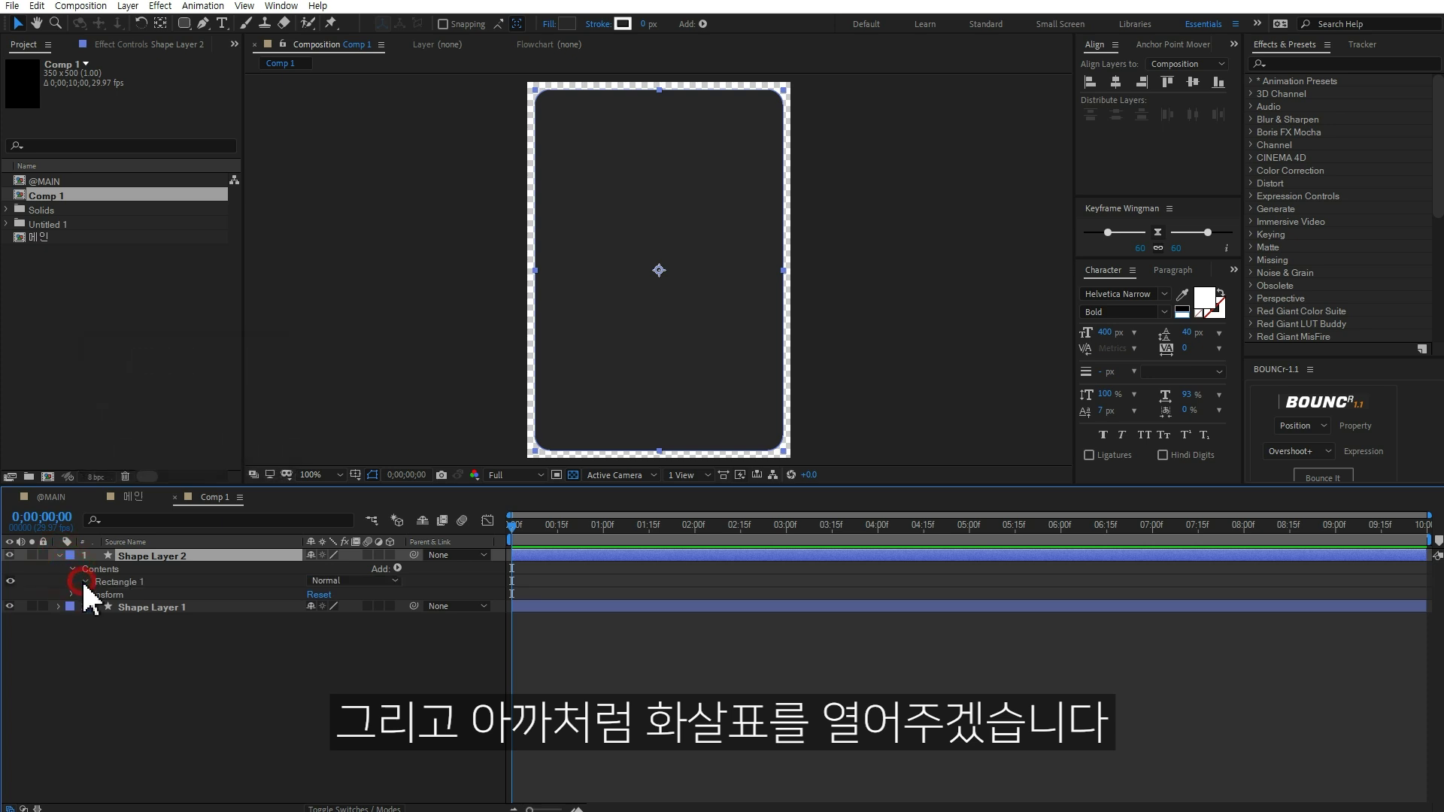
click(85, 582)
click(97, 594)
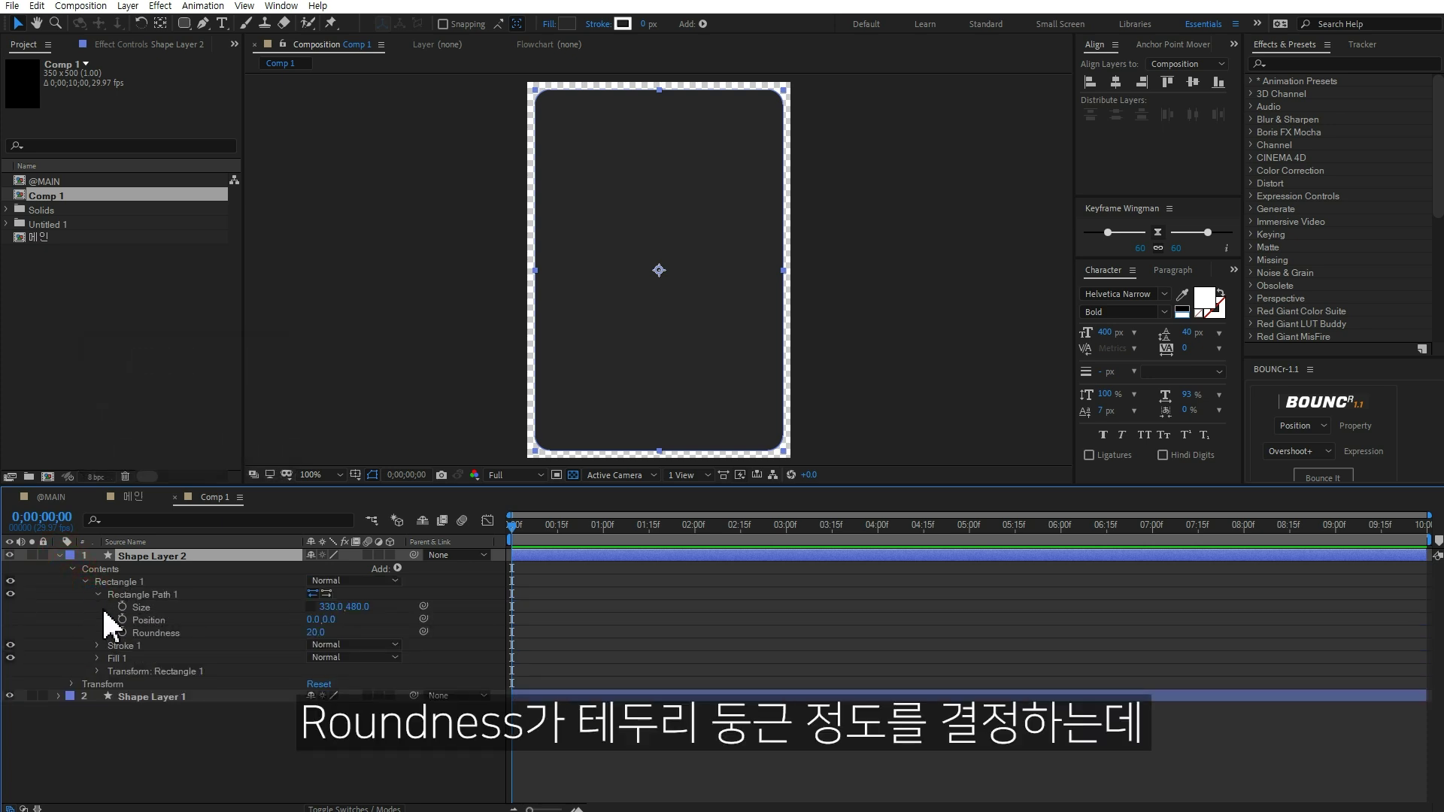
drag(320, 633, 141, 621)
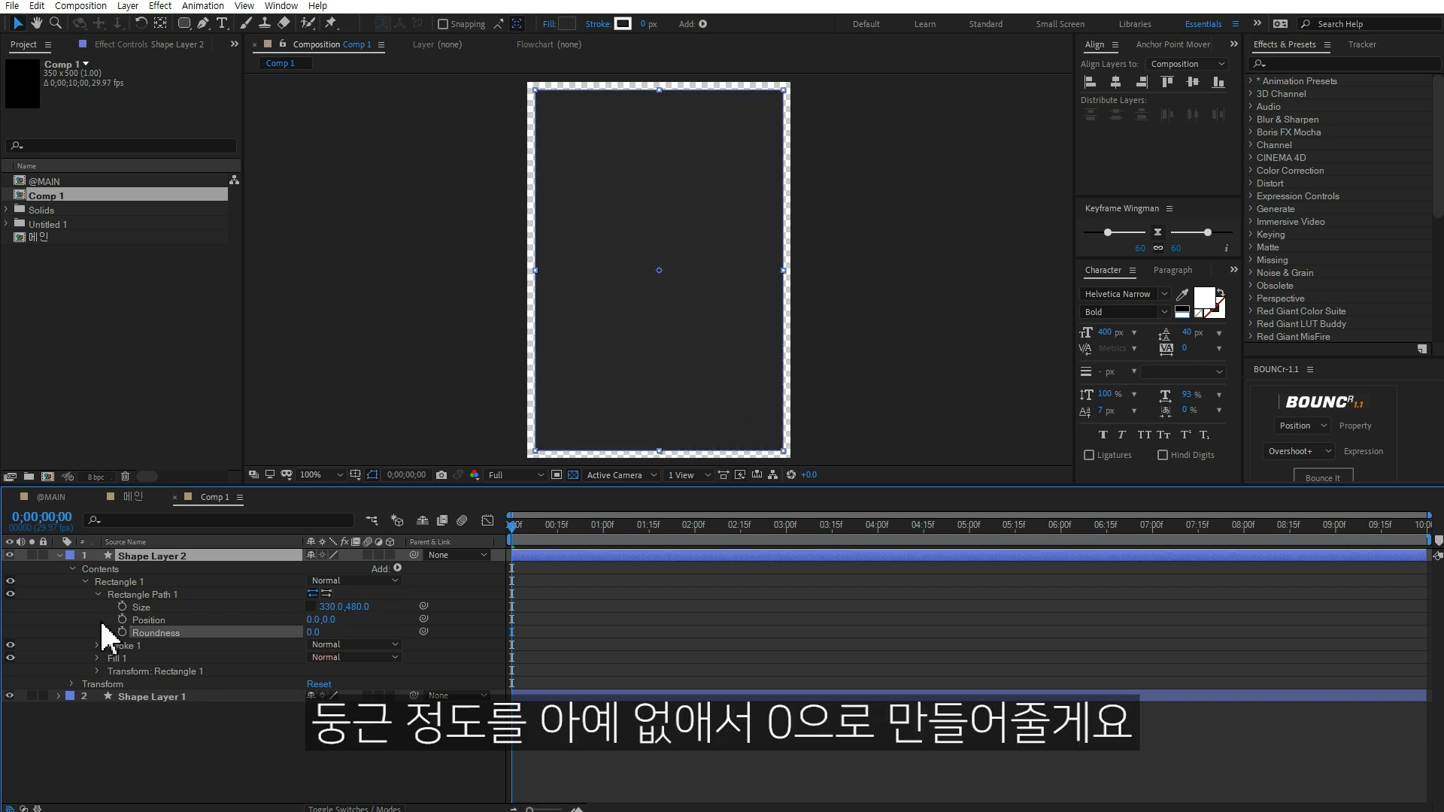
Reduce the duplicated rectangle's height to 10 so it forms a thin horizontal line across the card.
drag(357, 606, 91, 636)
drag(353, 608, 332, 612)
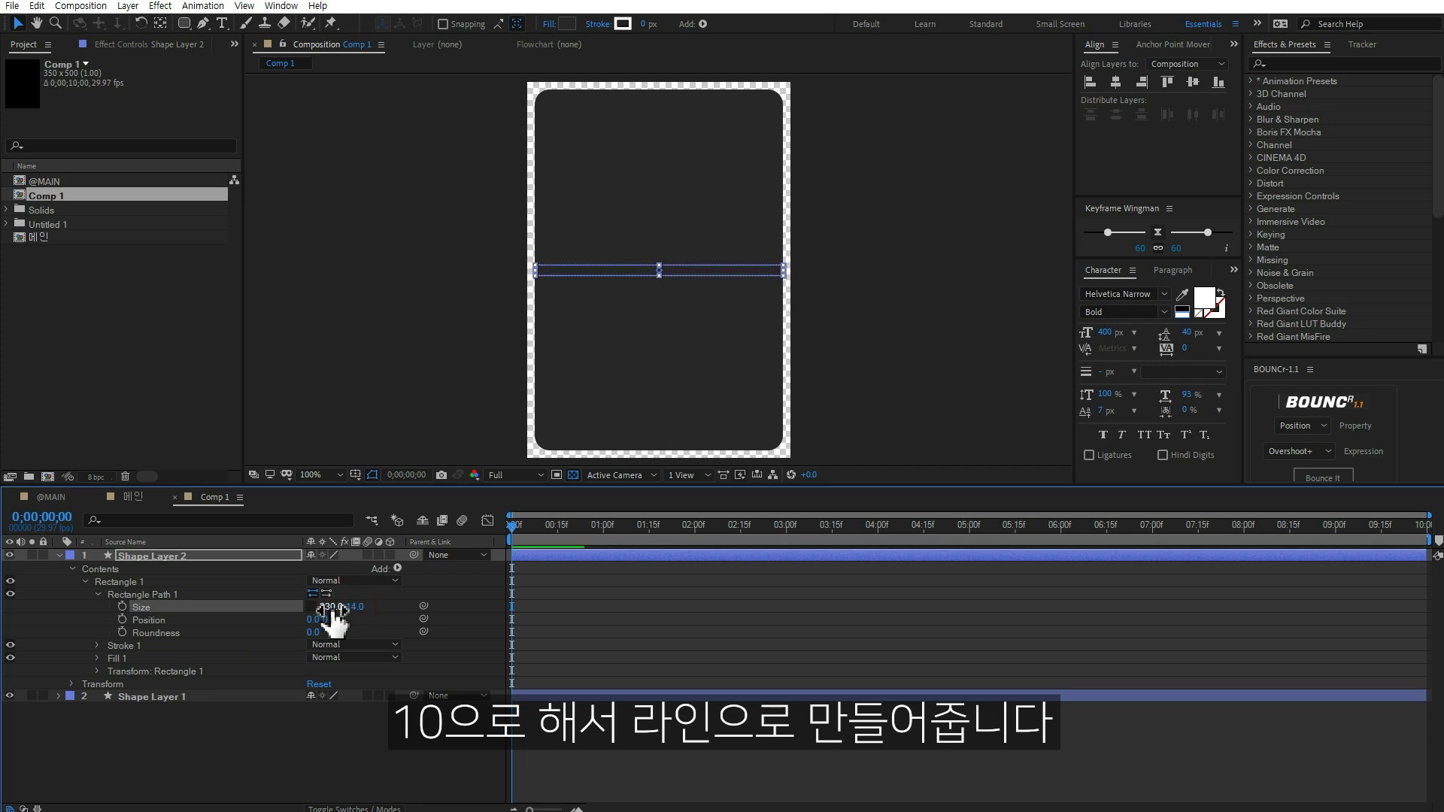
click(352, 606)
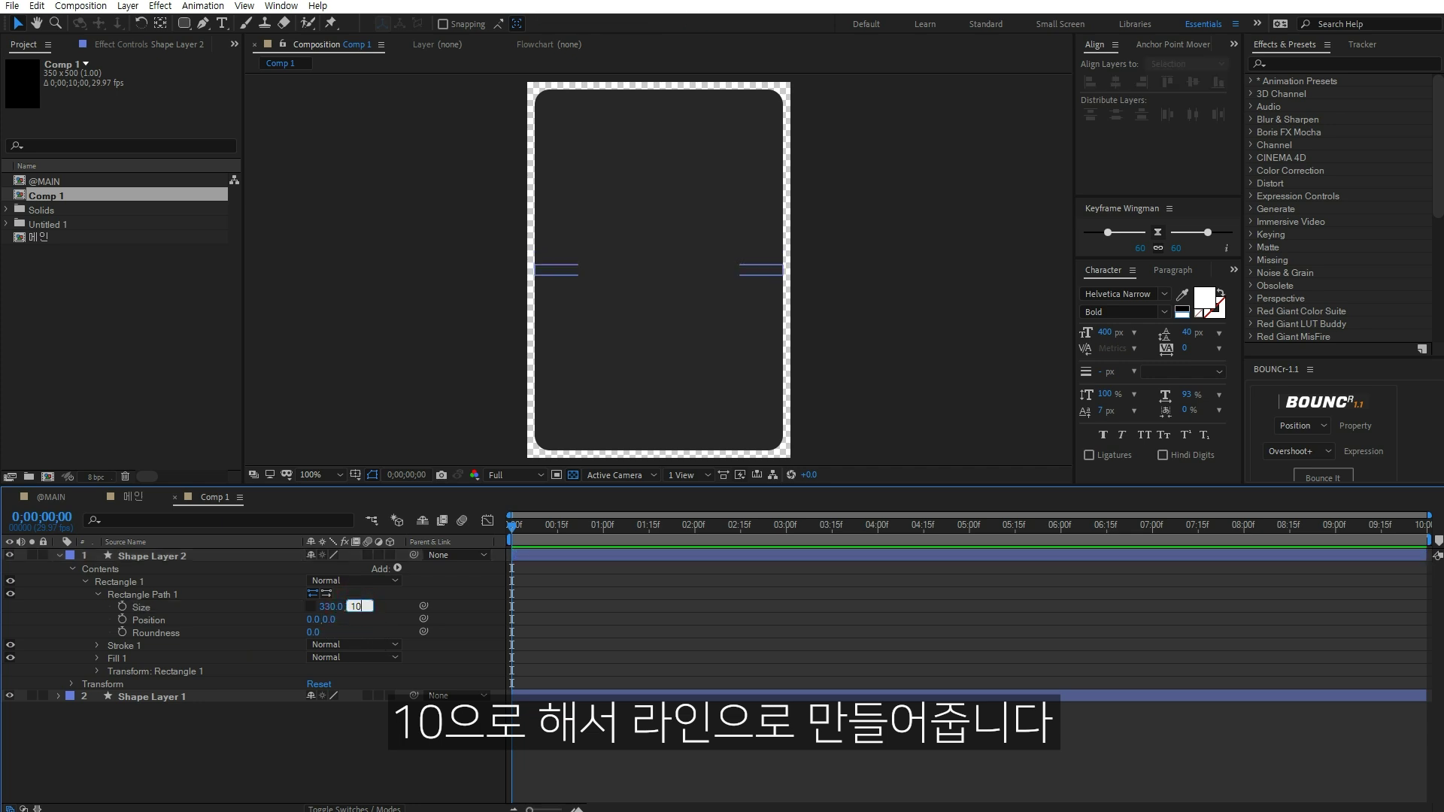
key(Return)
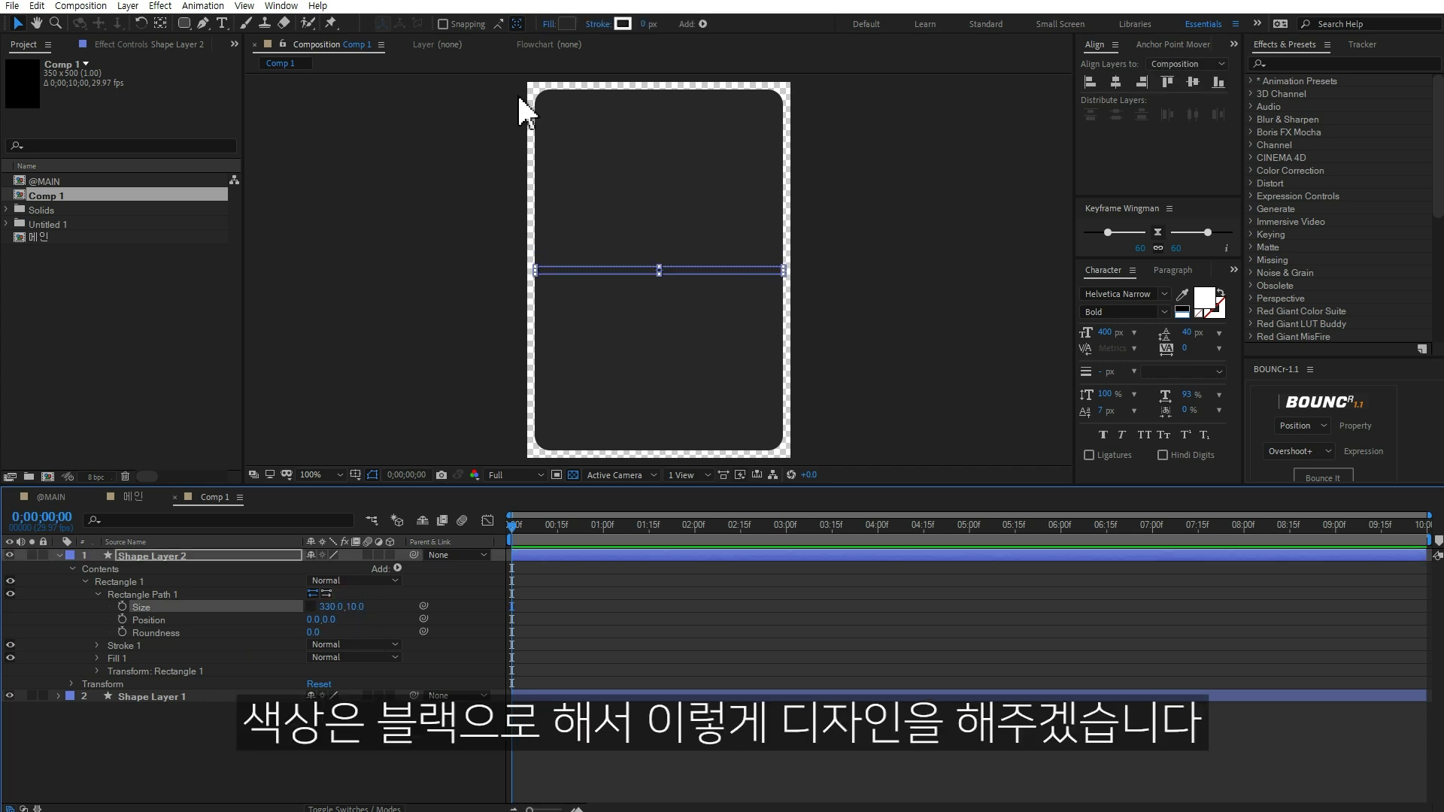
Set the thin line's fill color to black 000000.
click(567, 24)
drag(1048, 425, 877, 590)
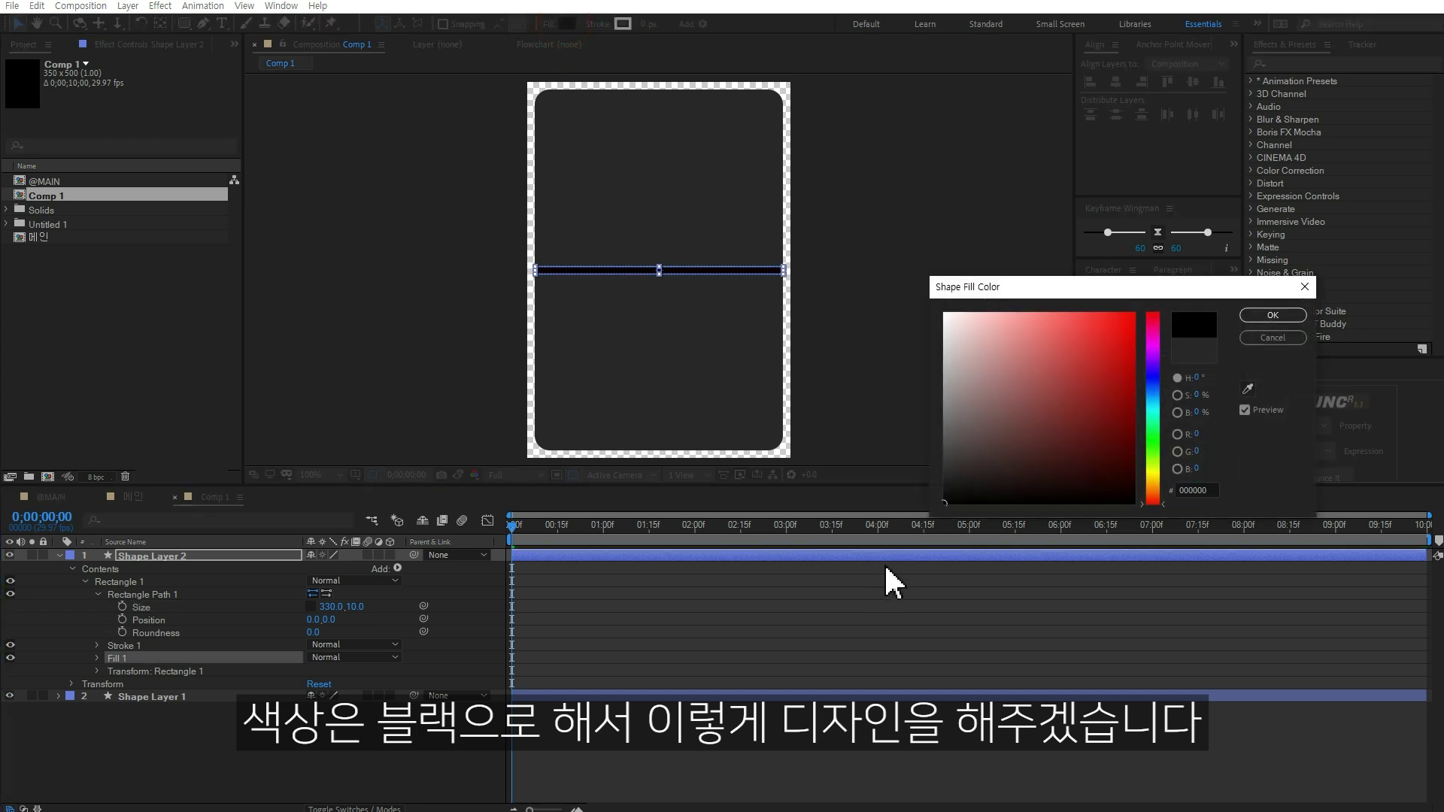
click(1267, 316)
click(482, 741)
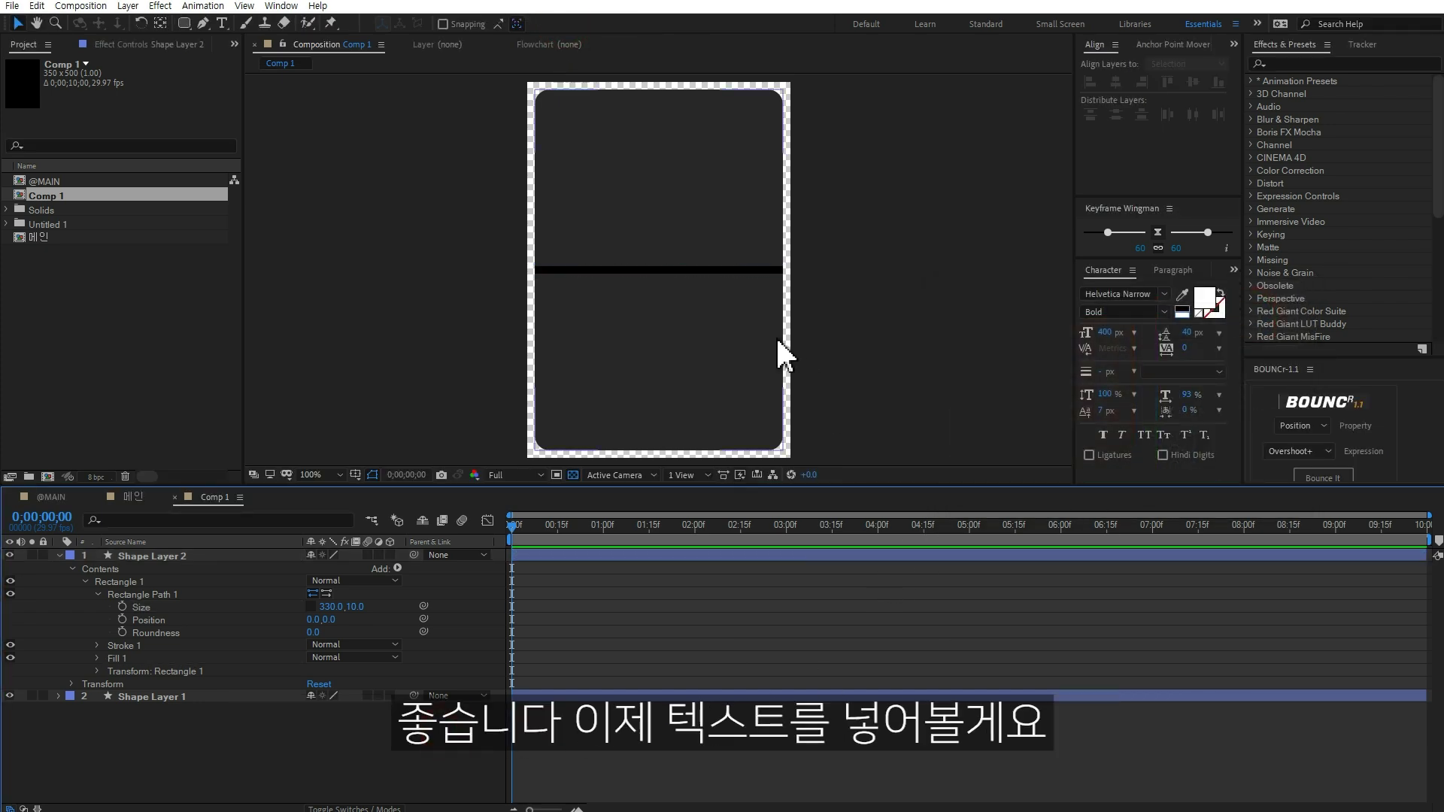
Collapse Shape Layer 2's properties and create a new text layer containing the letter A.
key(comma)
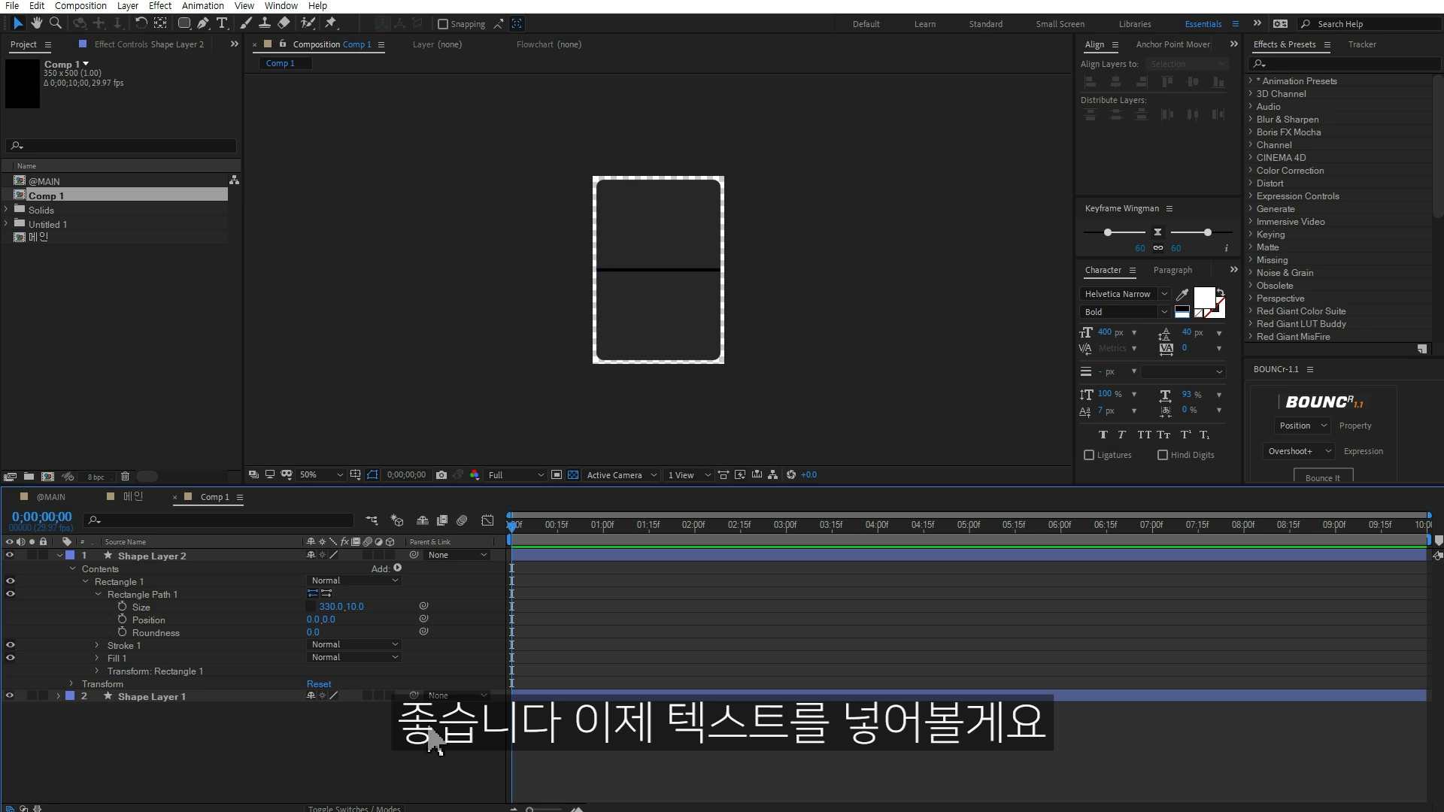
click(60, 556)
right_click(201, 599)
mouse_move(227, 608)
click(407, 632)
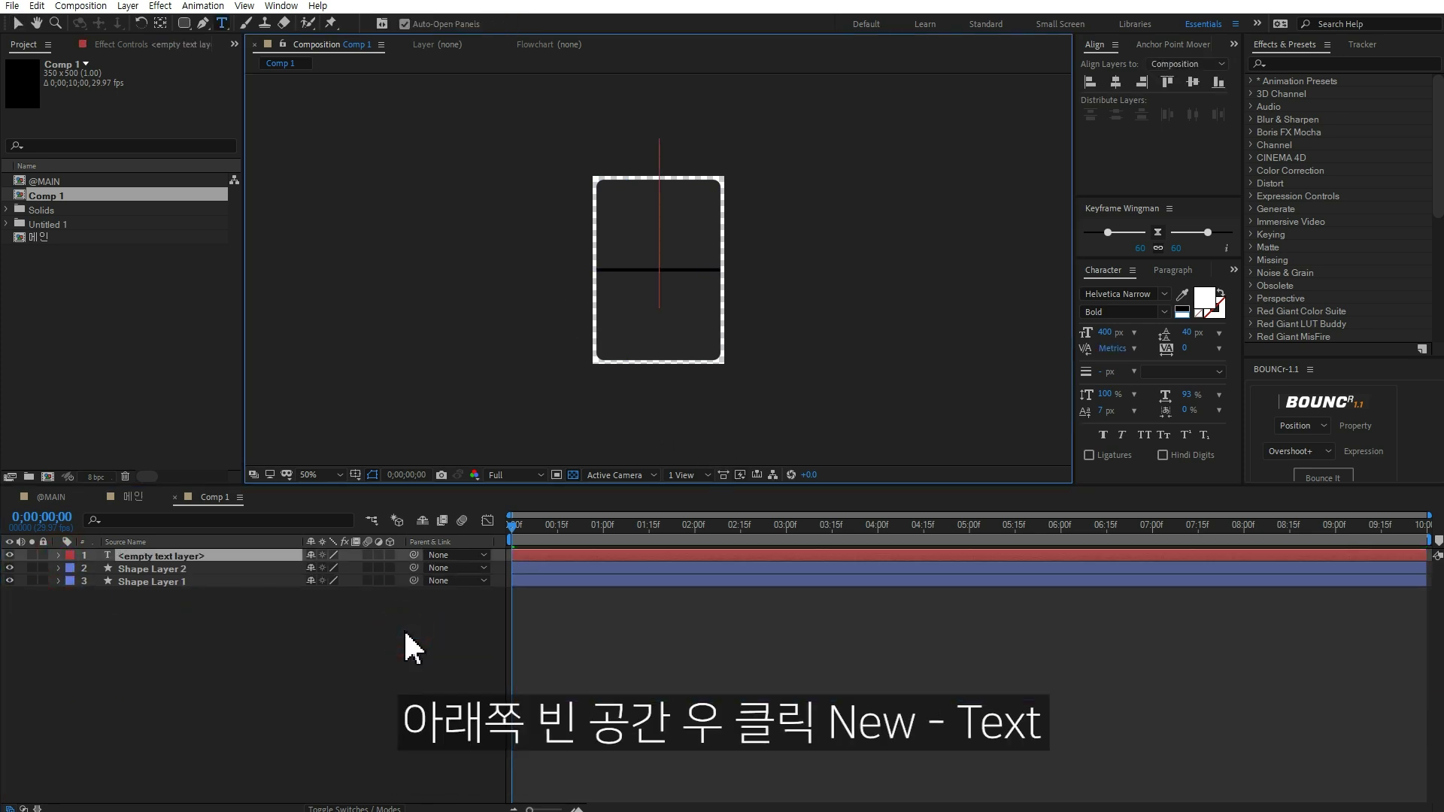
text(A)
click(17, 23)
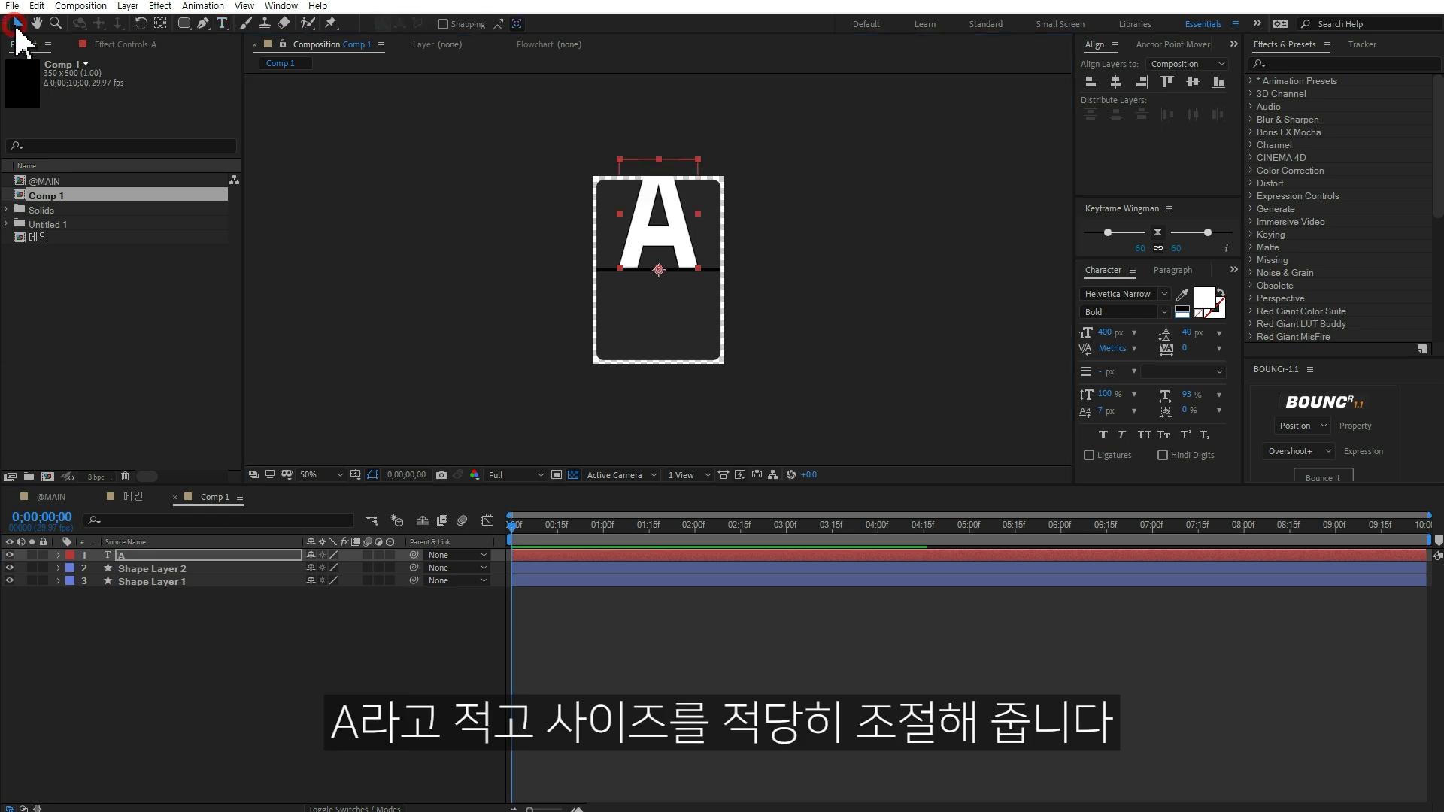
Set the letter A's font size to 380 px and move it down to about the middle of the card.
click(1104, 332)
text(380)
key(Return)
drag(661, 241, 662, 267)
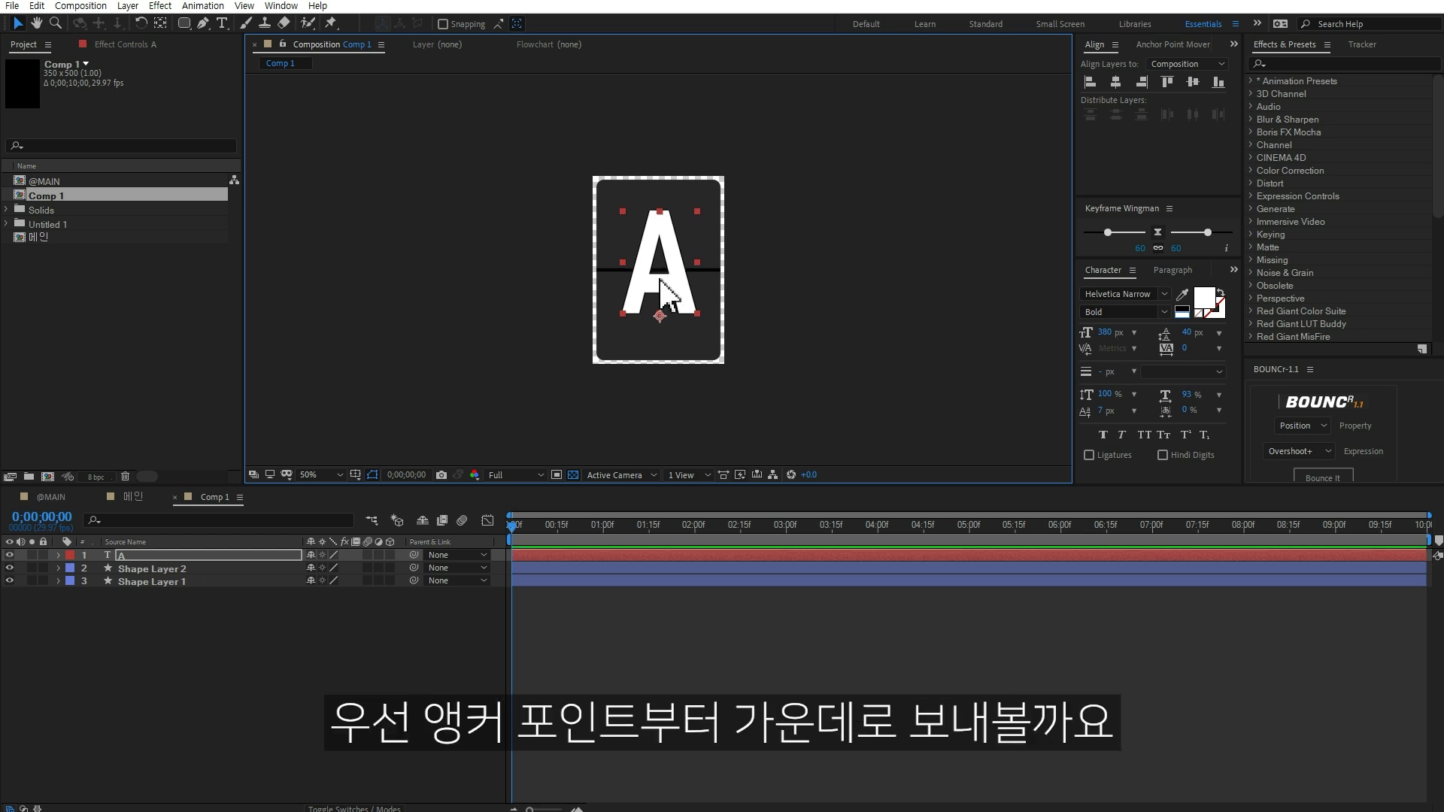
Center the letter's anchor point on the glyph and align the layer horizontally and vertically to the center of the composition.
key(ctrl+alt+Home)
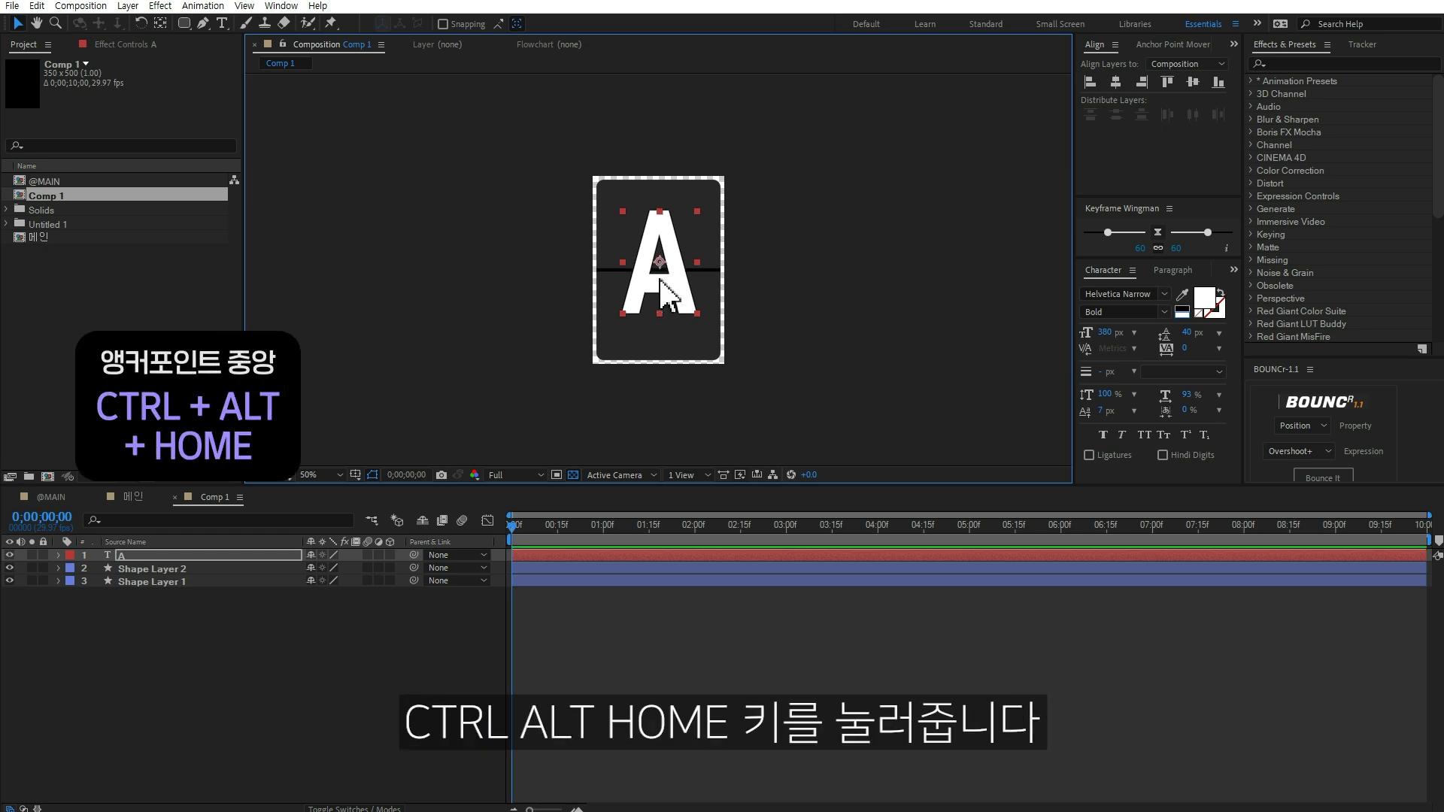
click(290, 6)
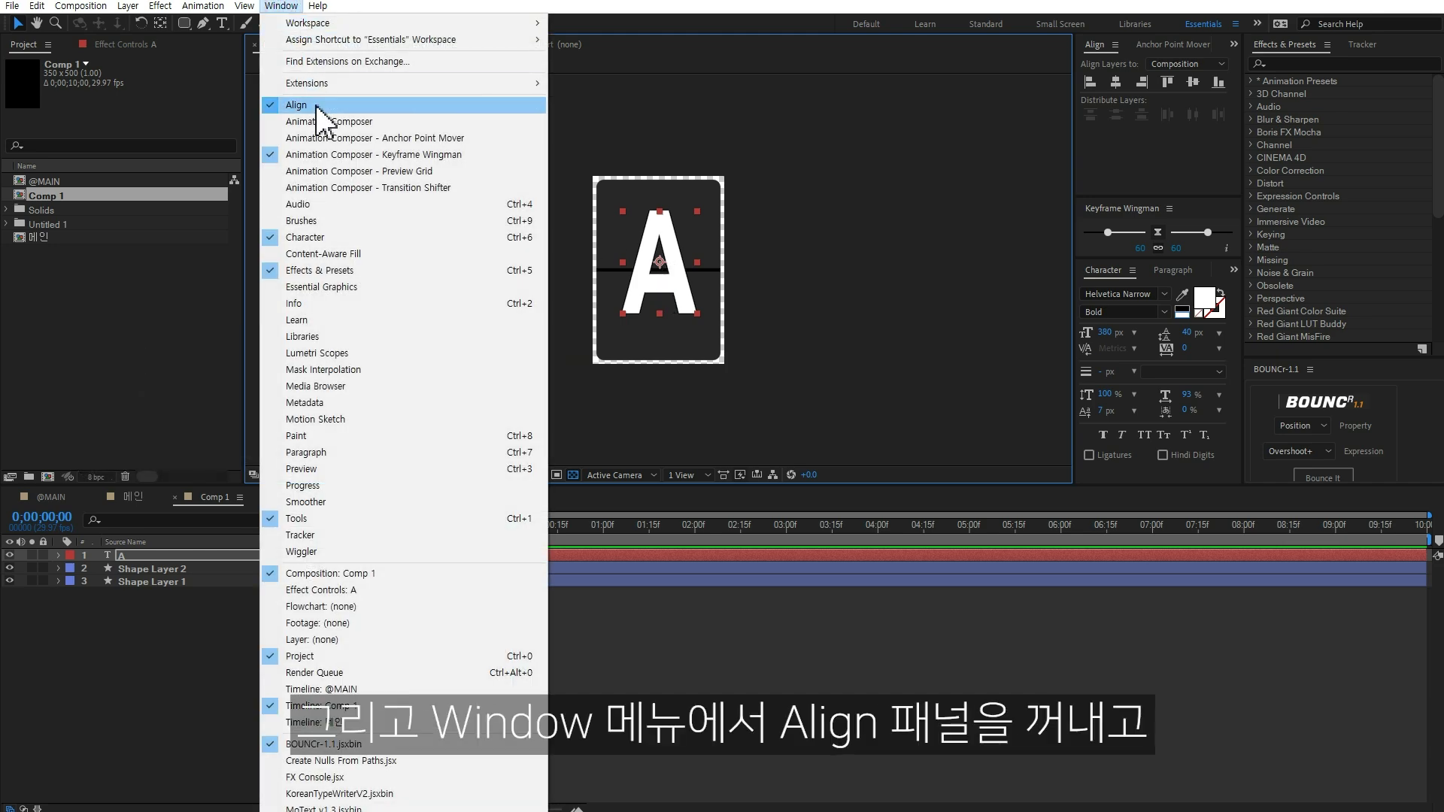
click(1121, 80)
click(1119, 82)
click(1193, 82)
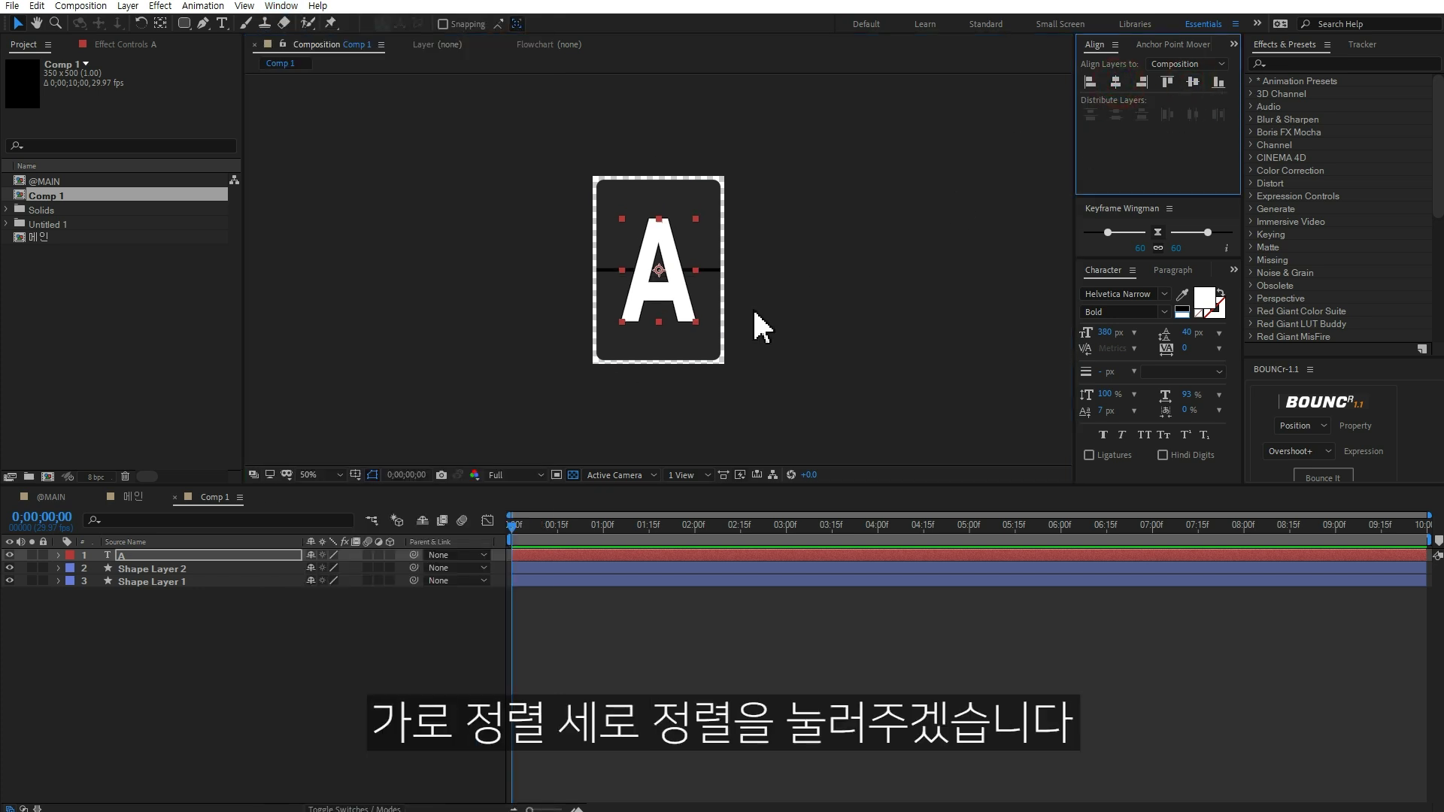
click(311, 684)
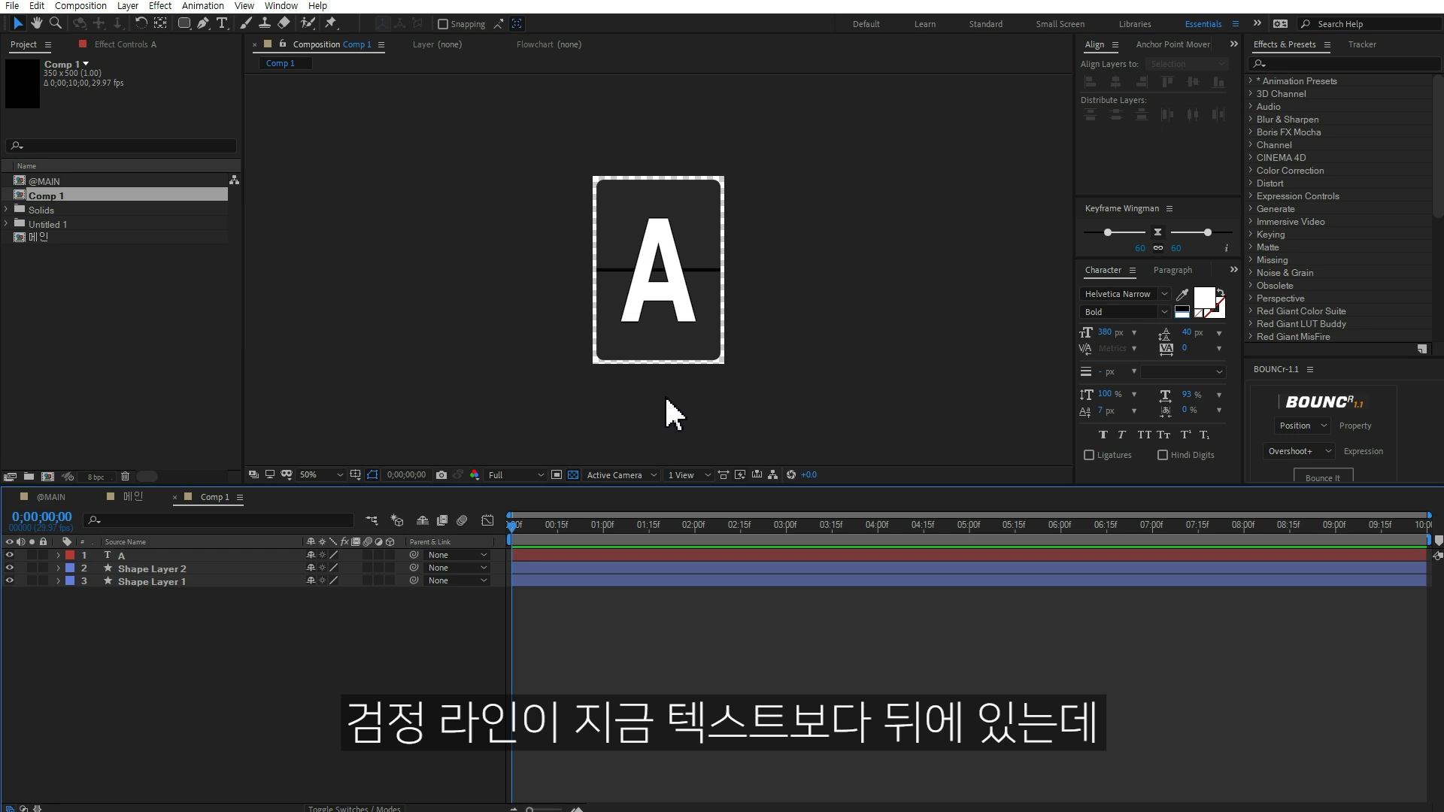
Move Shape Layer 2 above the text layer so the black line crosses in front of the letter.
key(period)
key(period)
click(756, 272)
drag(173, 571, 169, 554)
click(269, 659)
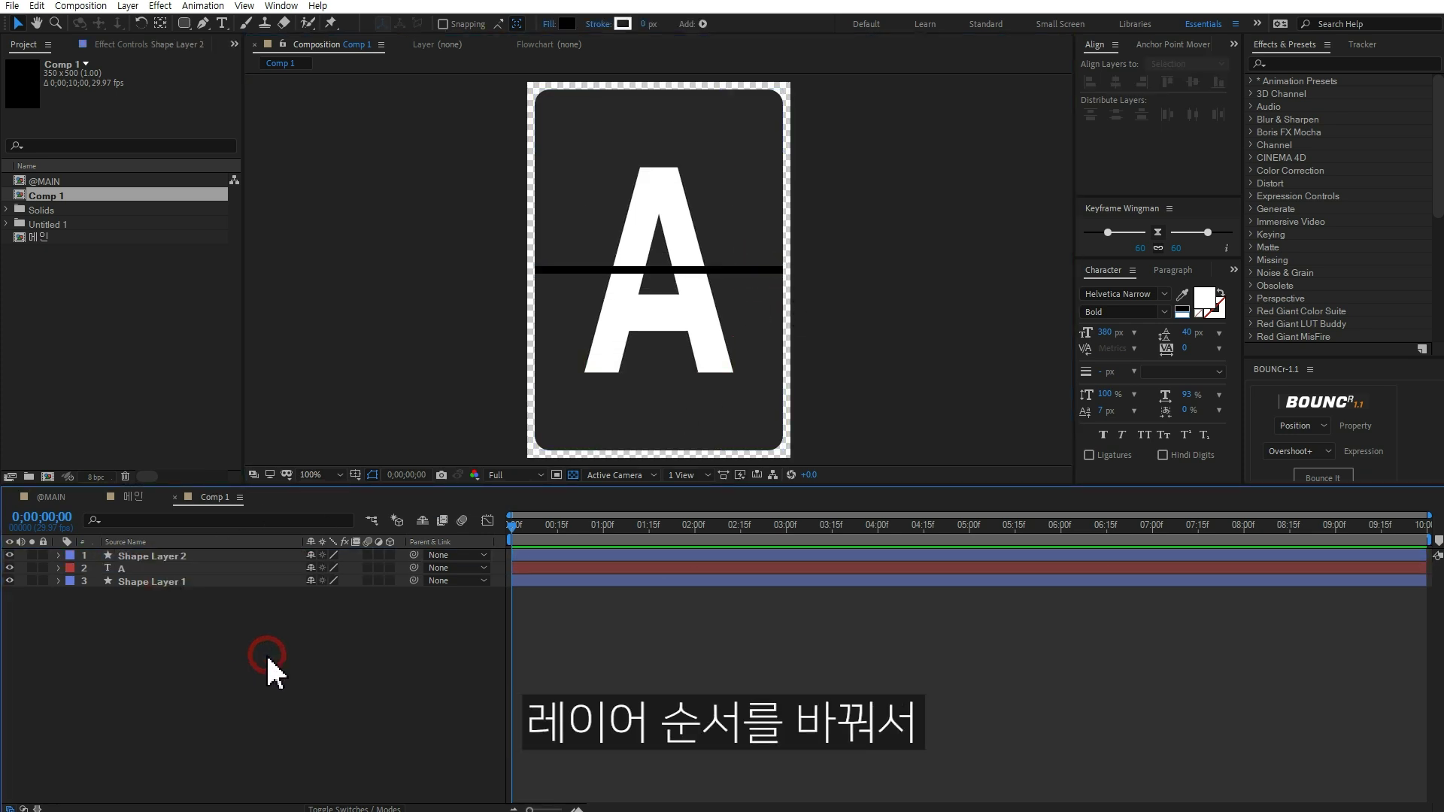
Lighten the fill color of the card background in Shape Layer 1 to 313131.
click(756, 423)
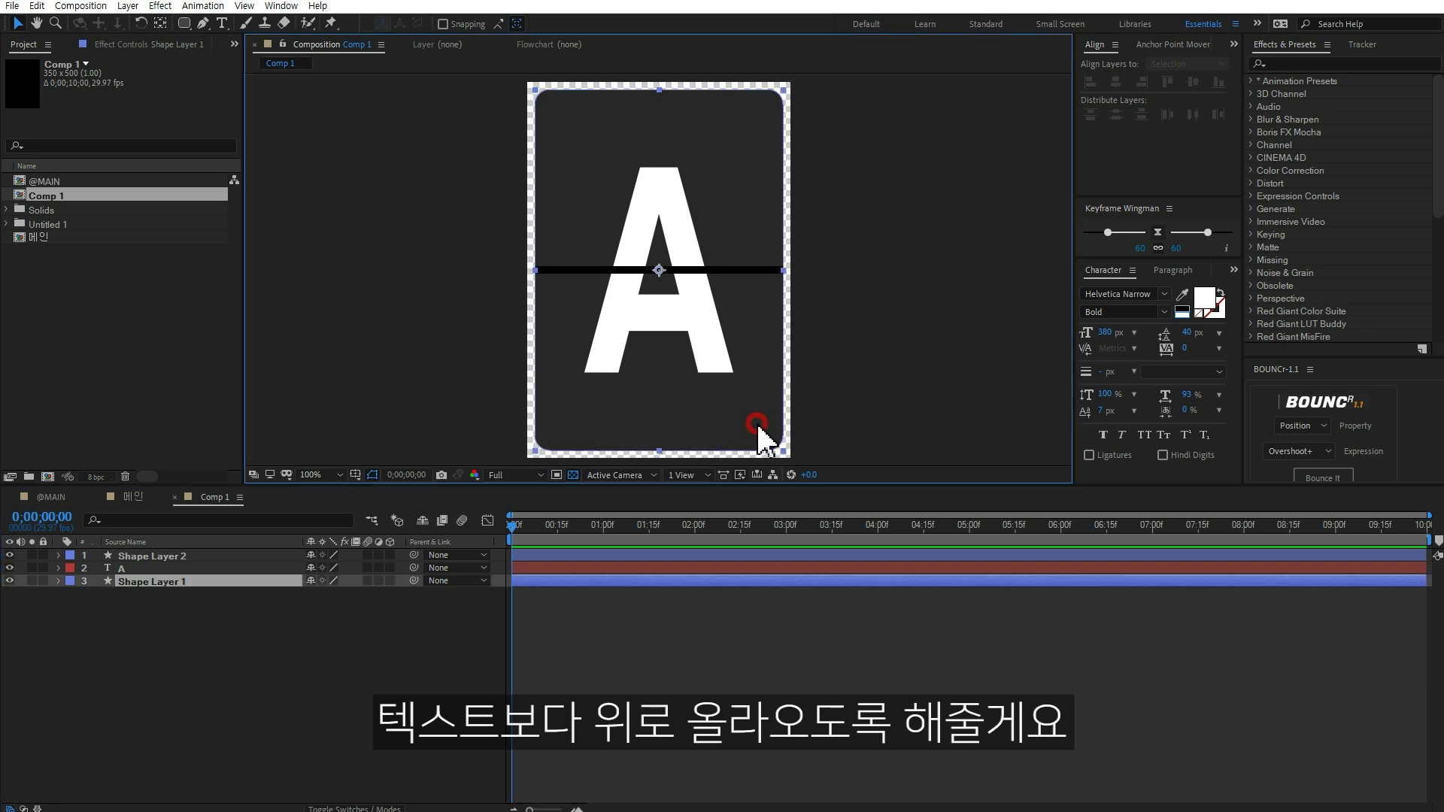
click(567, 24)
drag(945, 484, 940, 467)
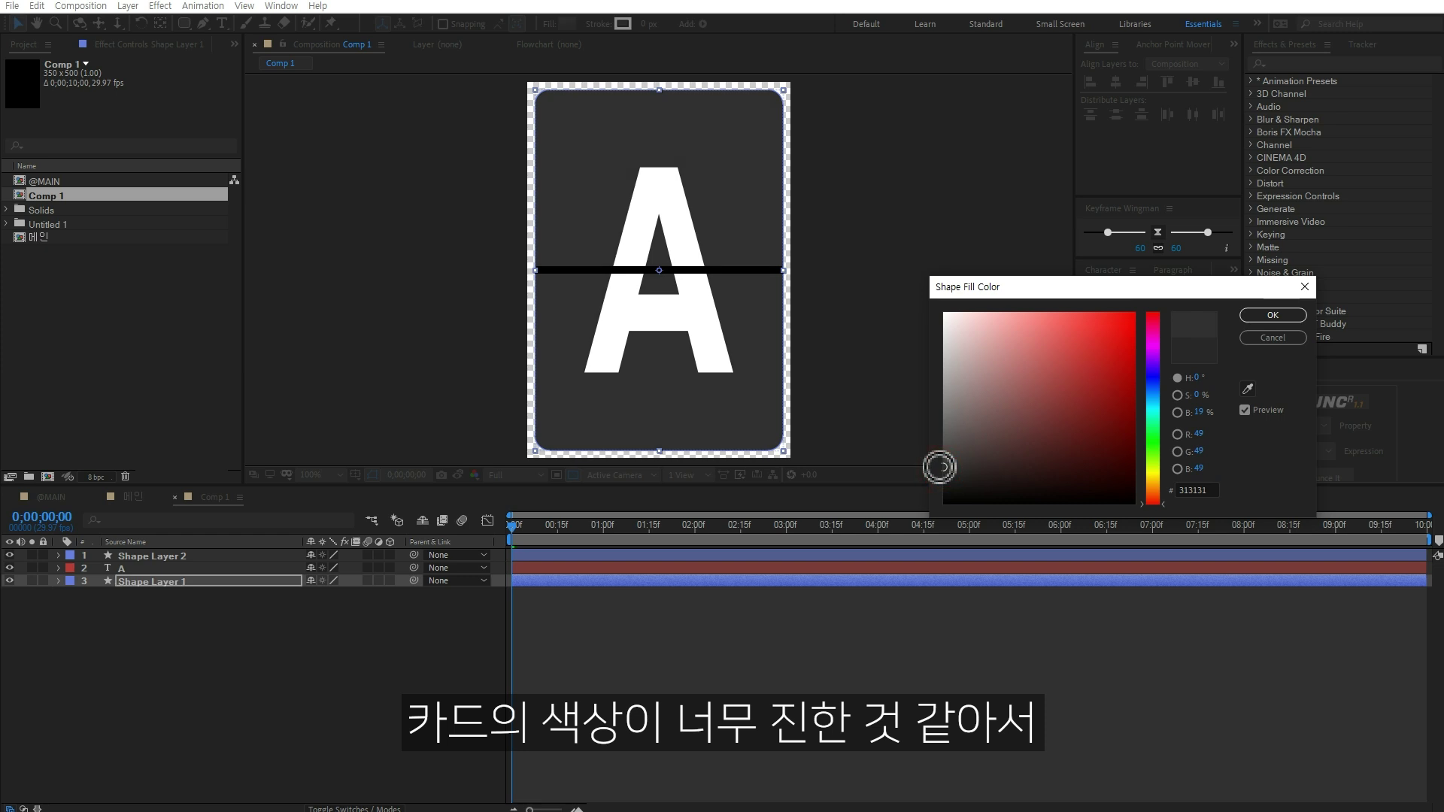
click(1279, 315)
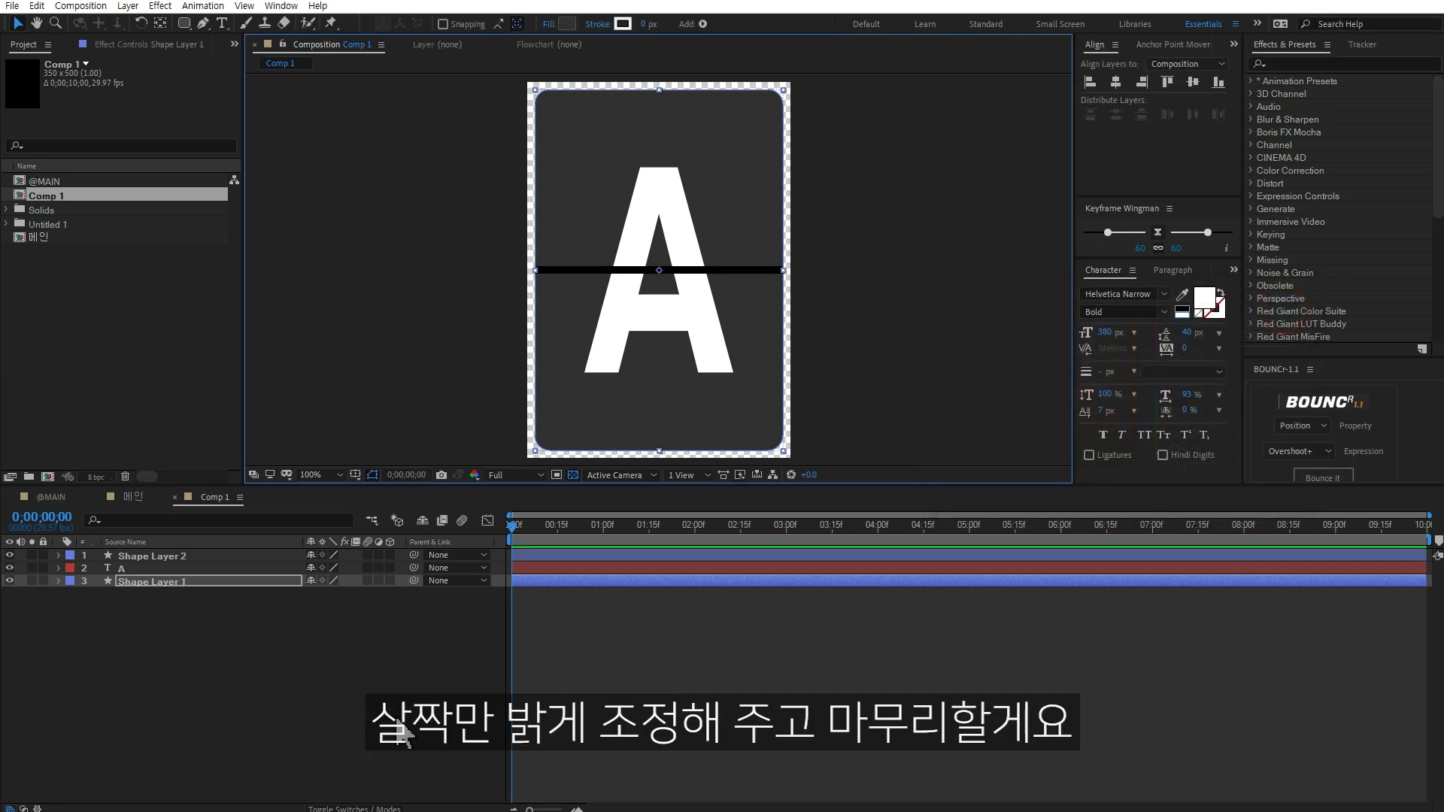
click(369, 715)
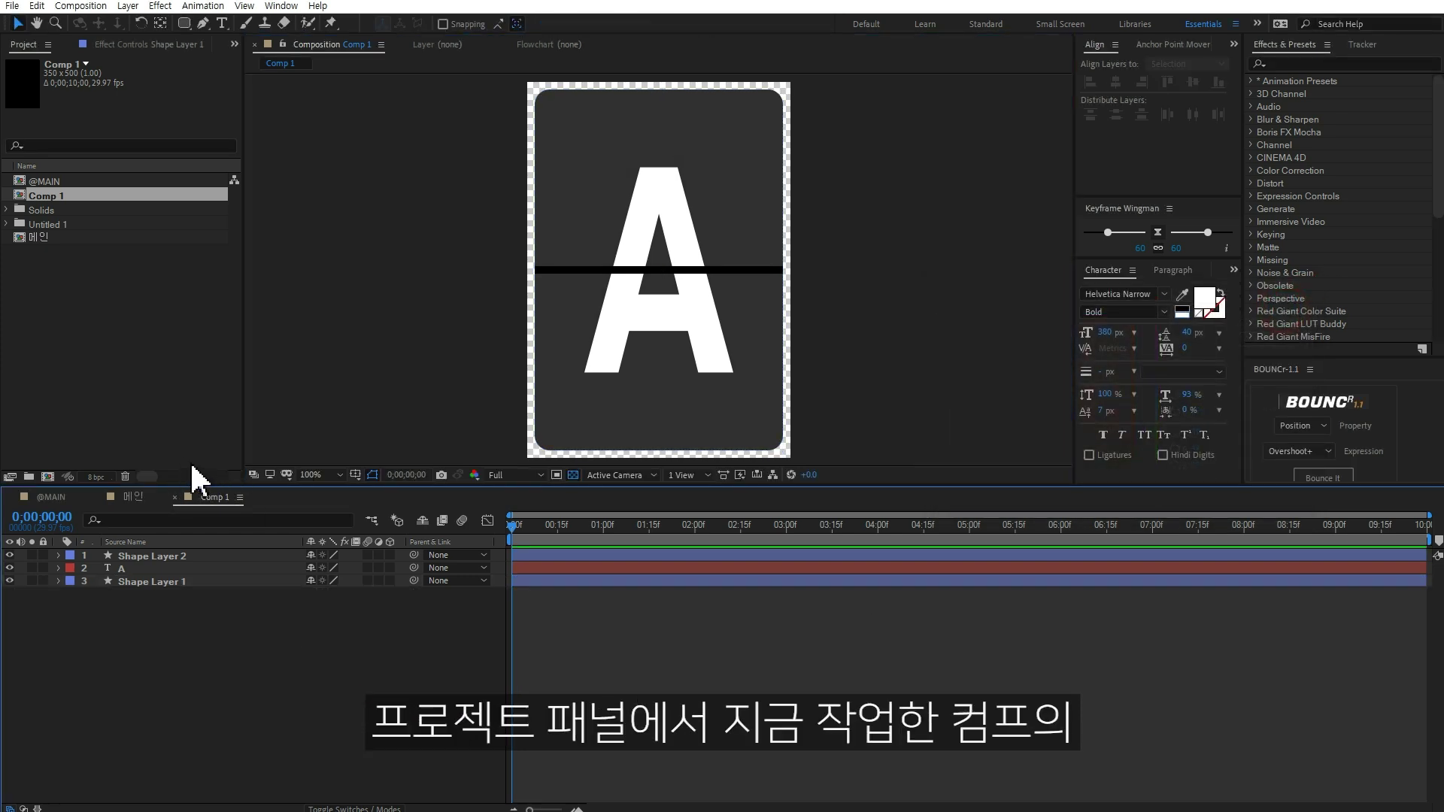
Rename the Comp 1 composition in the project to 텍스트A.
click(78, 197)
key(Return)
key(BackSpace)
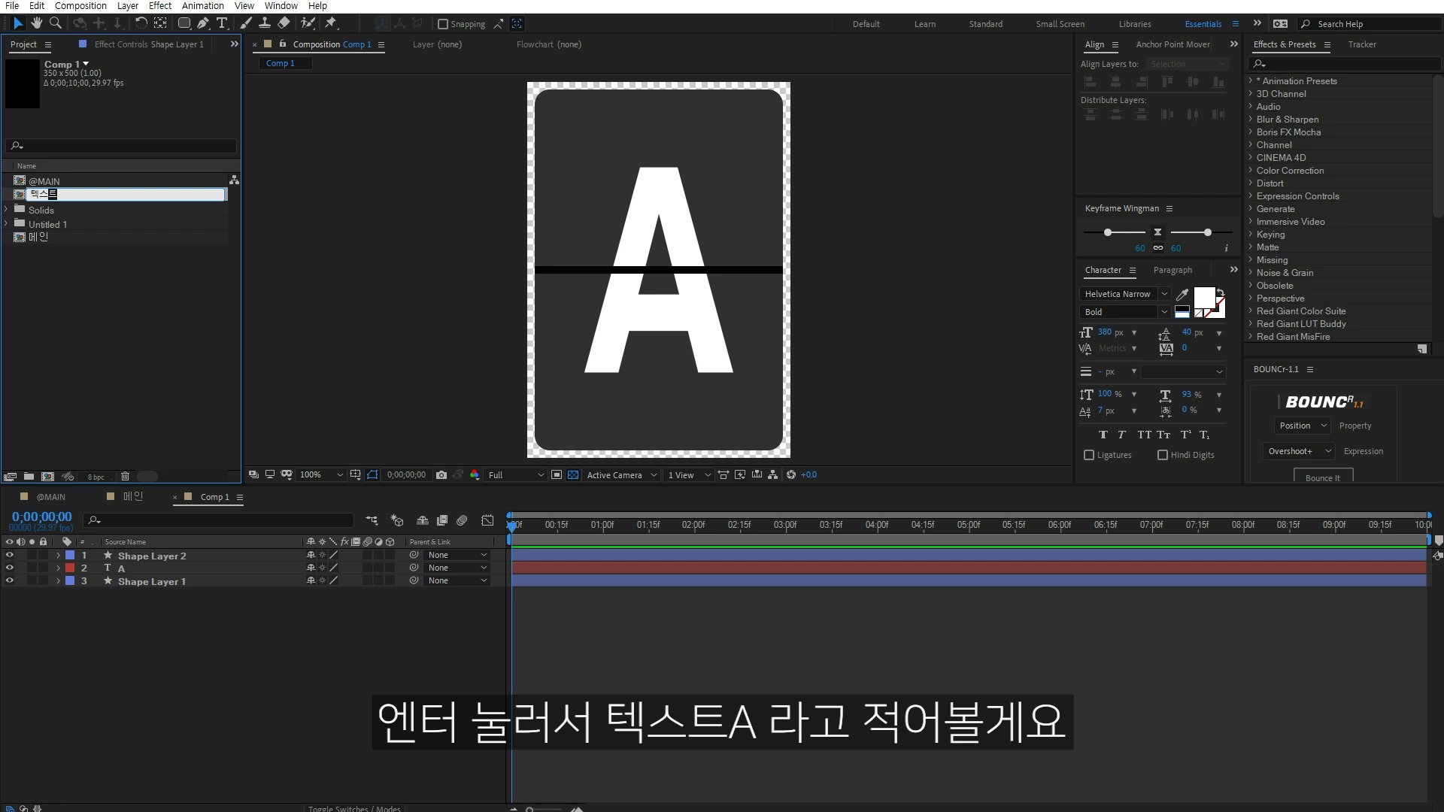
key(Return)
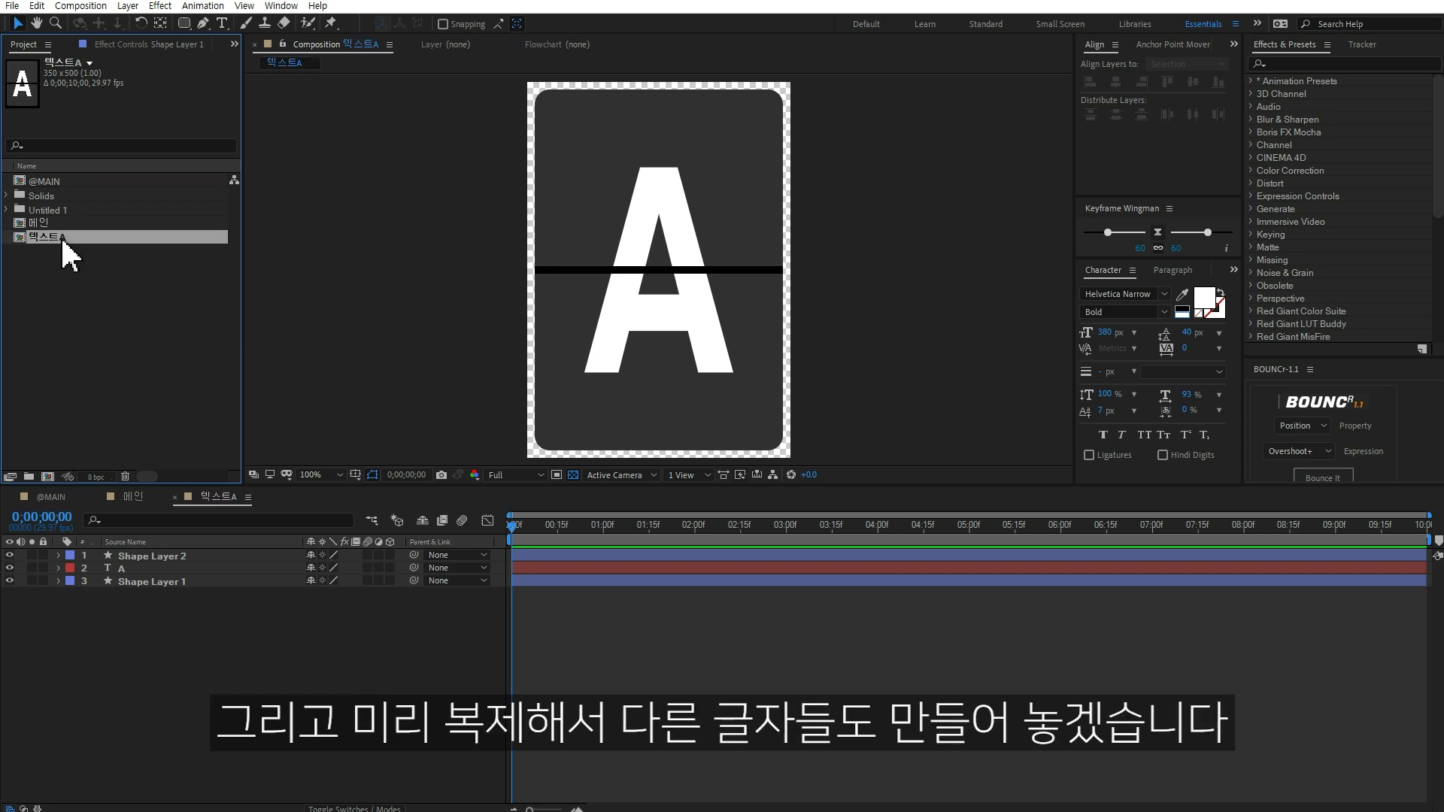
Duplicate the 텍스트A composition in the project and rename the copy to 텍스트B.
key(ctrl+d)
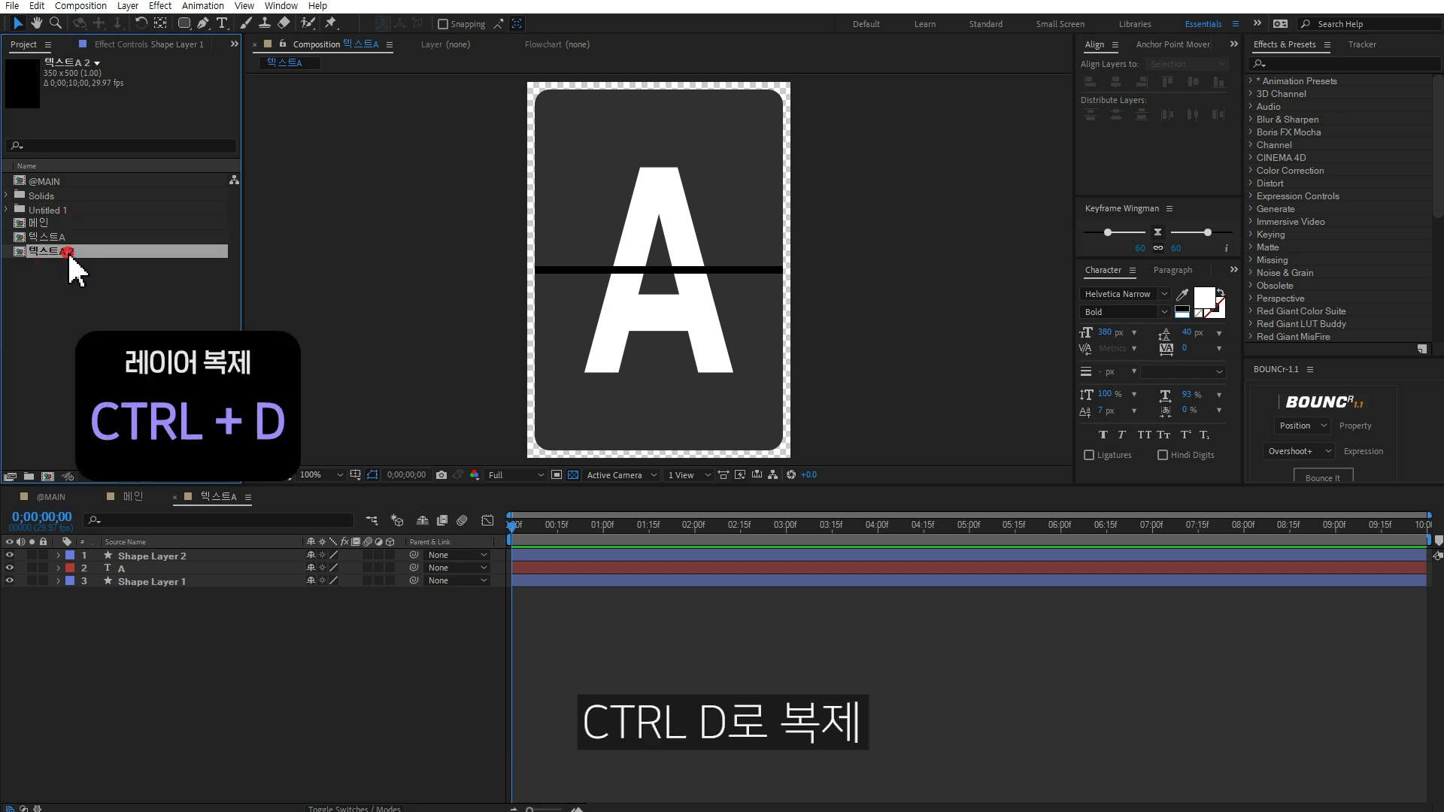
double_click(75, 252)
click(76, 250)
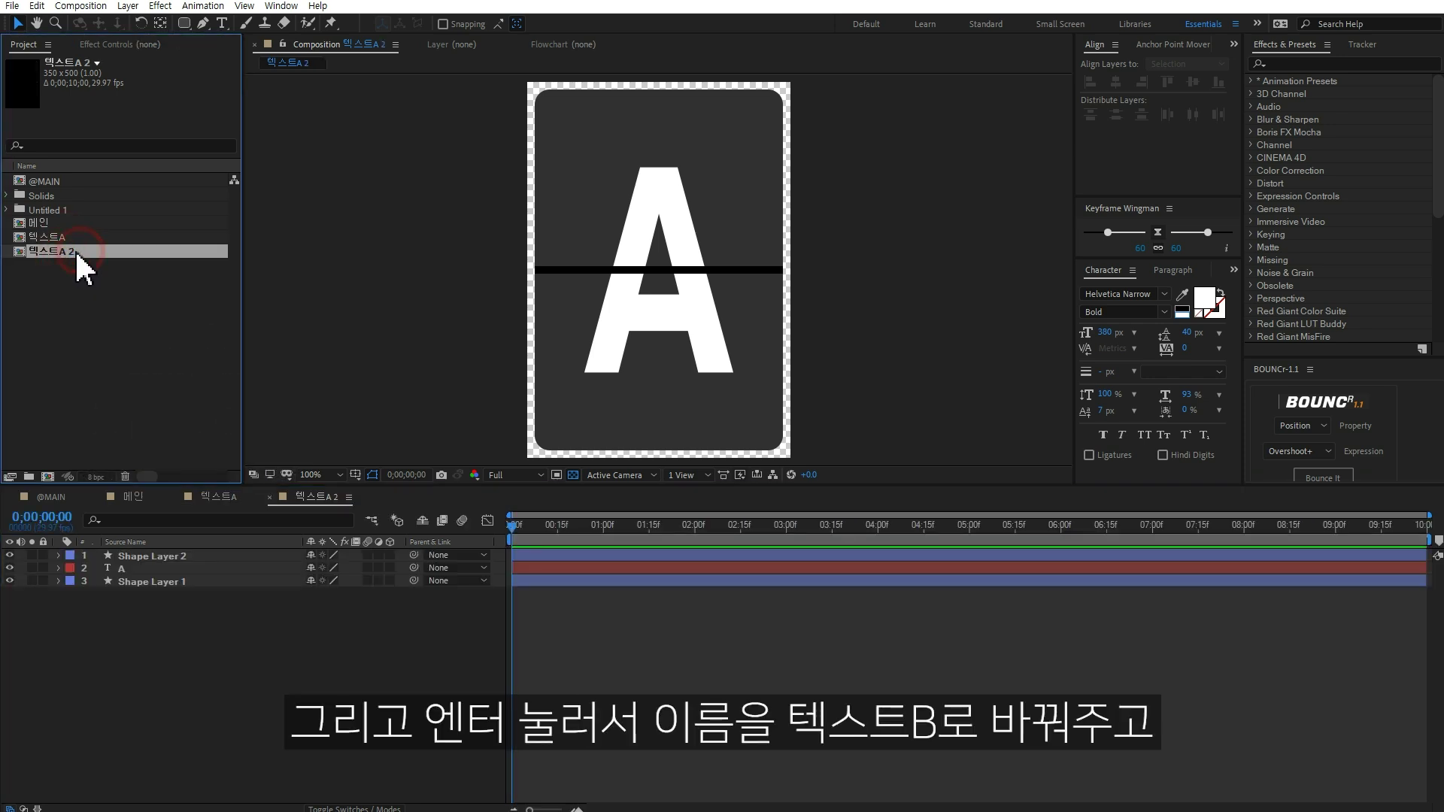
key(Return)
drag(78, 250, 63, 251)
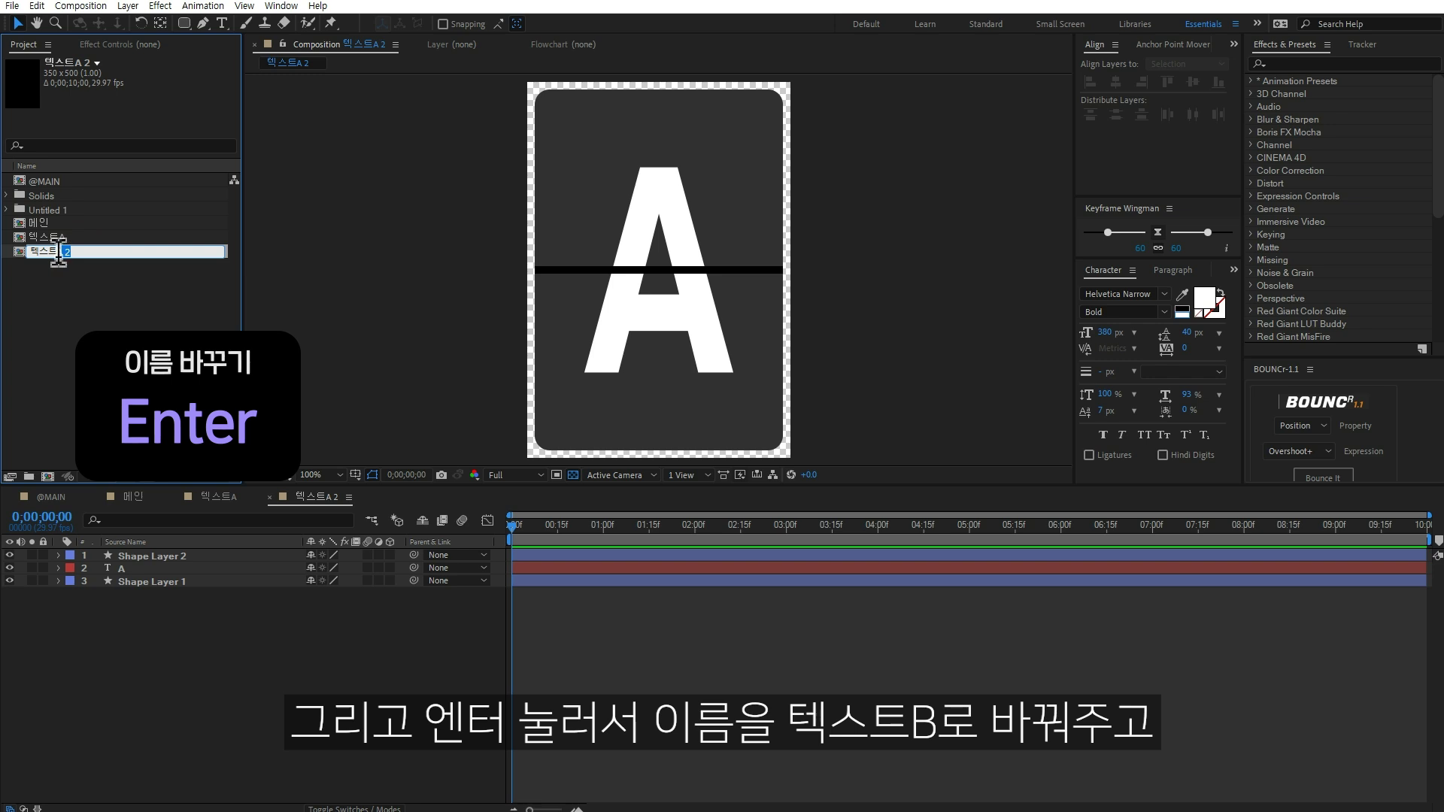
key(Return)
Open the 텍스트B composition and replace its letter with B.
double_click(54, 253)
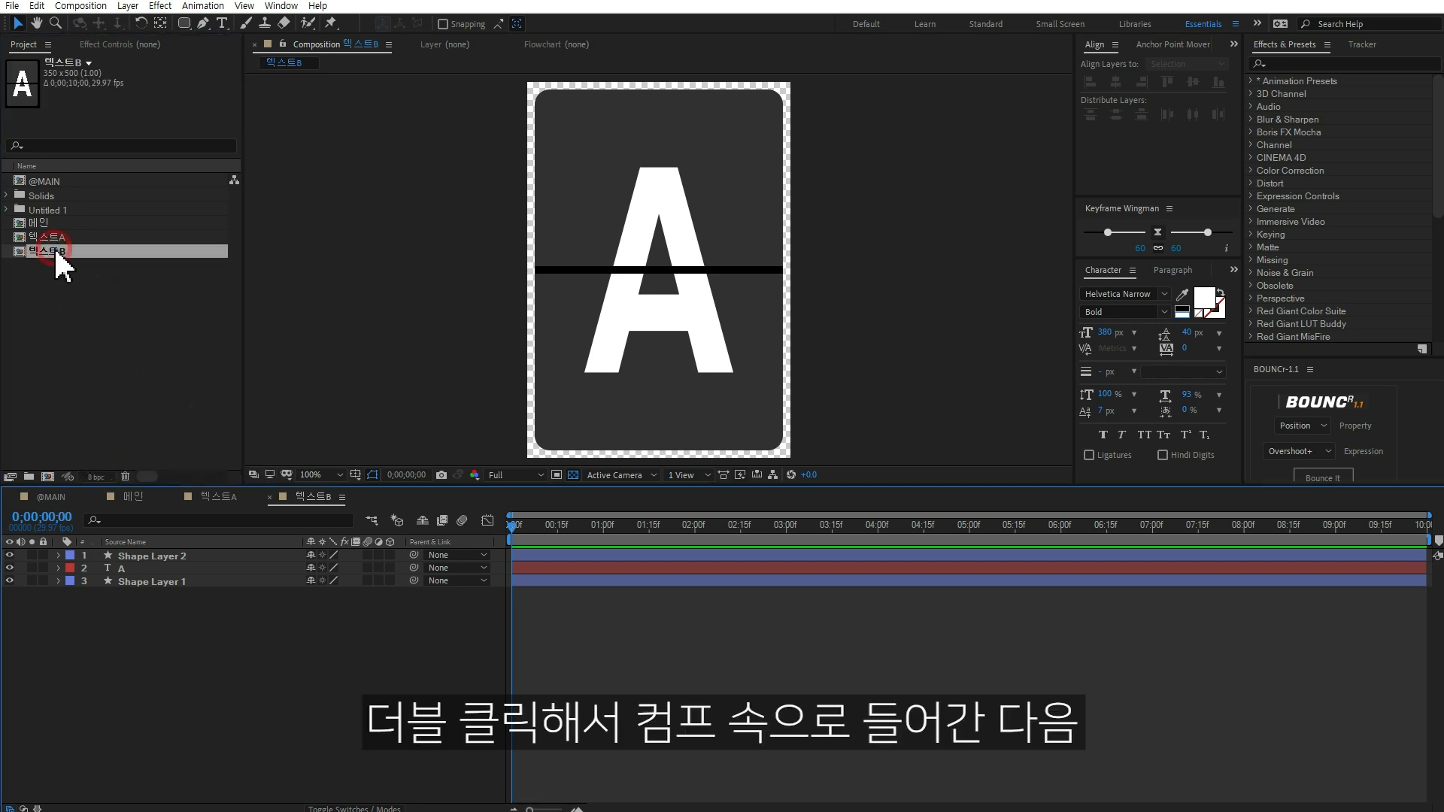
double_click(139, 565)
text(B)
click(290, 649)
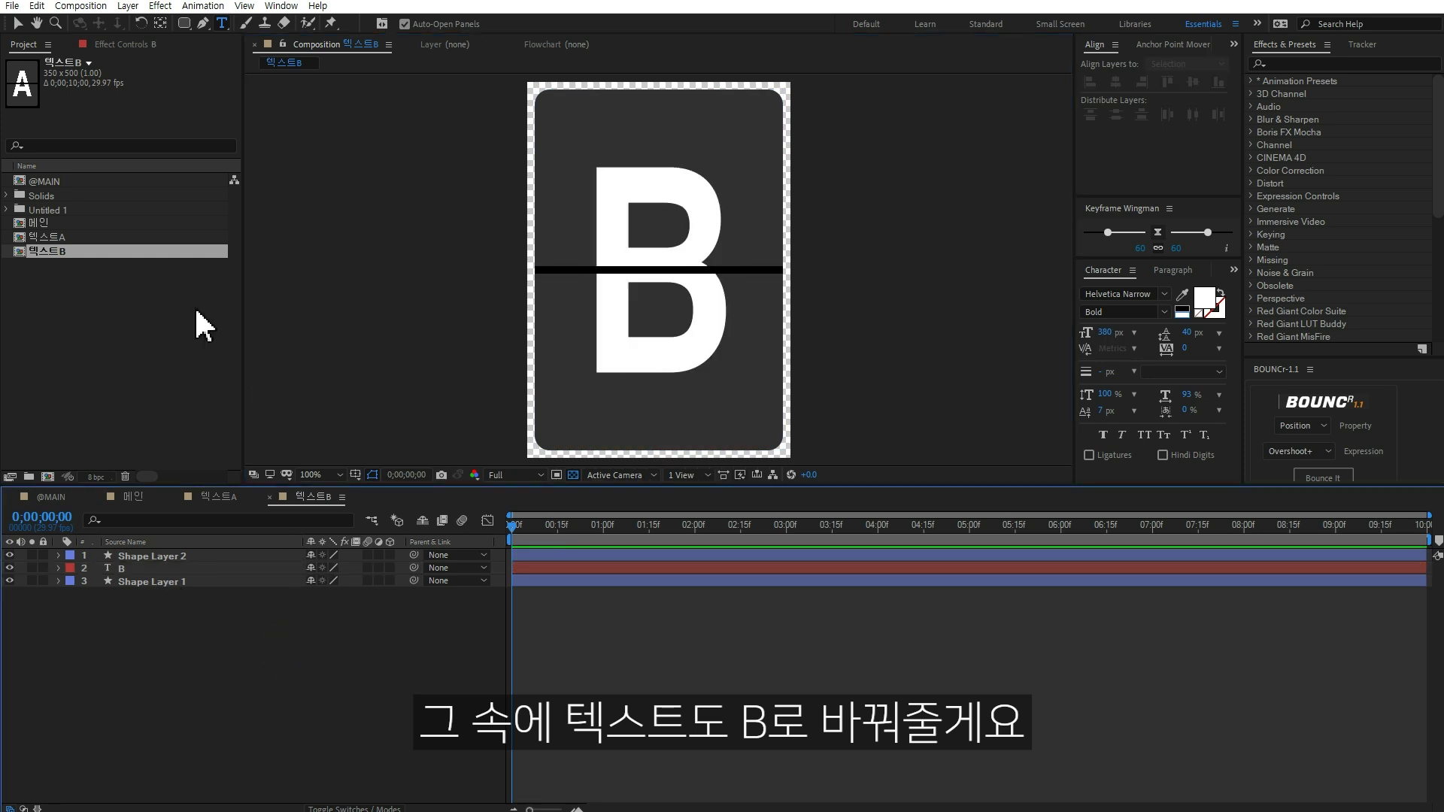
Duplicate the 텍스트B composition in the project and rename the copy to 텍스트C.
click(60, 252)
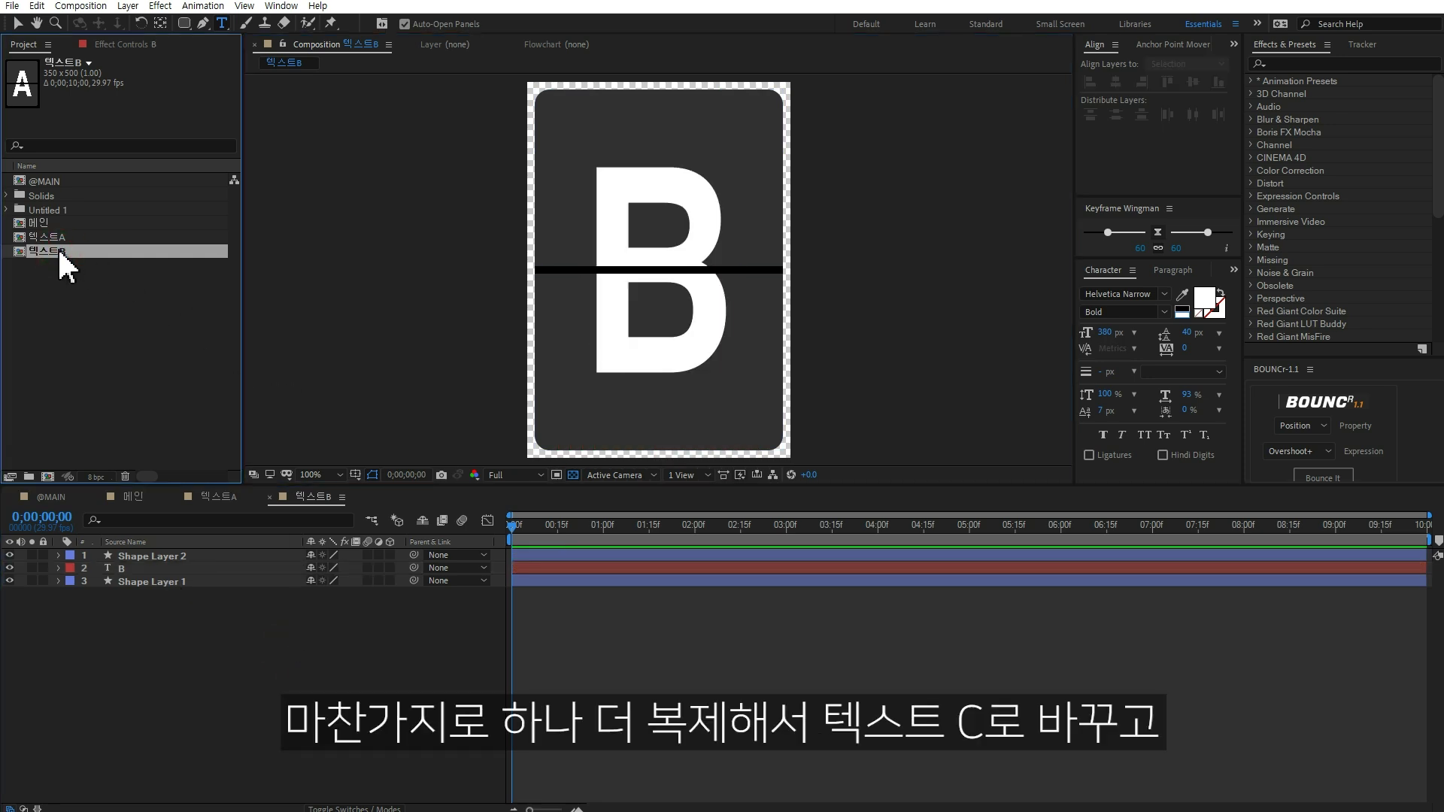
key(ctrl+d)
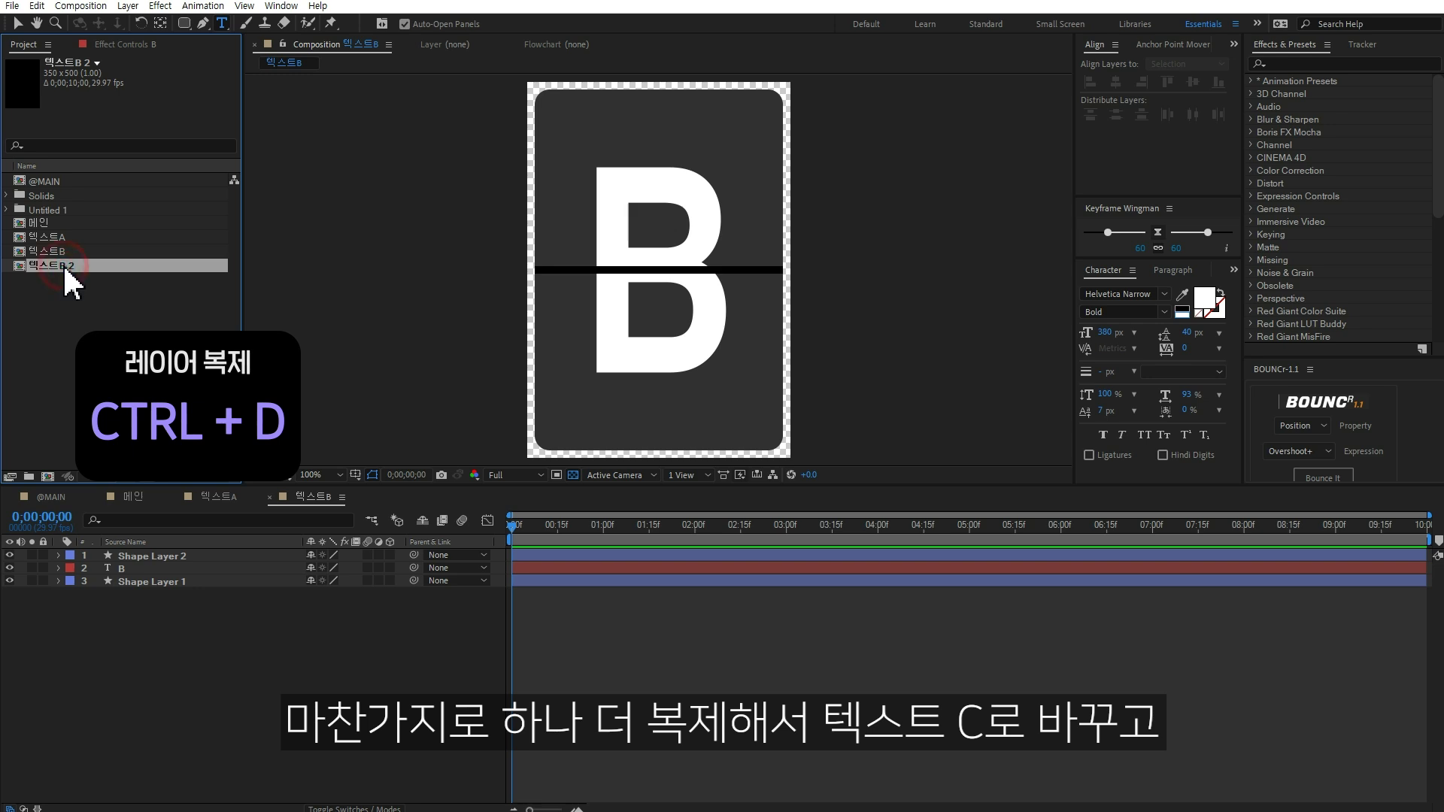
key(Return)
click(80, 265)
text(C)
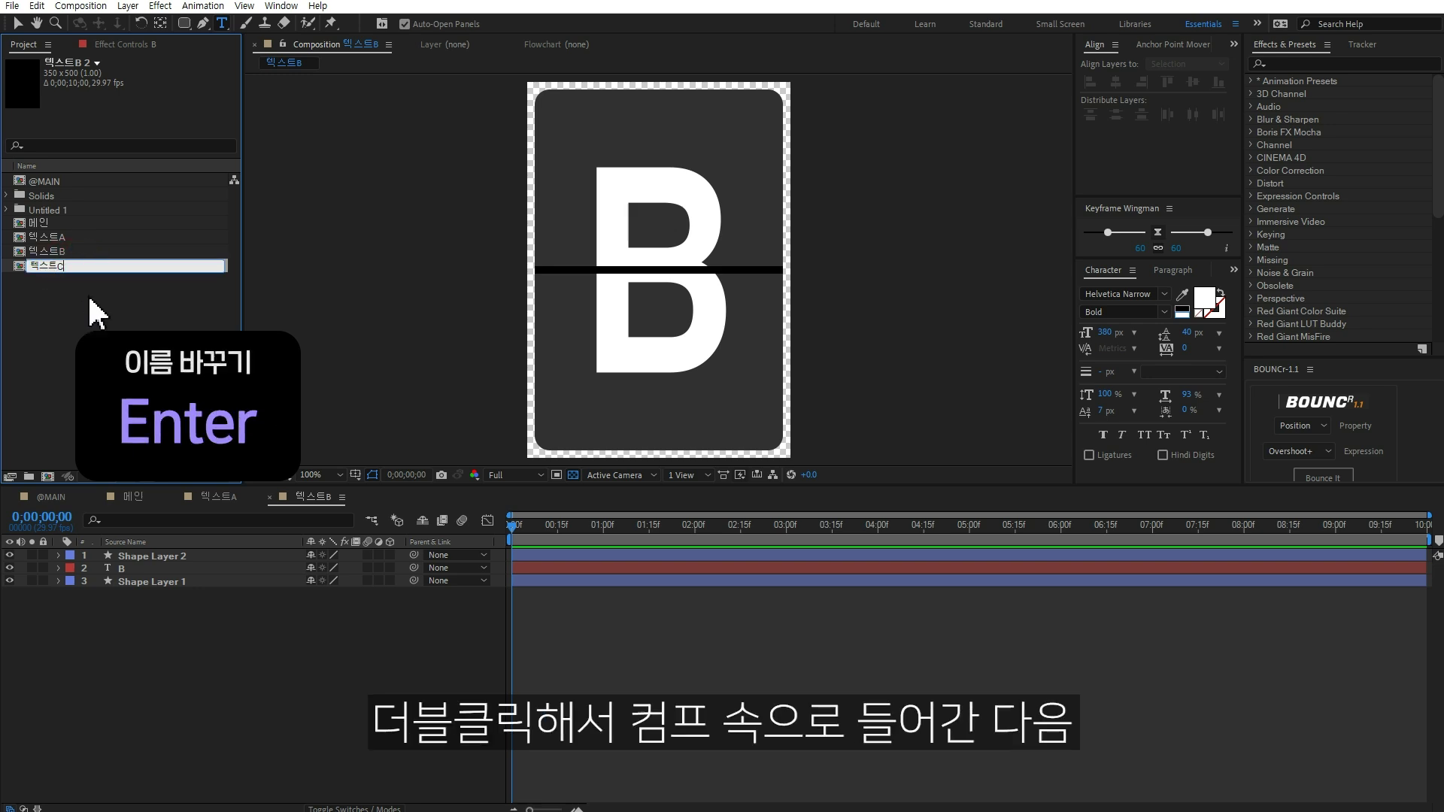
key(Return)
Open the 텍스트C composition and replace its letter with C.
double_click(62, 268)
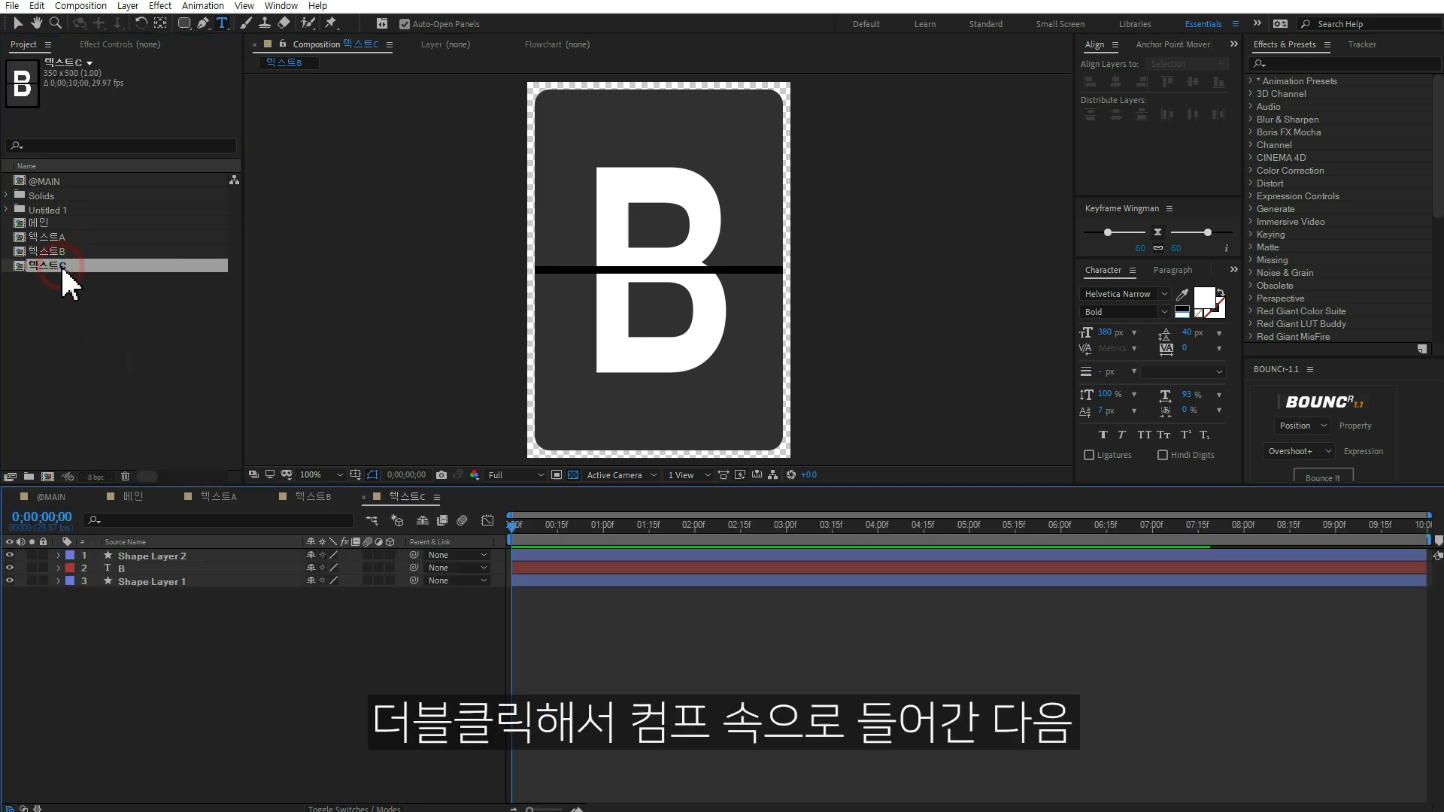
double_click(135, 569)
key(BackSpace)
text(C)
click(322, 666)
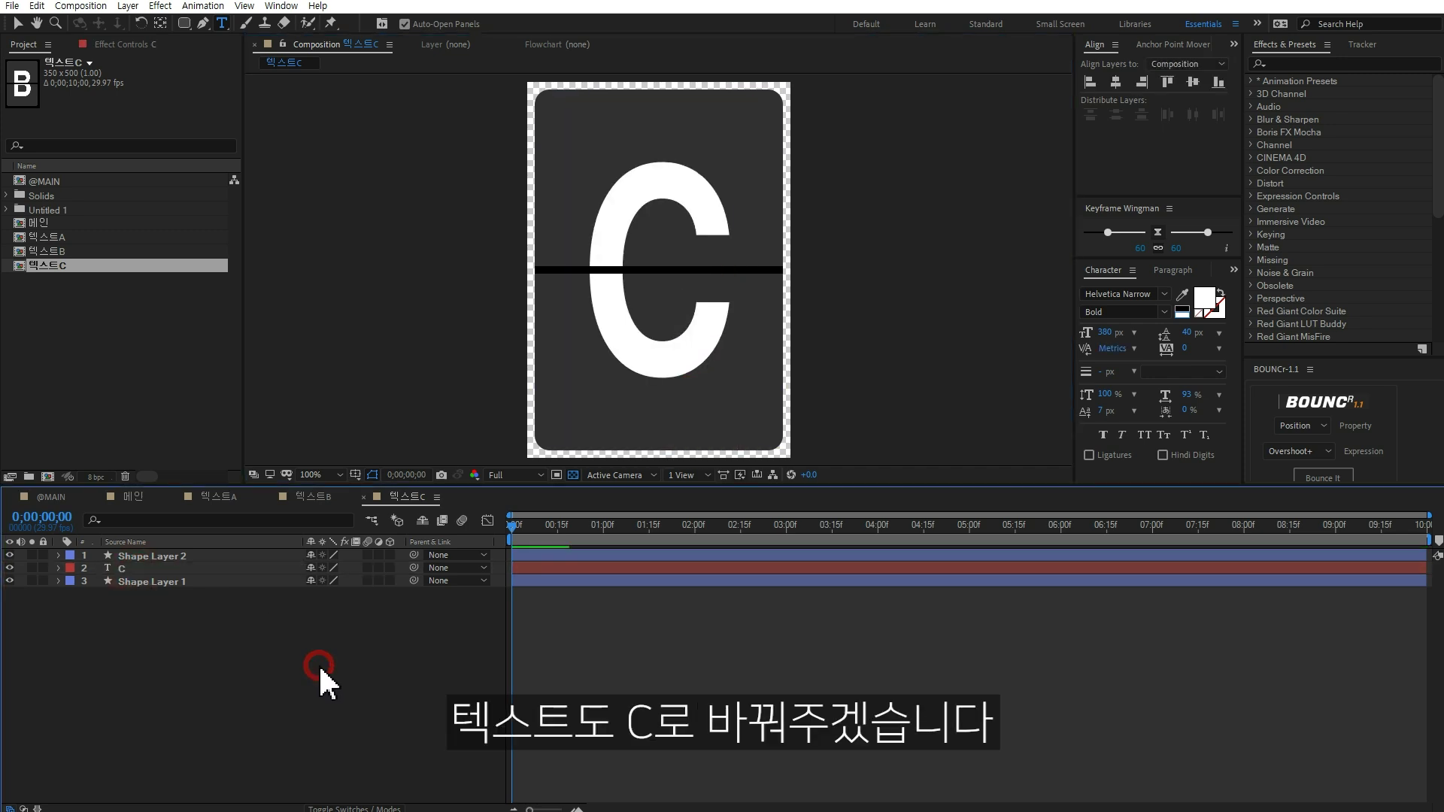
click(70, 236)
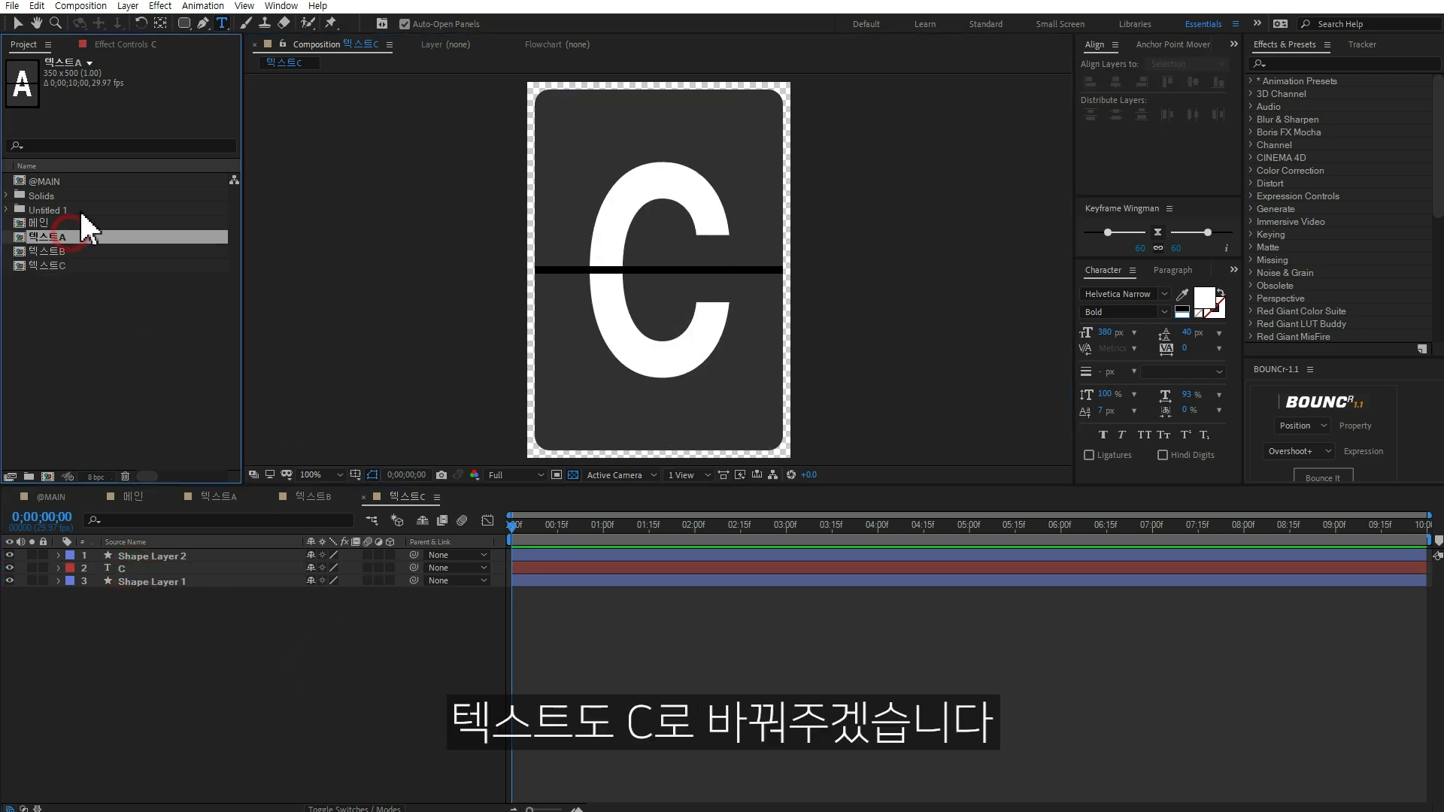
click(56, 251)
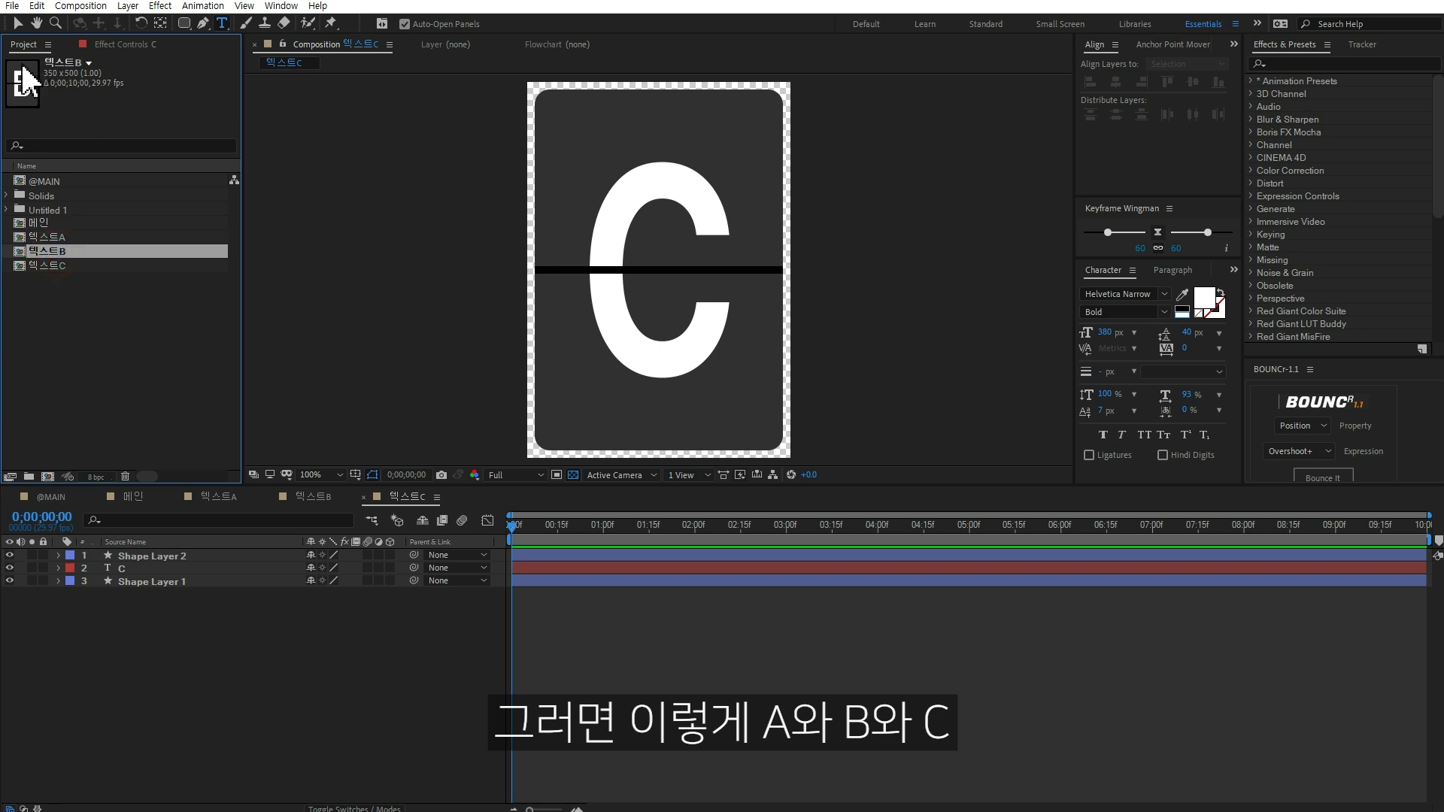
click(57, 264)
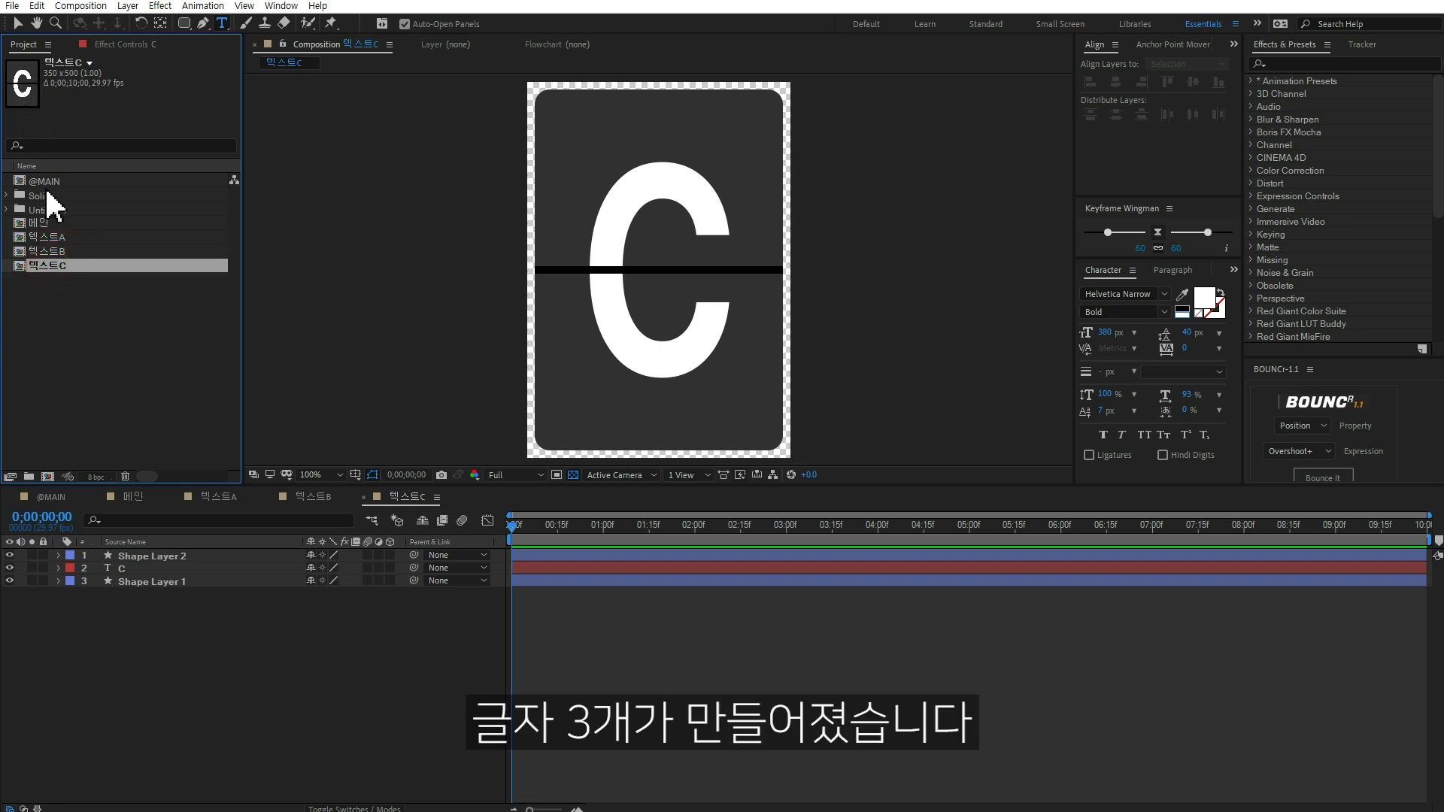
Open the 메인 composition, add 텍스트A as a layer above White Solid 2, and switch back to the Selection tool.
double_click(46, 226)
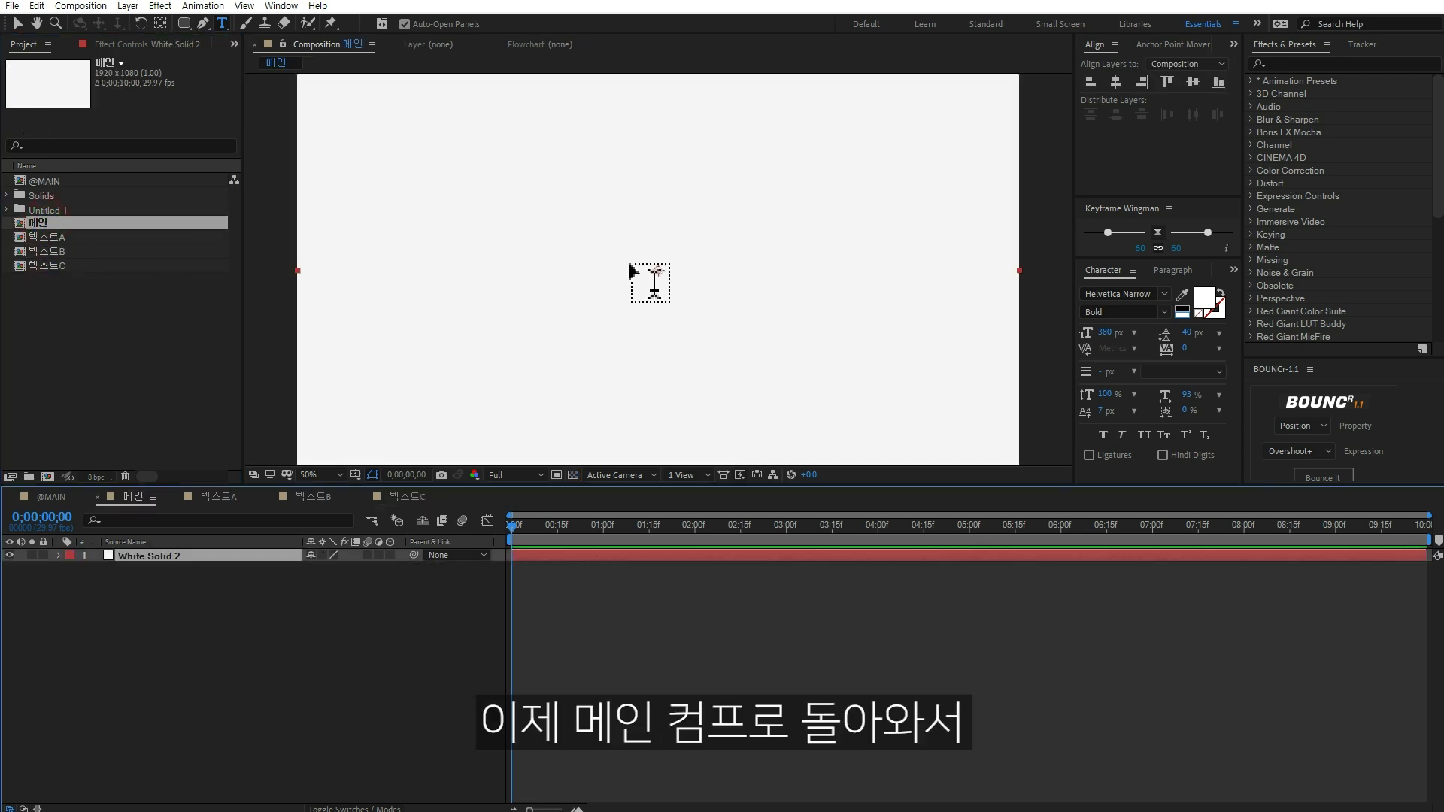
drag(48, 236, 215, 554)
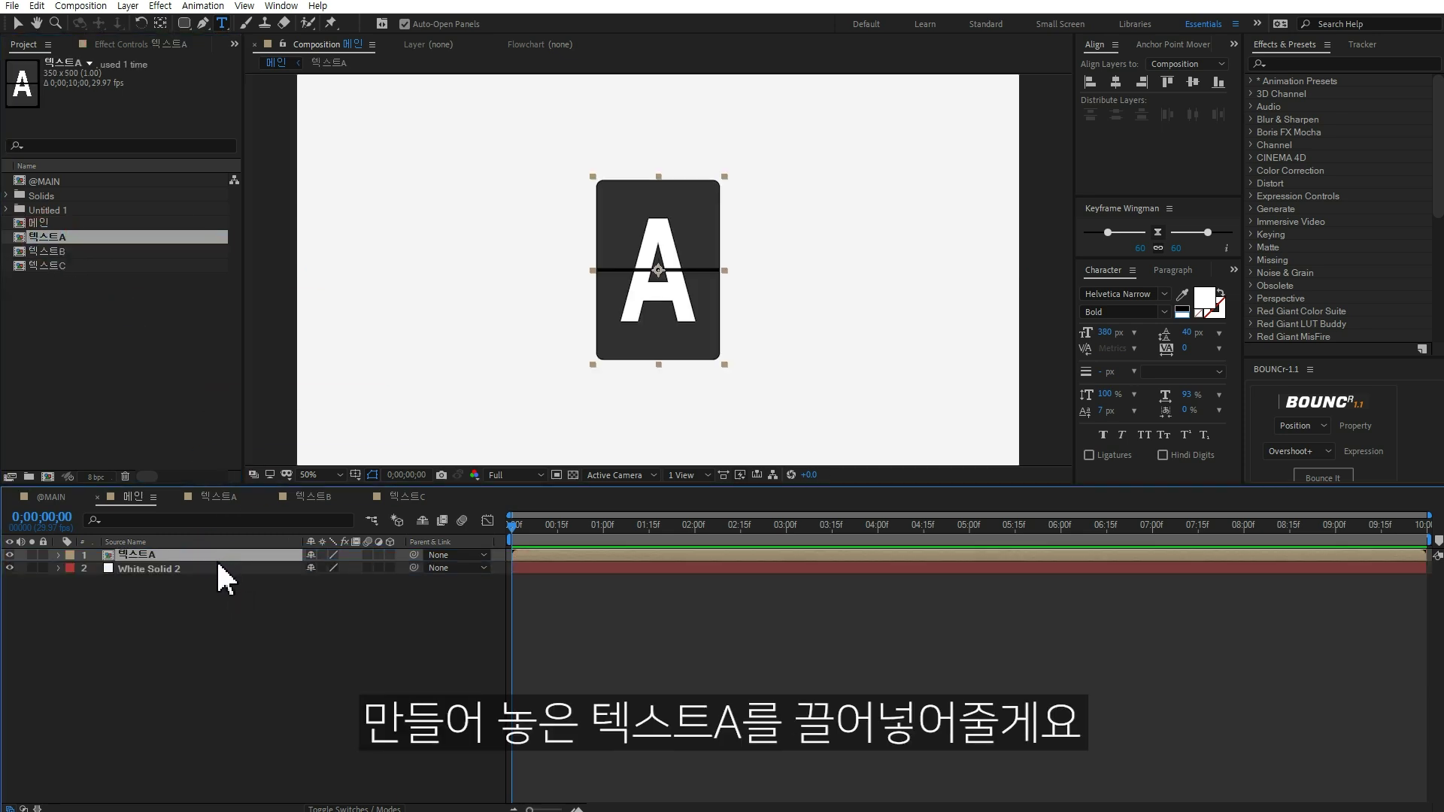
click(316, 643)
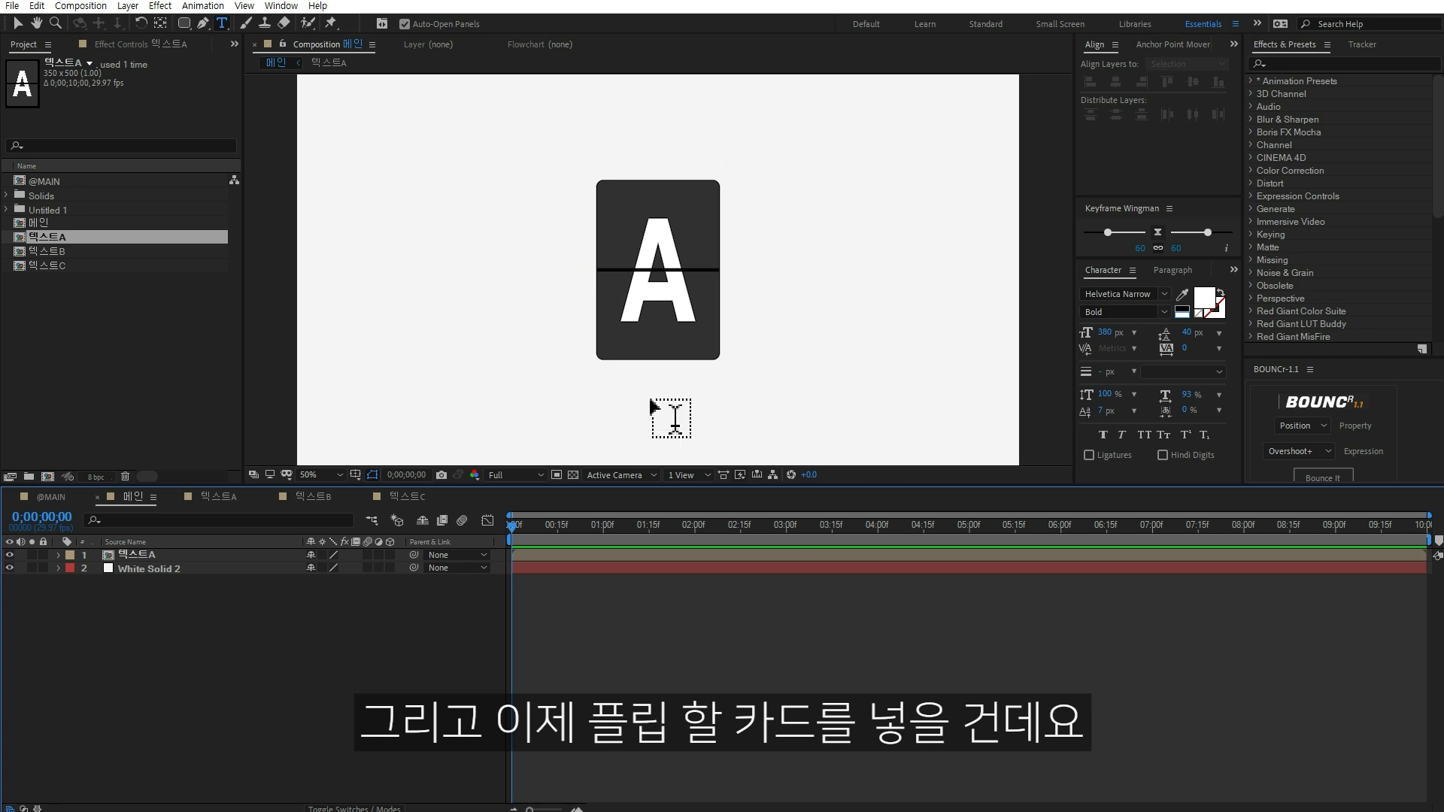
key(v)
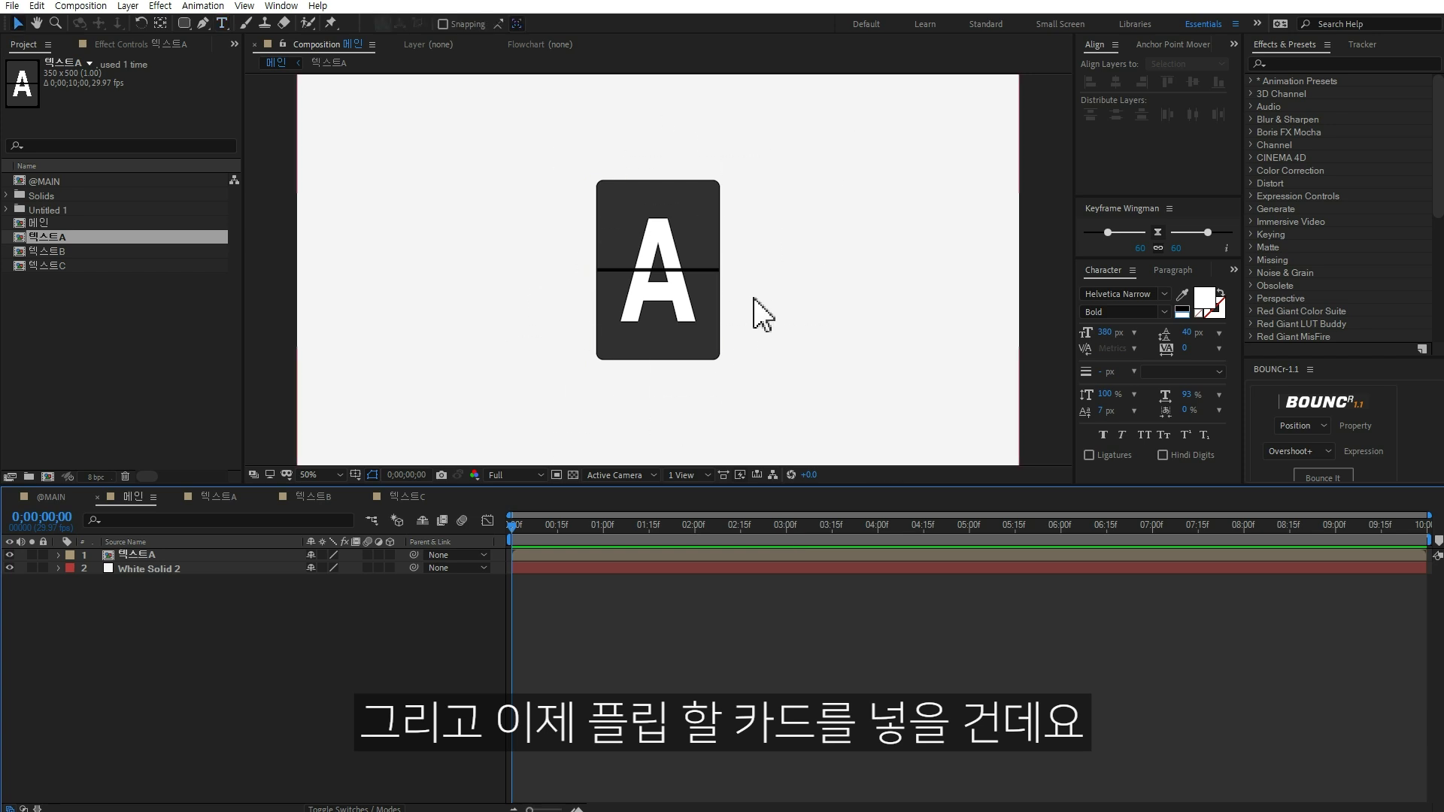
click(648, 298)
Duplicate the 텍스트A composition in the project and rename the copy to 이펙트.
click(74, 238)
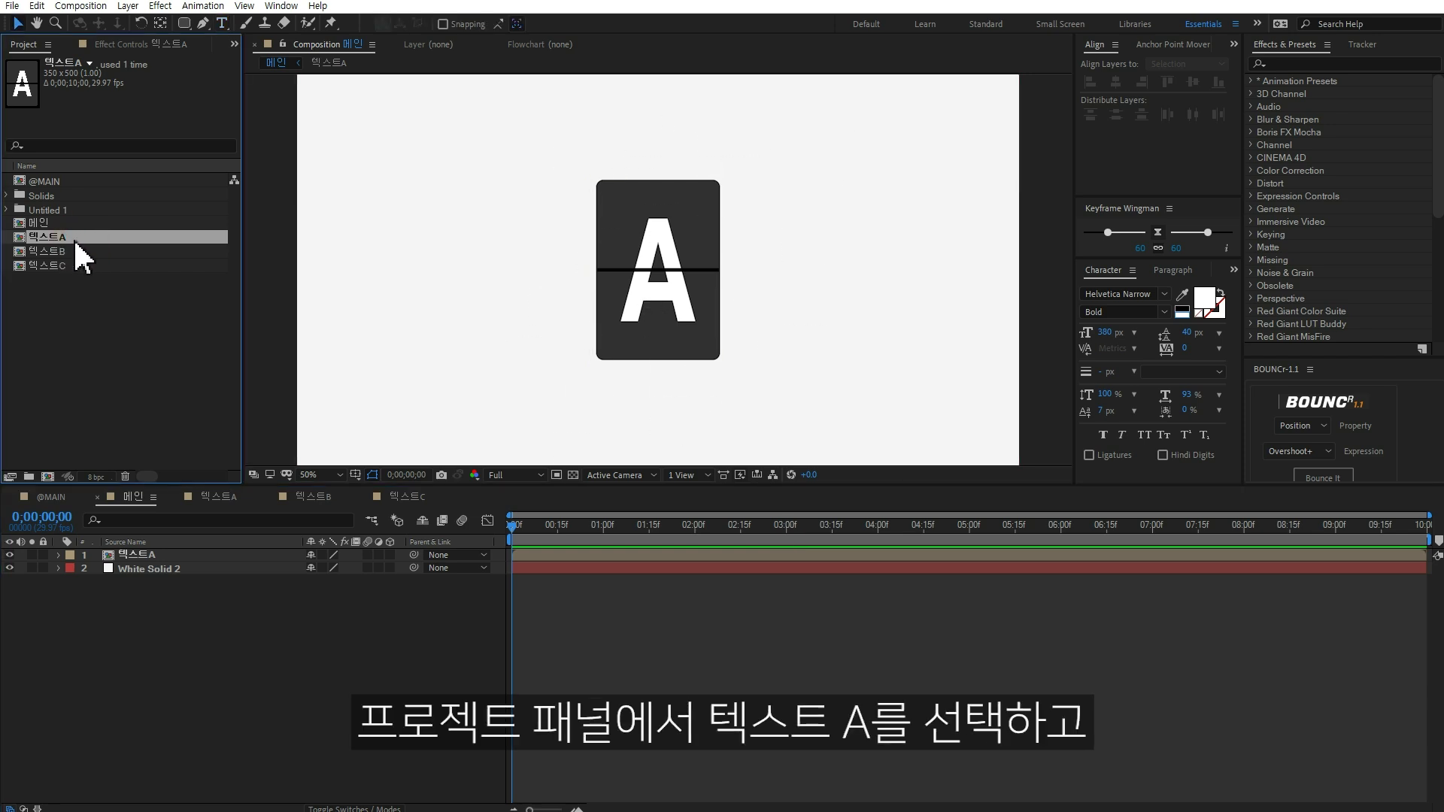
key(ctrl+d)
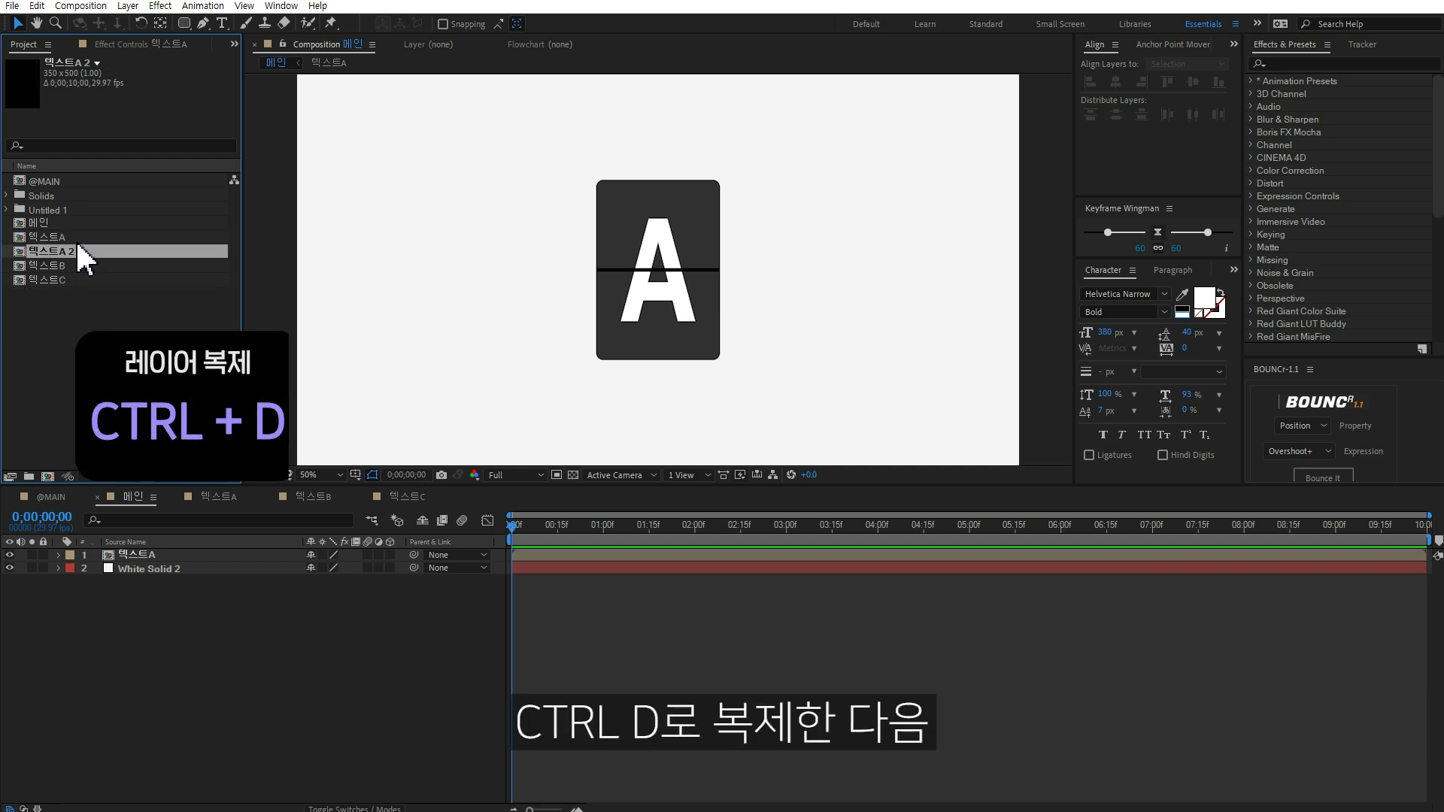
key(Return)
text(d)
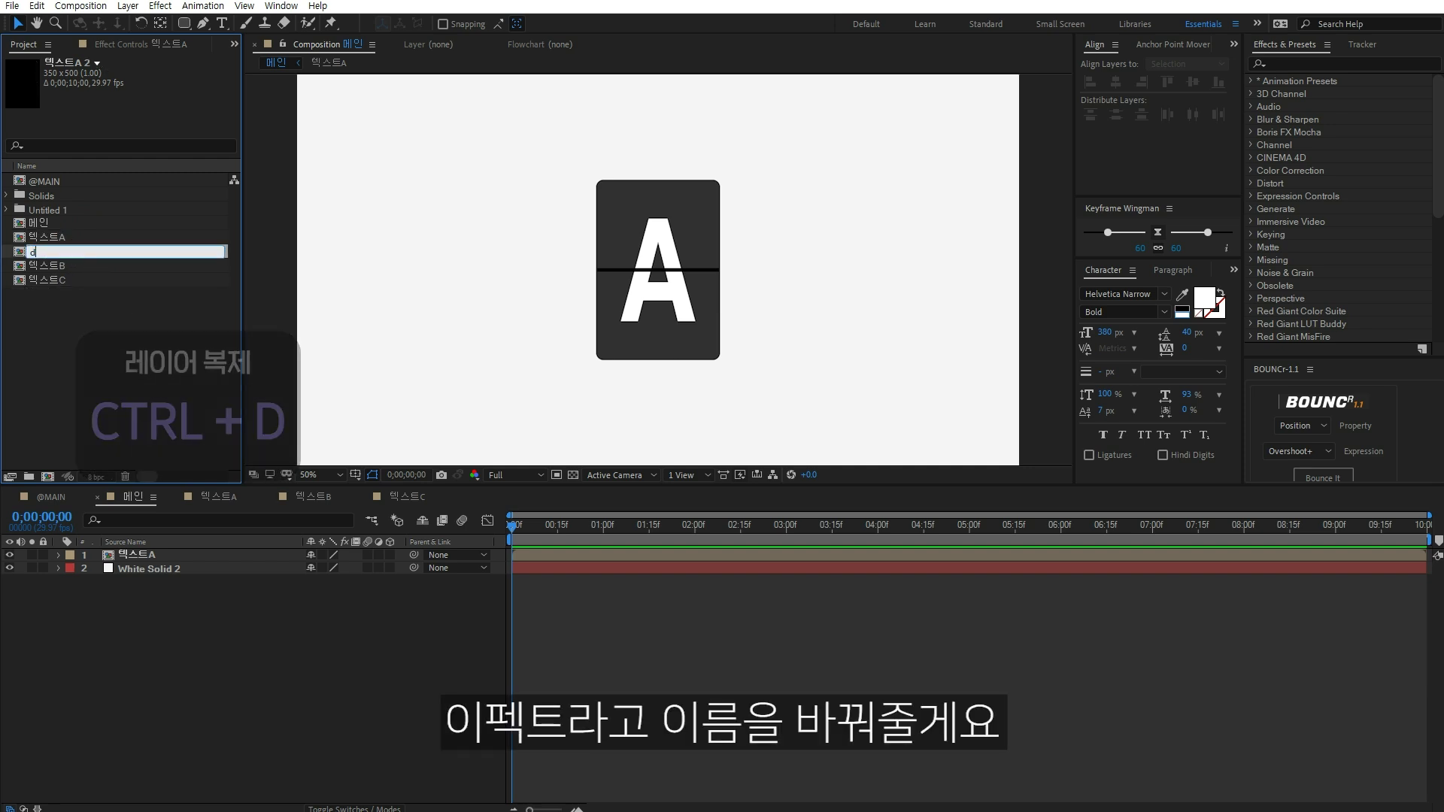
text(펙트)
key(Return)
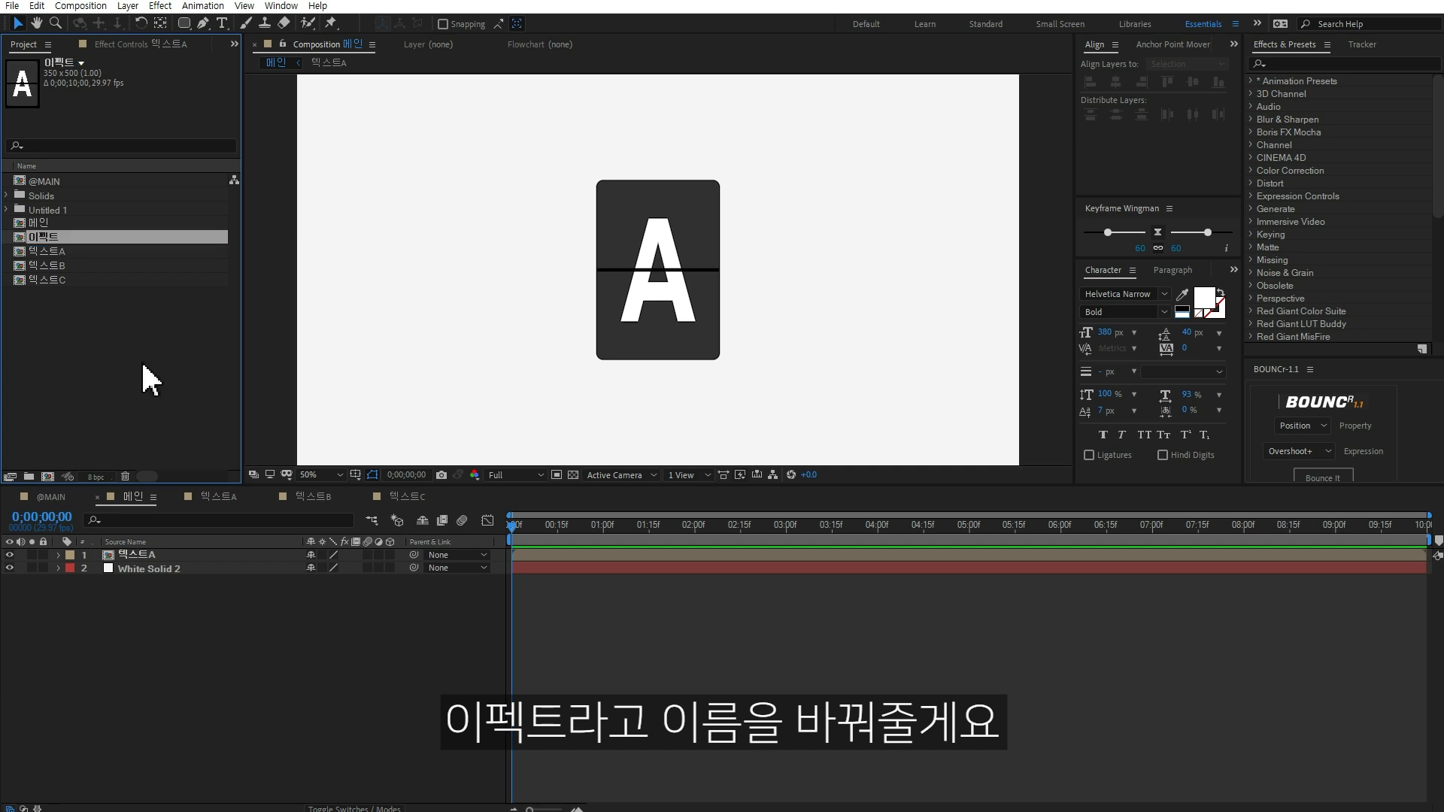
Add 이펙트 as a layer above 텍스트A, make both card layers 3D, and reveal the rotation properties of 이펙트.
drag(51, 233, 167, 569)
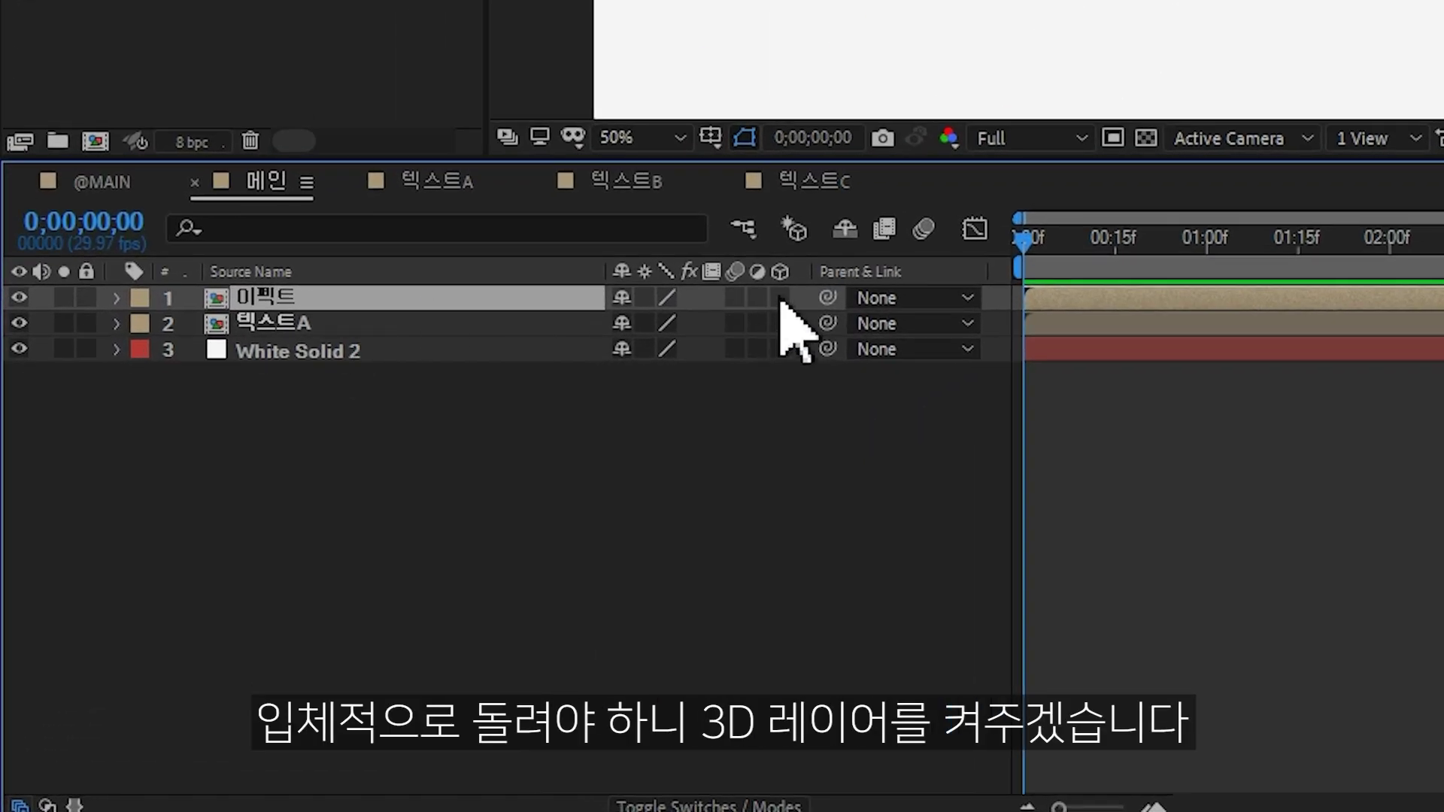
click(780, 298)
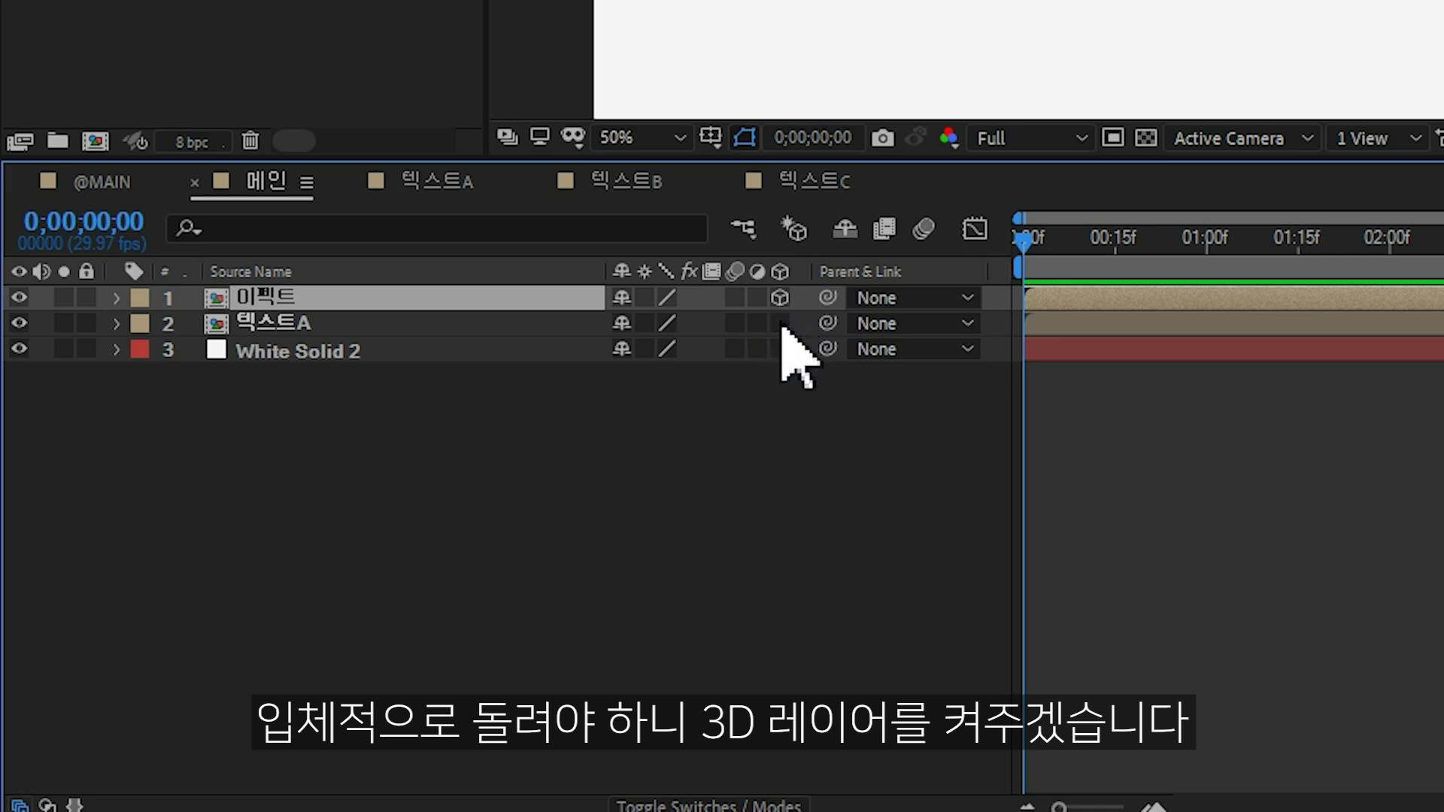
click(780, 323)
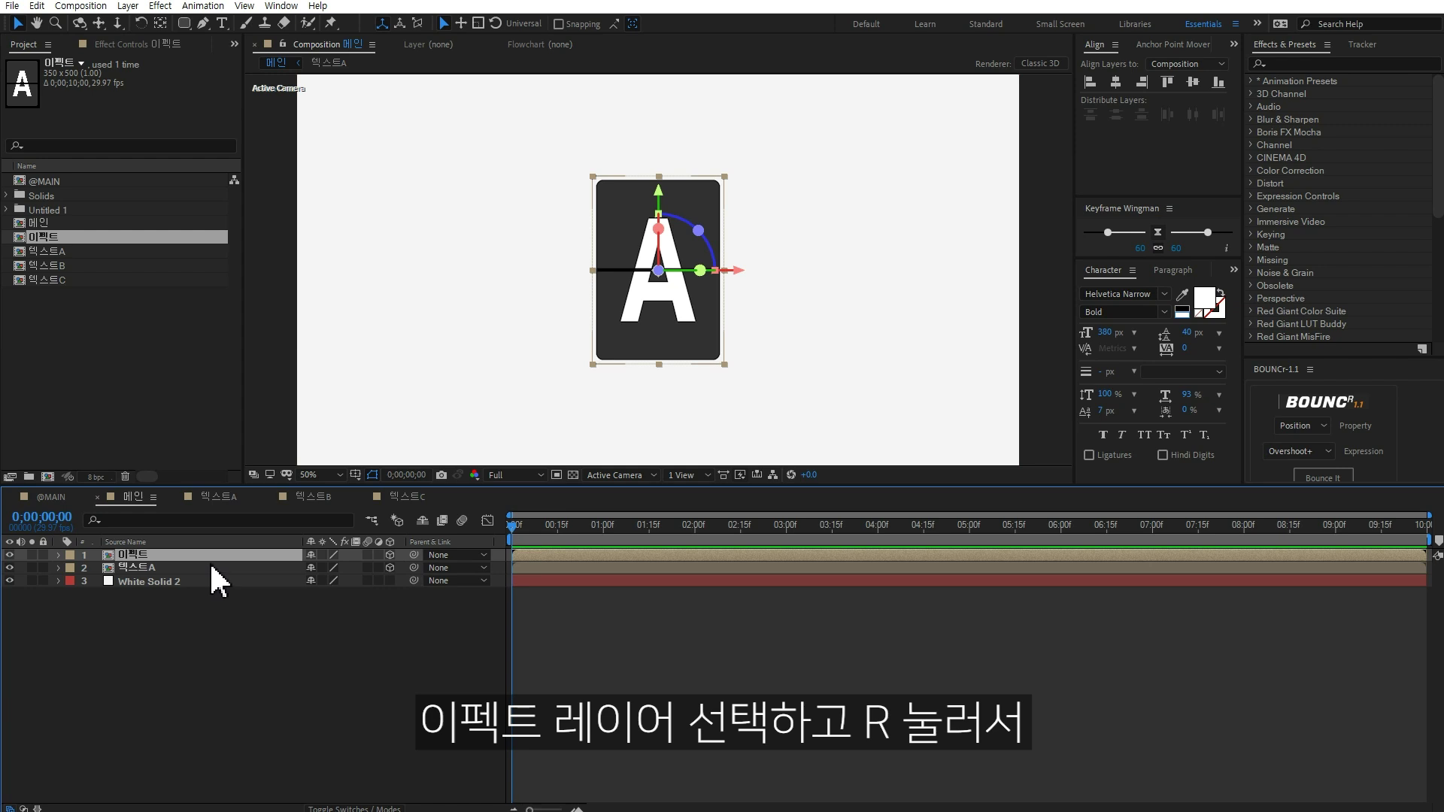
key(r)
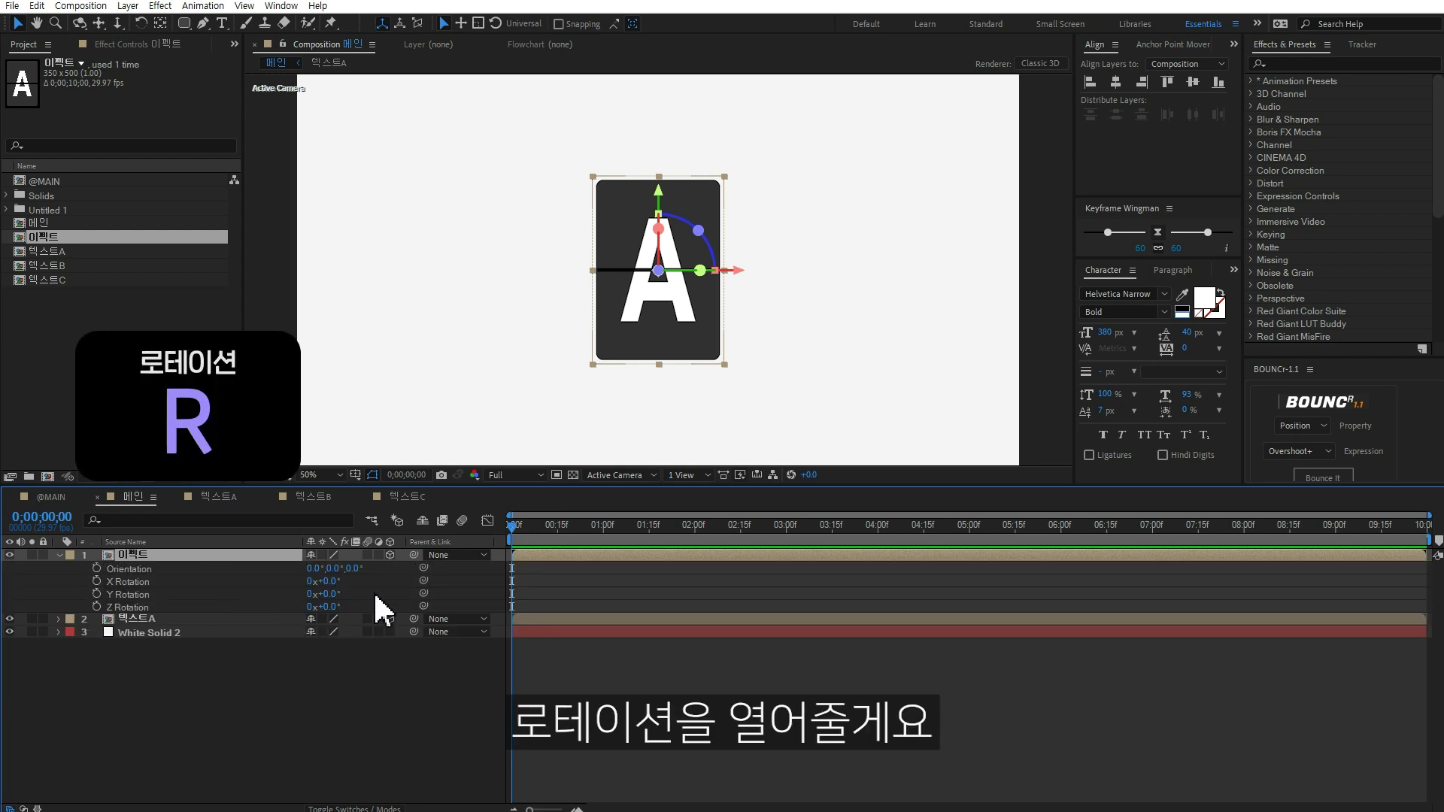
Try rotating the 이펙트 card around its X axis, and undo the rotation.
drag(335, 581, 635, 573)
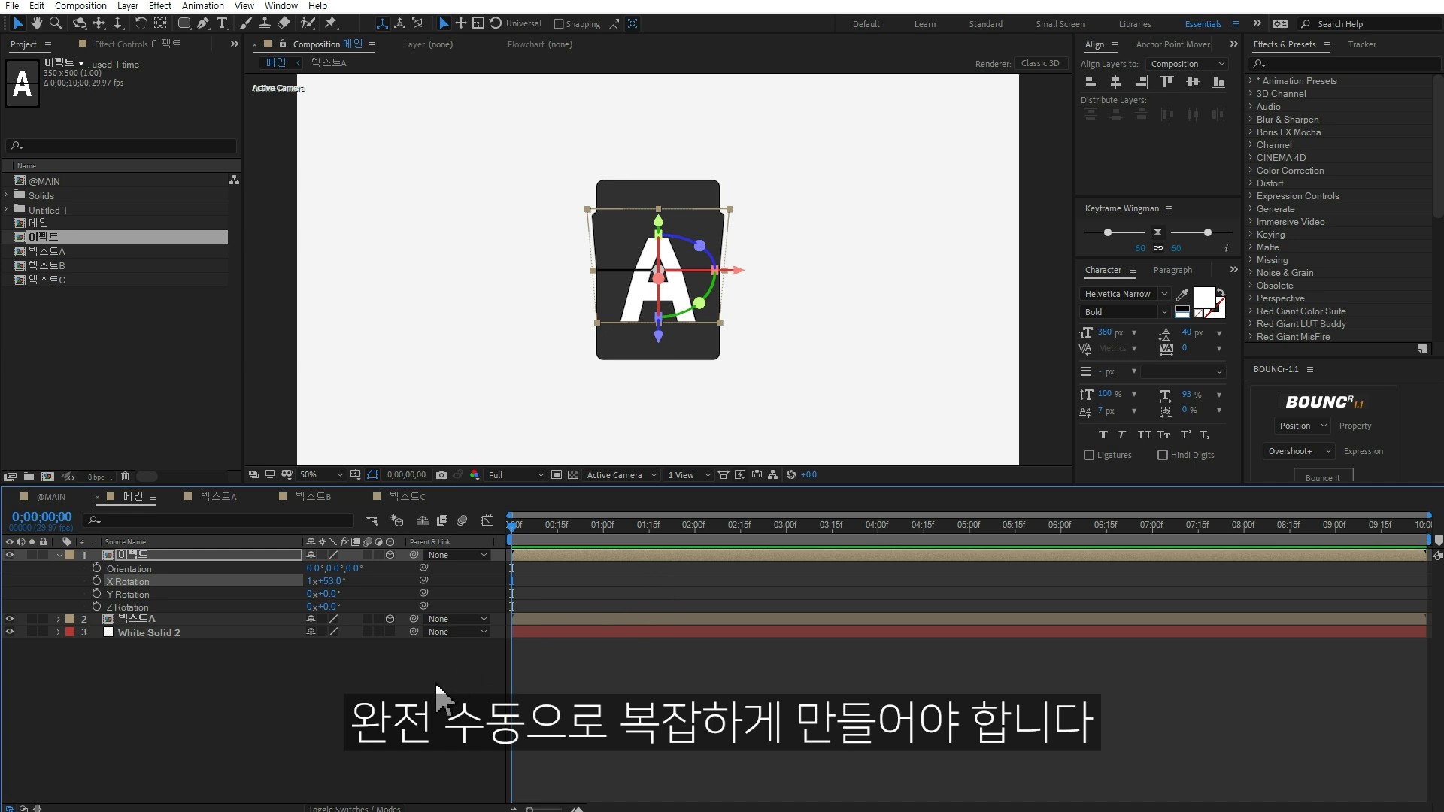
key(ctrl+z)
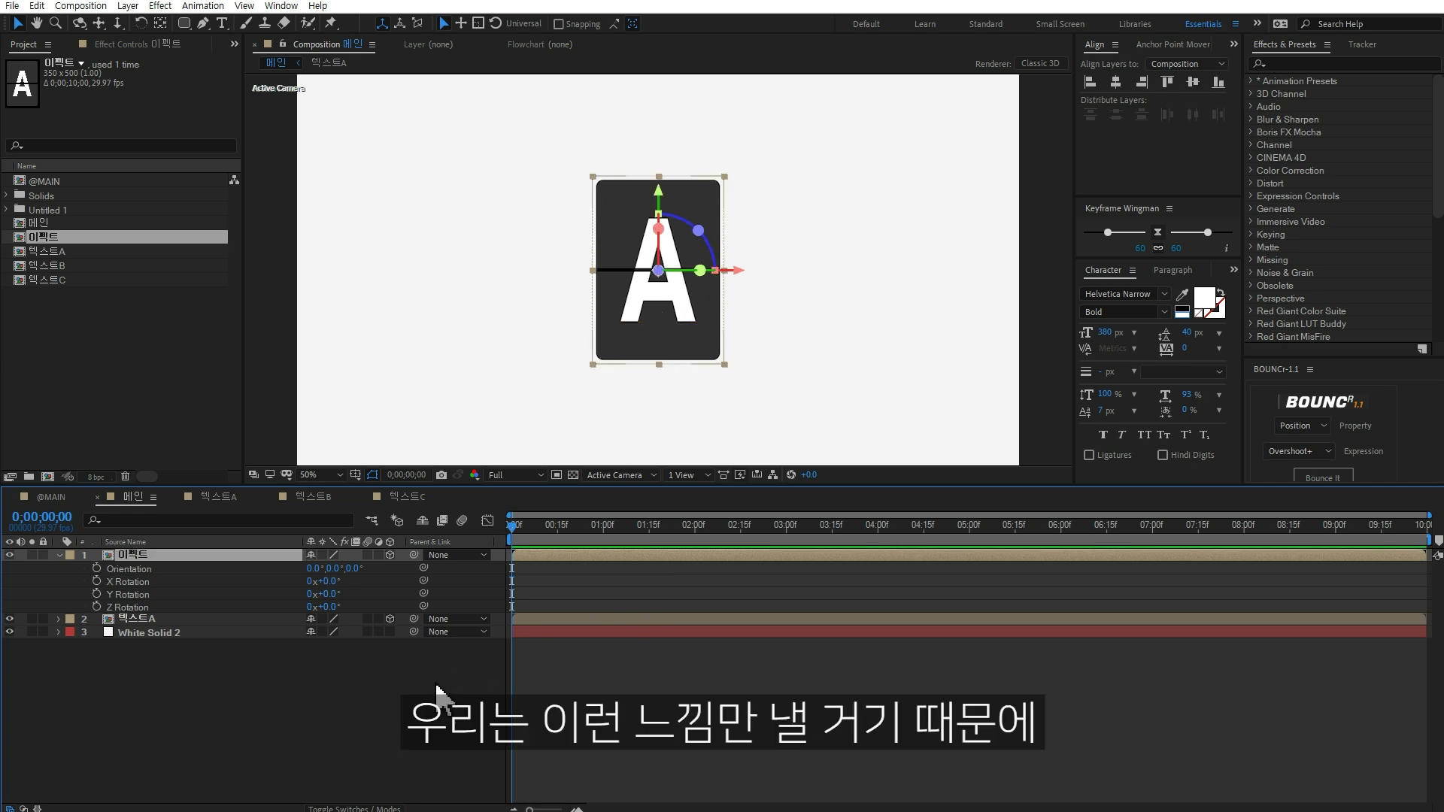
click(437, 685)
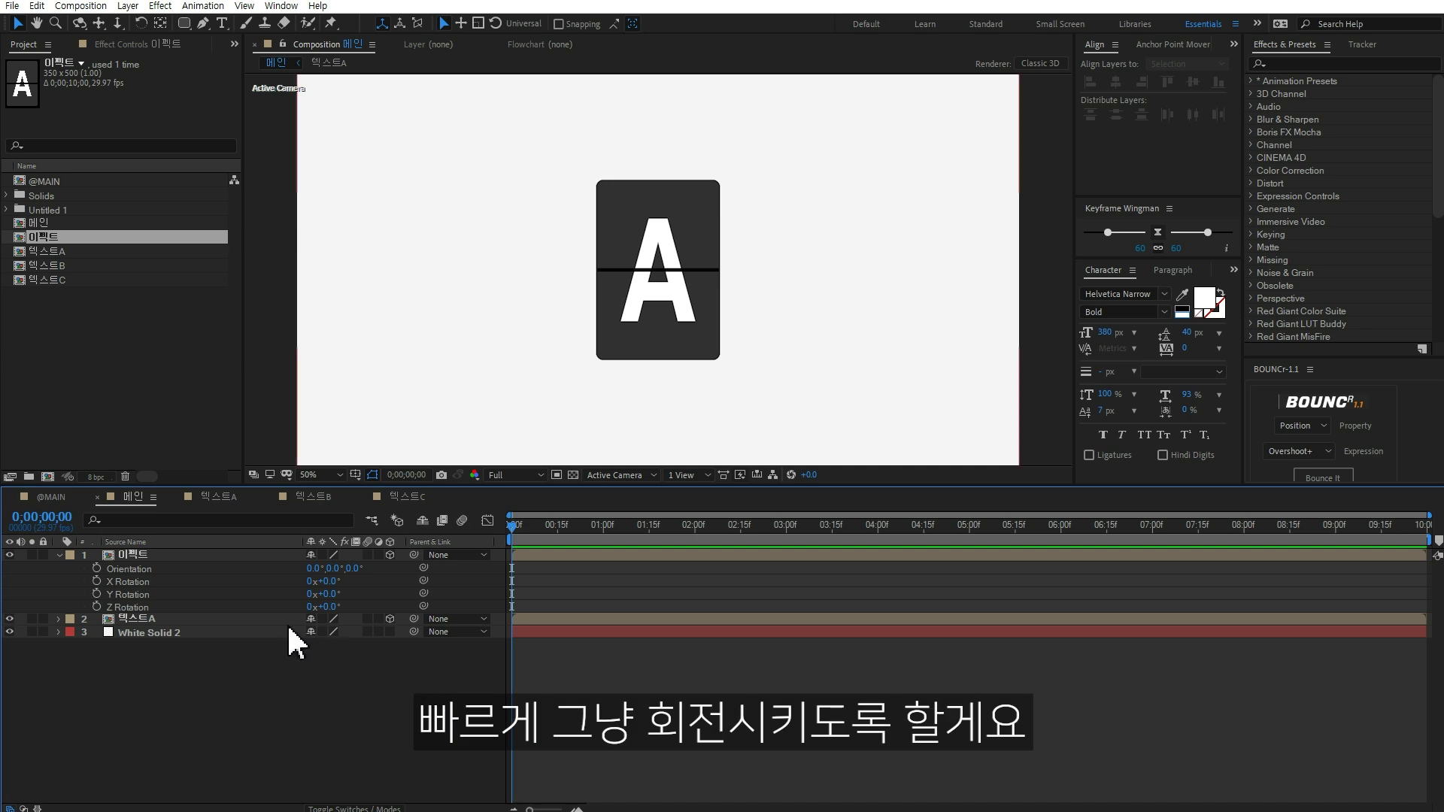
Animate the 이펙트 layer's X Rotation from 0 at the start to 30 full turns at 0;00;09;29, and preview the flip.
click(97, 582)
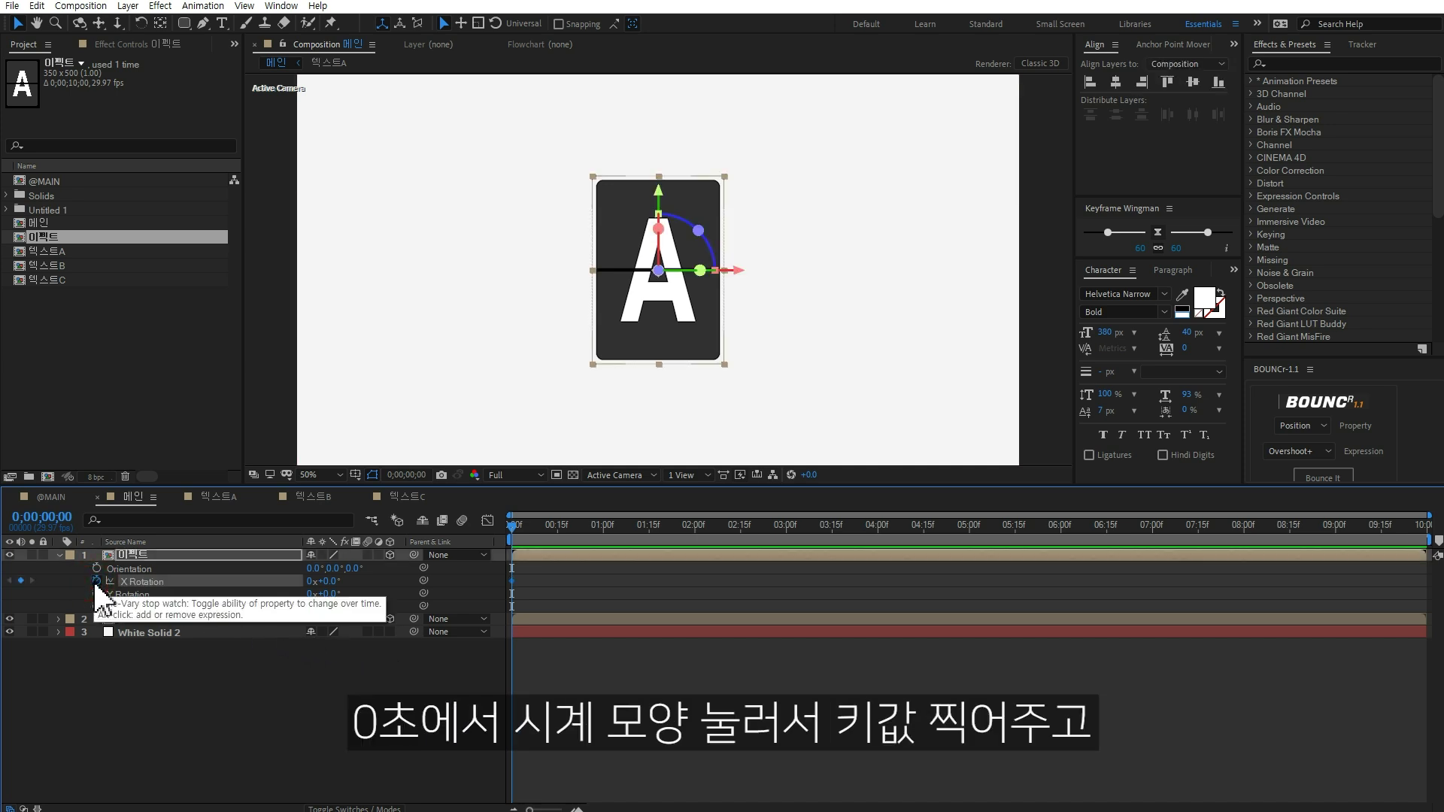
drag(517, 522, 1407, 540)
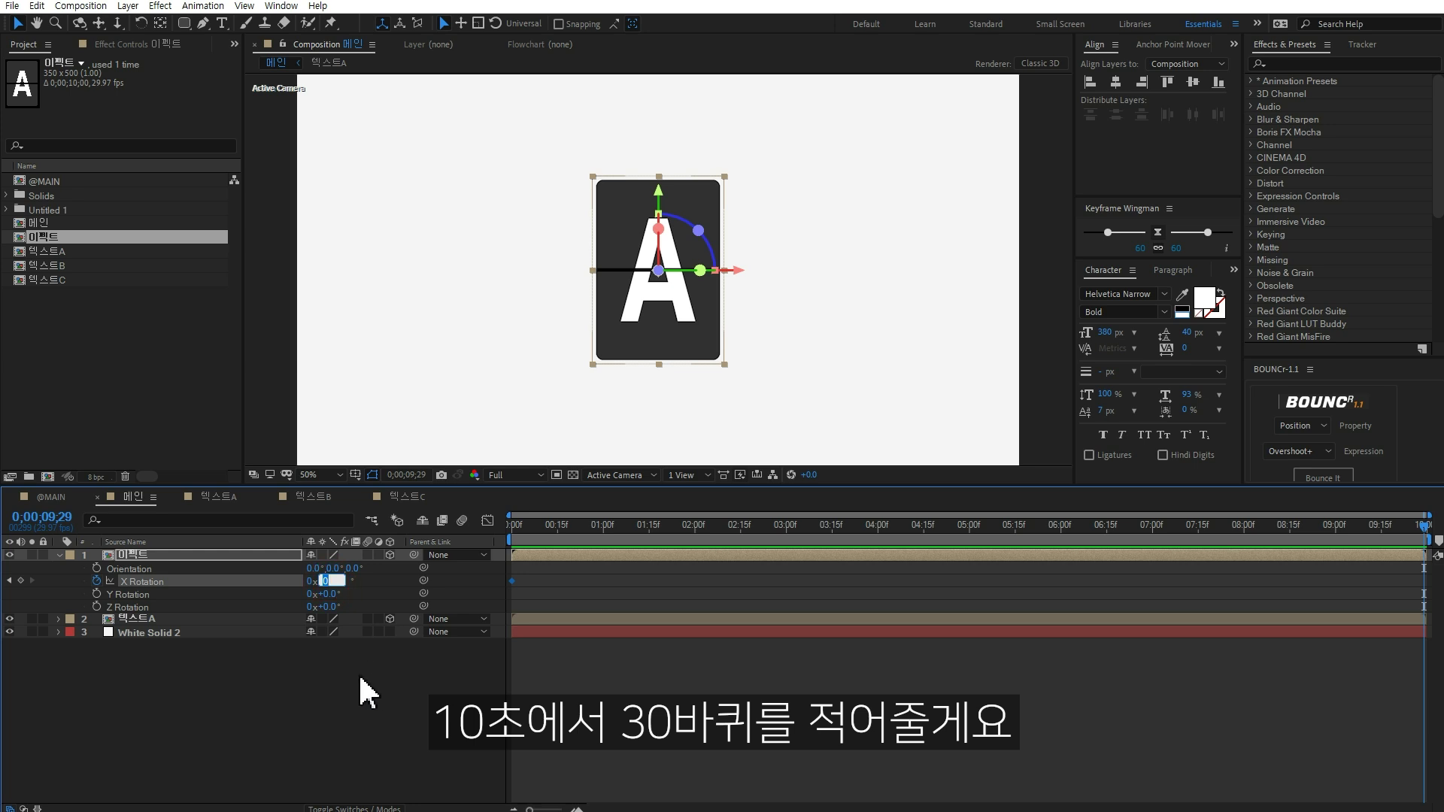
text(30)
click(360, 711)
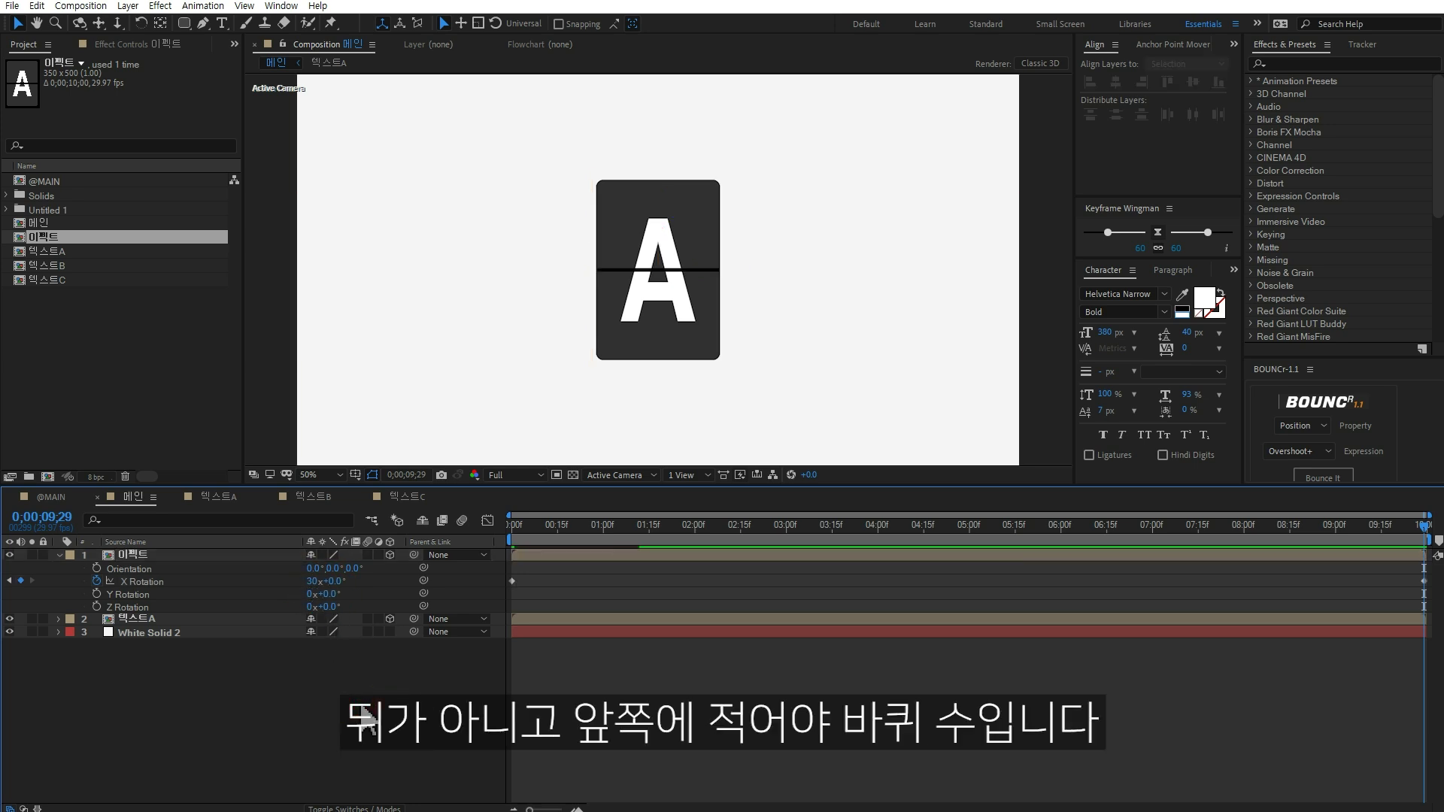
key(space)
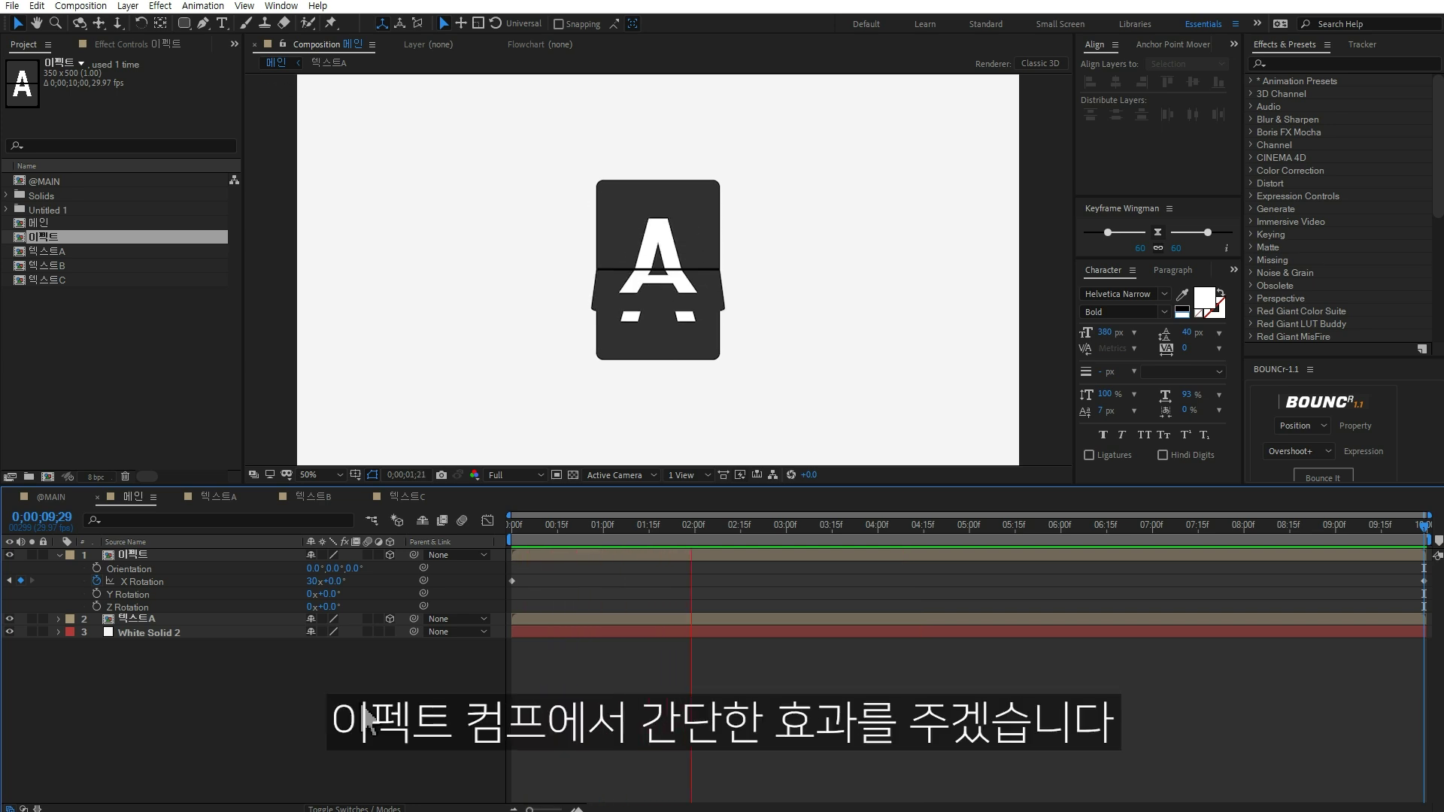
key(space)
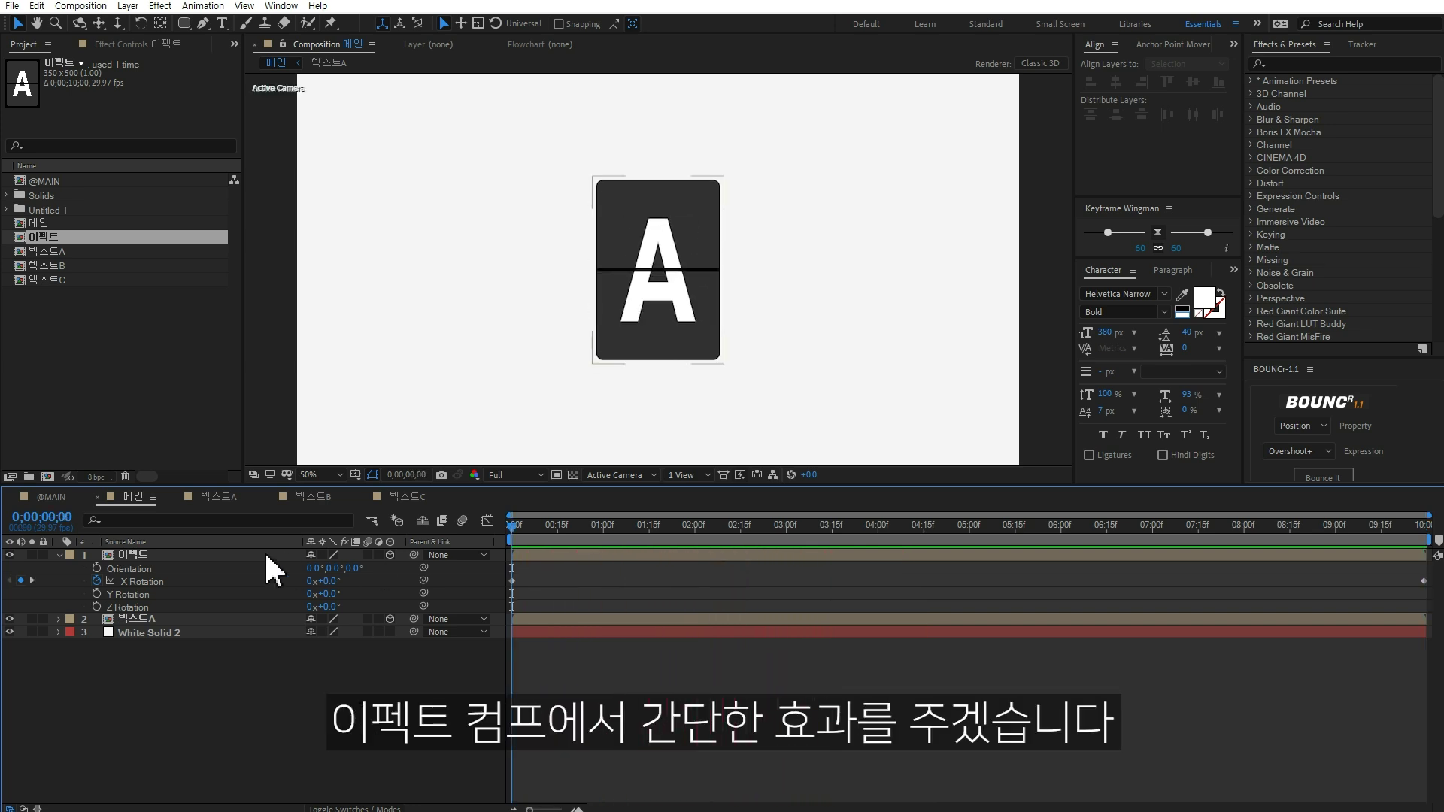
Open the 이펙트 composition and add a Character Offset animator to the A text layer.
double_click(165, 555)
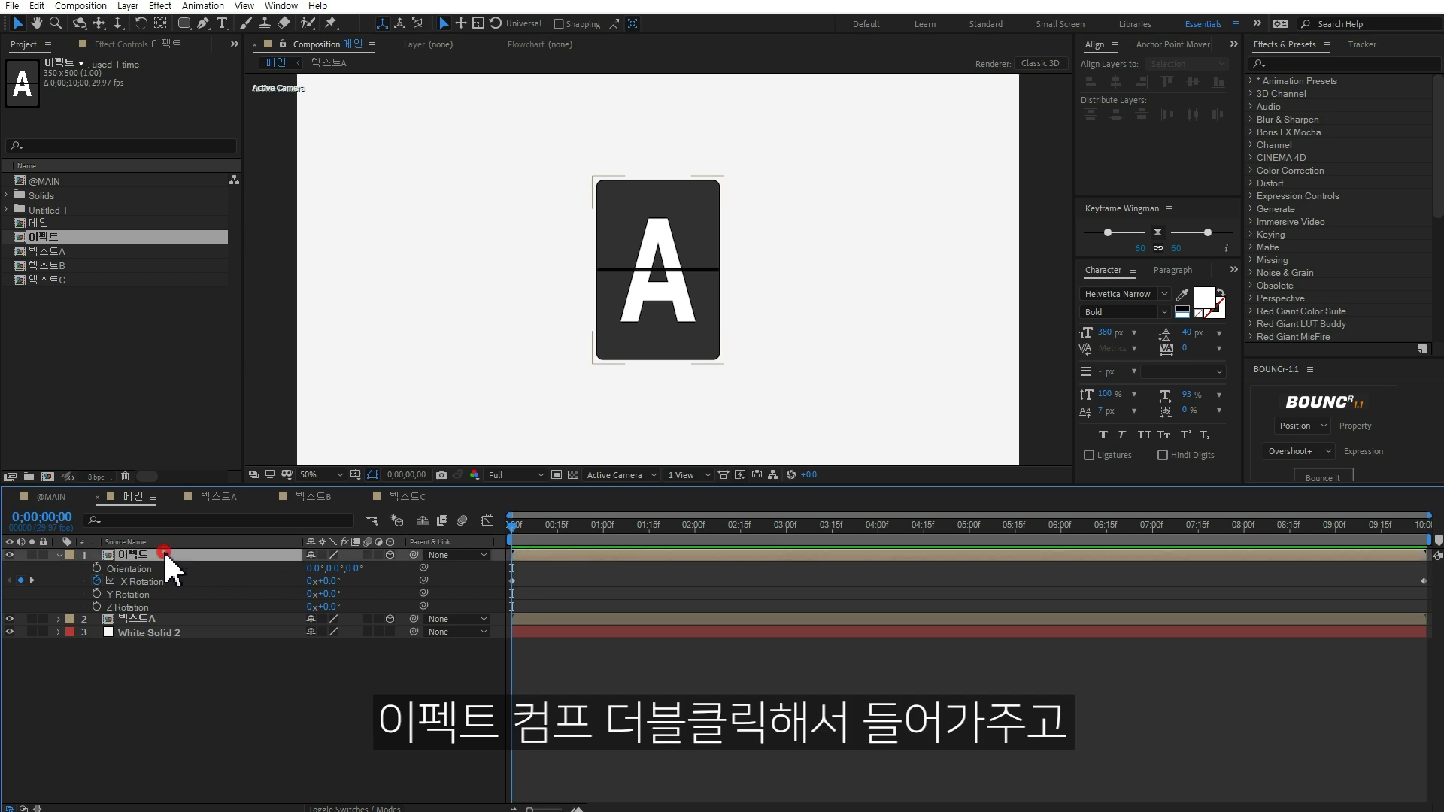
click(144, 568)
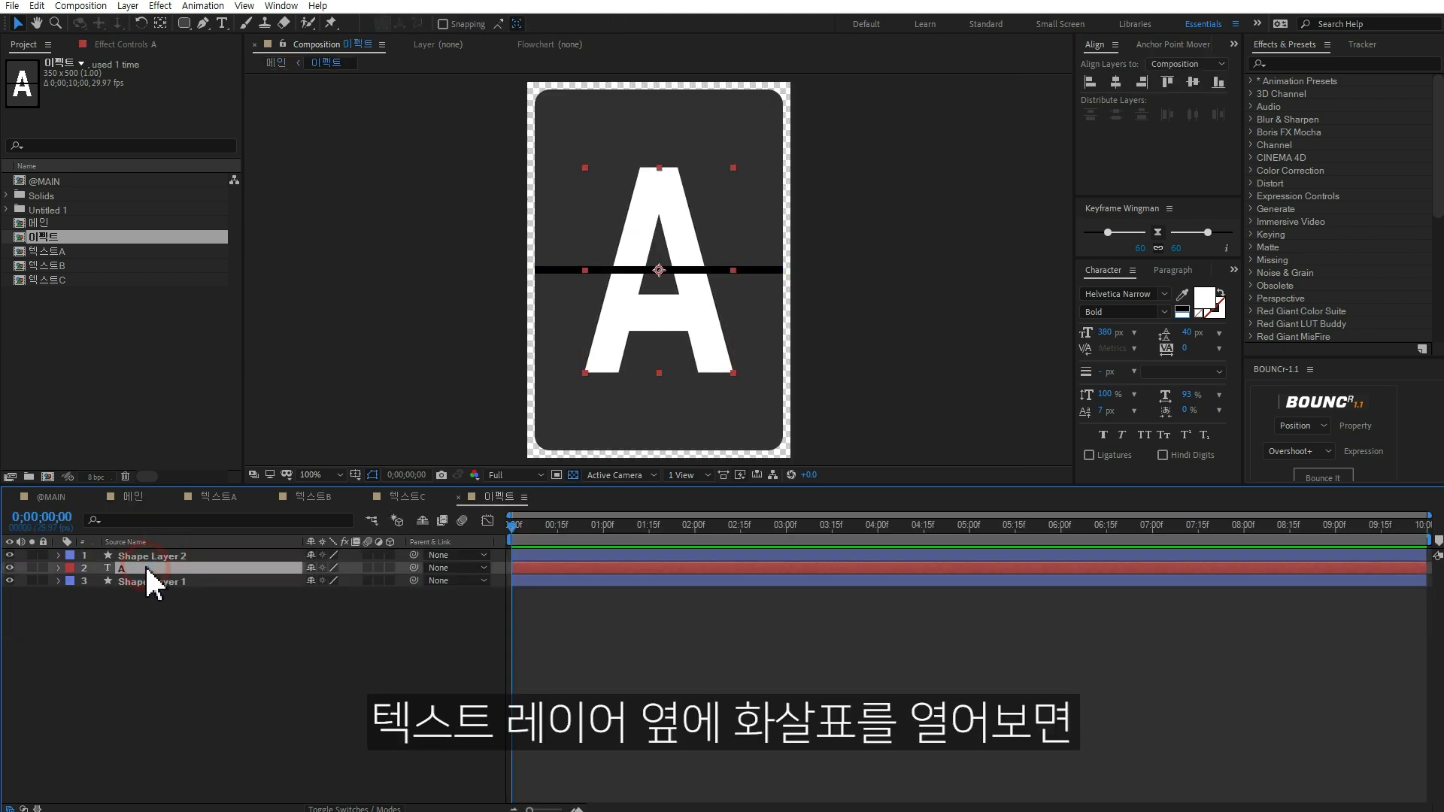
click(59, 568)
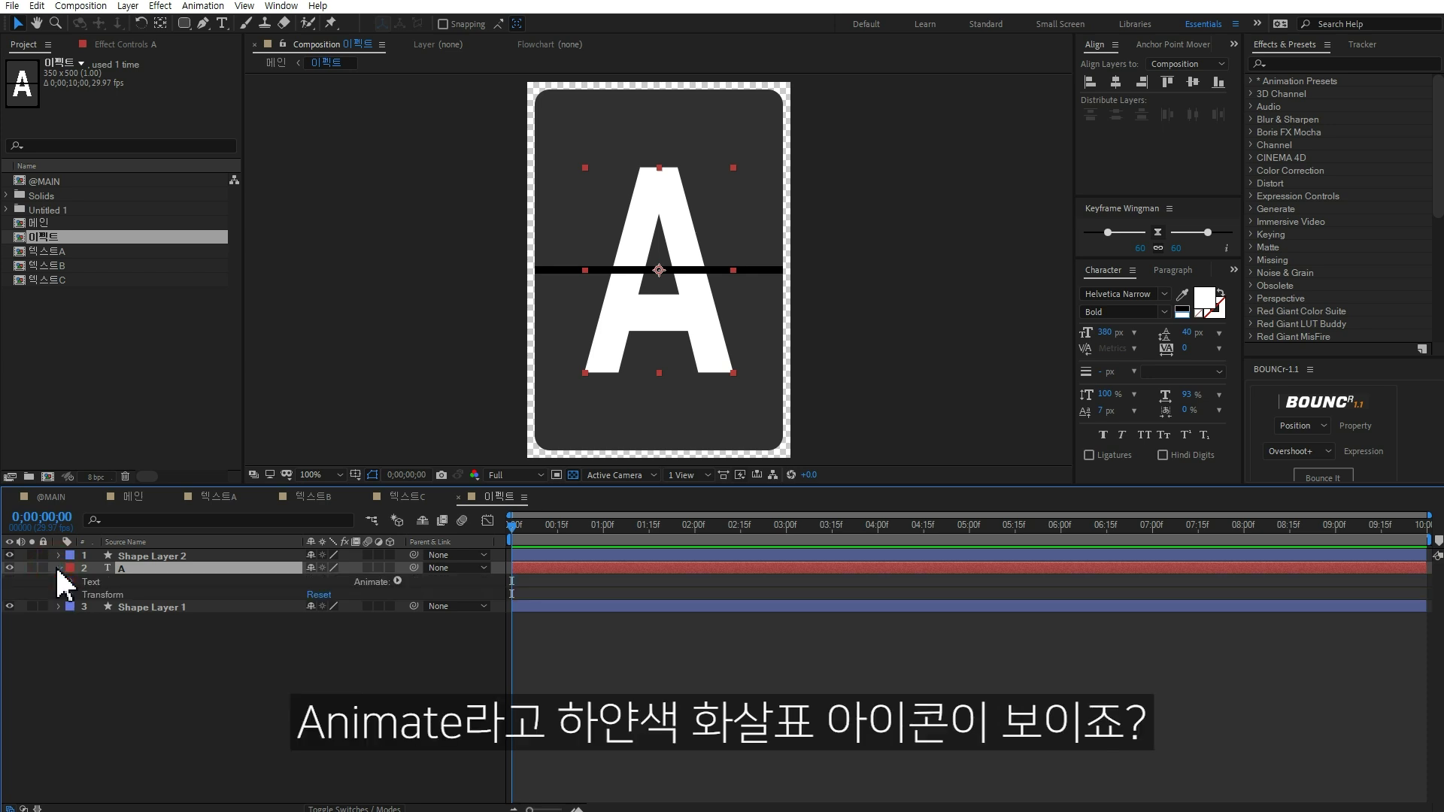
click(397, 582)
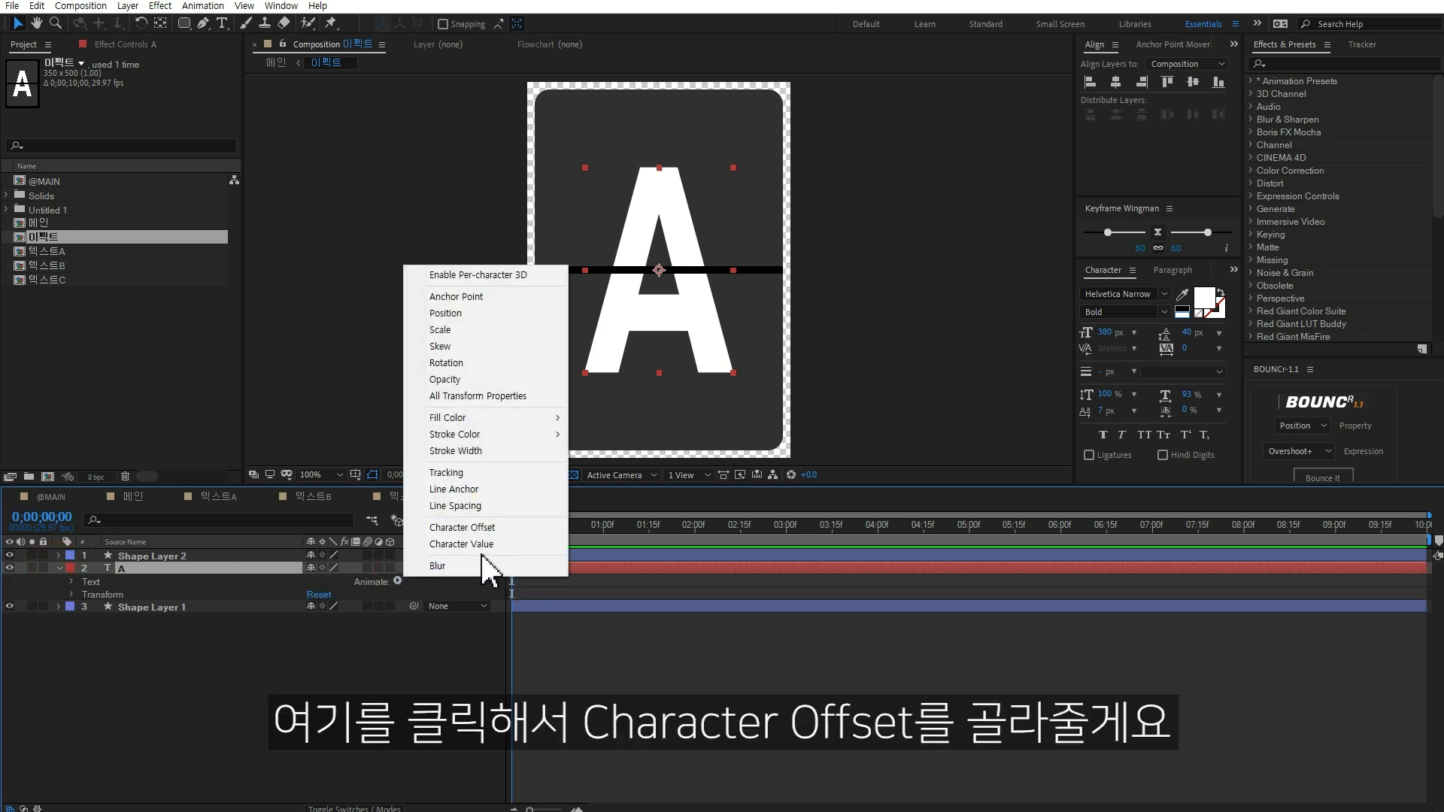
click(466, 529)
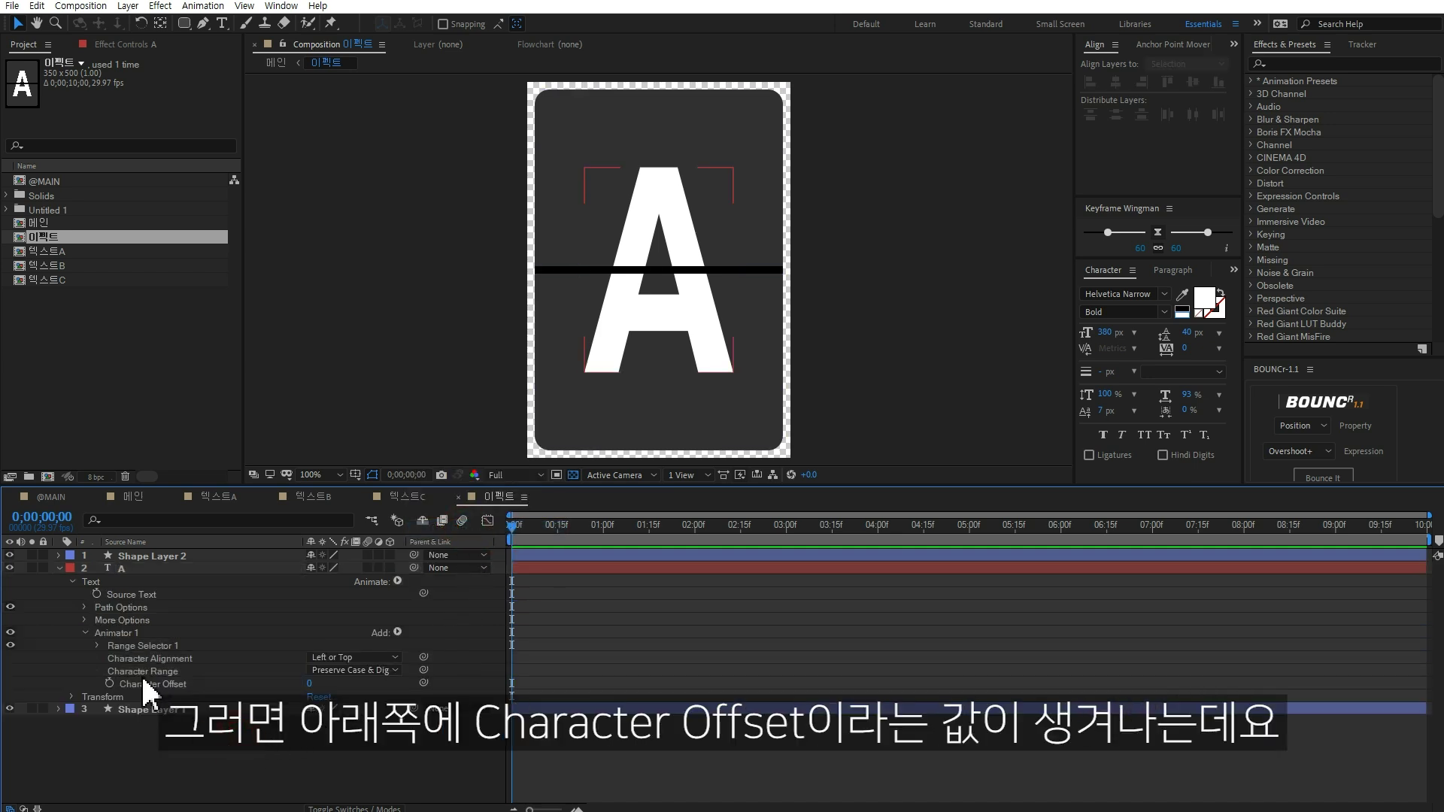
Test and undo a Character Offset change on the A layer, and give the property the expression time*30.
drag(310, 684, 408, 671)
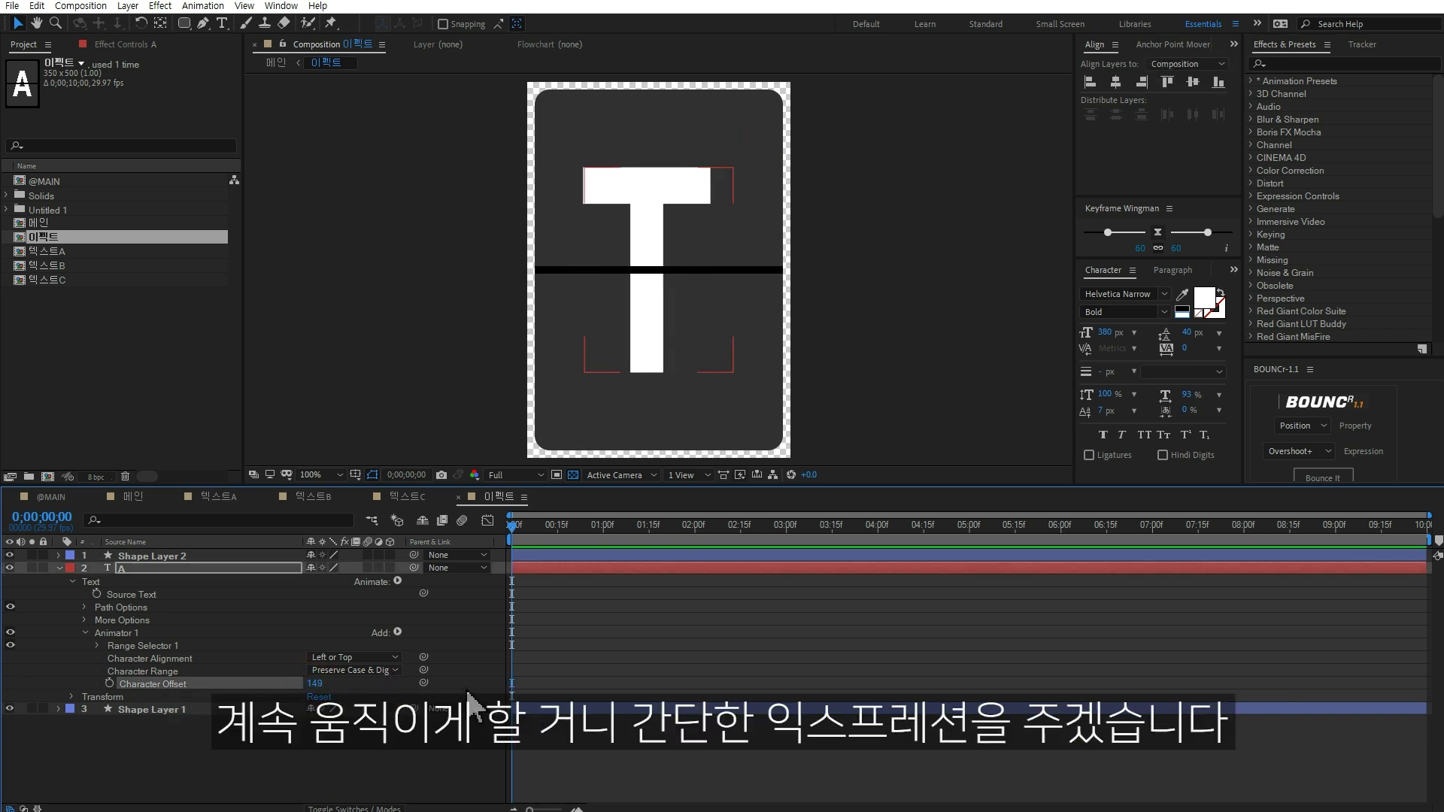
key(ctrl+z)
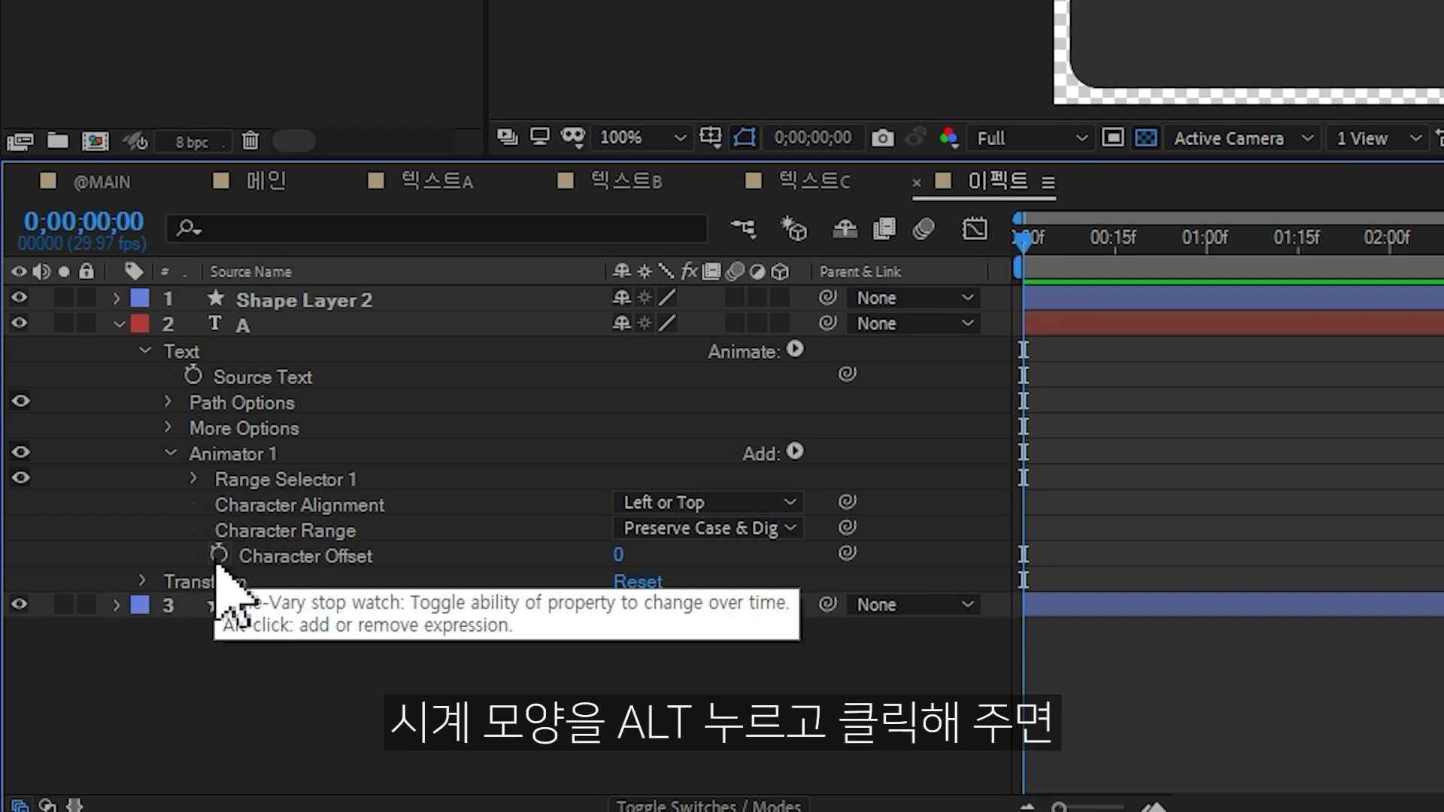
alt+click(109, 684)
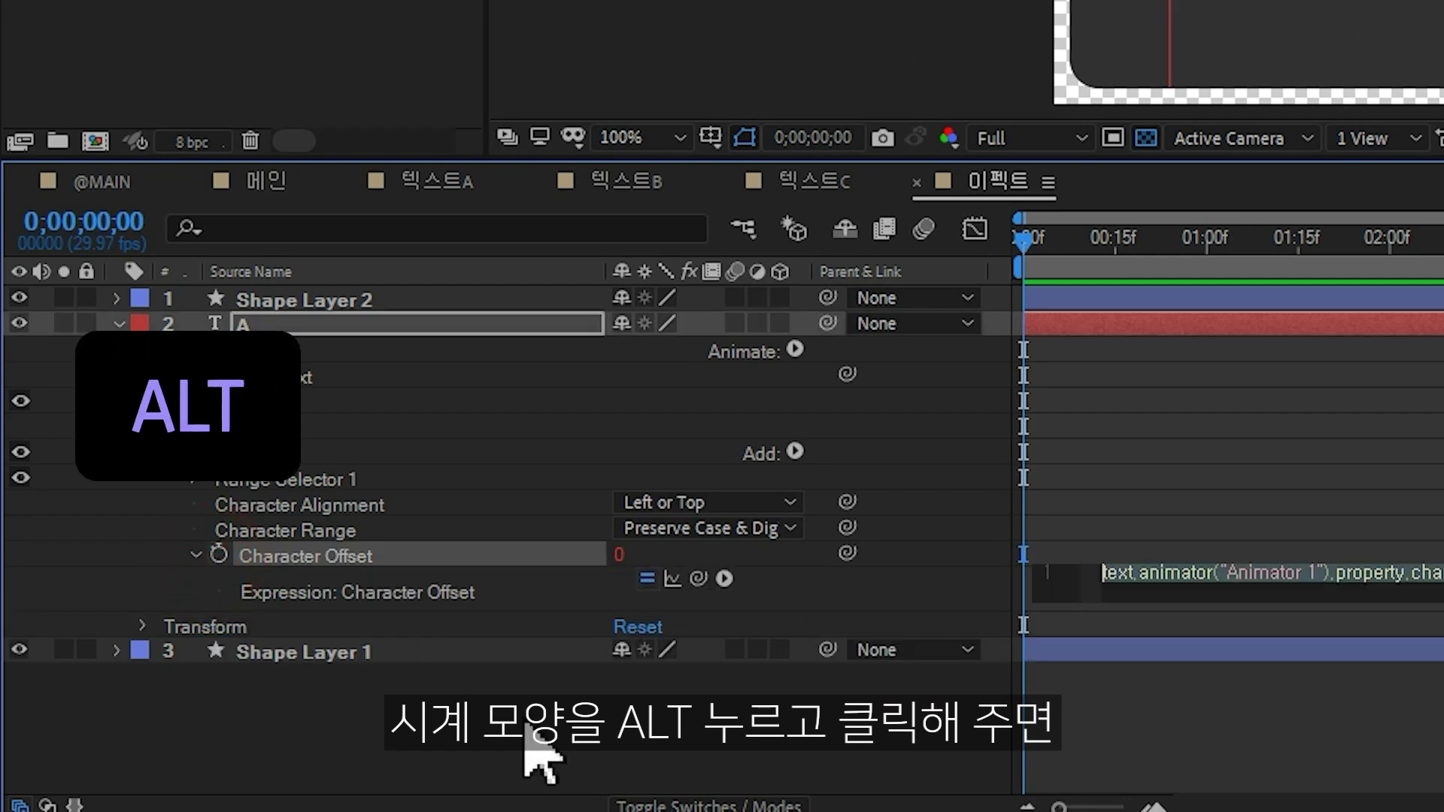
text(t)
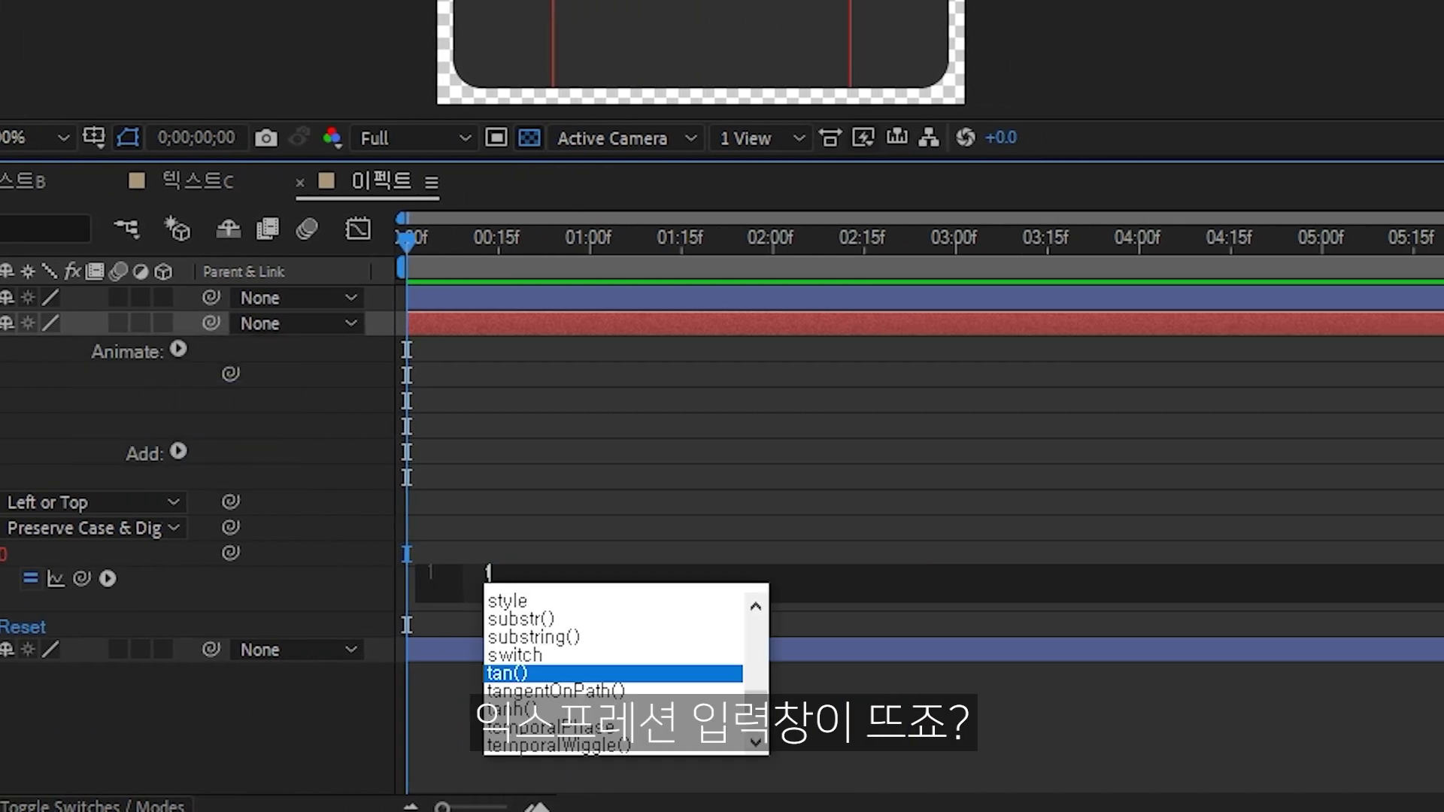
text(ime*)
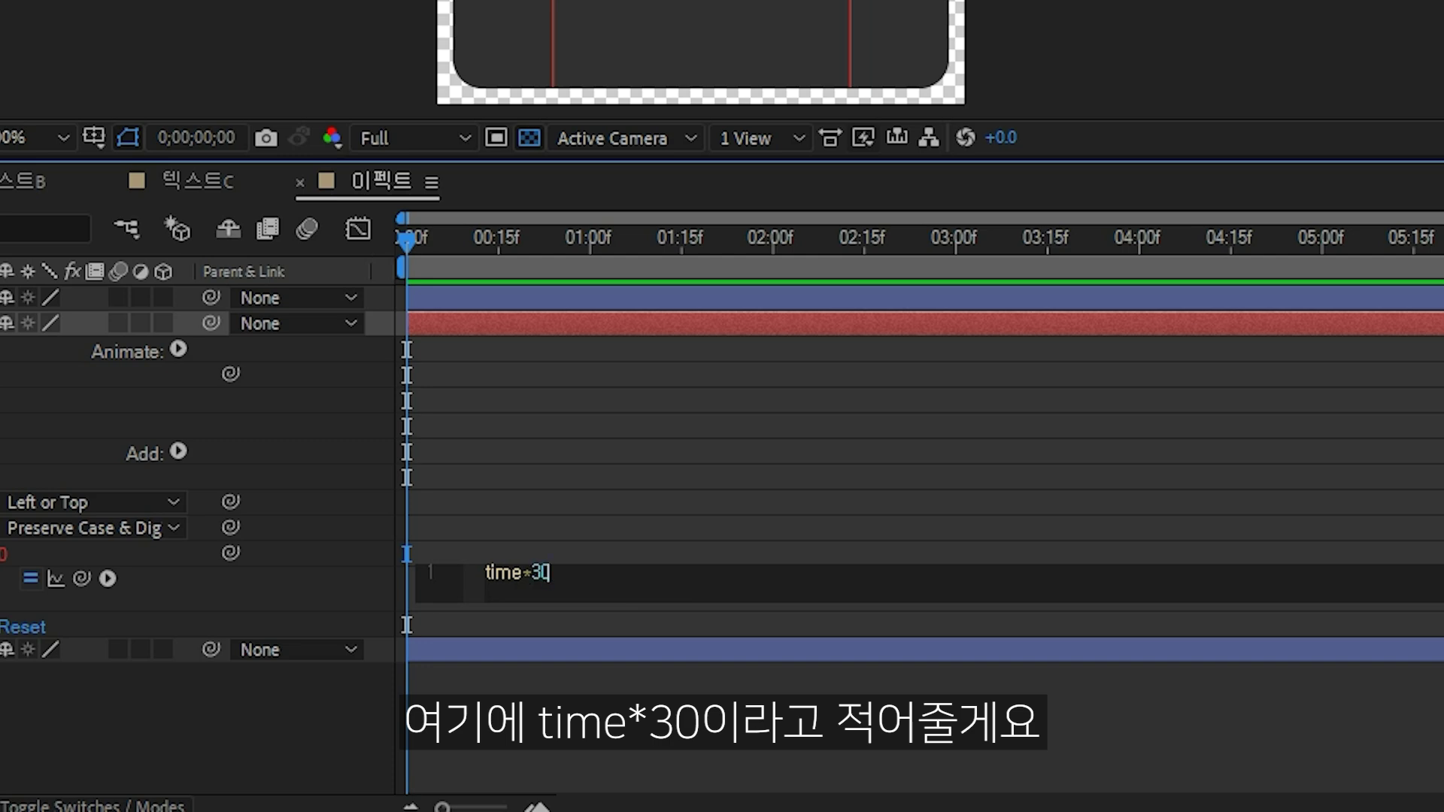
key(KP_Enter)
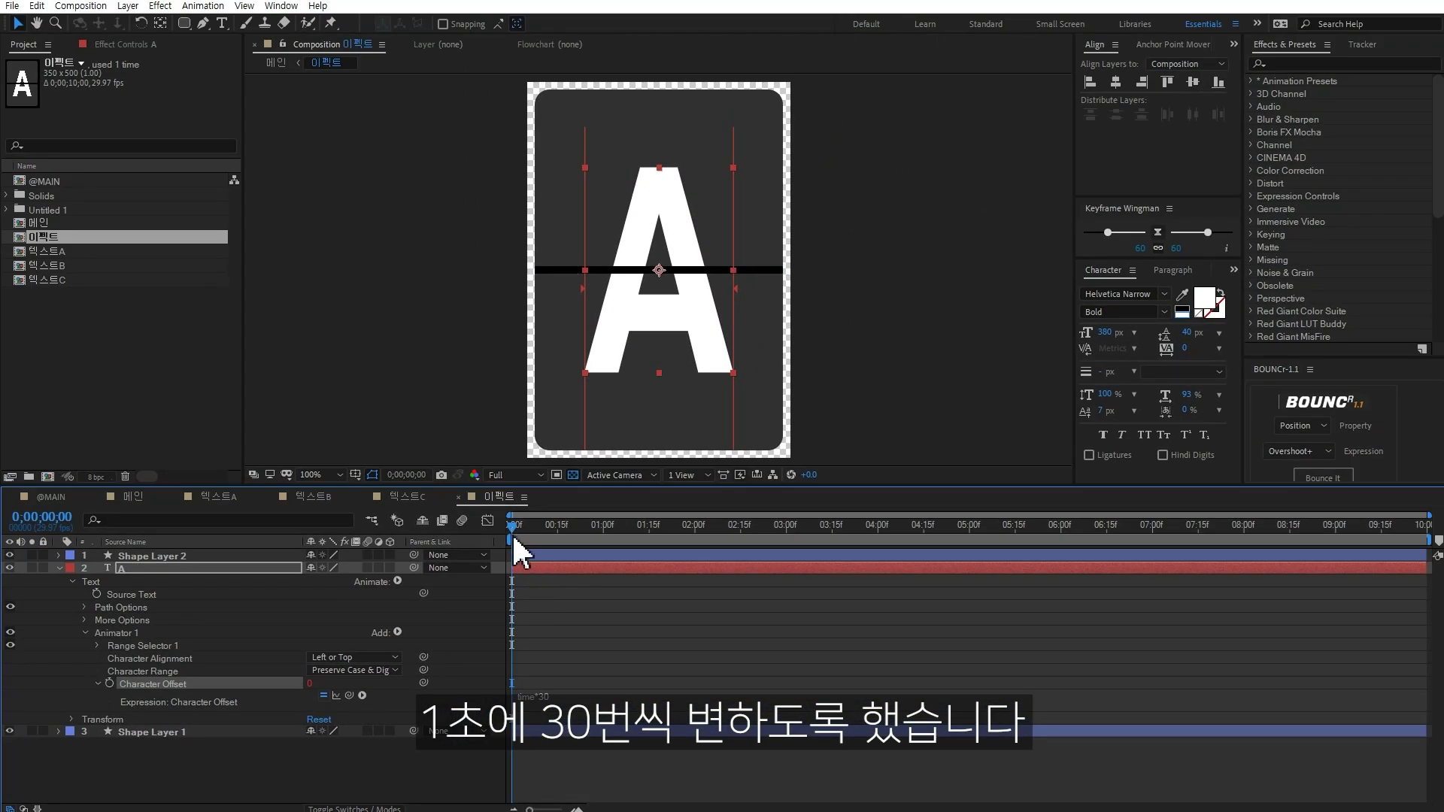
Preview the cycling letters, check their horizontal alignment on the card around 0;00;01;18, and return to the first frame.
key(space)
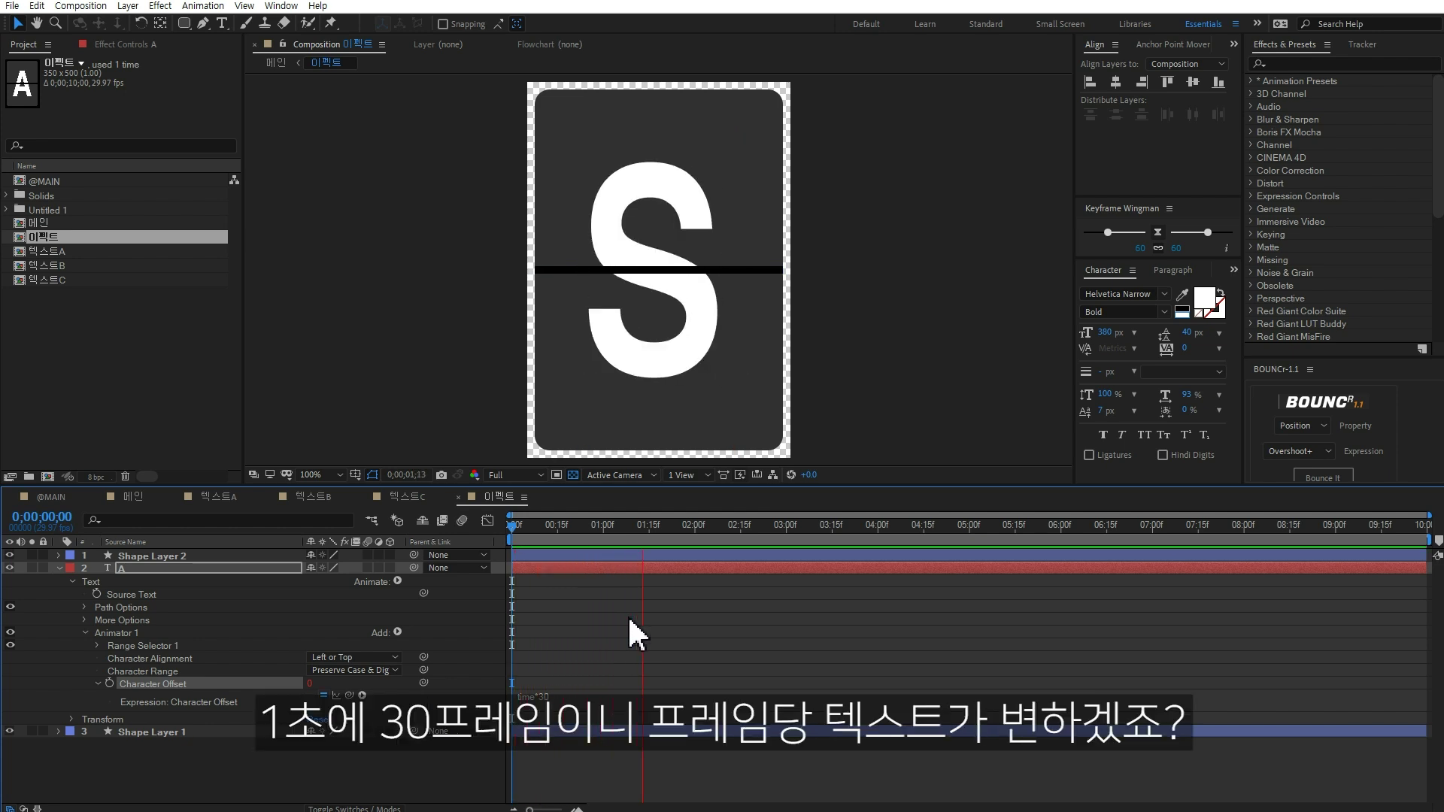
key(space)
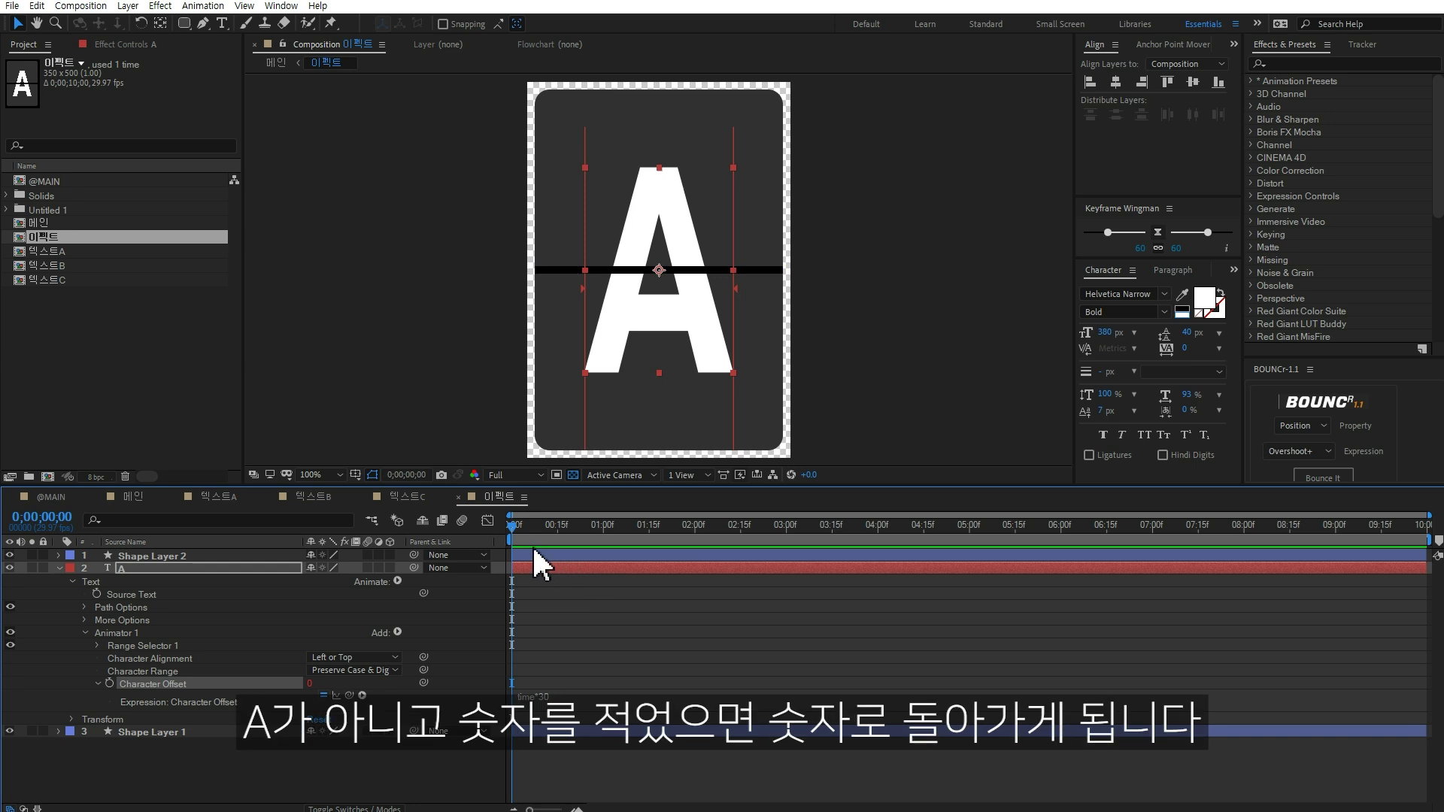
drag(515, 521, 662, 530)
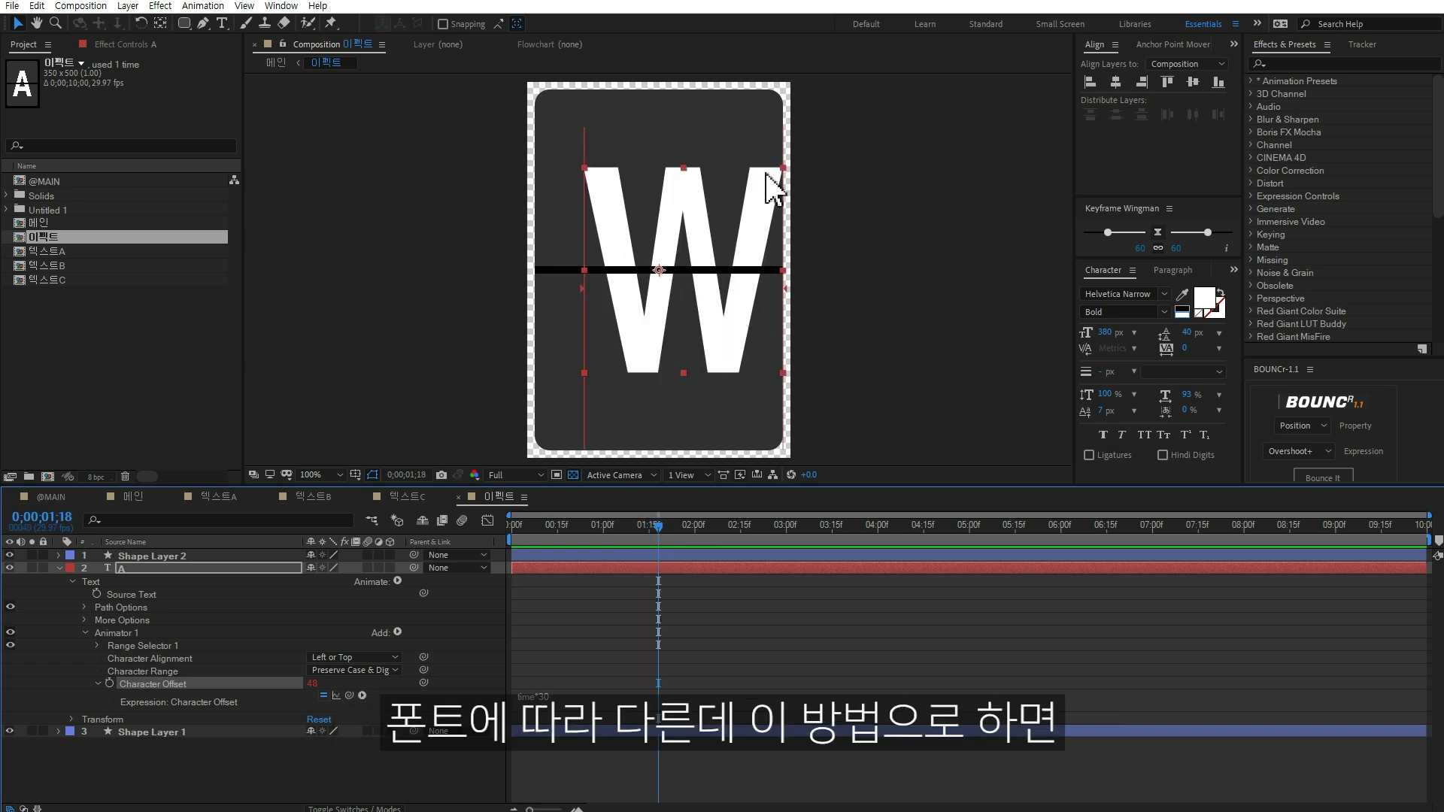
drag(588, 529, 499, 527)
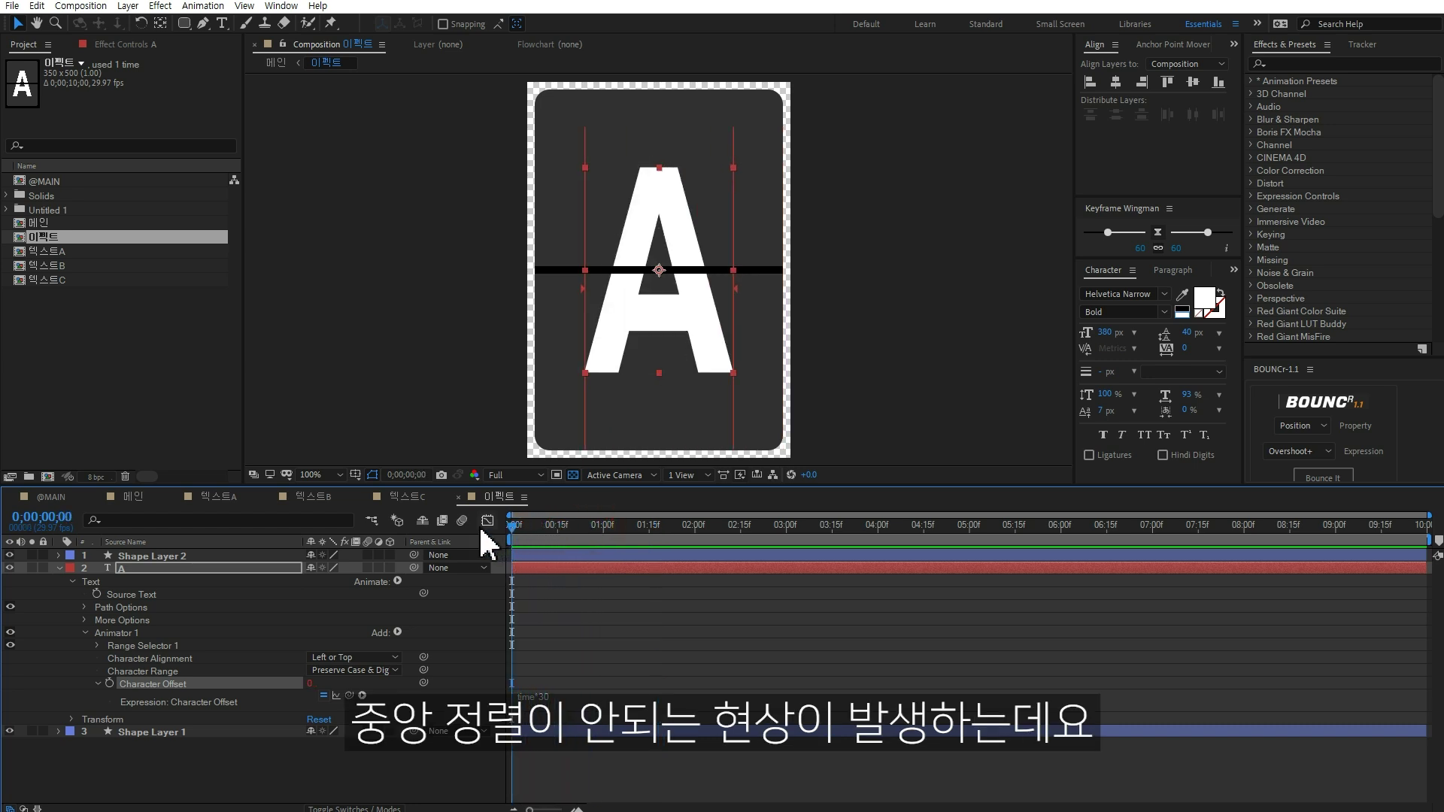
Reveal the A text layer's Anchor Point, and copy the full sourceRectAtTime expression from the 익스프레션.txt file in Notepad.
click(248, 567)
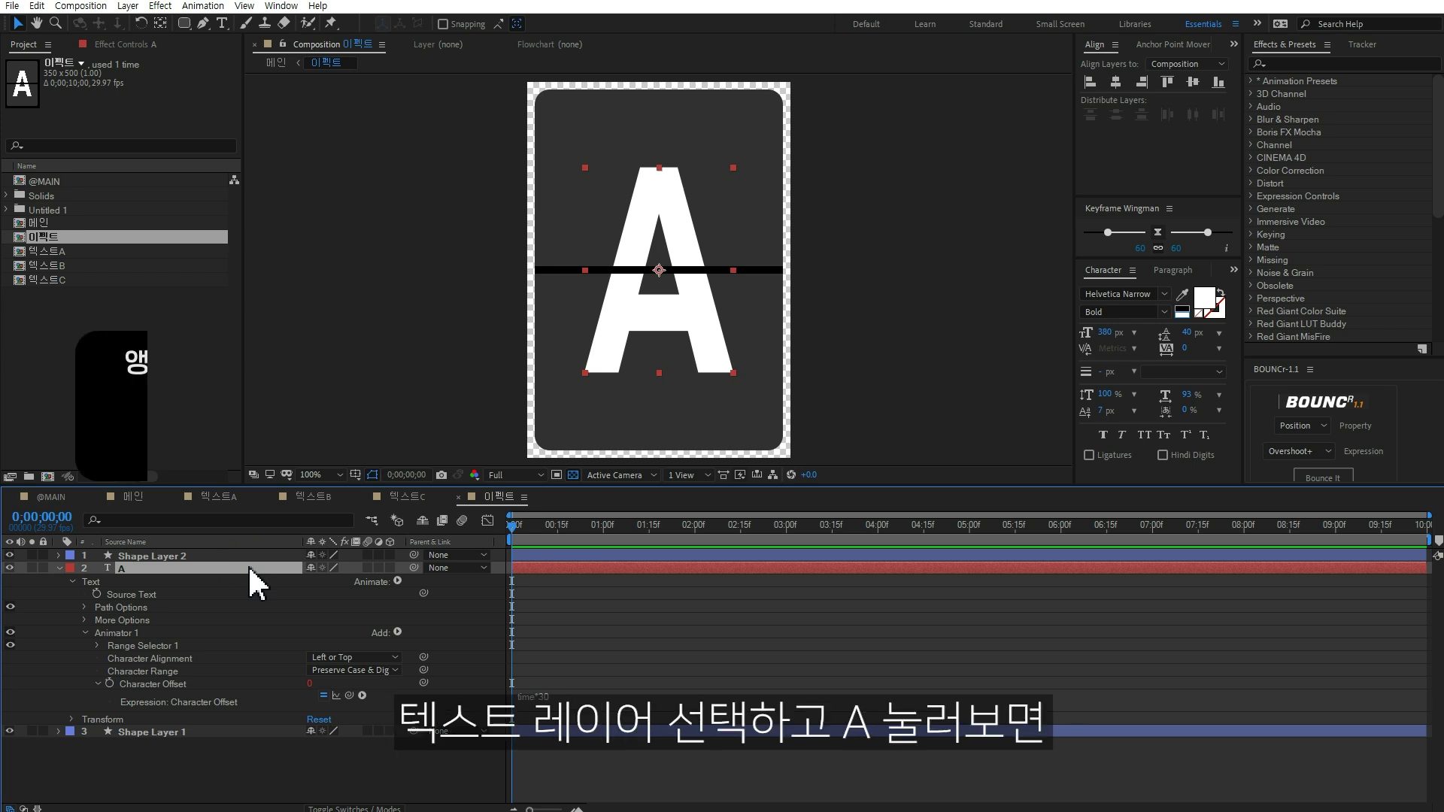
key(a)
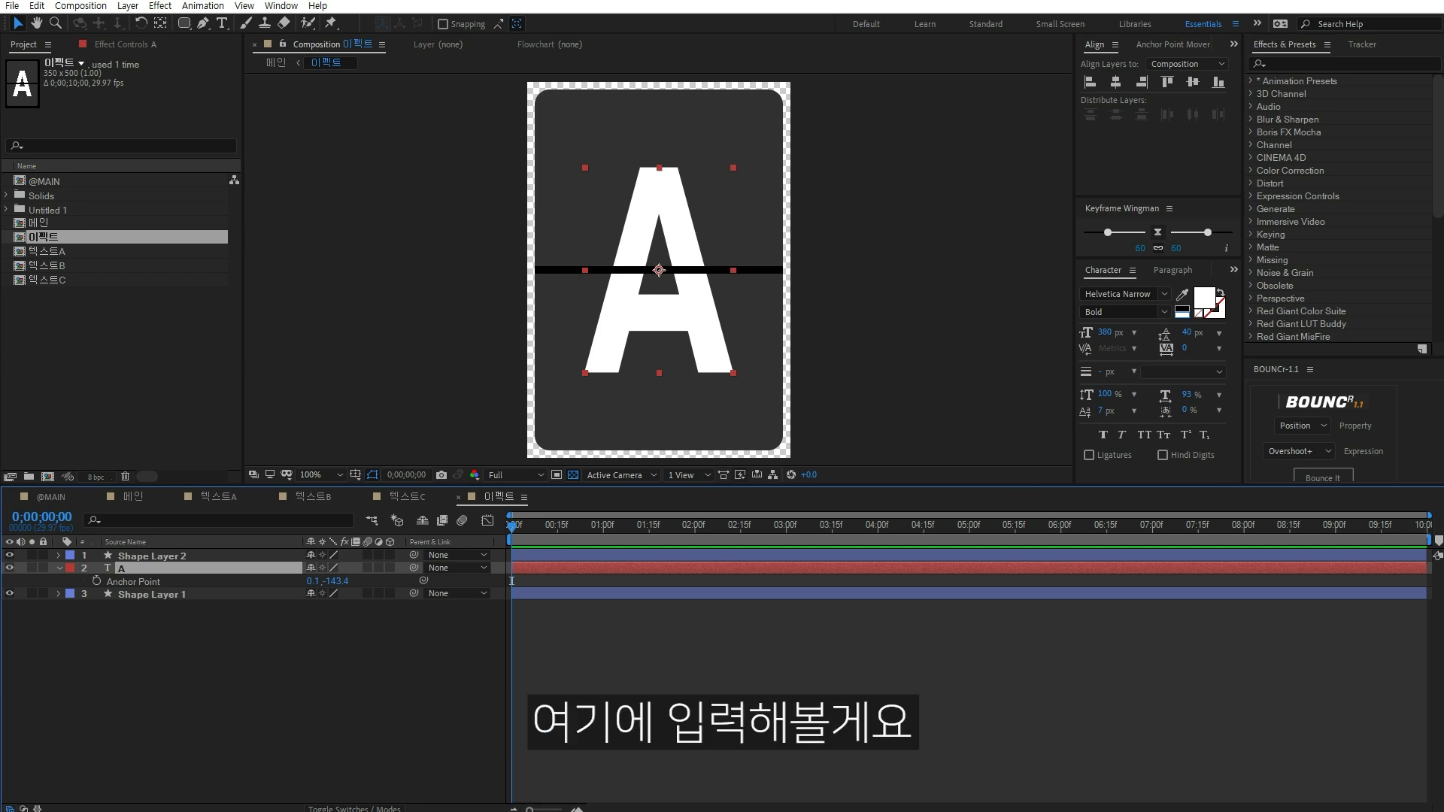
key(alt+Tab)
drag(1039, 235, 993, 235)
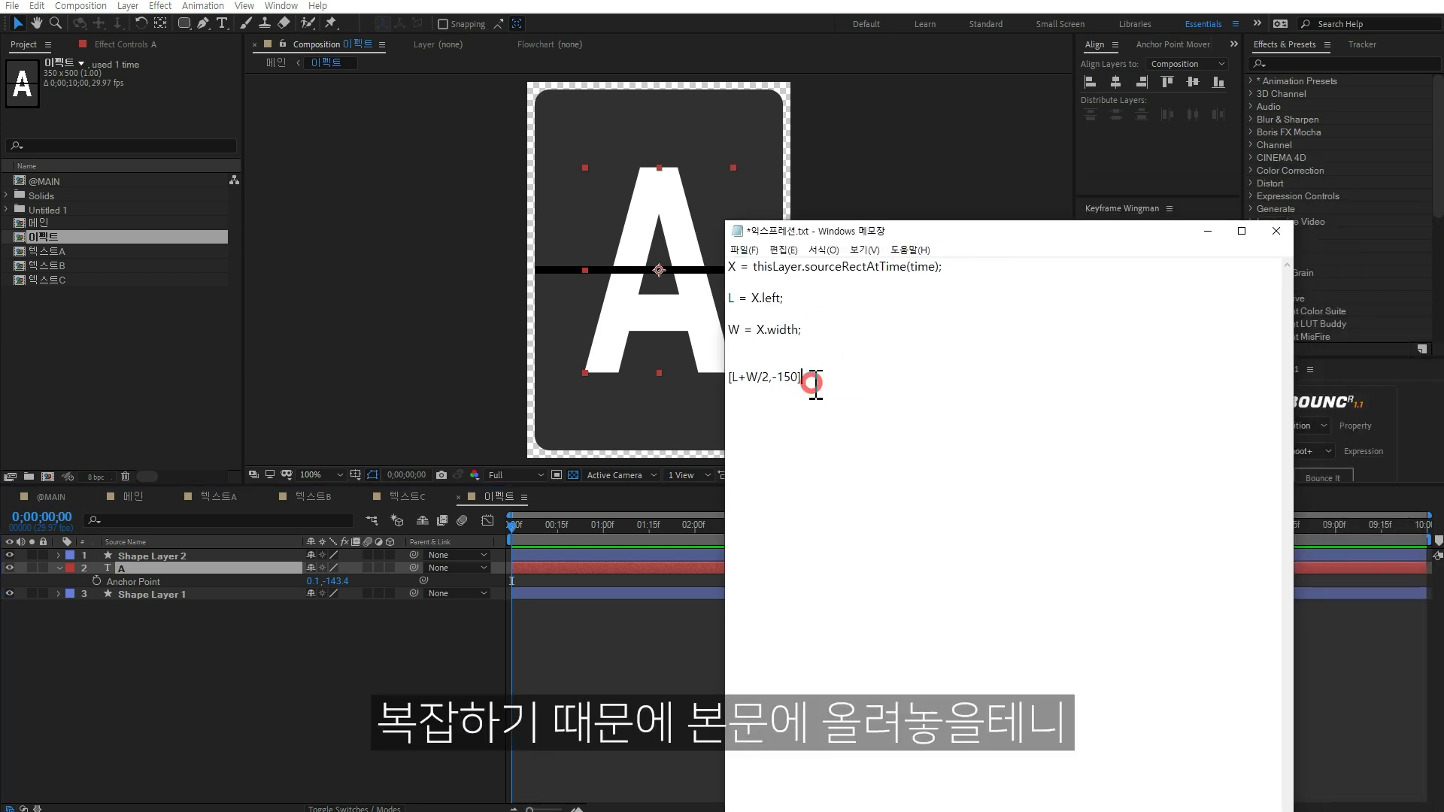
drag(814, 384, 729, 267)
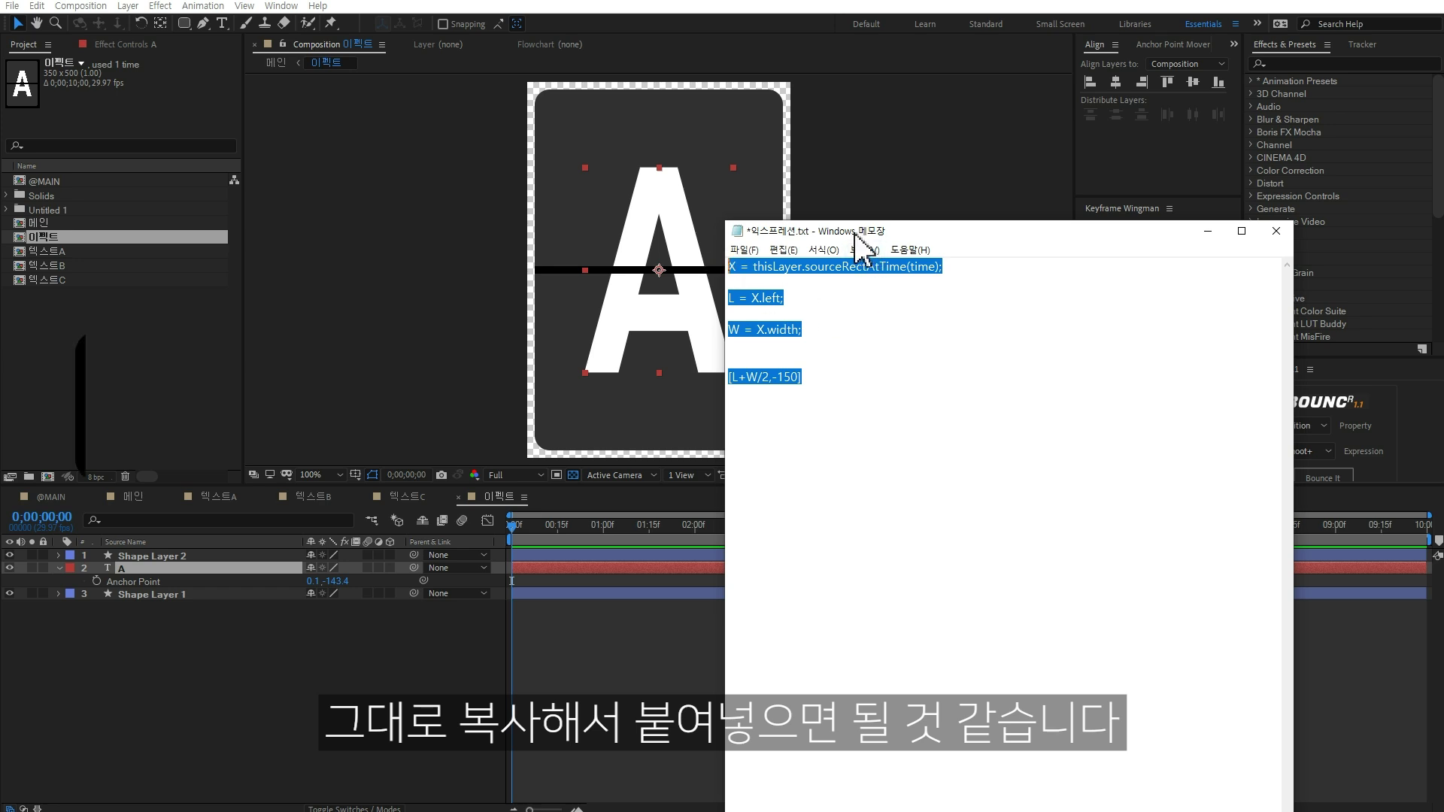
key(ctrl+c)
key(alt+Tab)
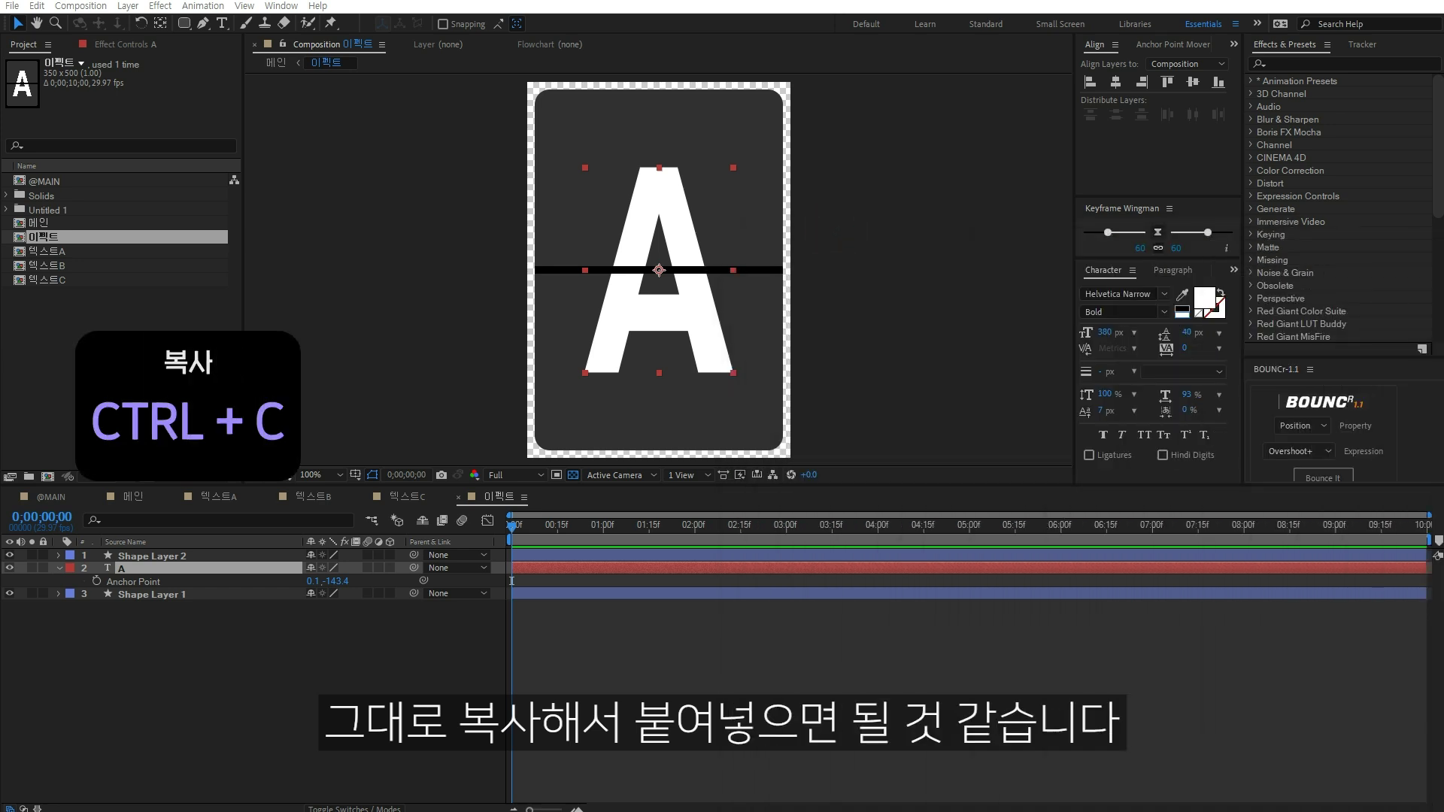
Give the A layer's Anchor Point the copied expression ending in [L+W/2,-150], and check the letter's centring at 0;00;00;22.
click(123, 576)
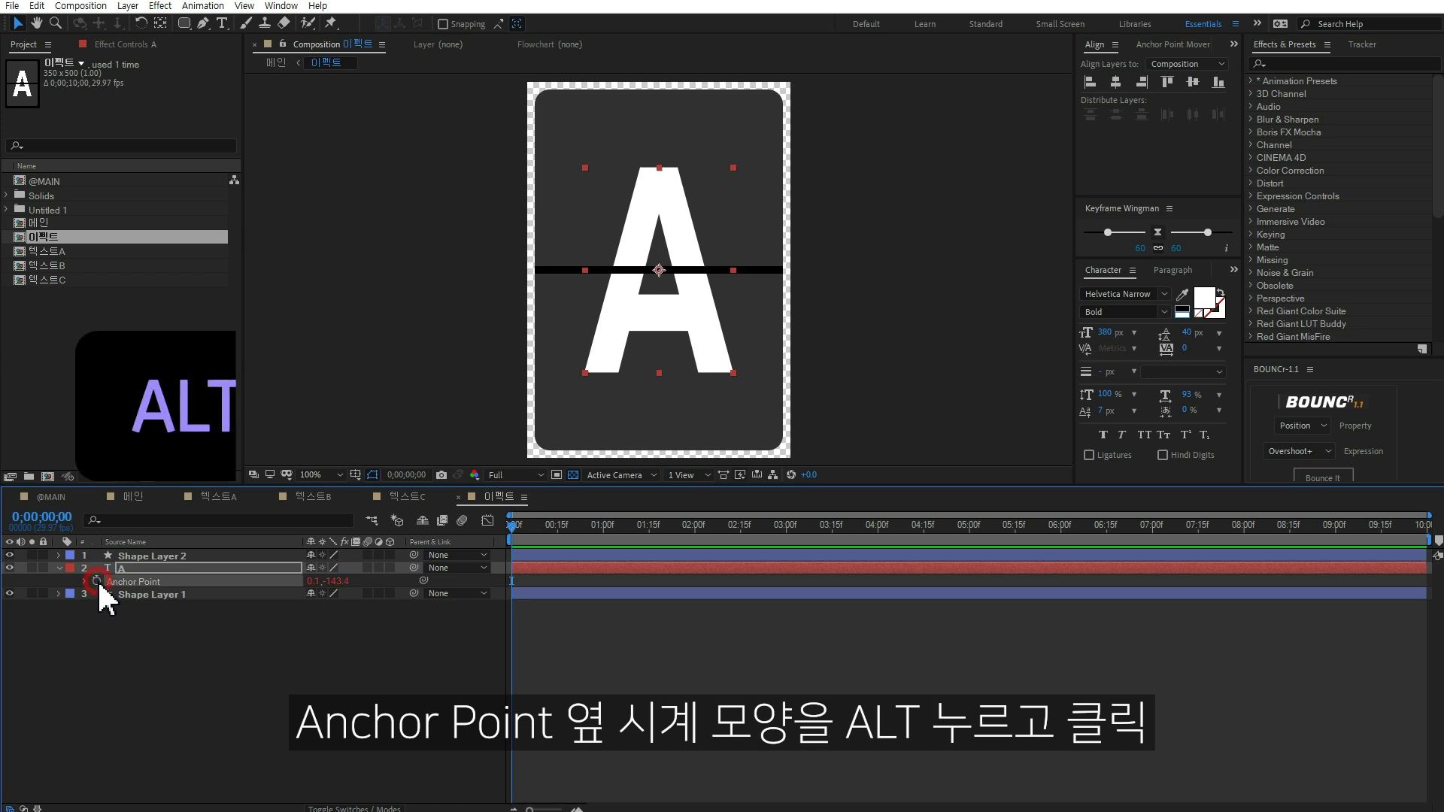
alt+click(96, 582)
key(ctrl+v)
click(371, 703)
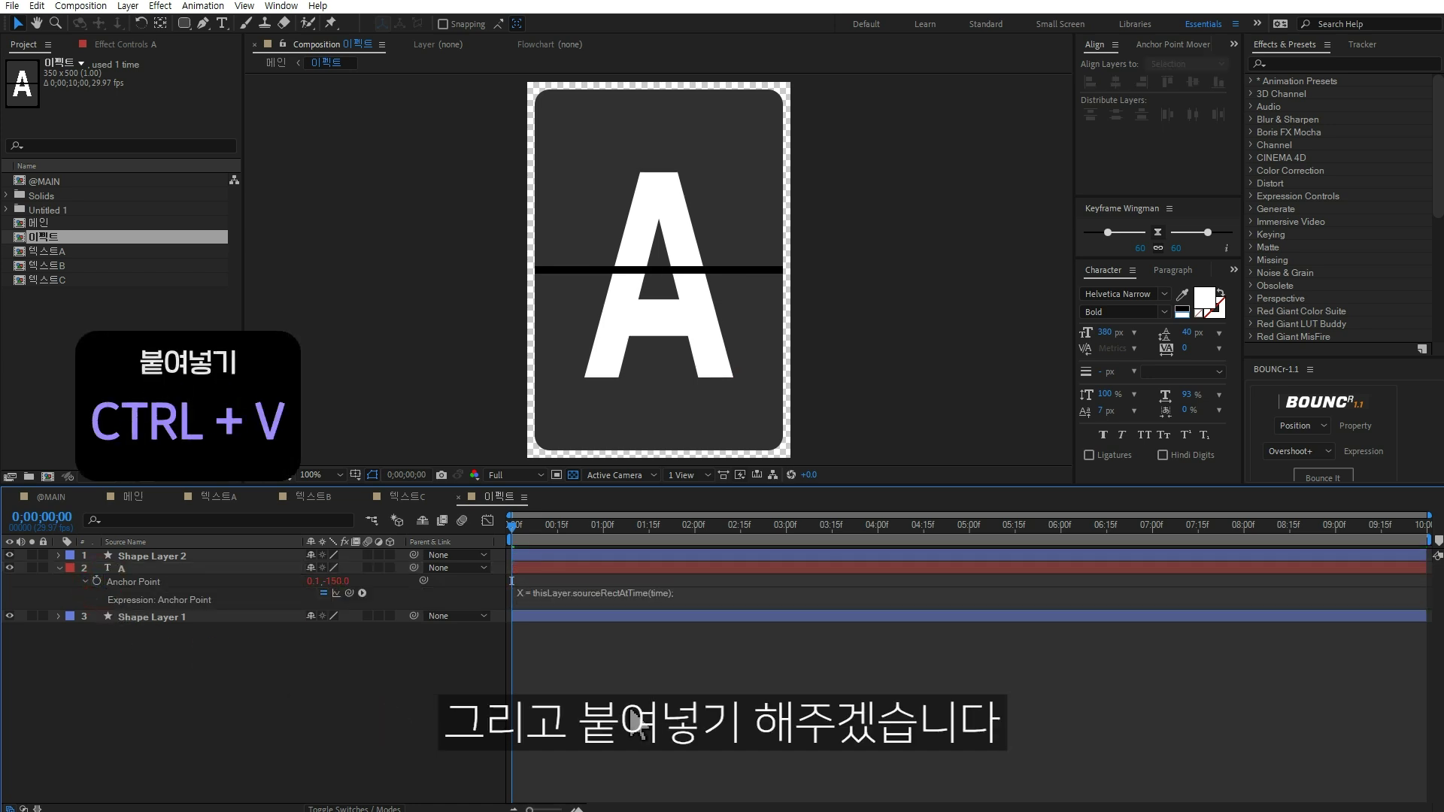
drag(513, 524, 579, 530)
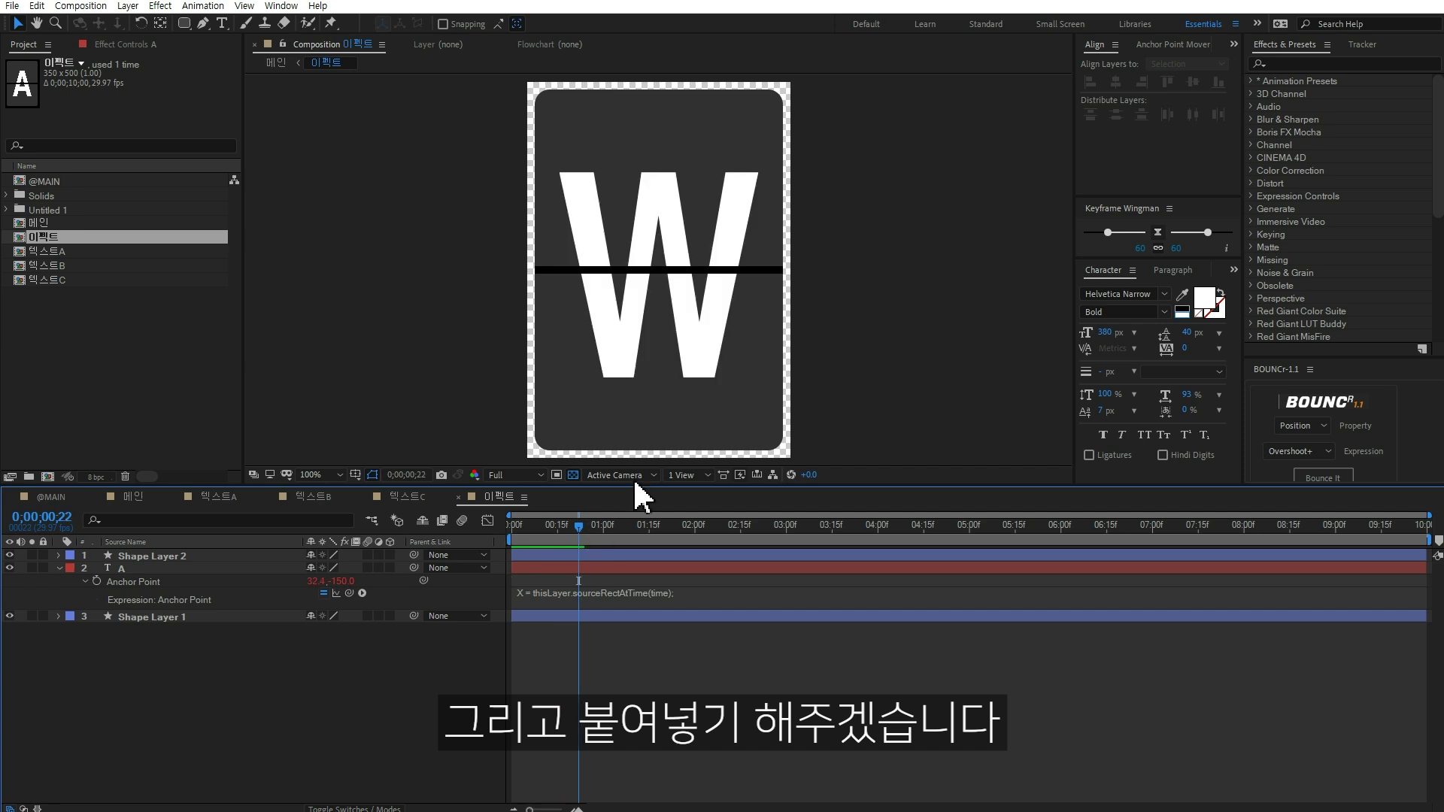
click(713, 688)
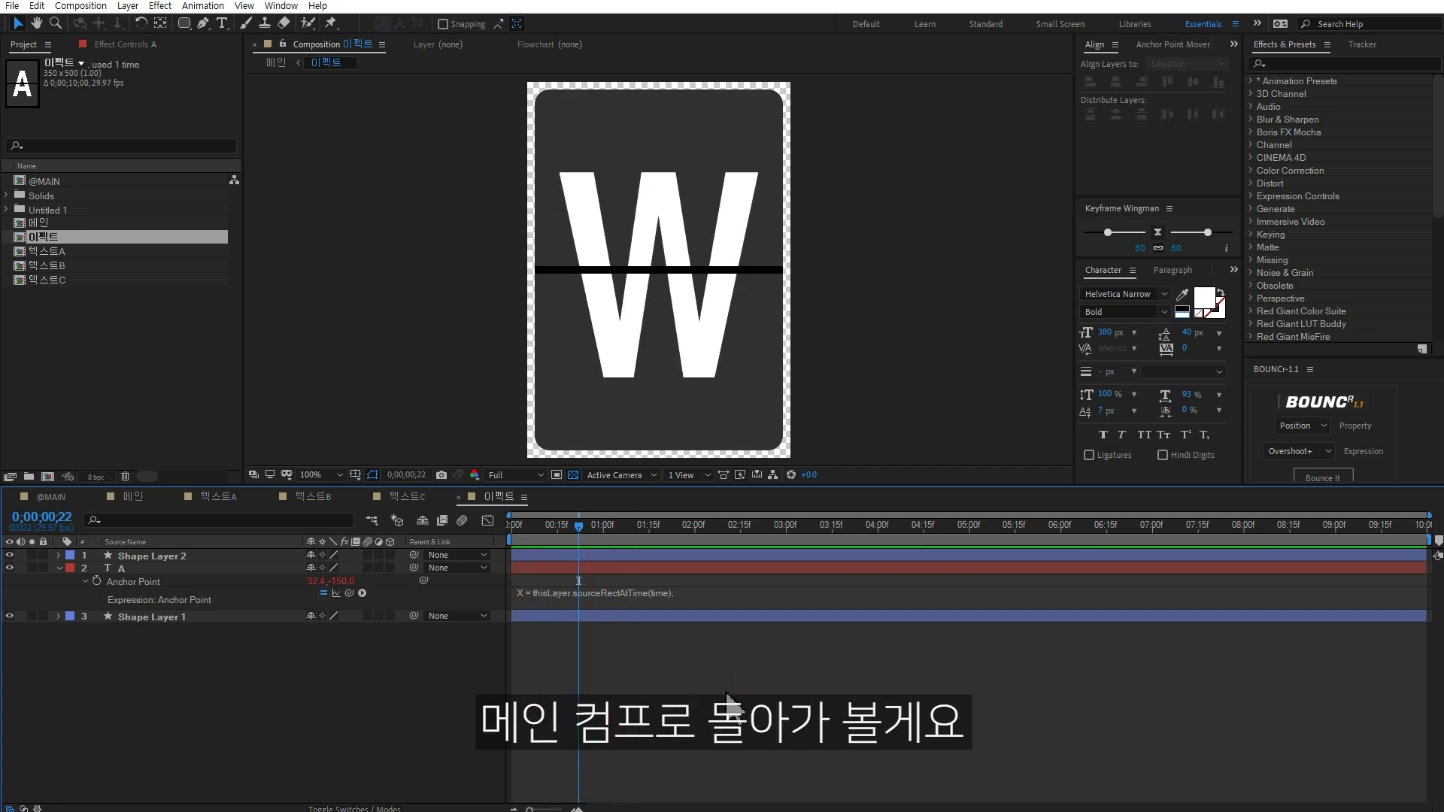
Preview the flipping card in the 메인 composition, and return to the first frame.
click(134, 497)
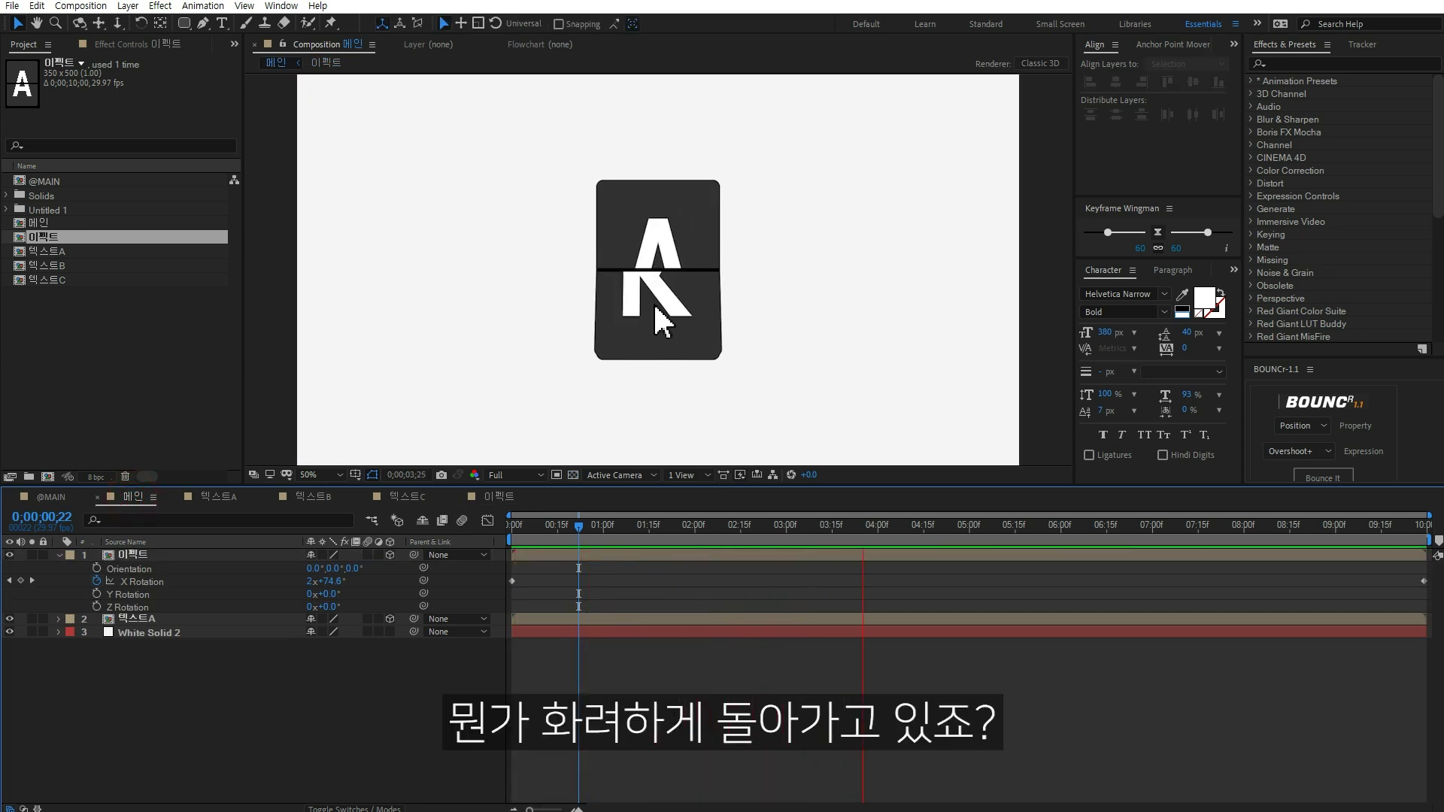
key(space)
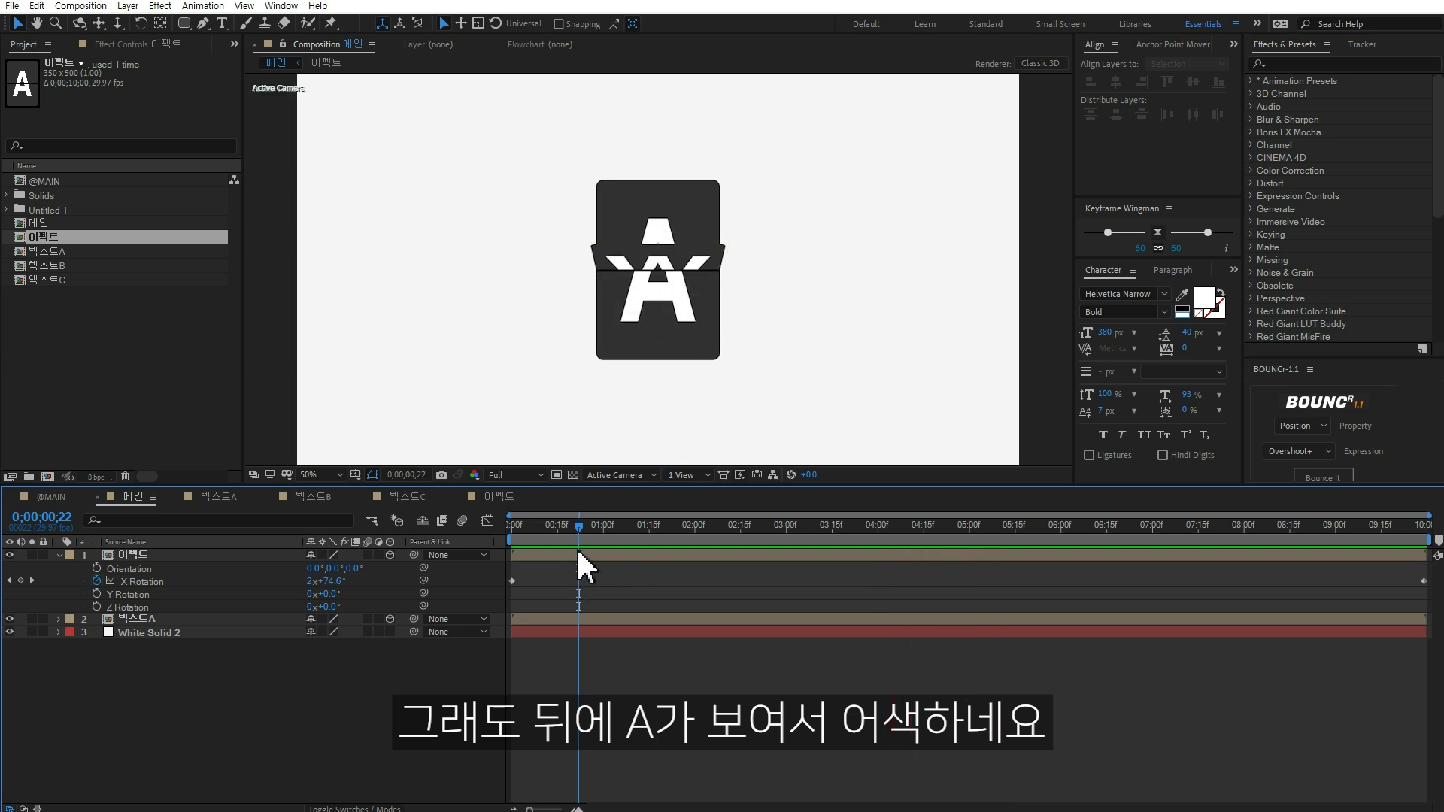
drag(542, 532, 498, 531)
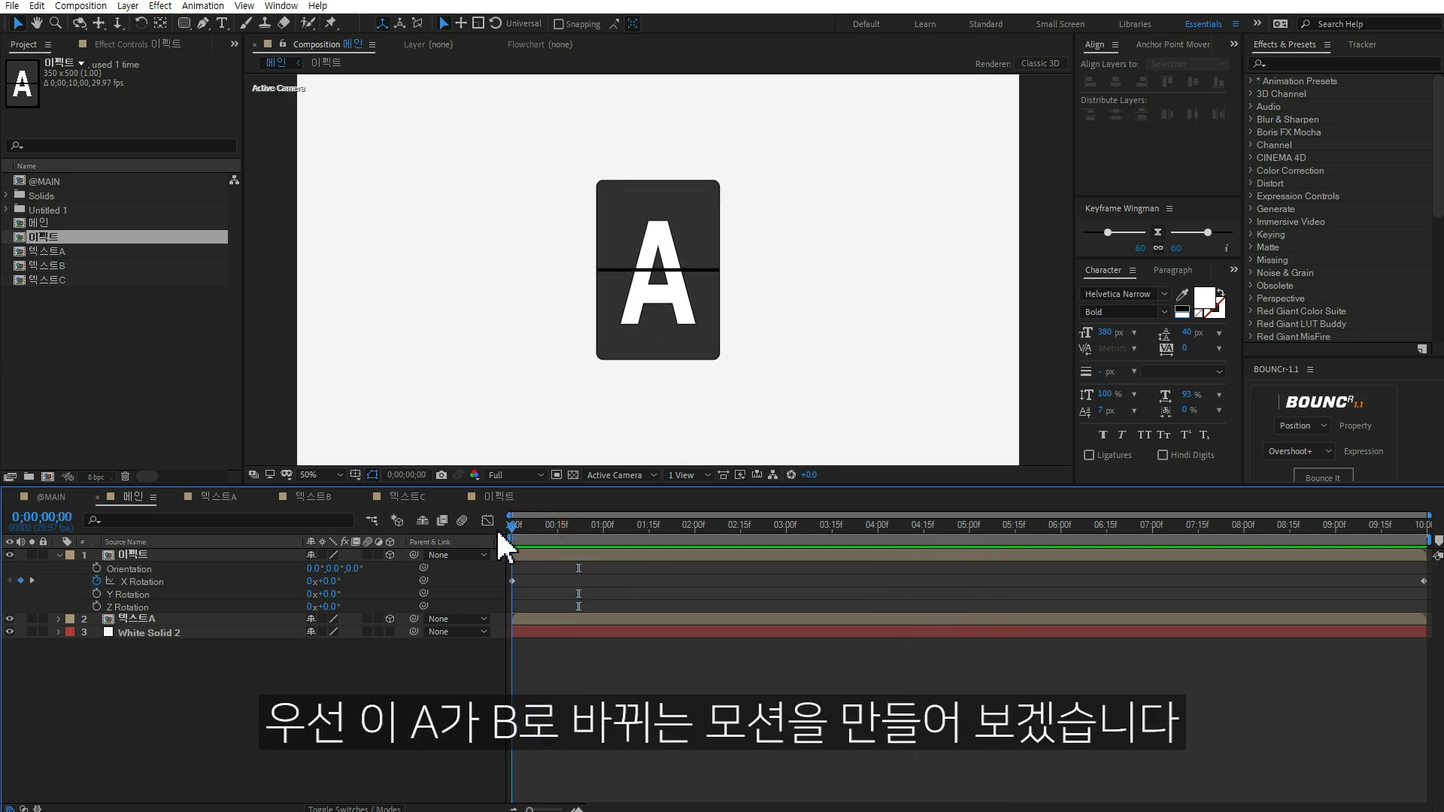
Split the 텍스트A layer at 0;00;01;00 and replace its second part with the 텍스트B composition.
drag(509, 531, 606, 550)
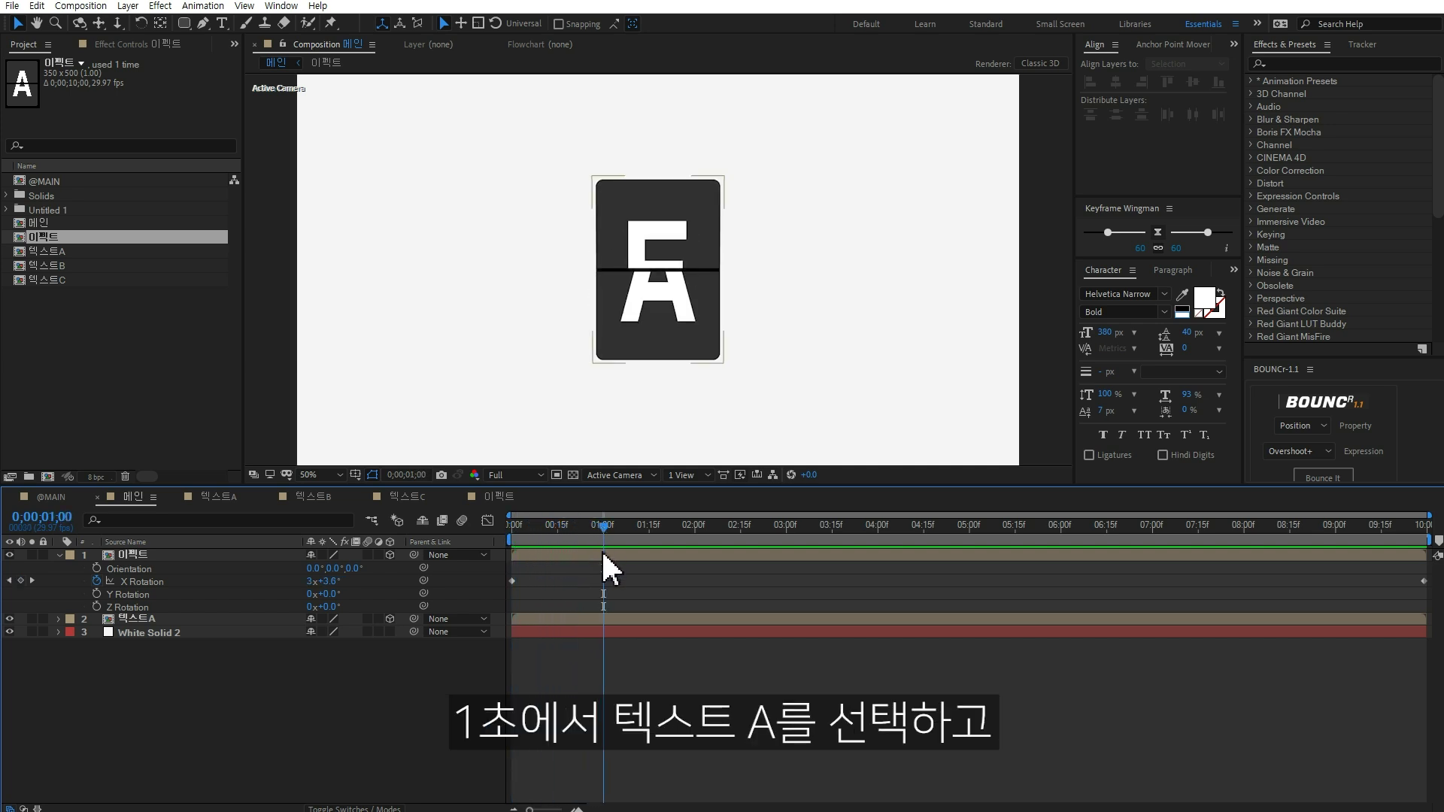
click(616, 616)
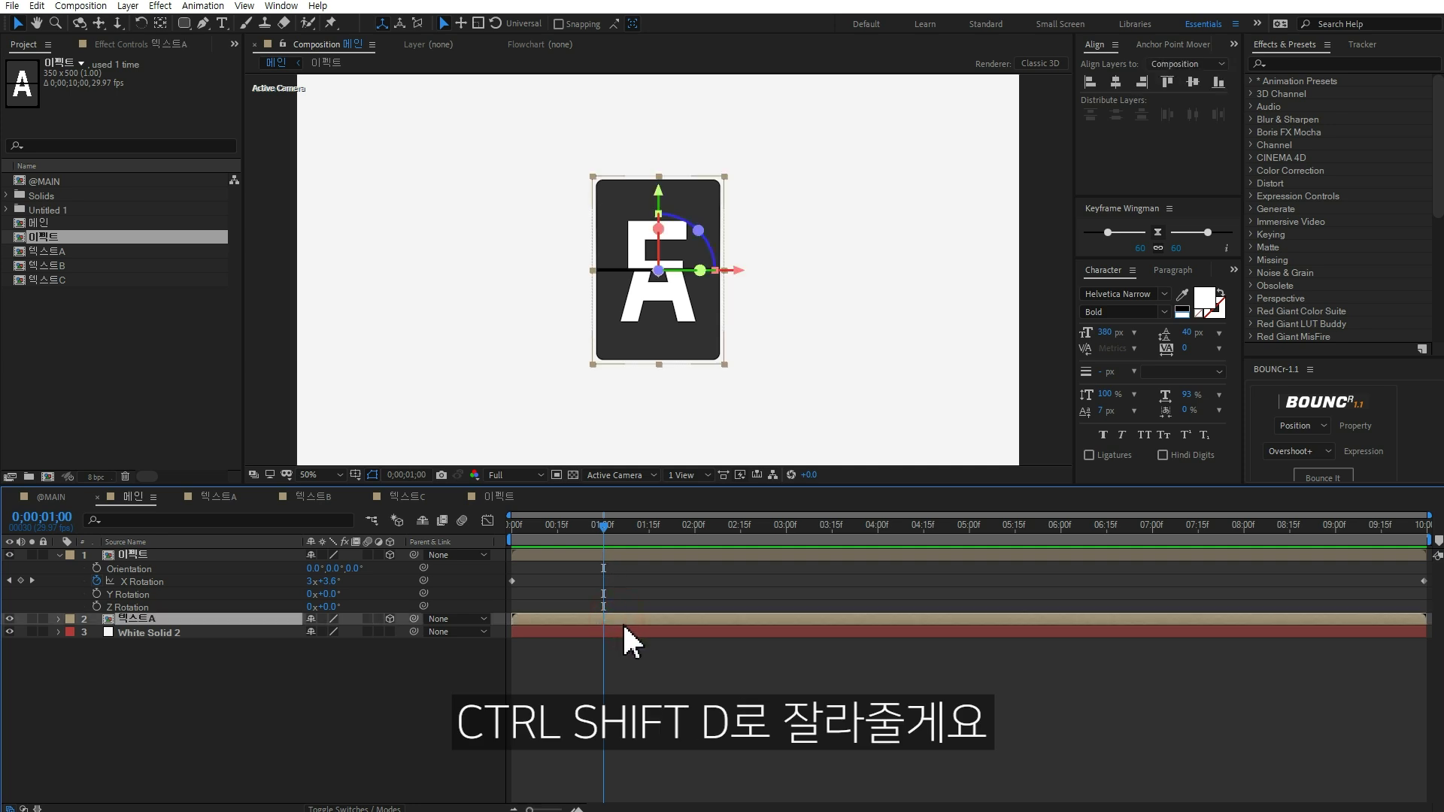
key(ctrl+shift+d)
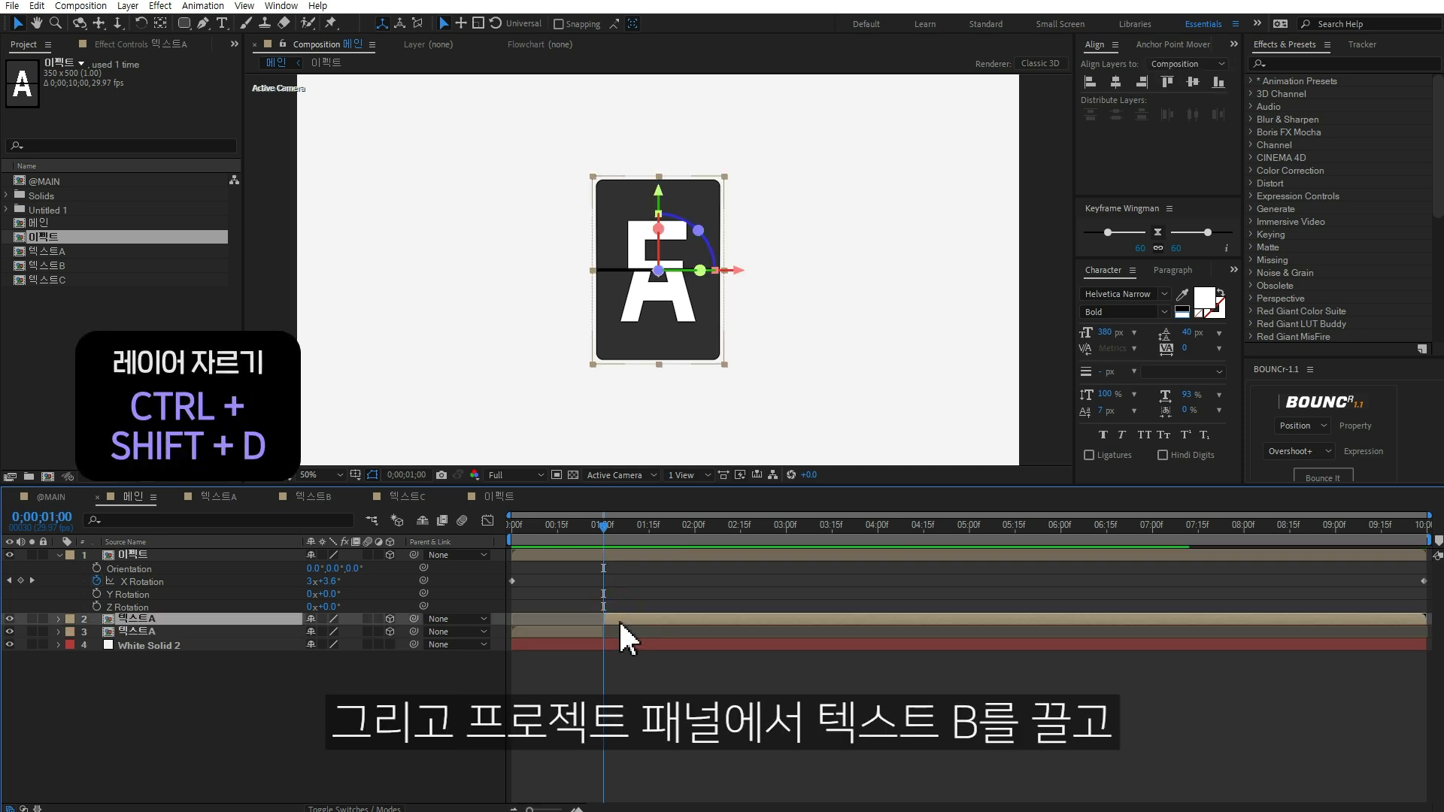
click(74, 264)
drag(56, 263, 645, 414)
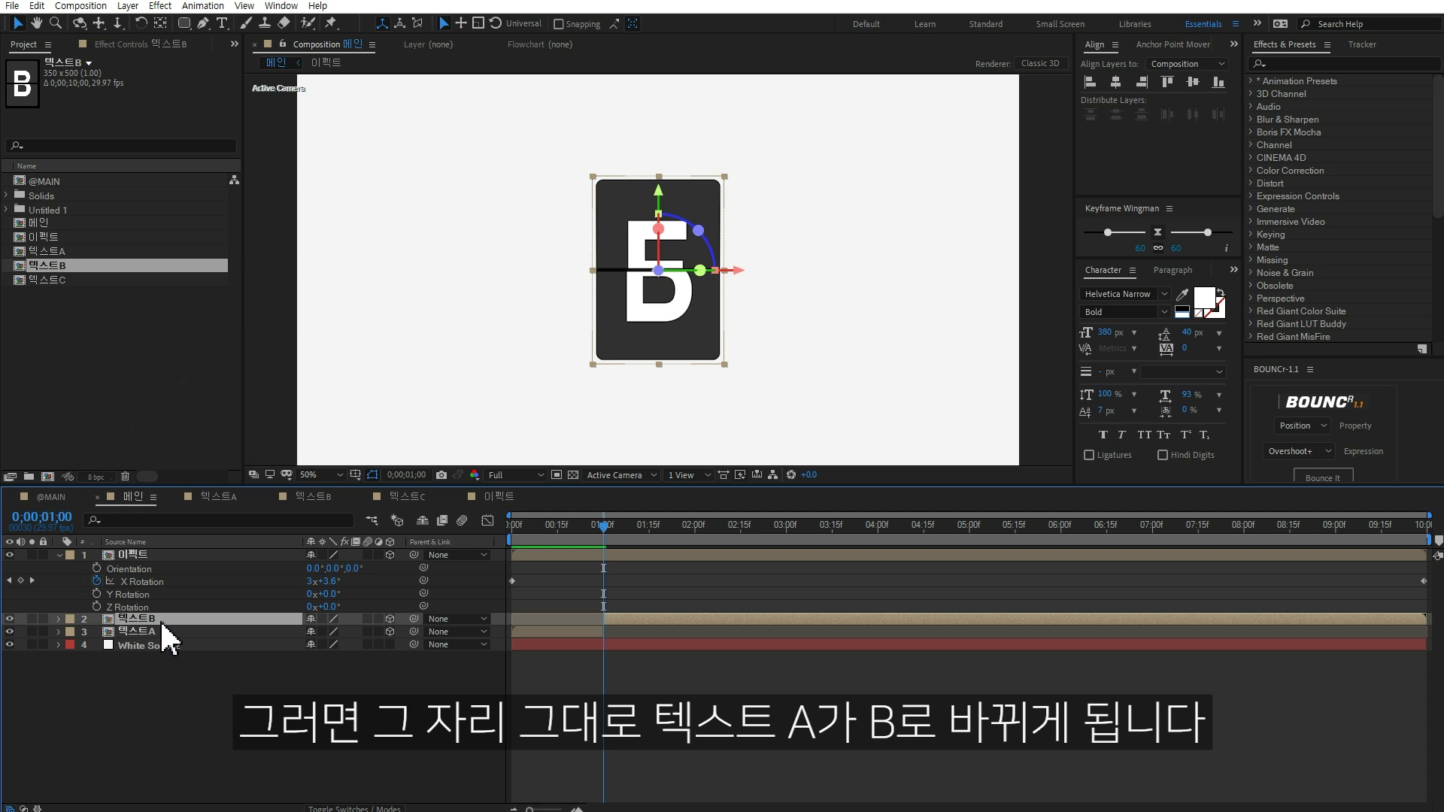
Trim the 이펙트 layer so it starts at 0;00;01;00 and ends at 0;00;01;29.
click(554, 554)
drag(549, 555, 609, 560)
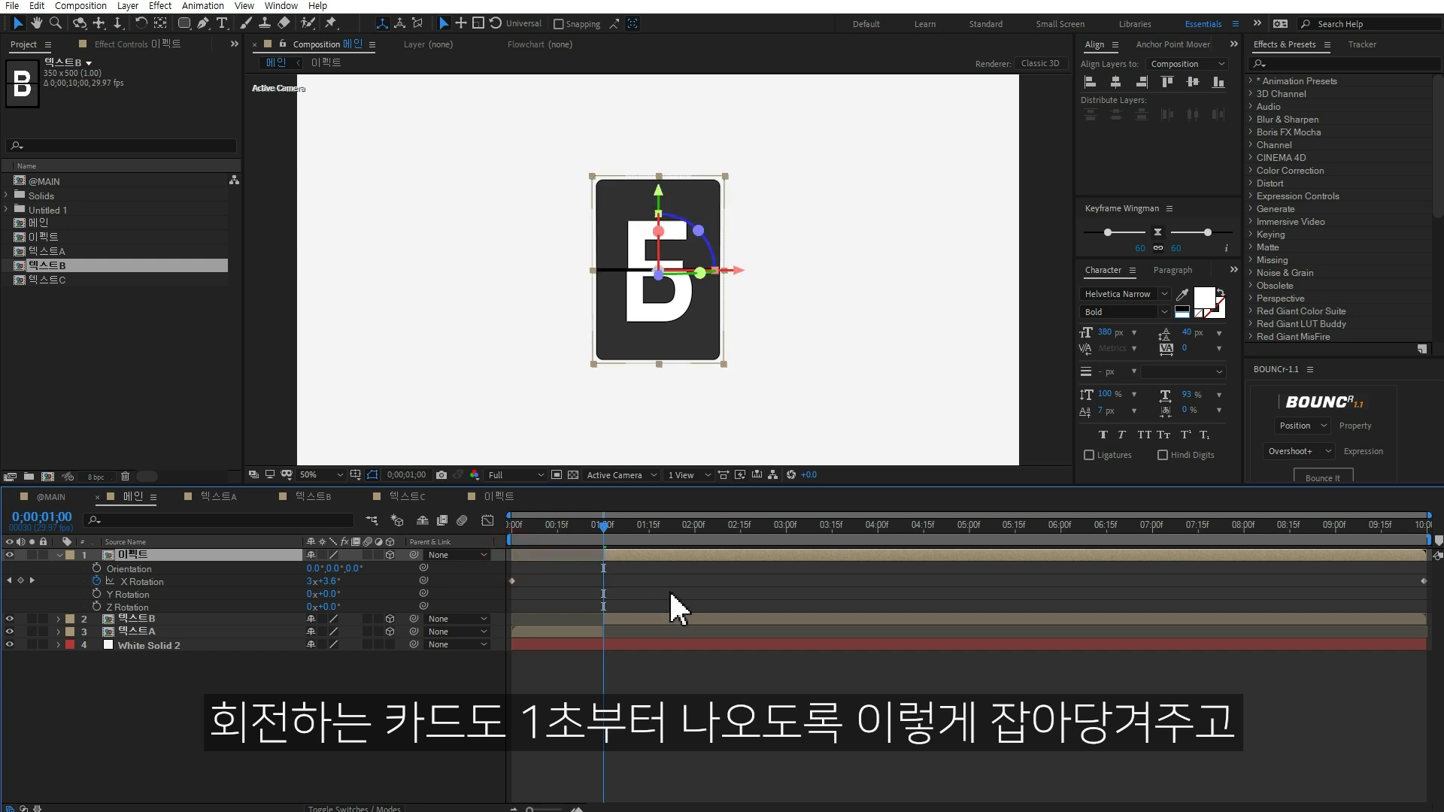
drag(644, 525, 690, 526)
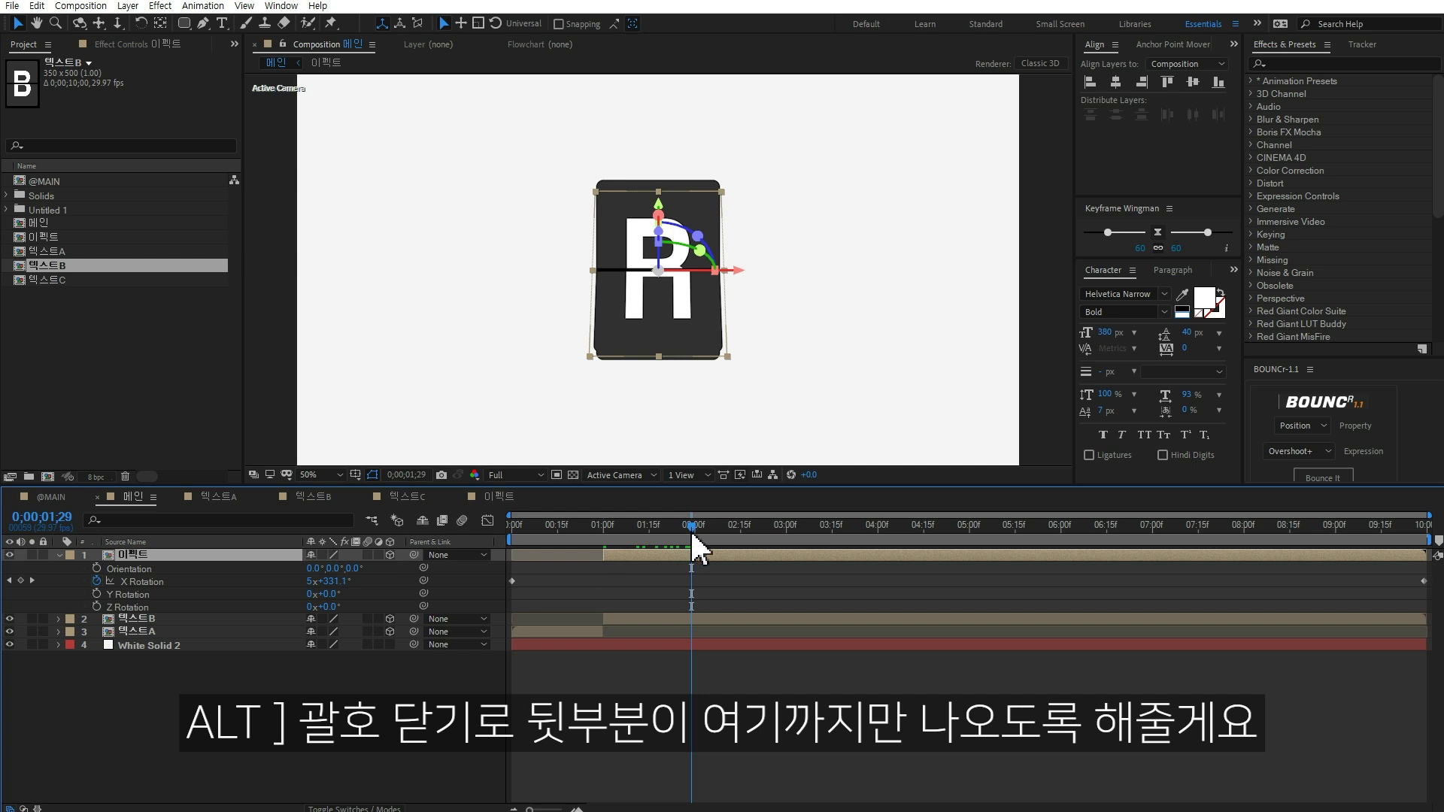
key(alt+bracketright)
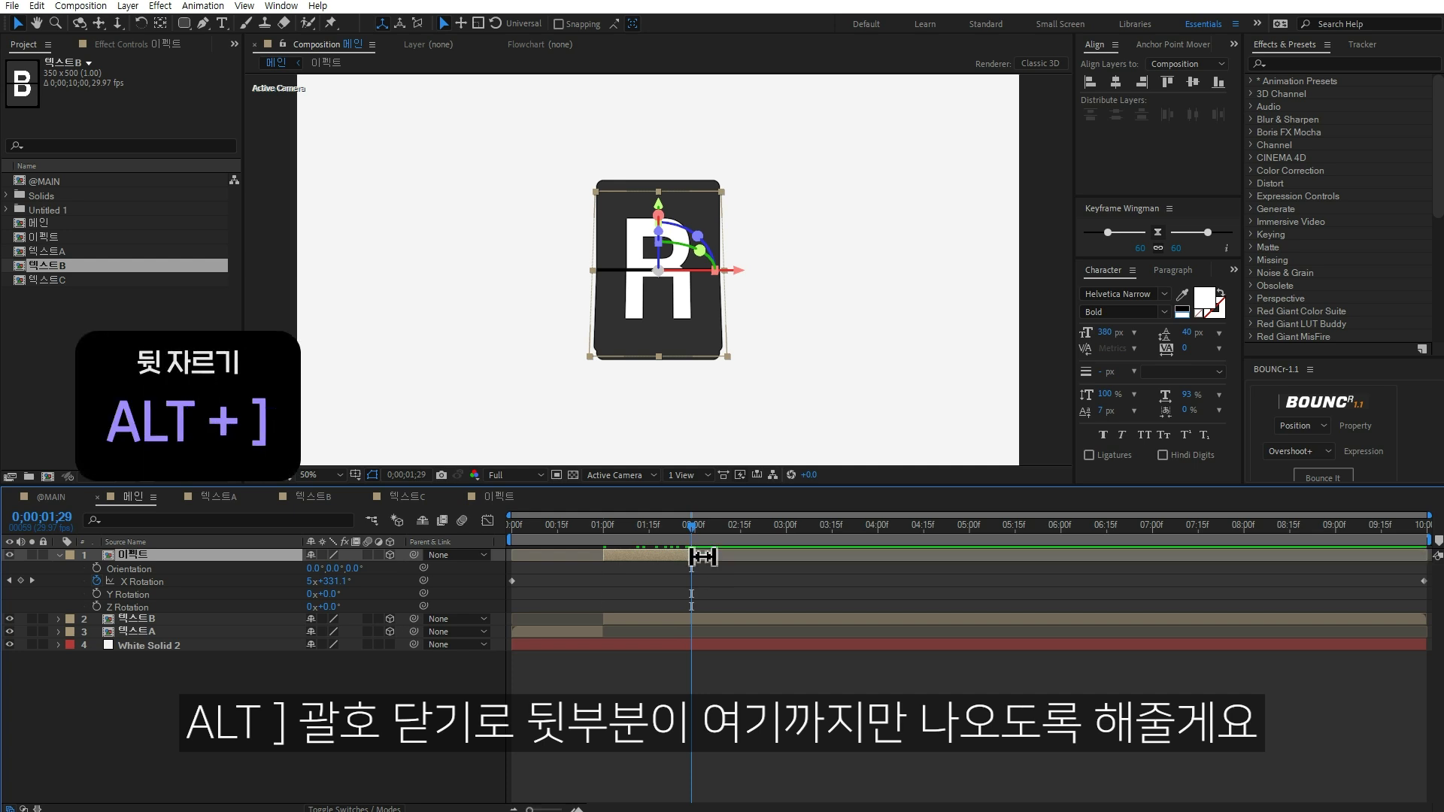
Duplicate the 이펙트 layer, remove the X Rotation keyframes from the lower copy and set its X Rotation to 0°.
drag(653, 522, 648, 522)
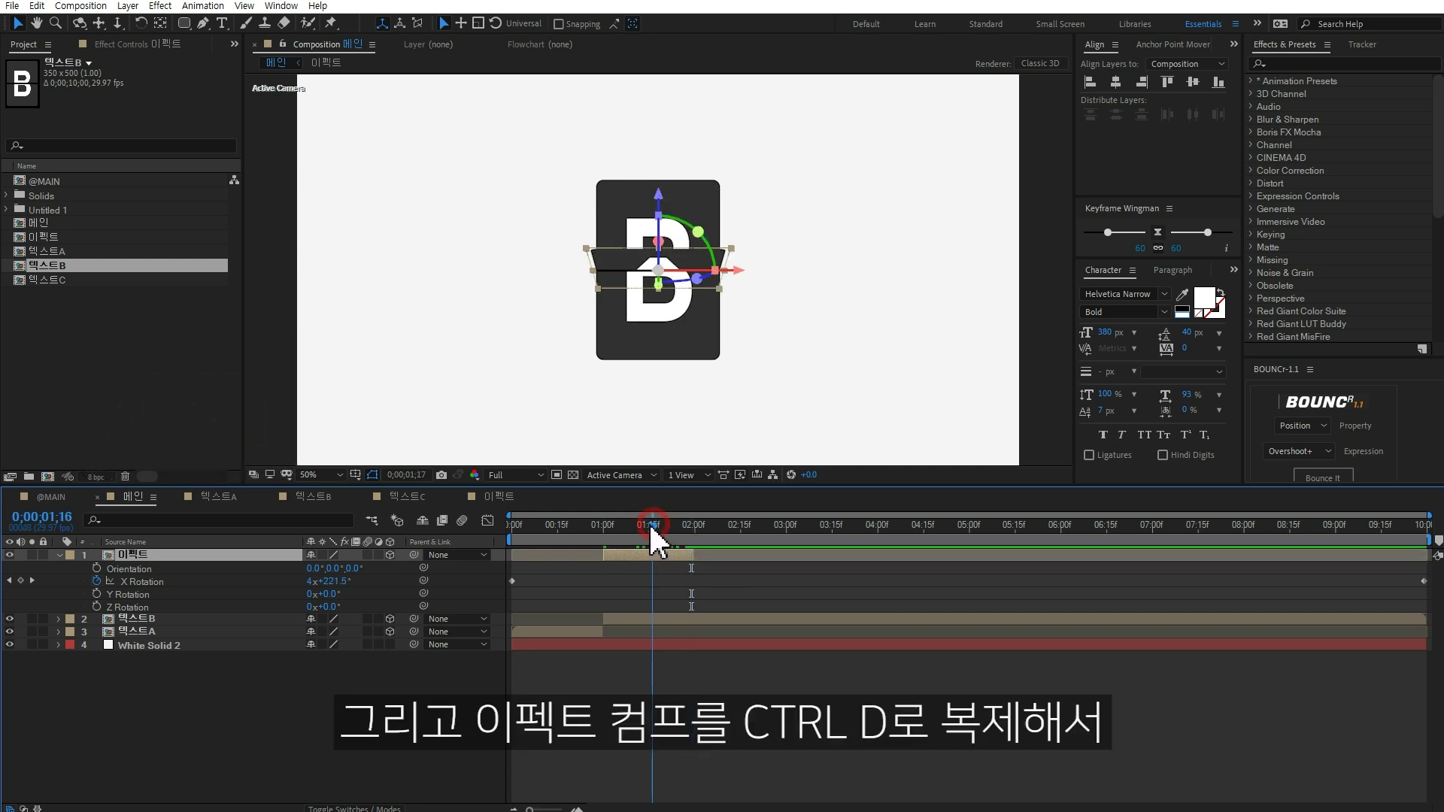
click(649, 556)
key(ctrl+d)
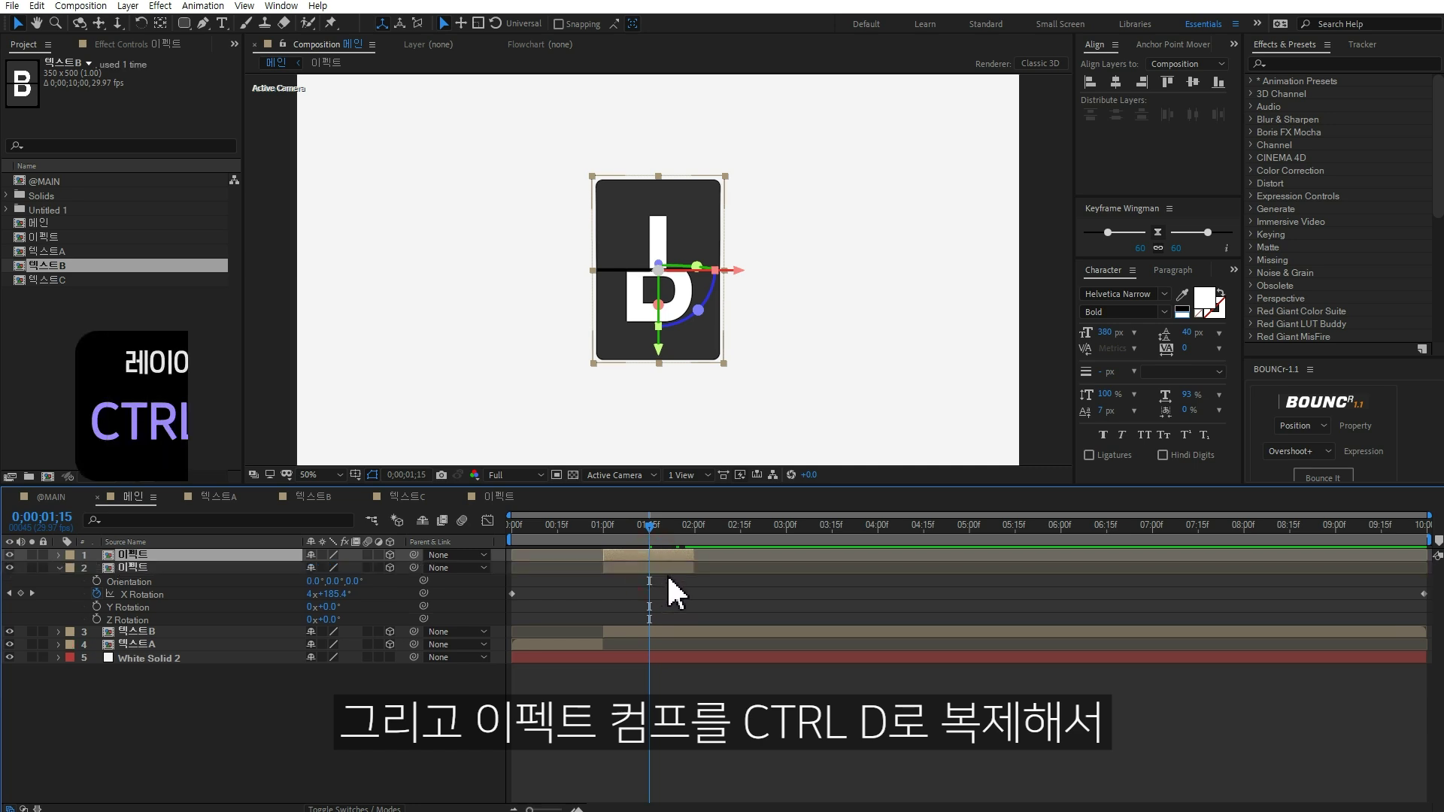
click(670, 569)
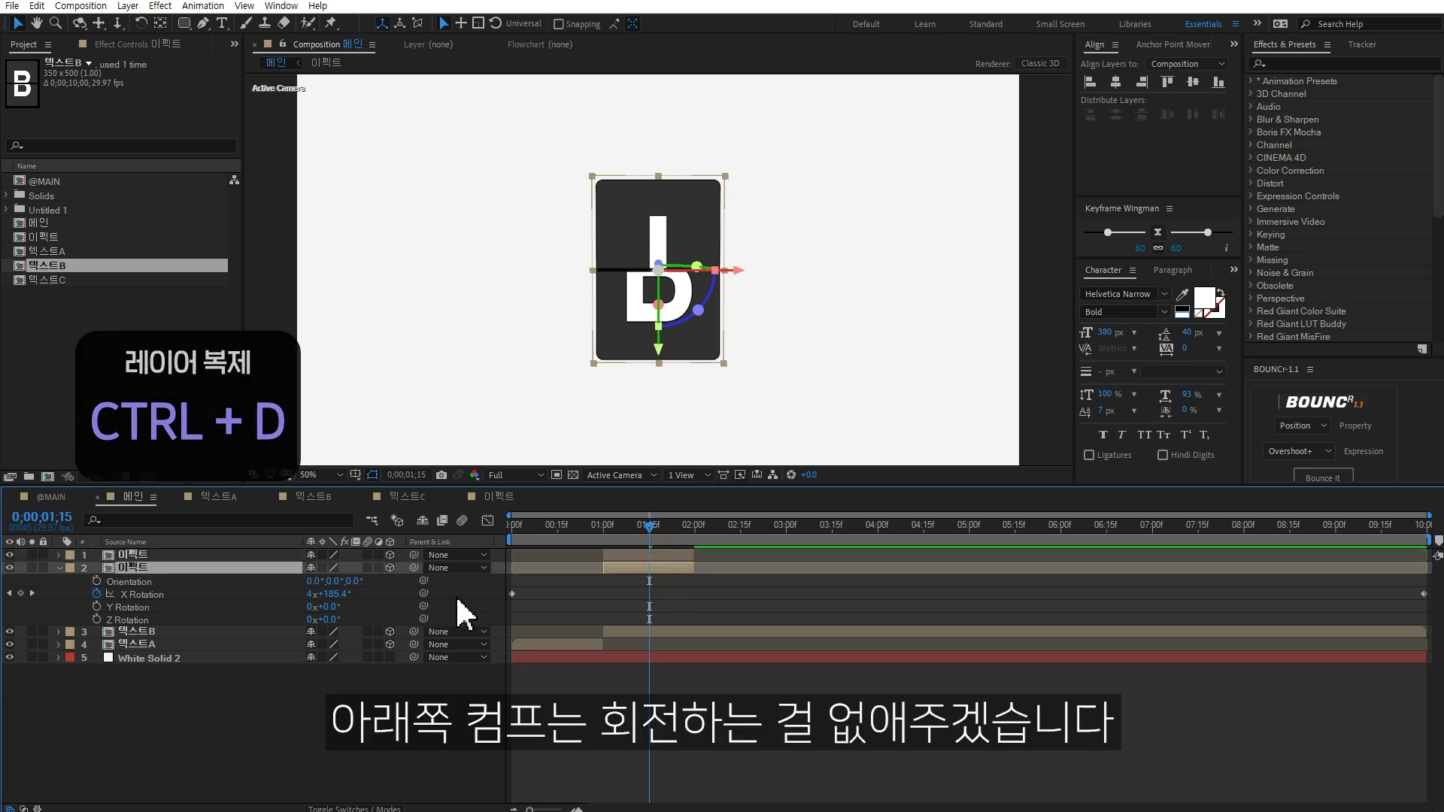
click(96, 594)
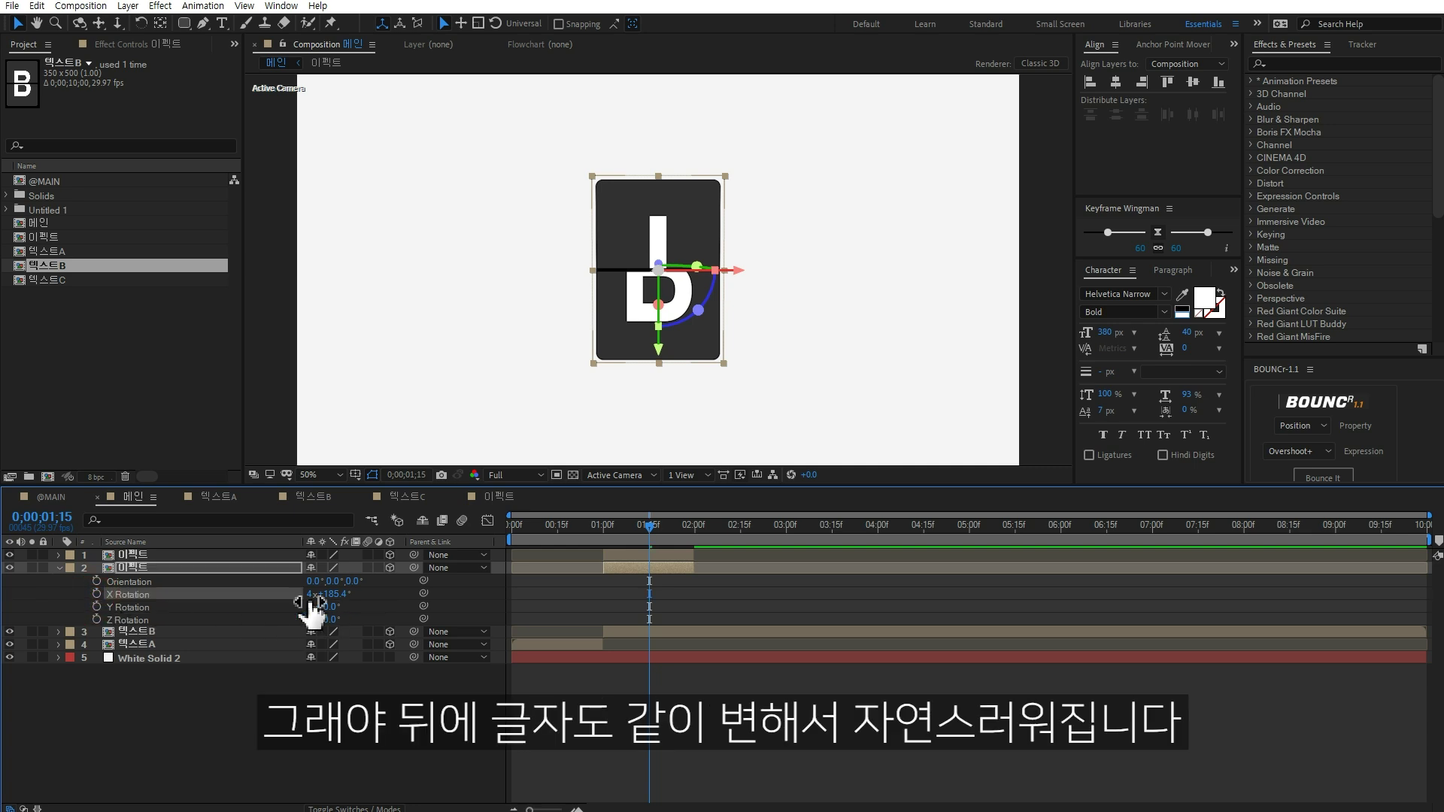
click(331, 594)
text(0)
key(Return)
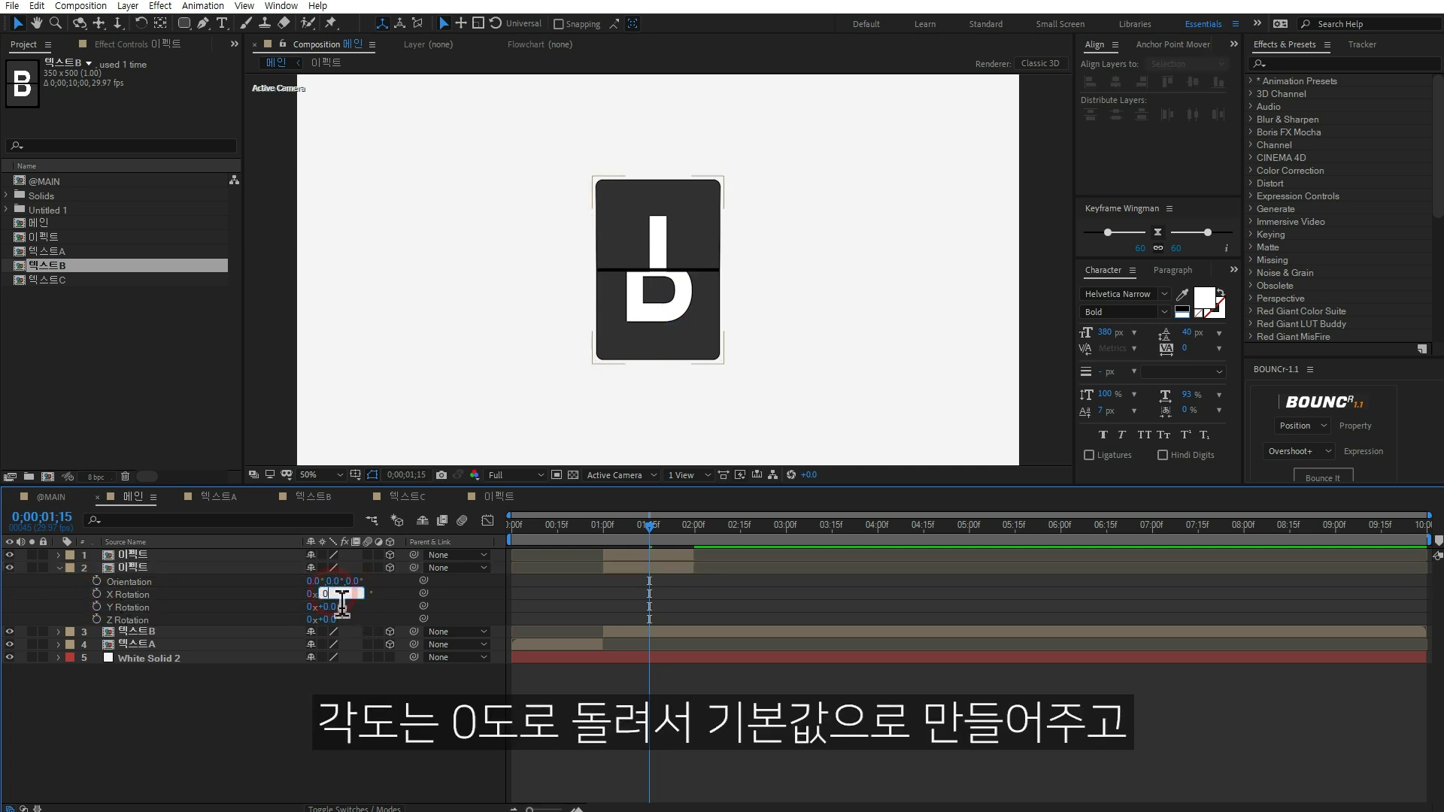
Try shifting the lower 이펙트 layer earlier and retrimming both ends to the original span, and undo it.
click(670, 568)
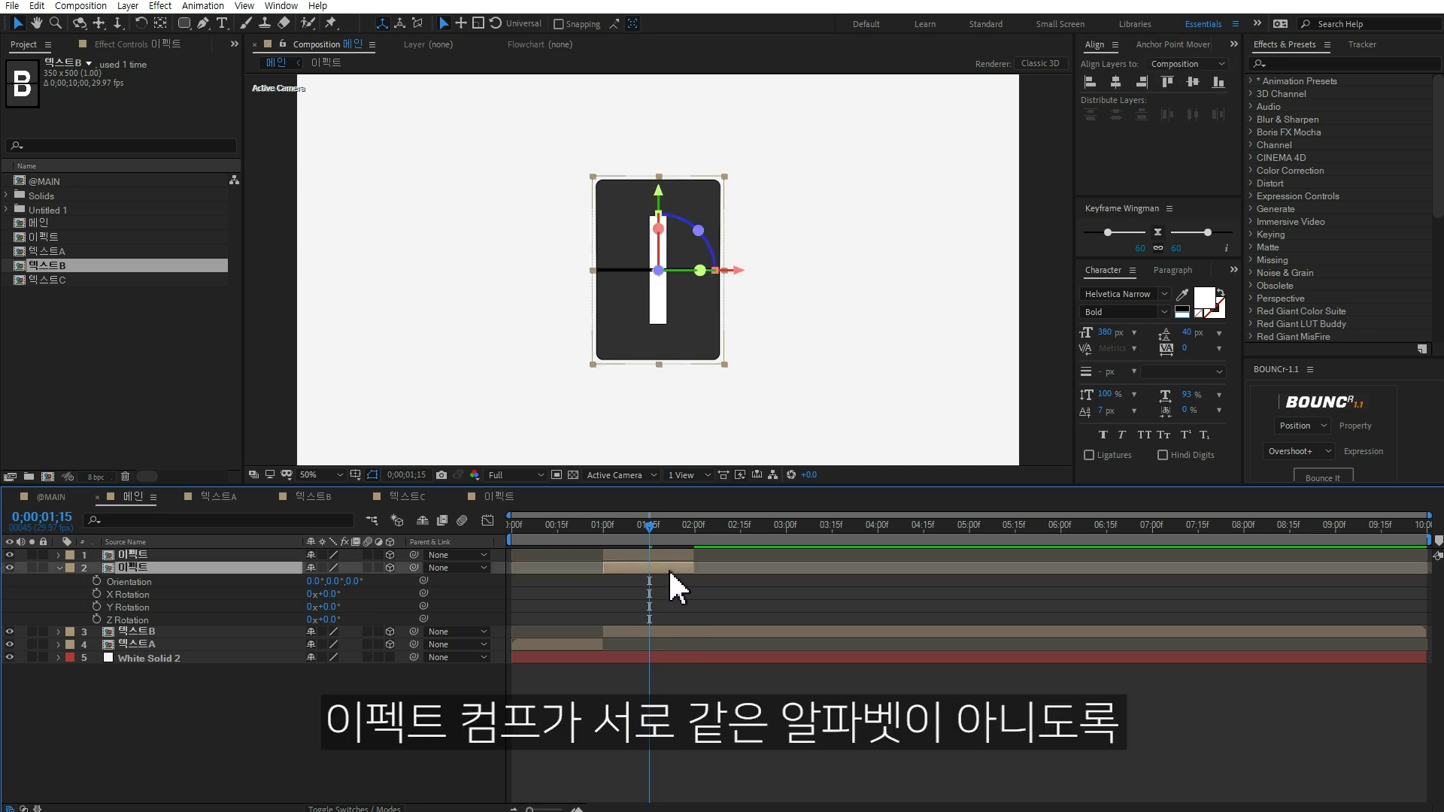
drag(672, 580, 675, 568)
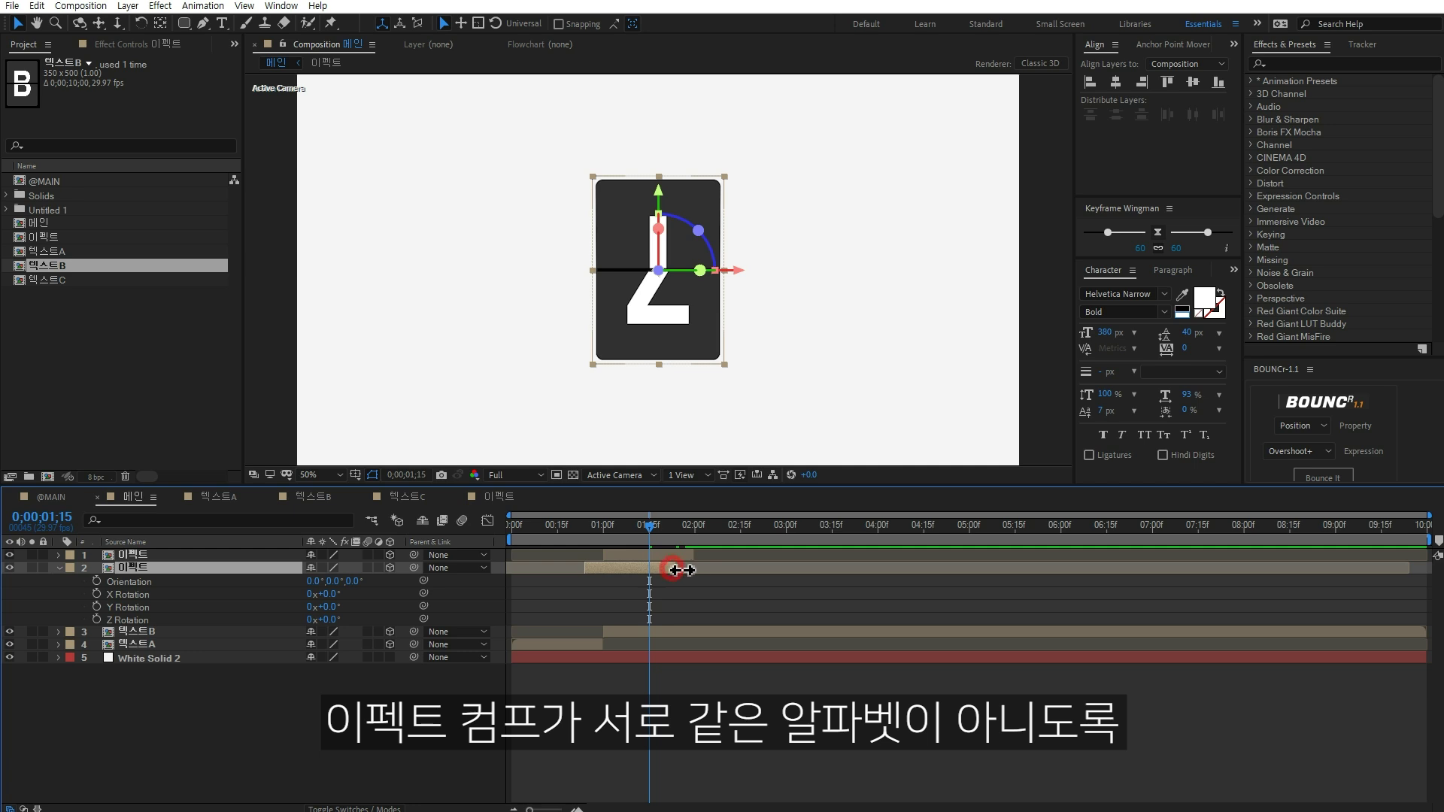
drag(690, 570, 696, 570)
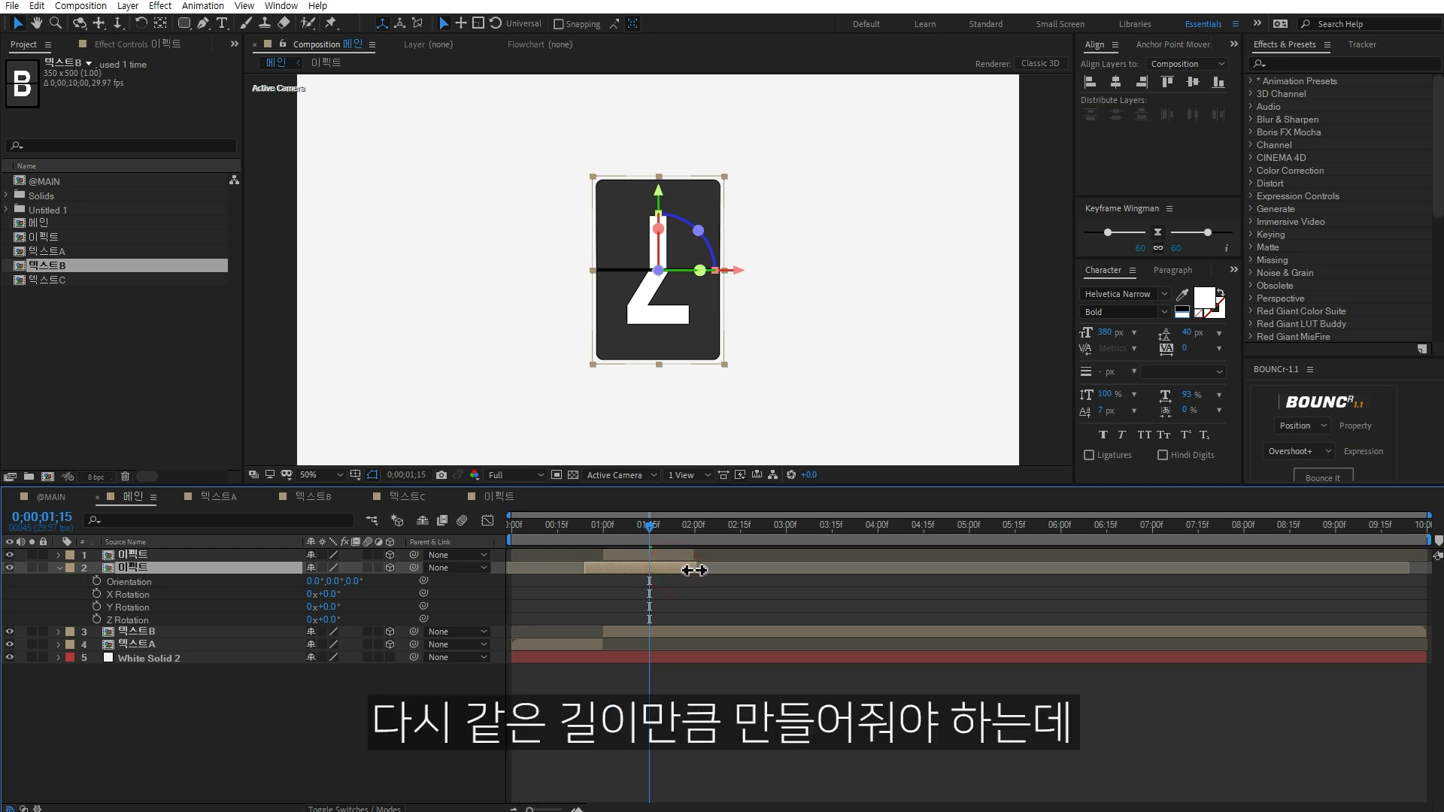
drag(582, 568, 601, 568)
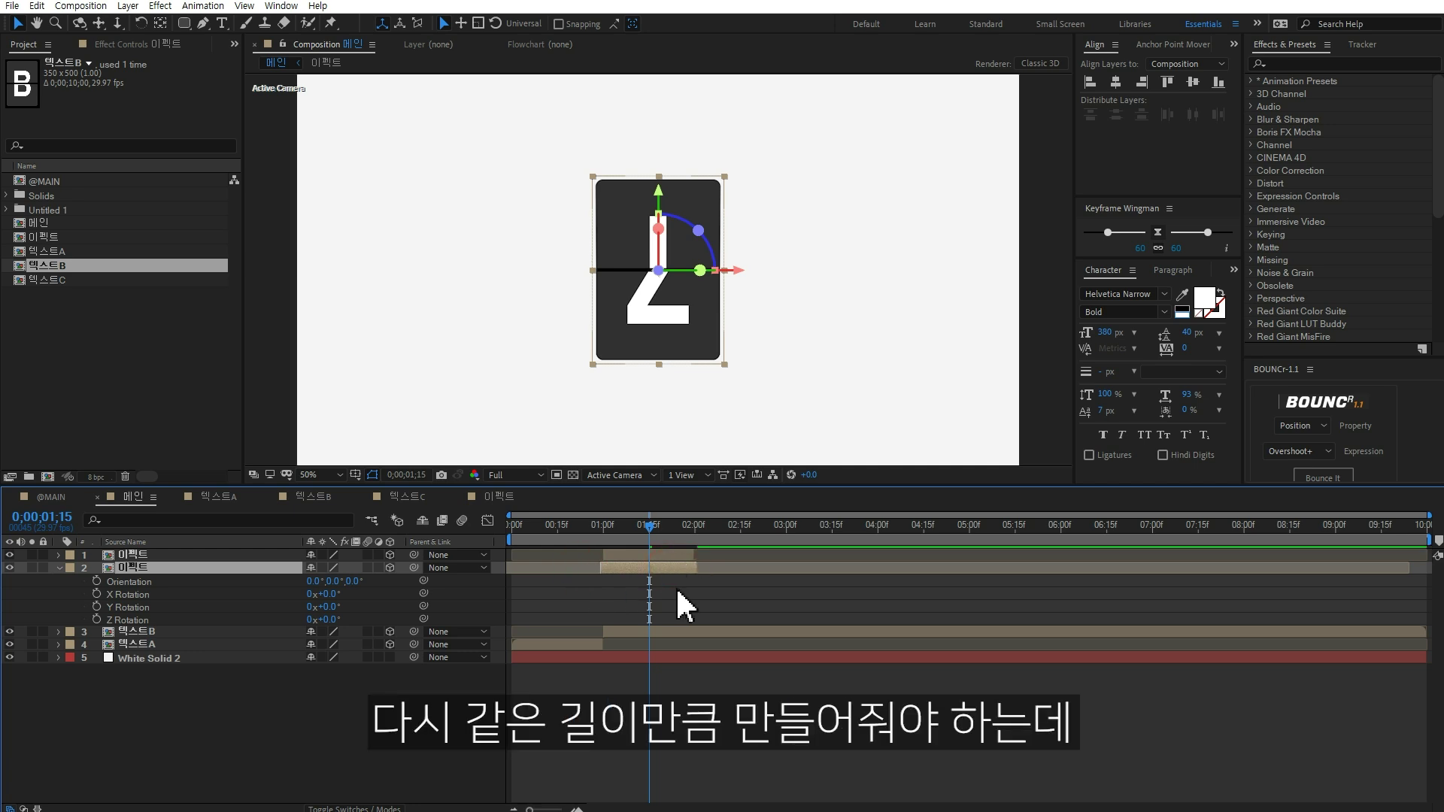
key(ctrl+z)
key(ctrl+z)
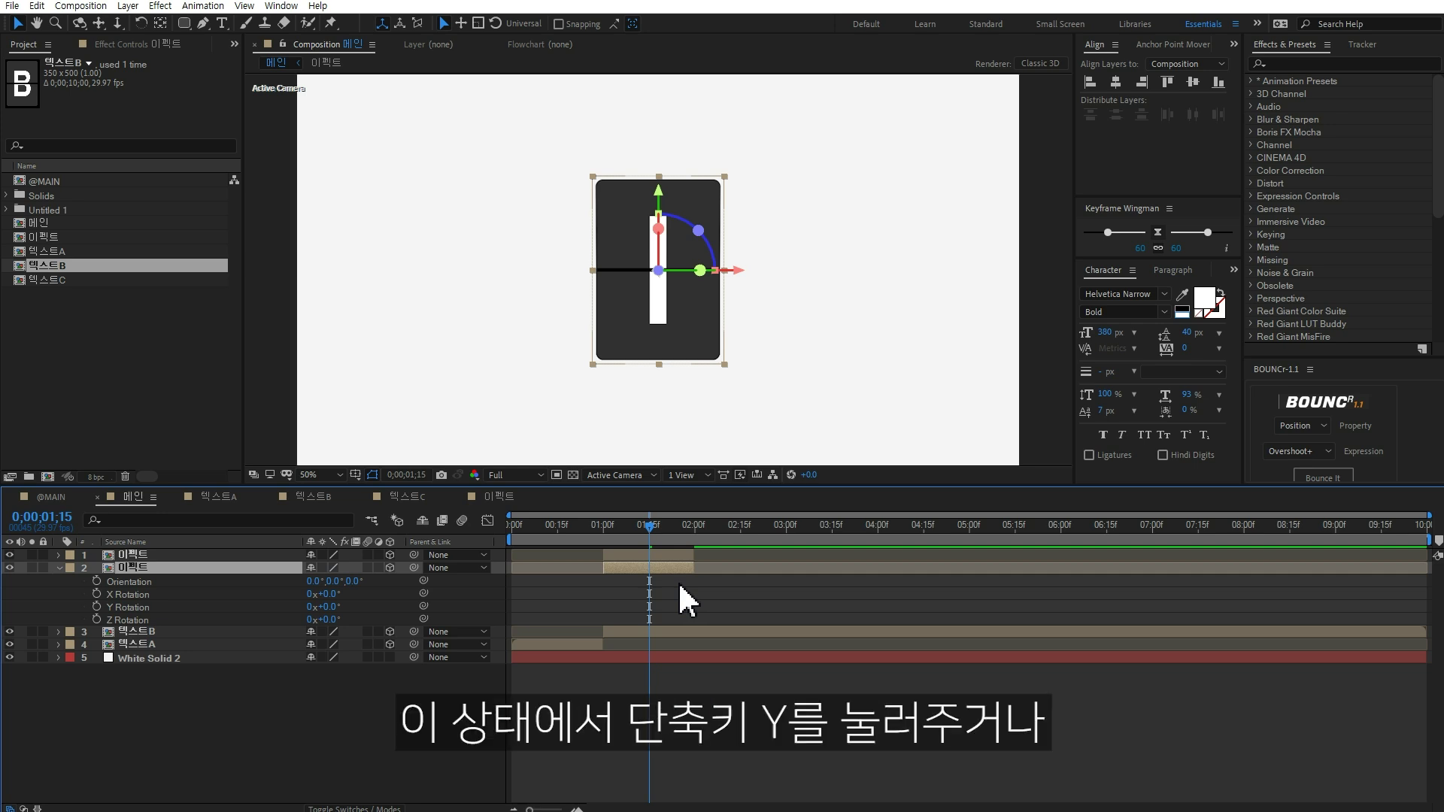
With the Pan Behind tool, slip the lower 이펙트 layer's content about 11 frames earlier and the upper one's about 40 frames, keeping their visible spans.
key(y)
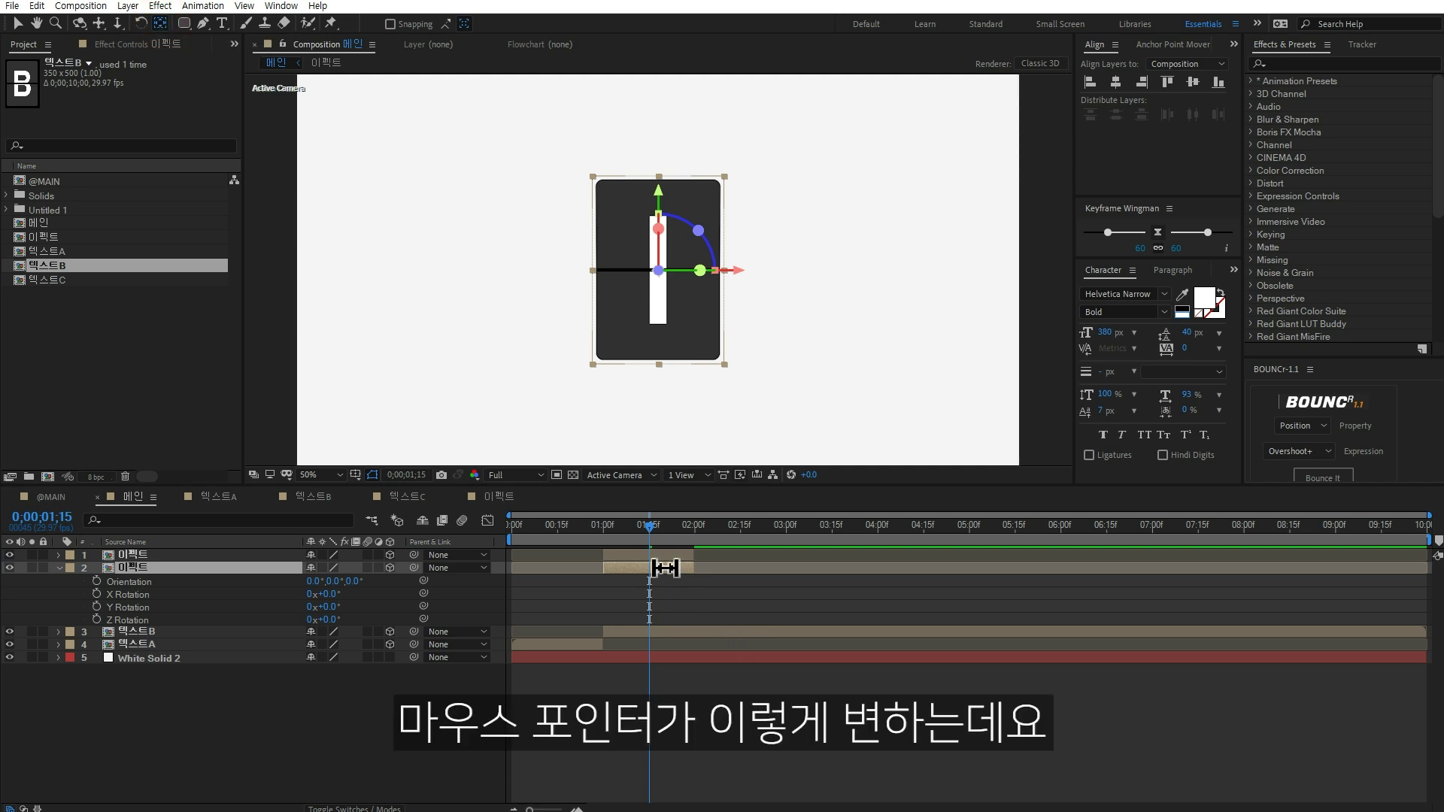
drag(665, 568, 633, 567)
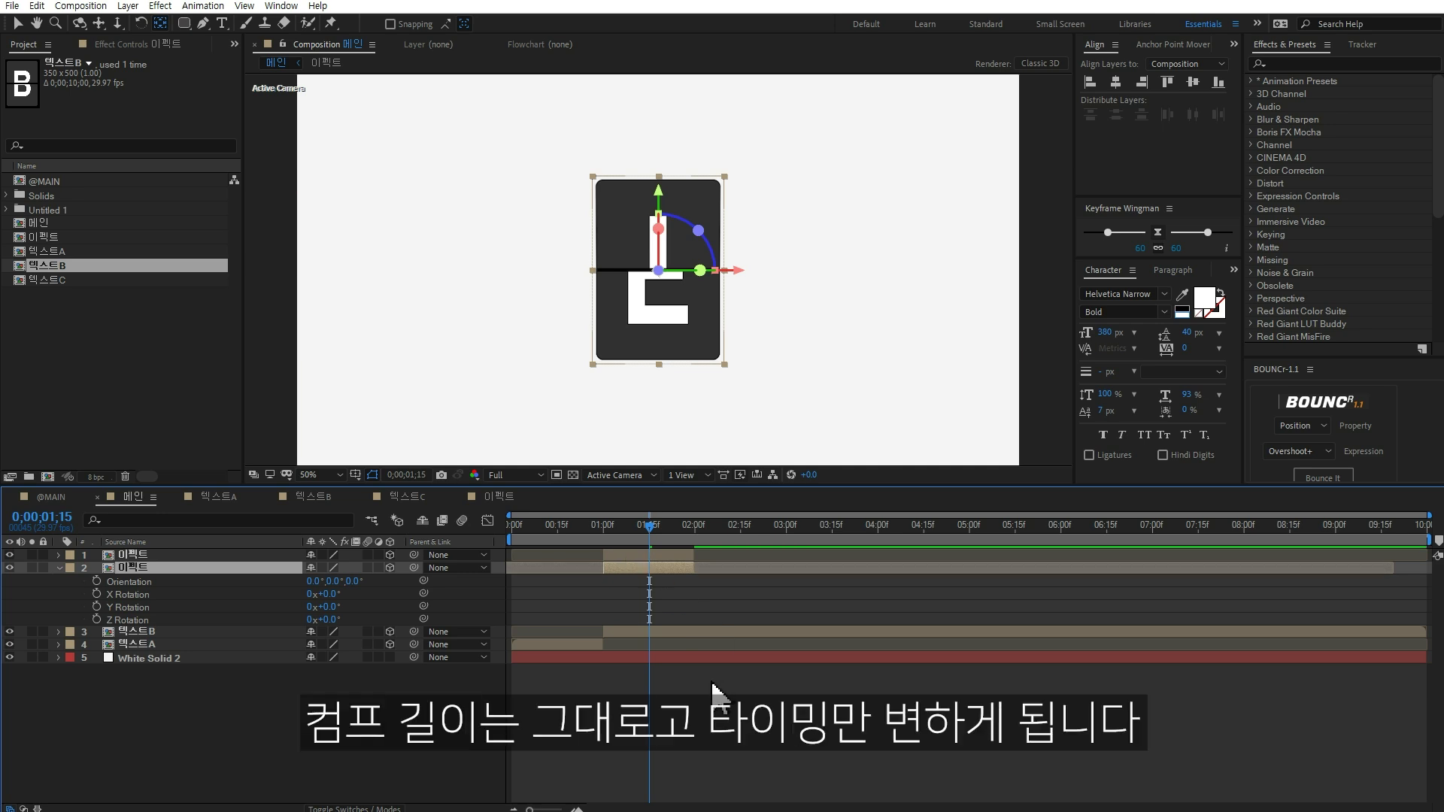
drag(662, 554, 555, 554)
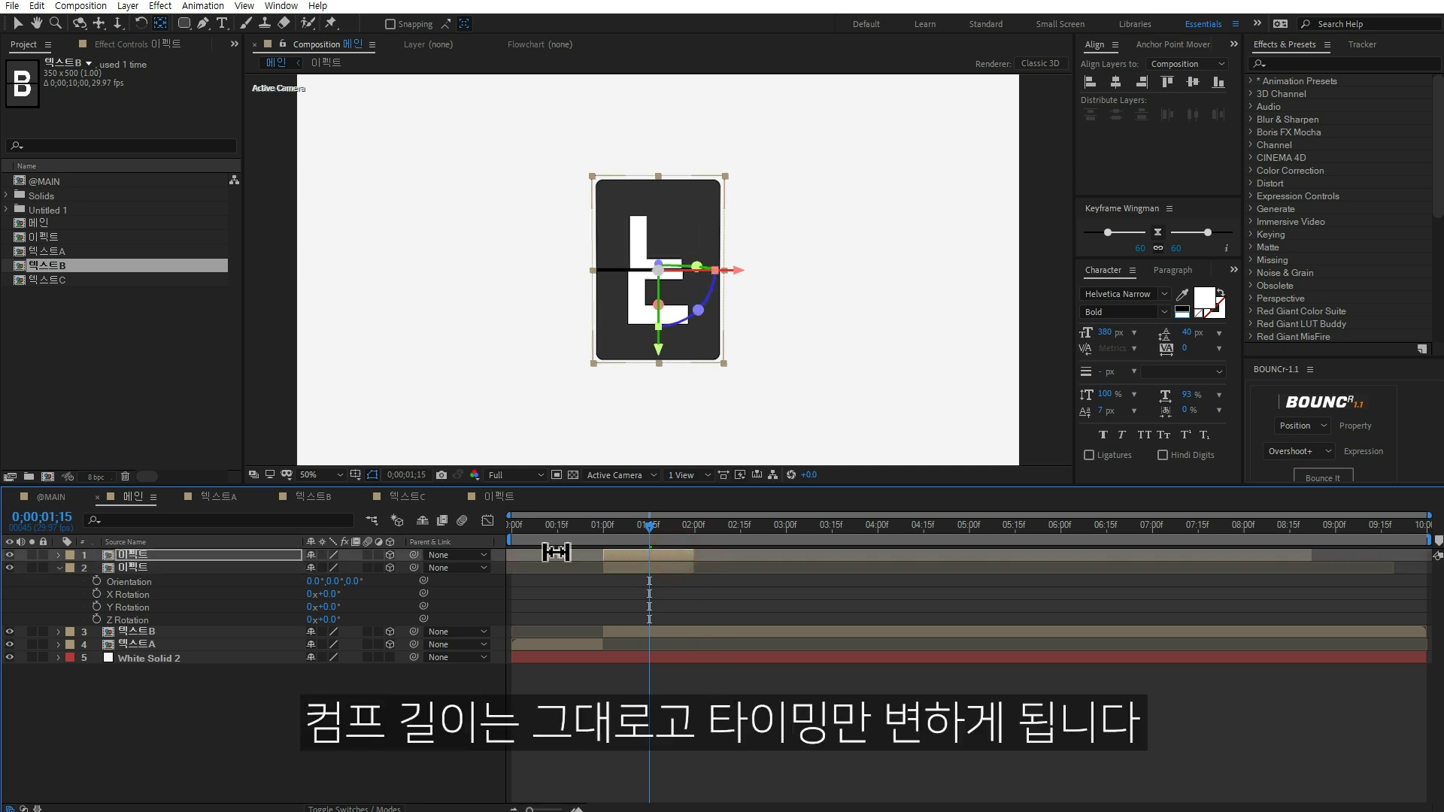
click(745, 726)
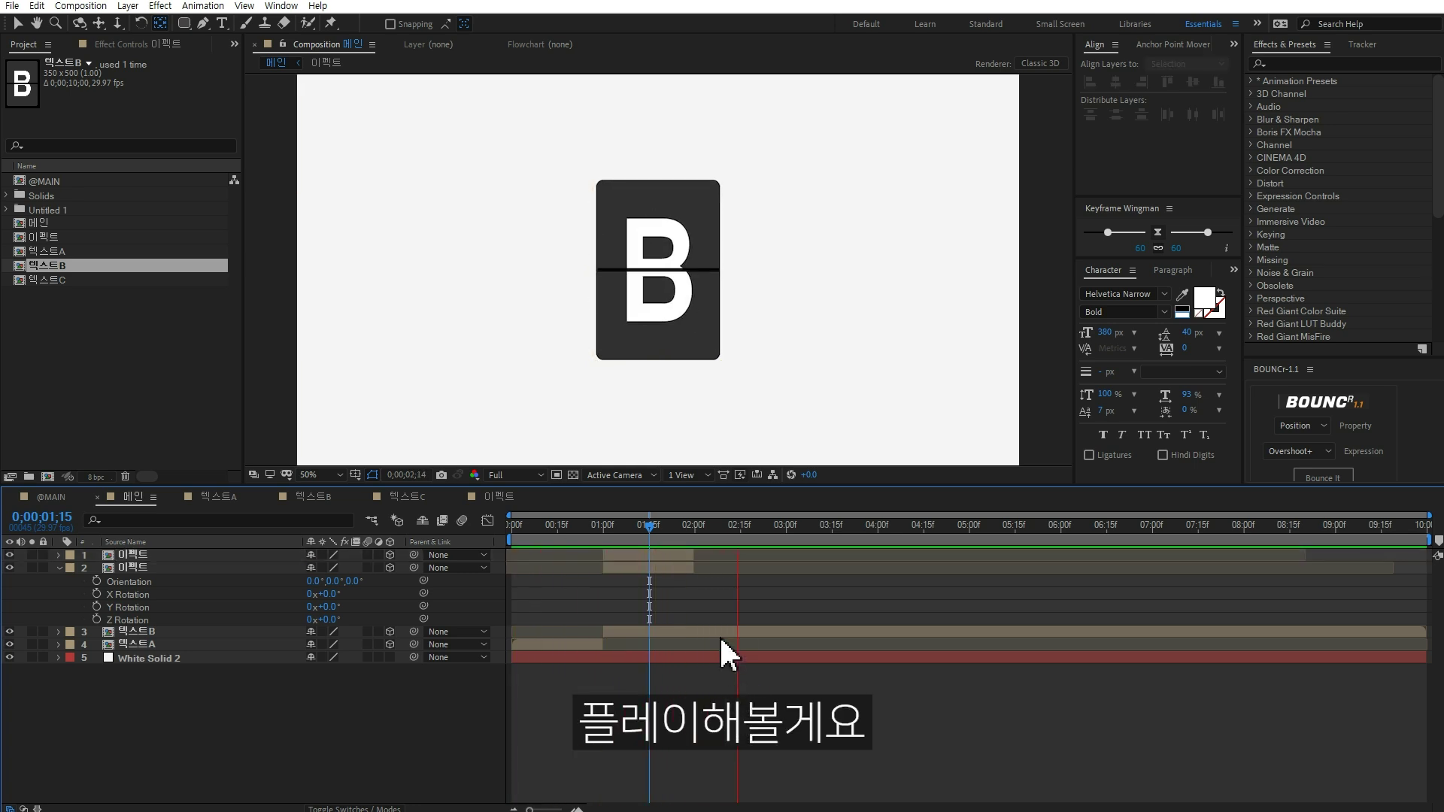
Shorten both 이펙트 layers together to end at about 0;00;01;20, and preview the change from A to B.
click(677, 568)
shift+click(677, 558)
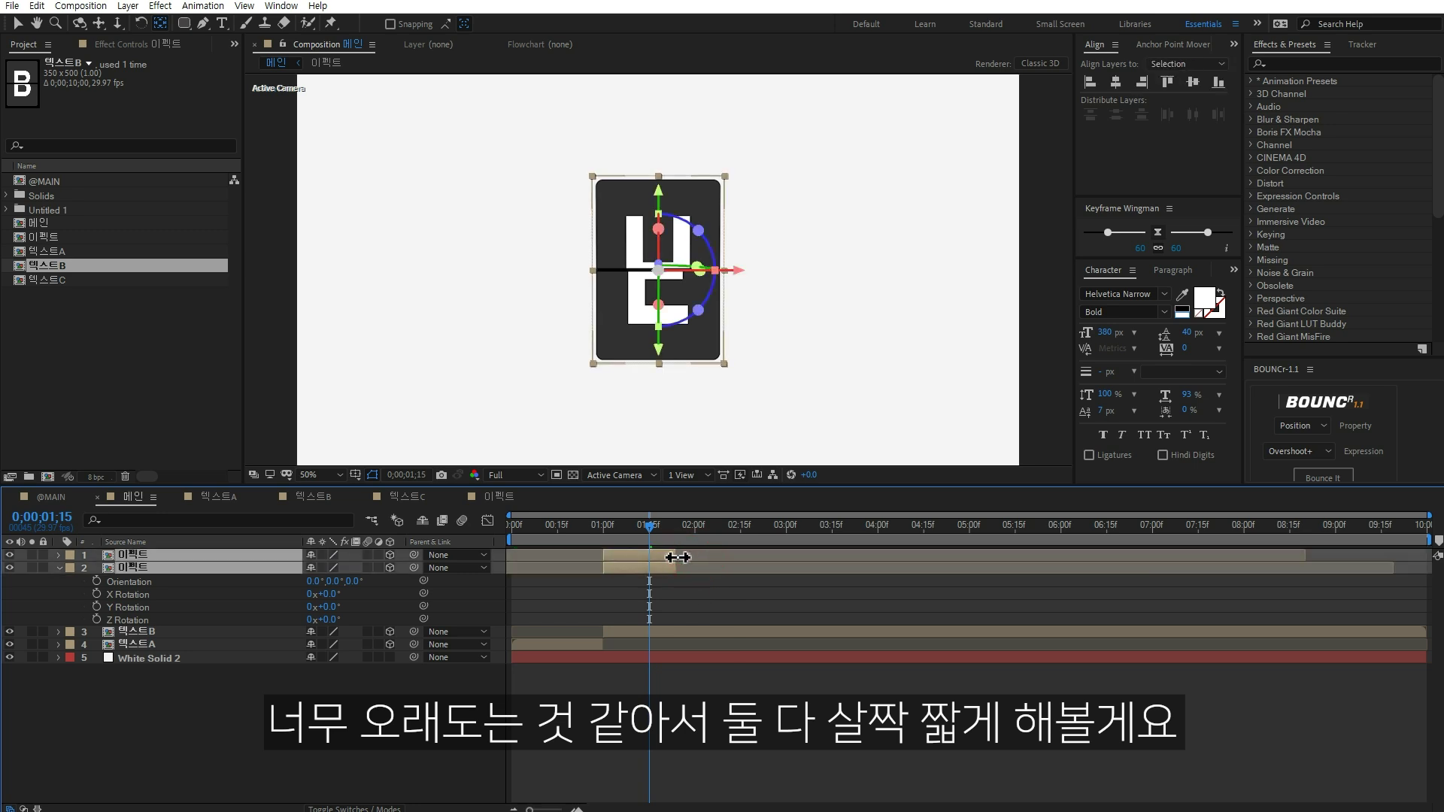
key(space)
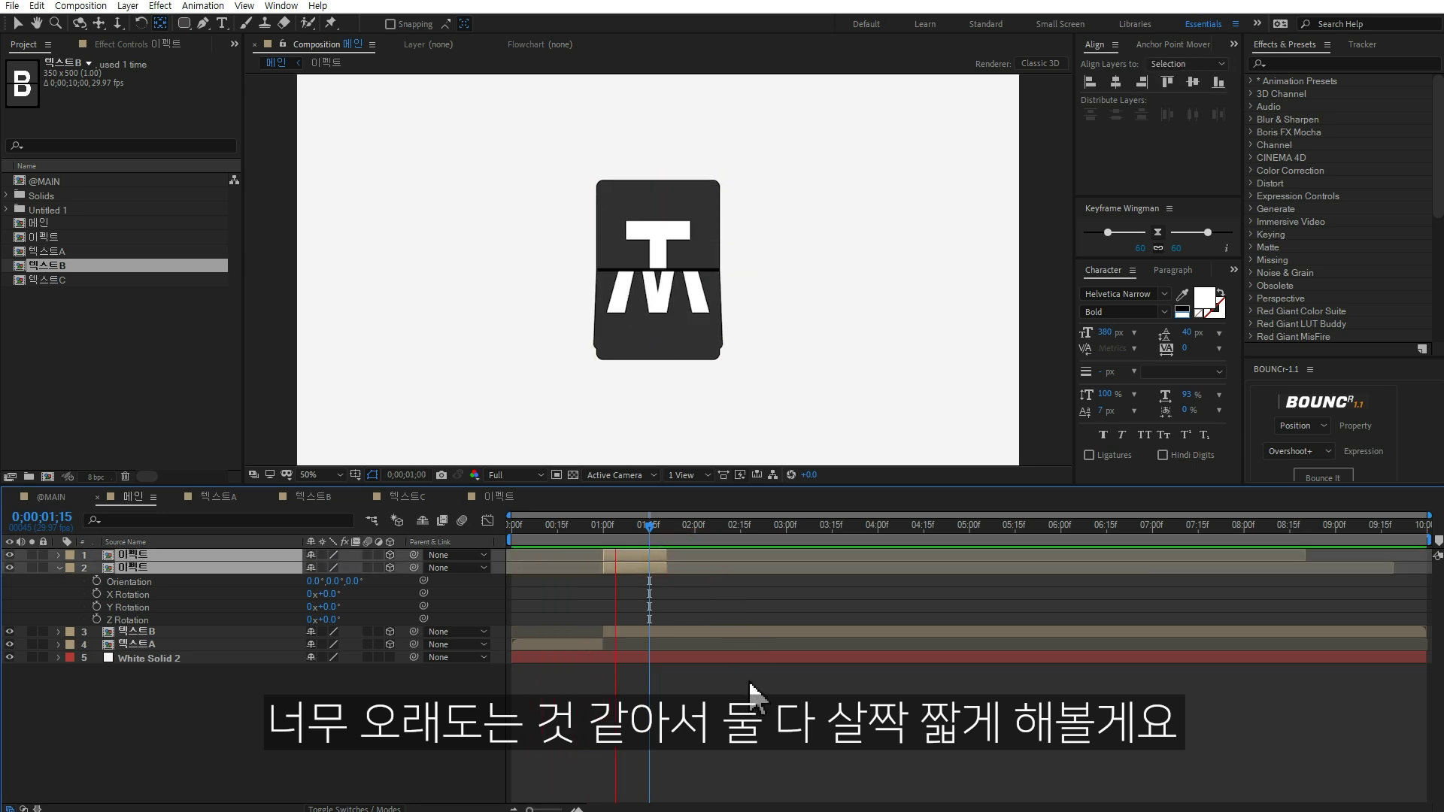
Collapse the open layer properties and give the two 이펙트 layers, 텍스트B and 텍스트A the Yellow label.
key(space)
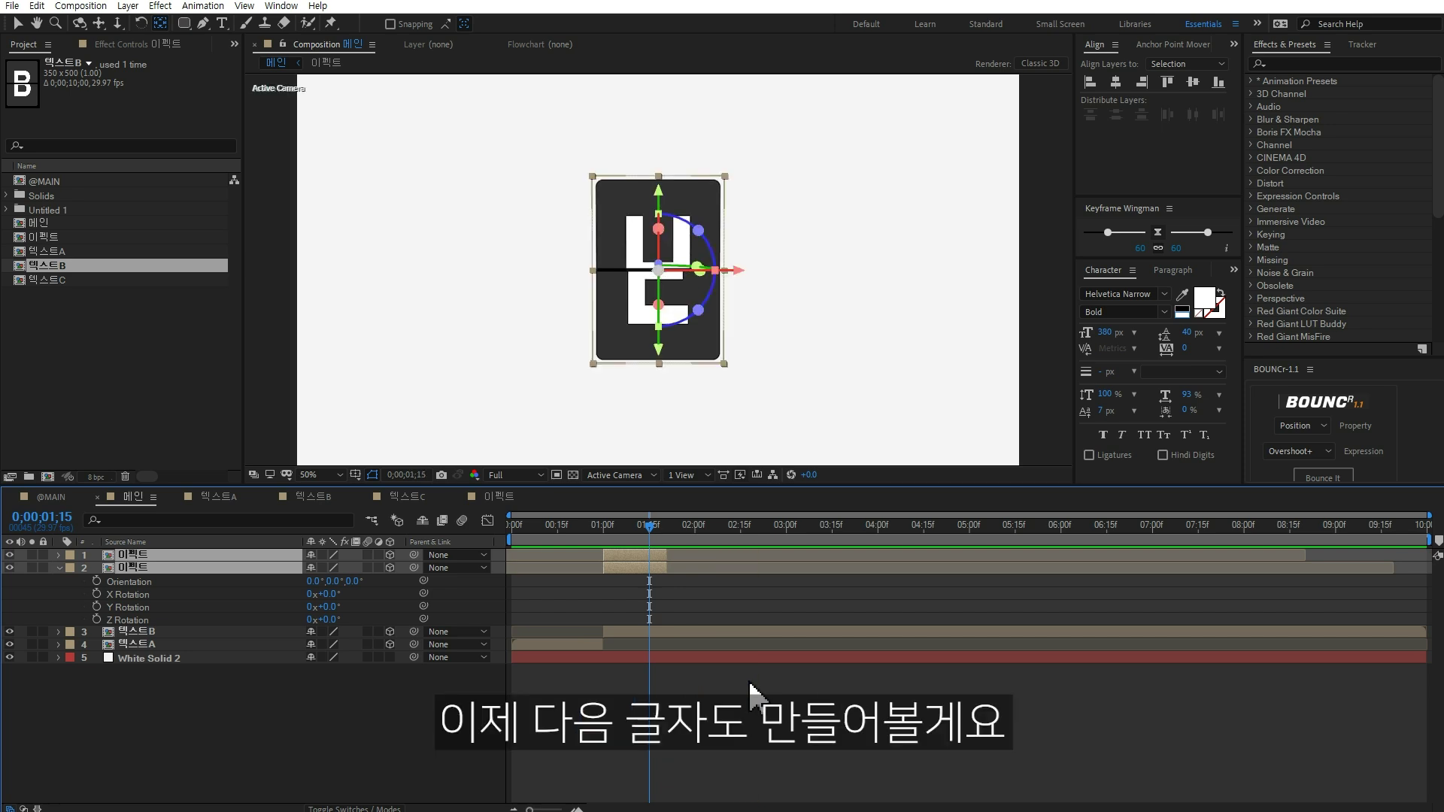
click(639, 736)
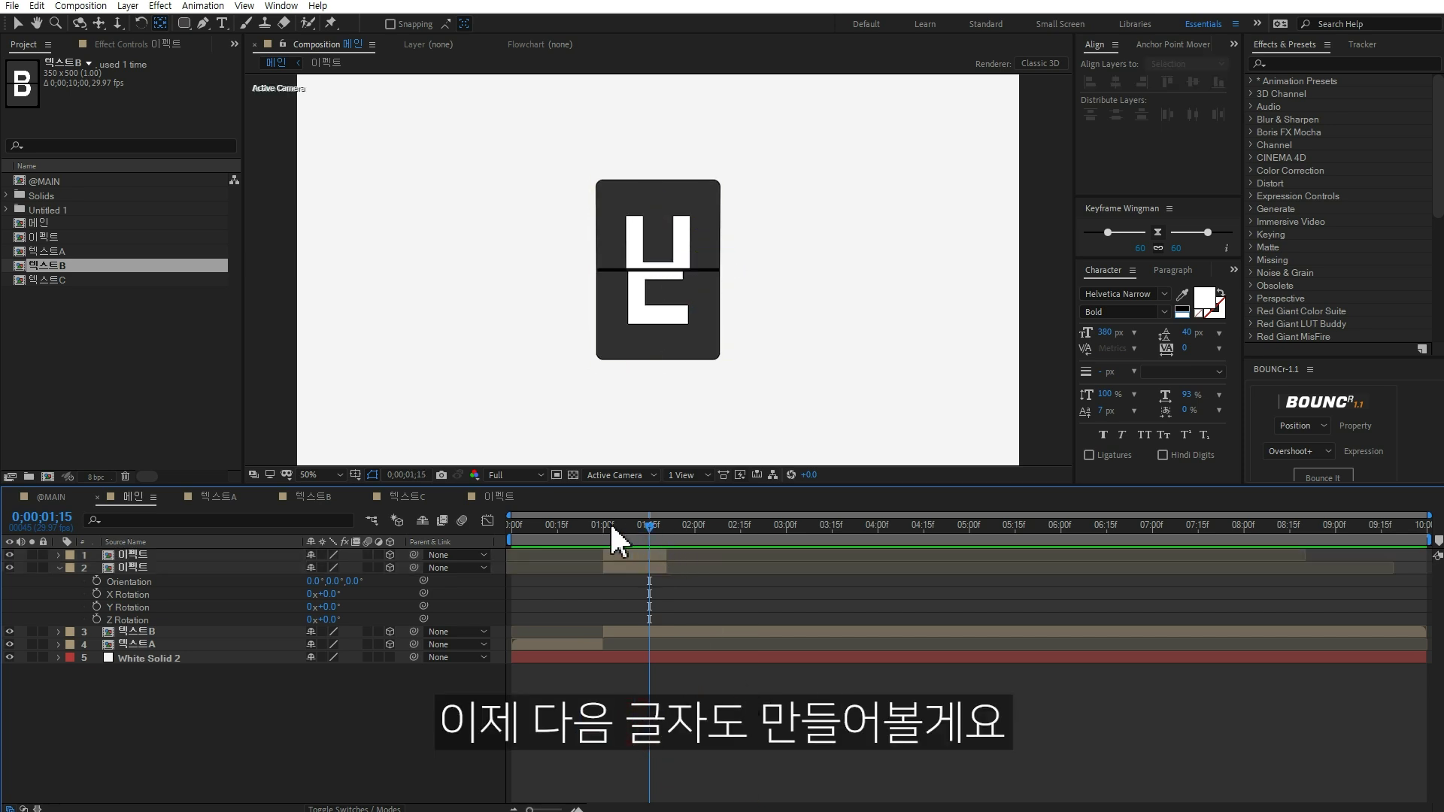
drag(610, 521, 588, 524)
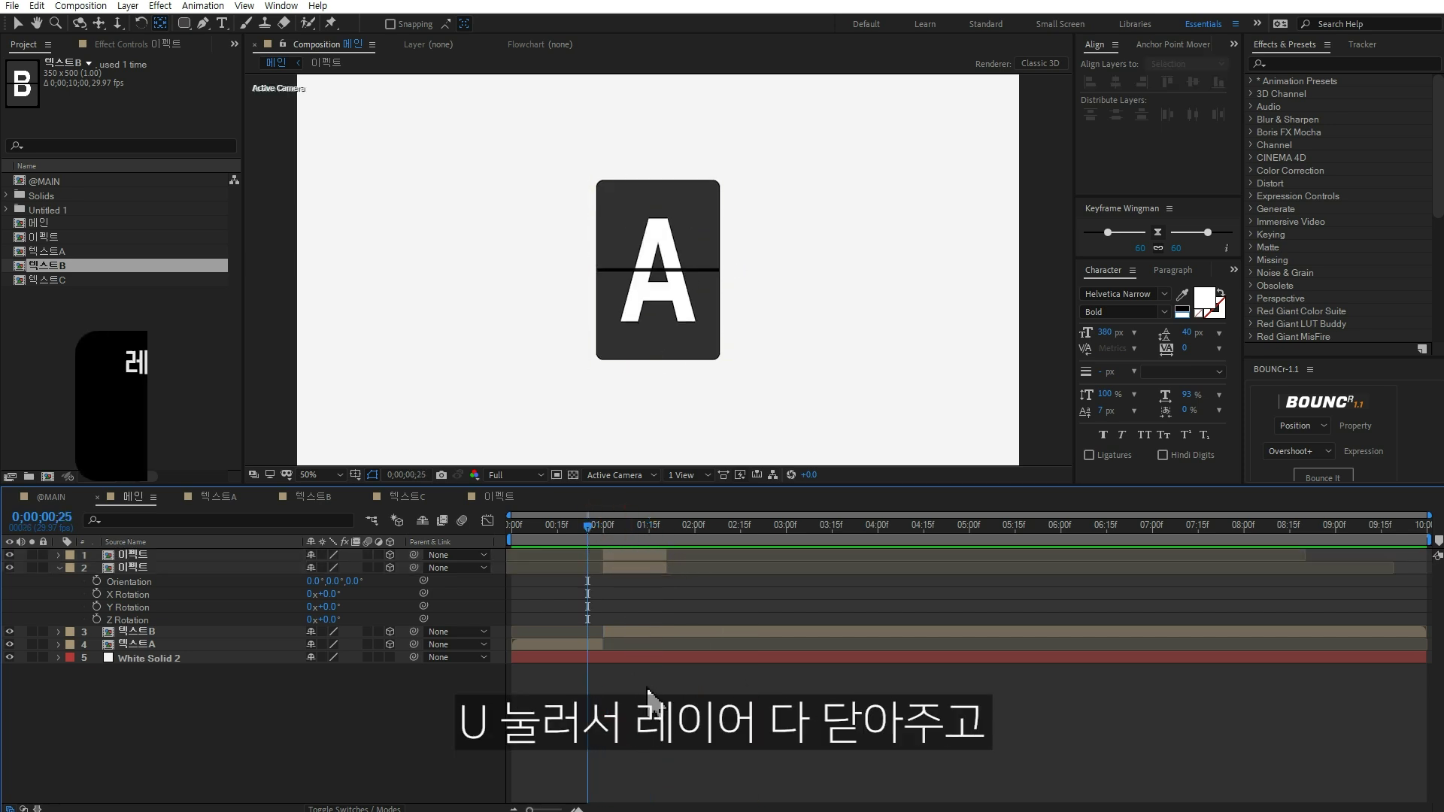
key(u)
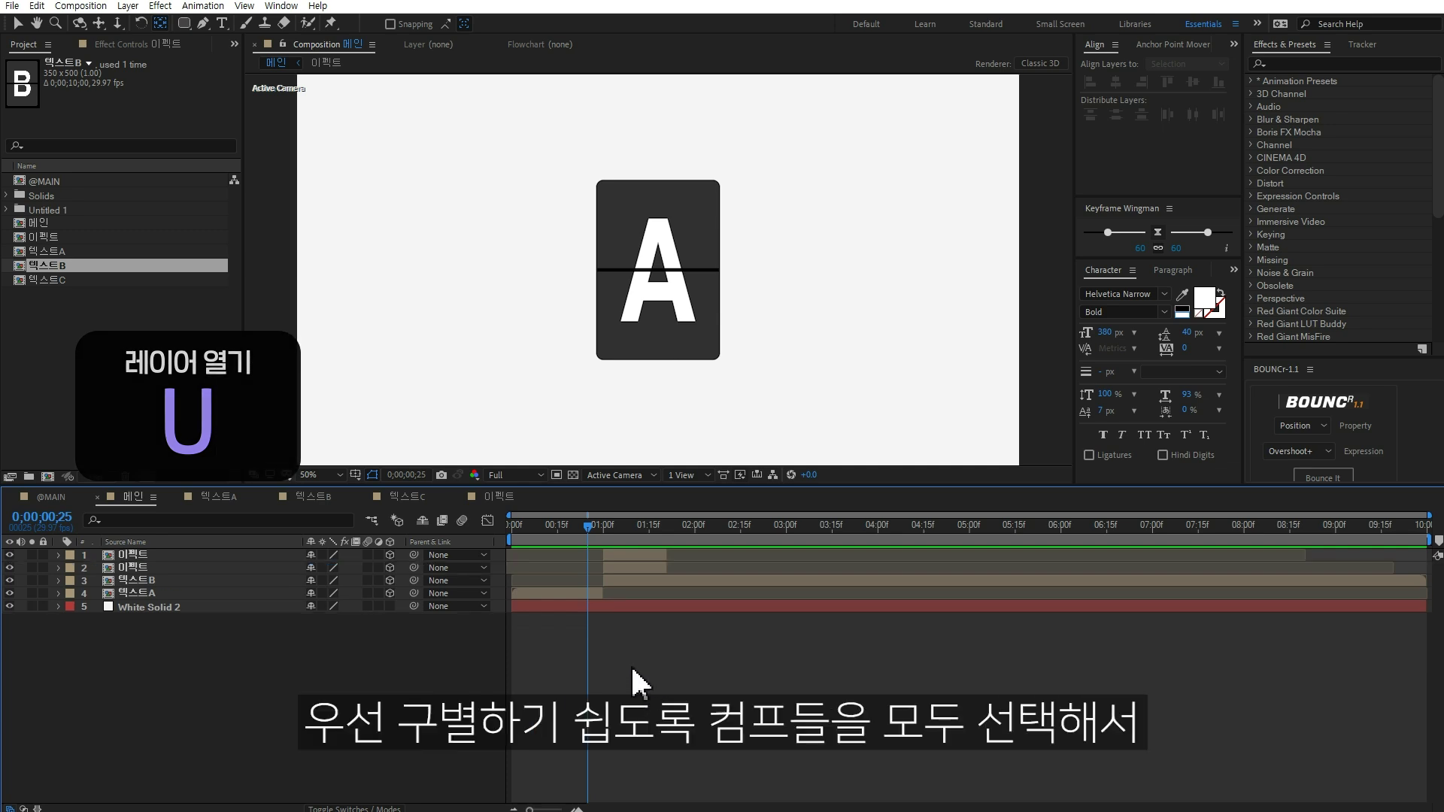
click(616, 555)
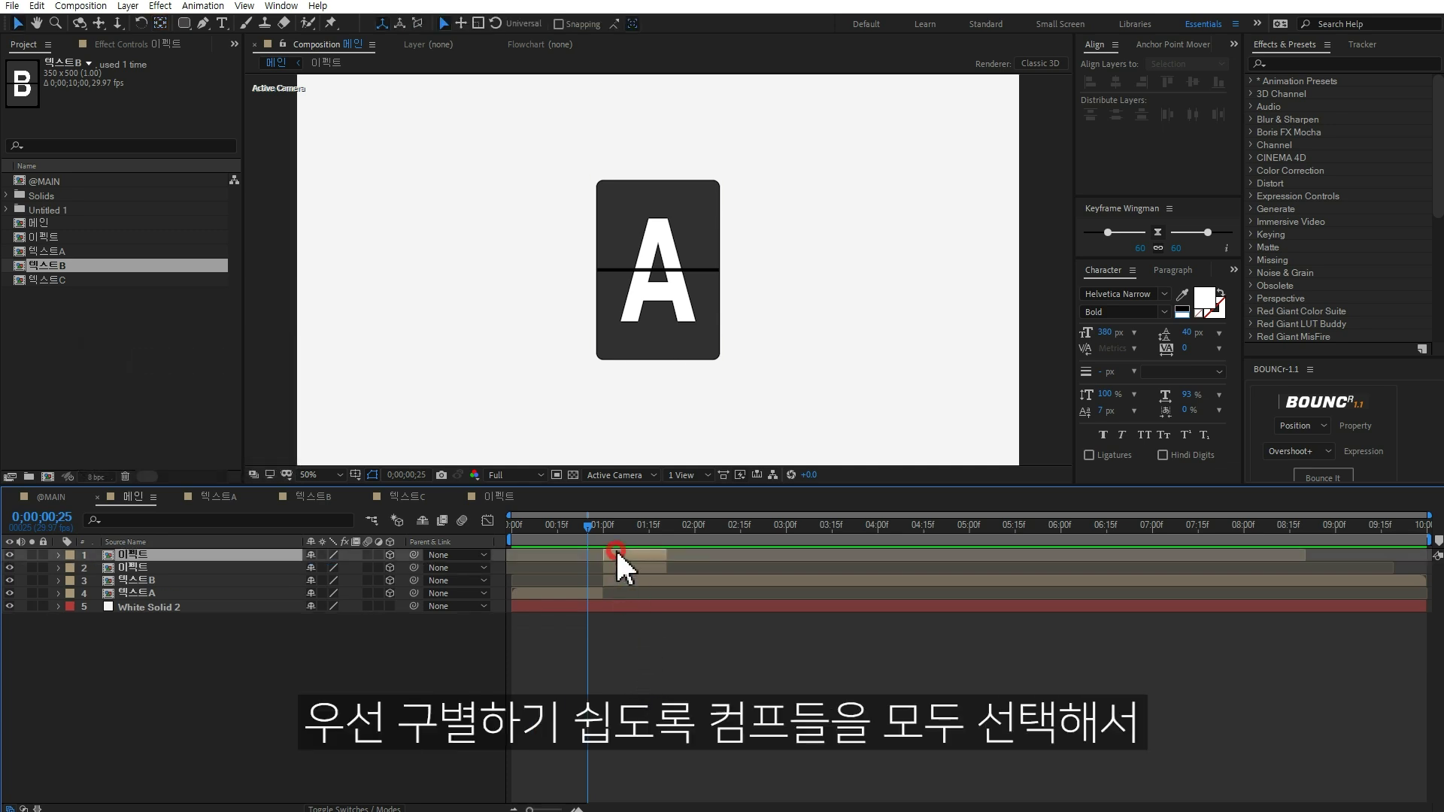
shift+click(591, 591)
click(77, 560)
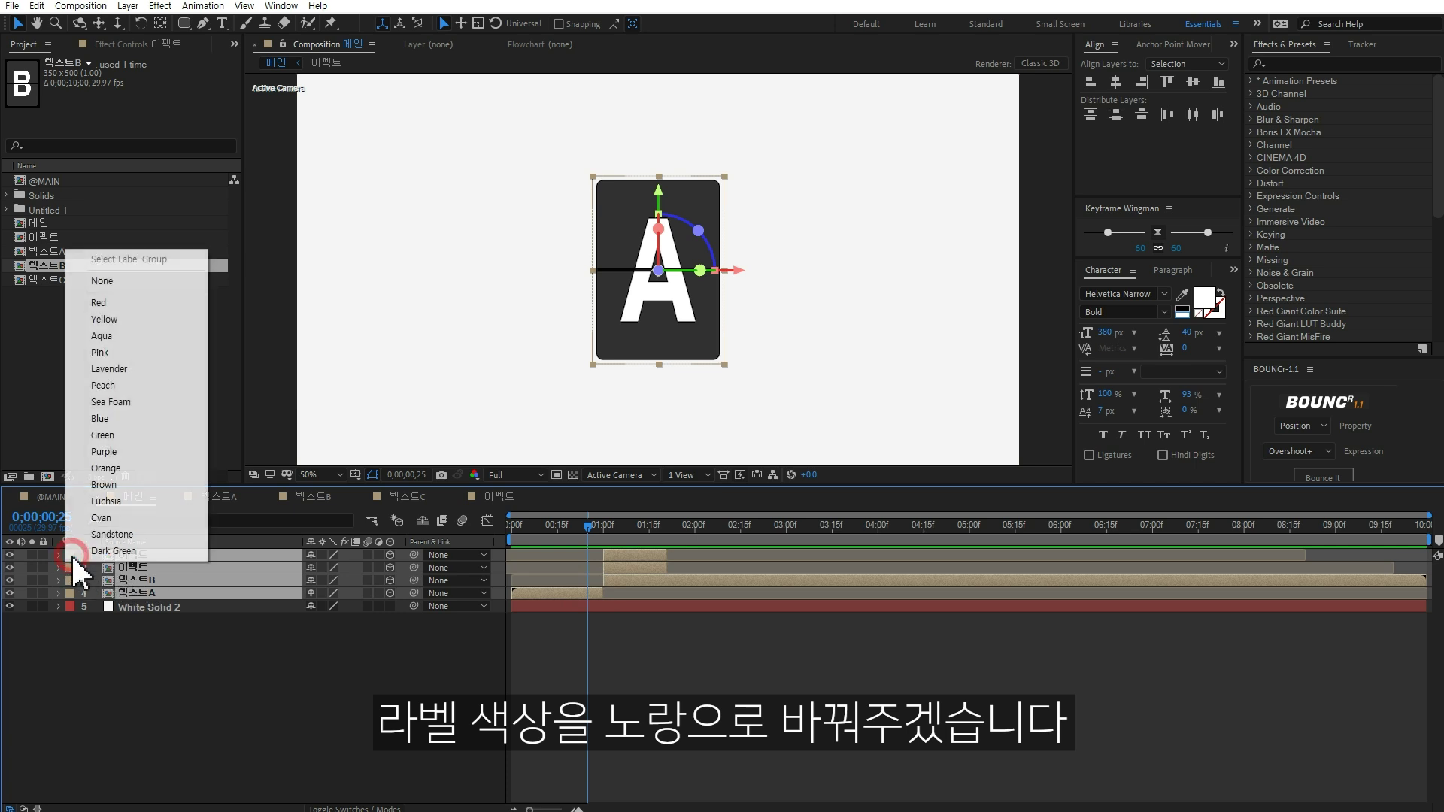
click(125, 318)
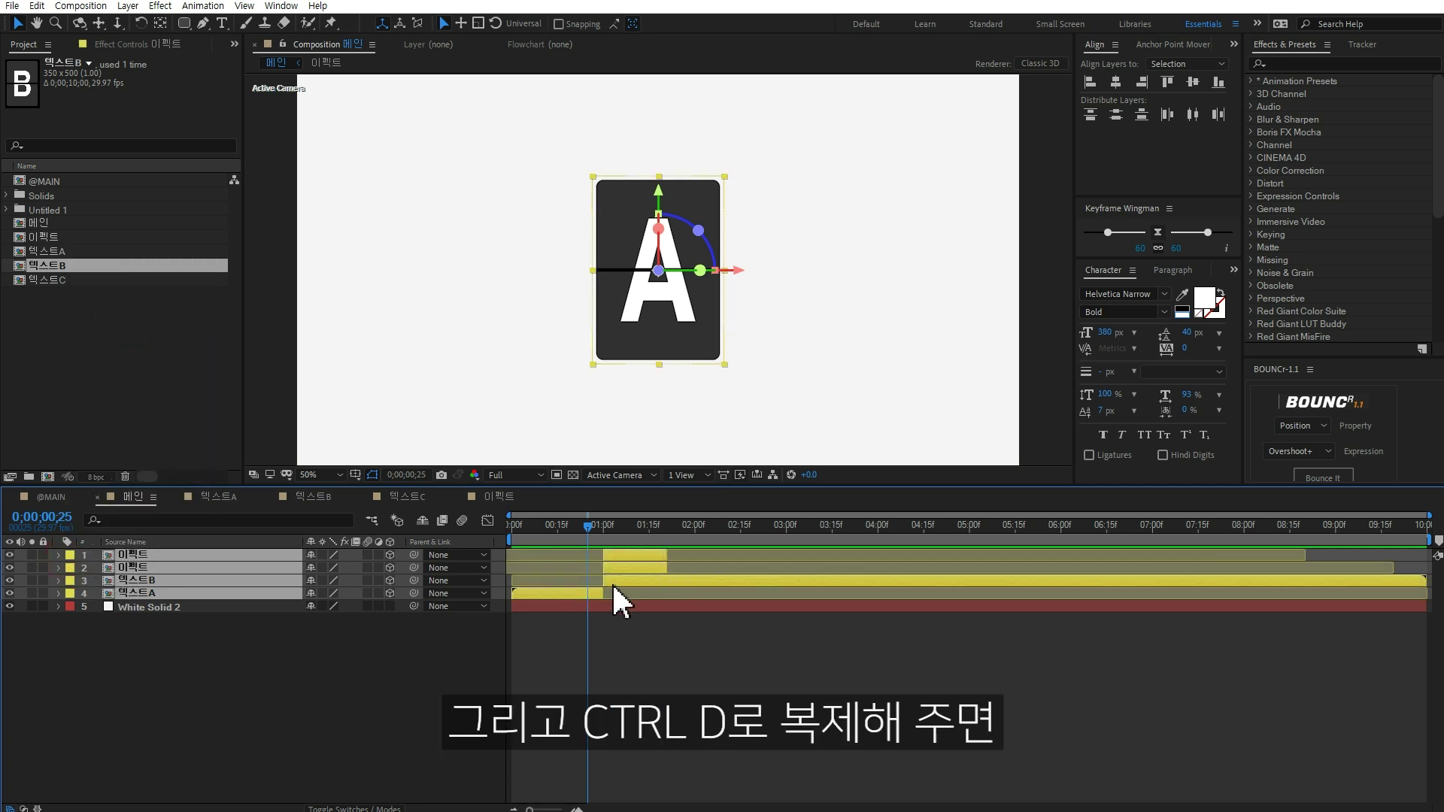
Duplicate the four yellow layers, group the copies at the top of the stack and label them Purple.
key(ctrl+d)
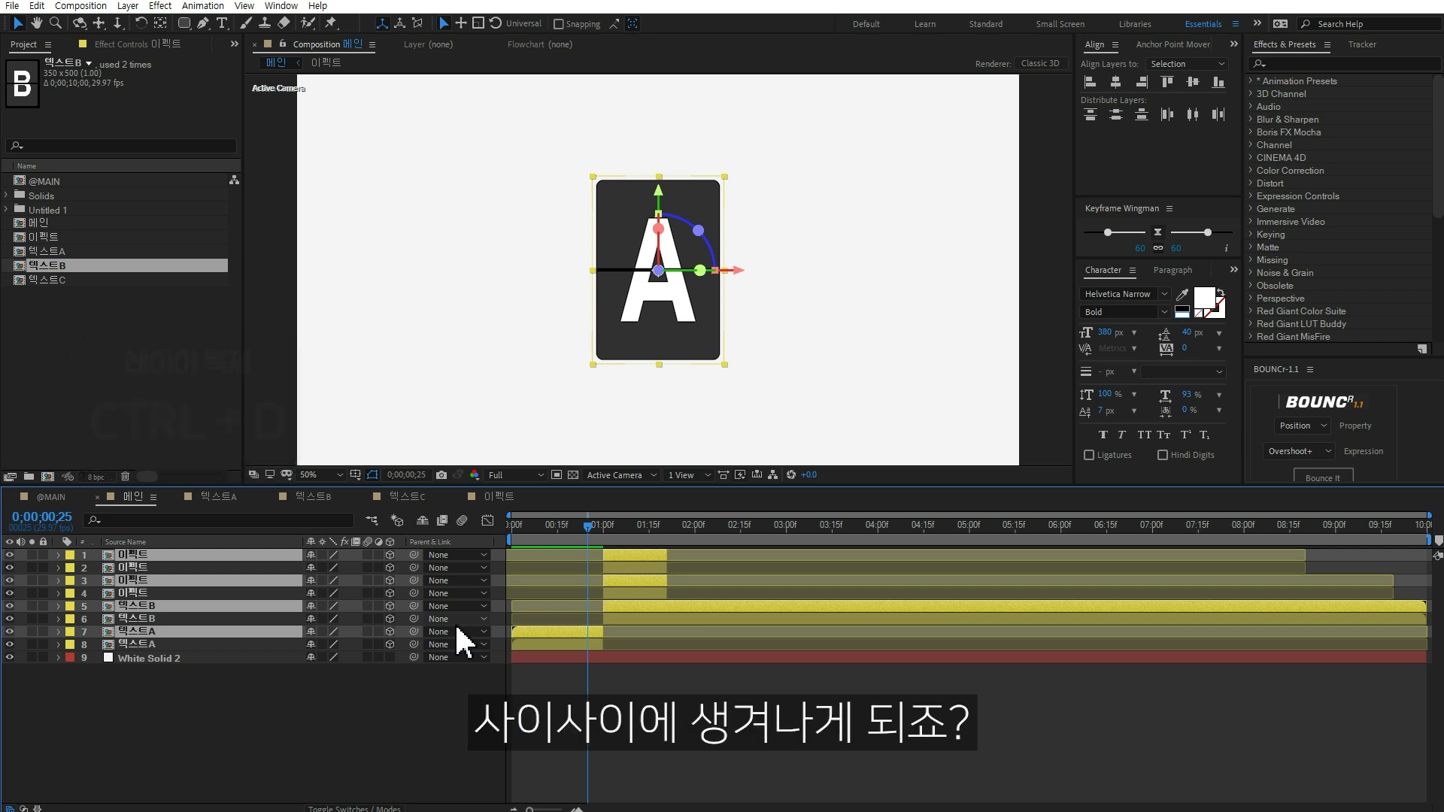
mouse_move(235, 611)
mouse_down()
mouse_move(166, 579)
mouse_move(220, 586)
mouse_up()
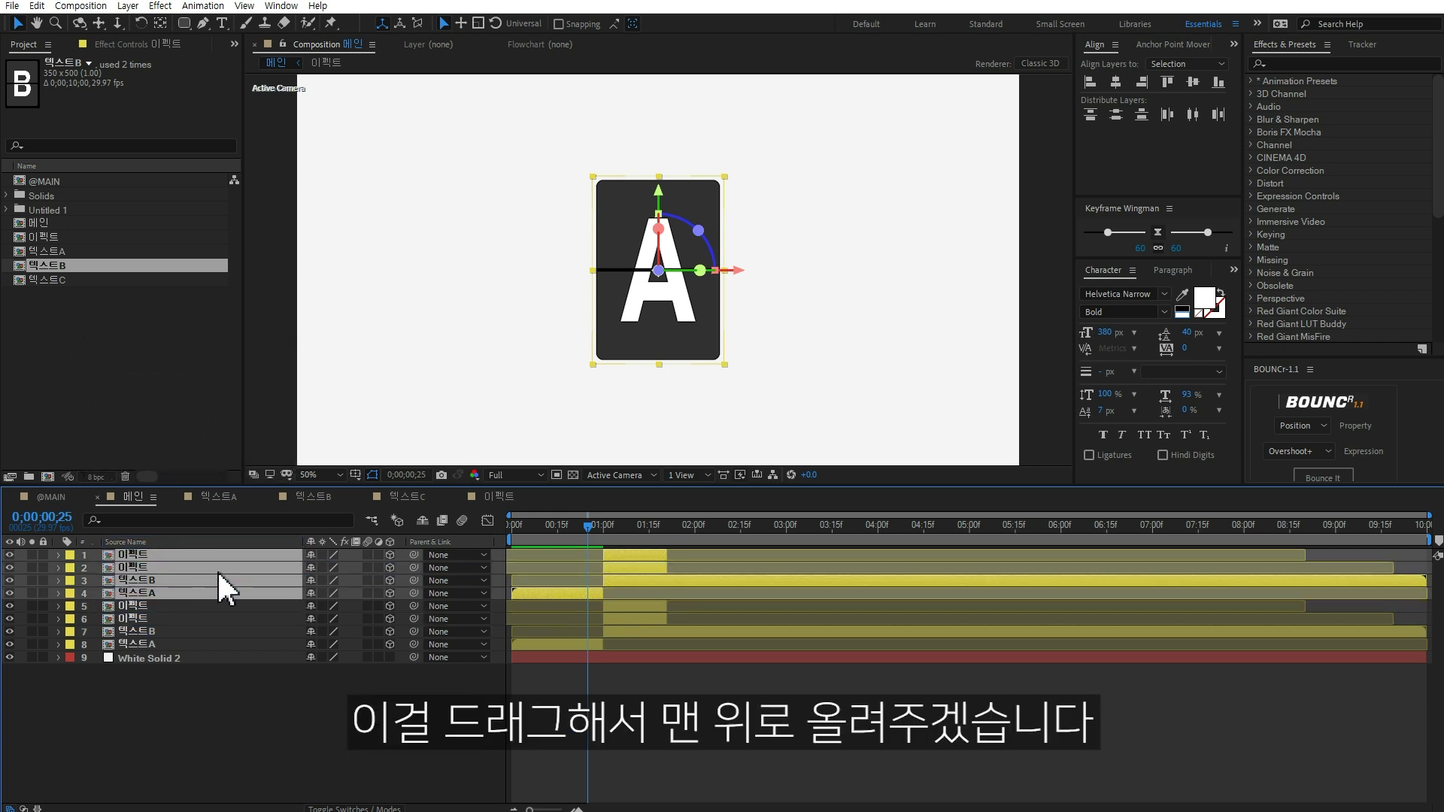
click(70, 556)
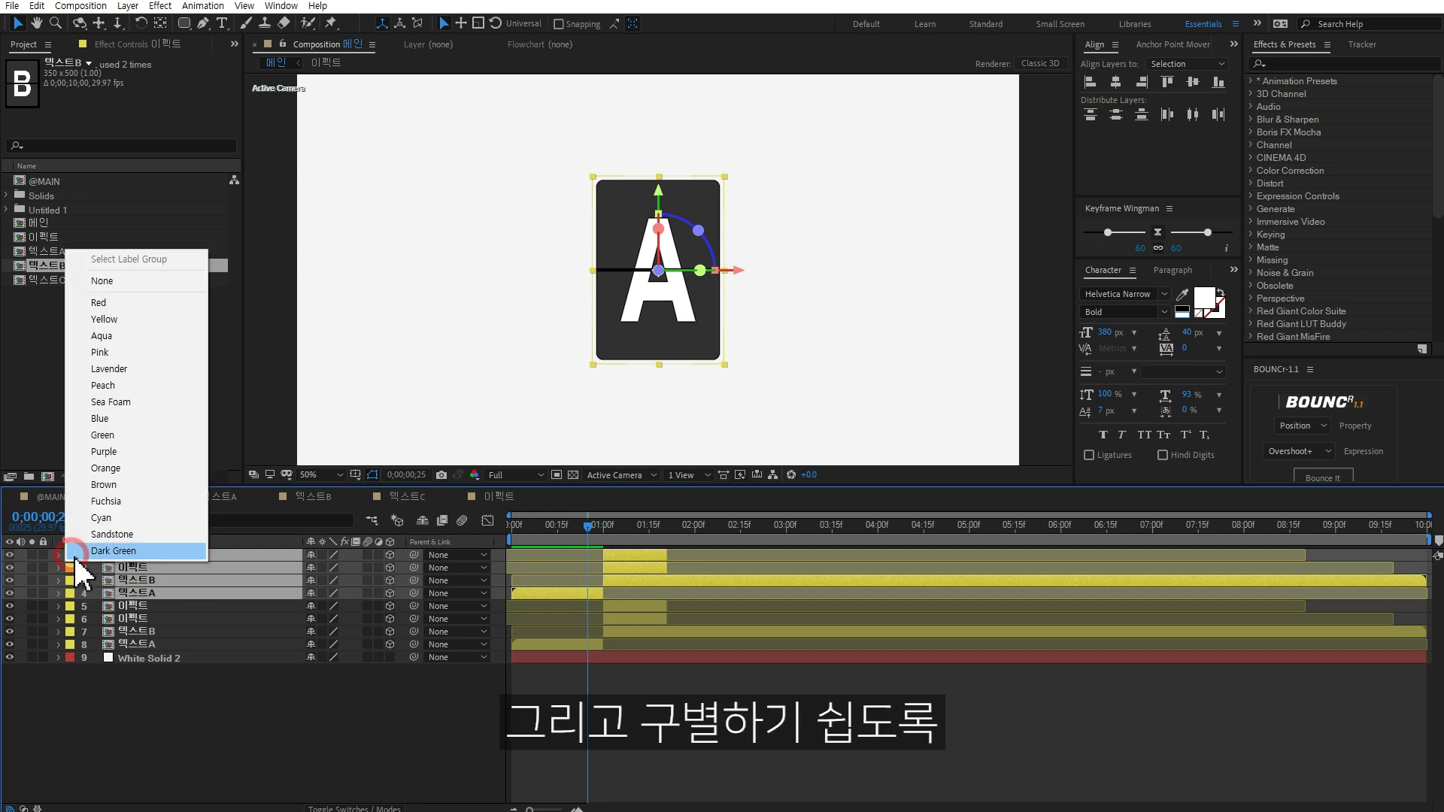
click(109, 451)
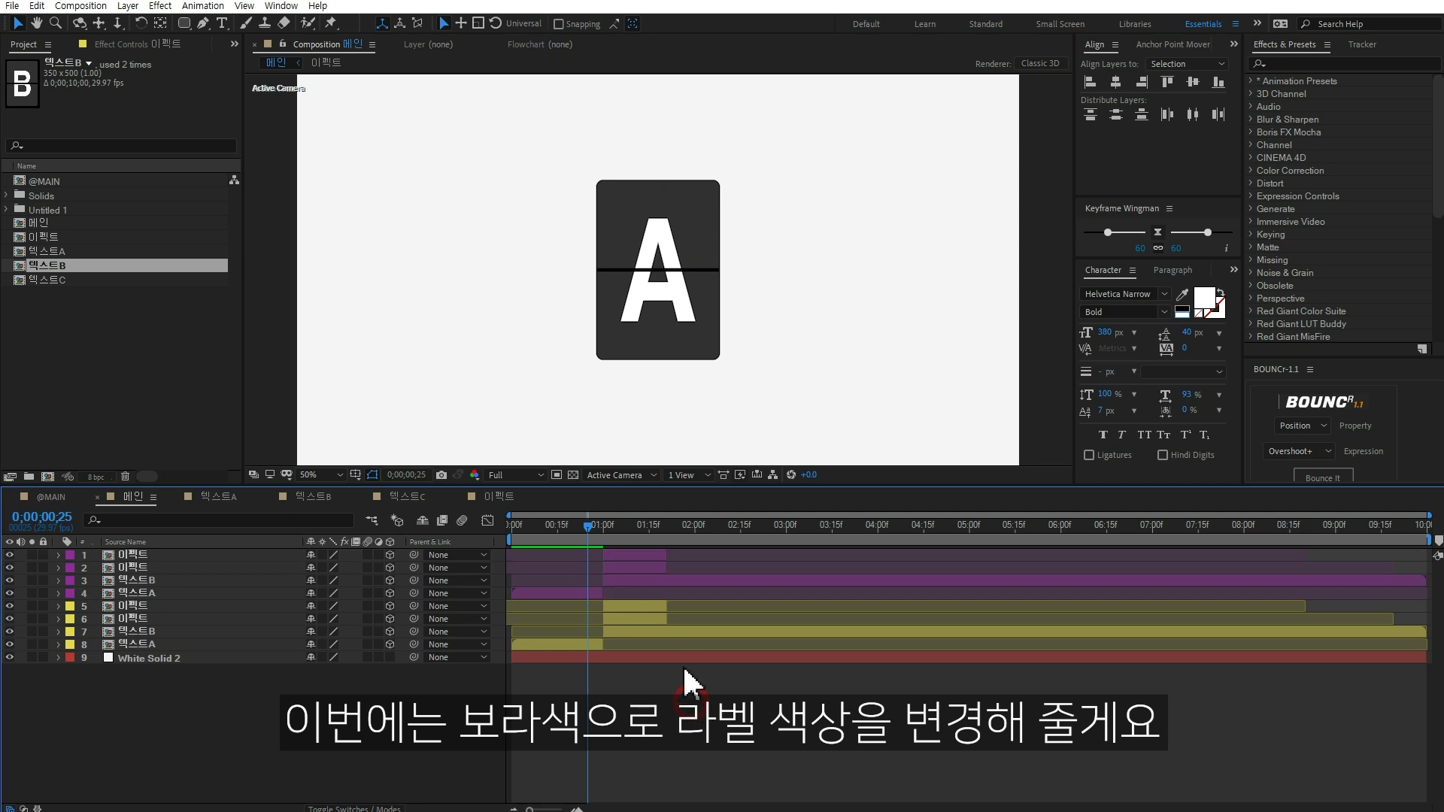
Move the four purple layers together along X so their card sits directly to the right of the first card.
click(602, 522)
click(617, 555)
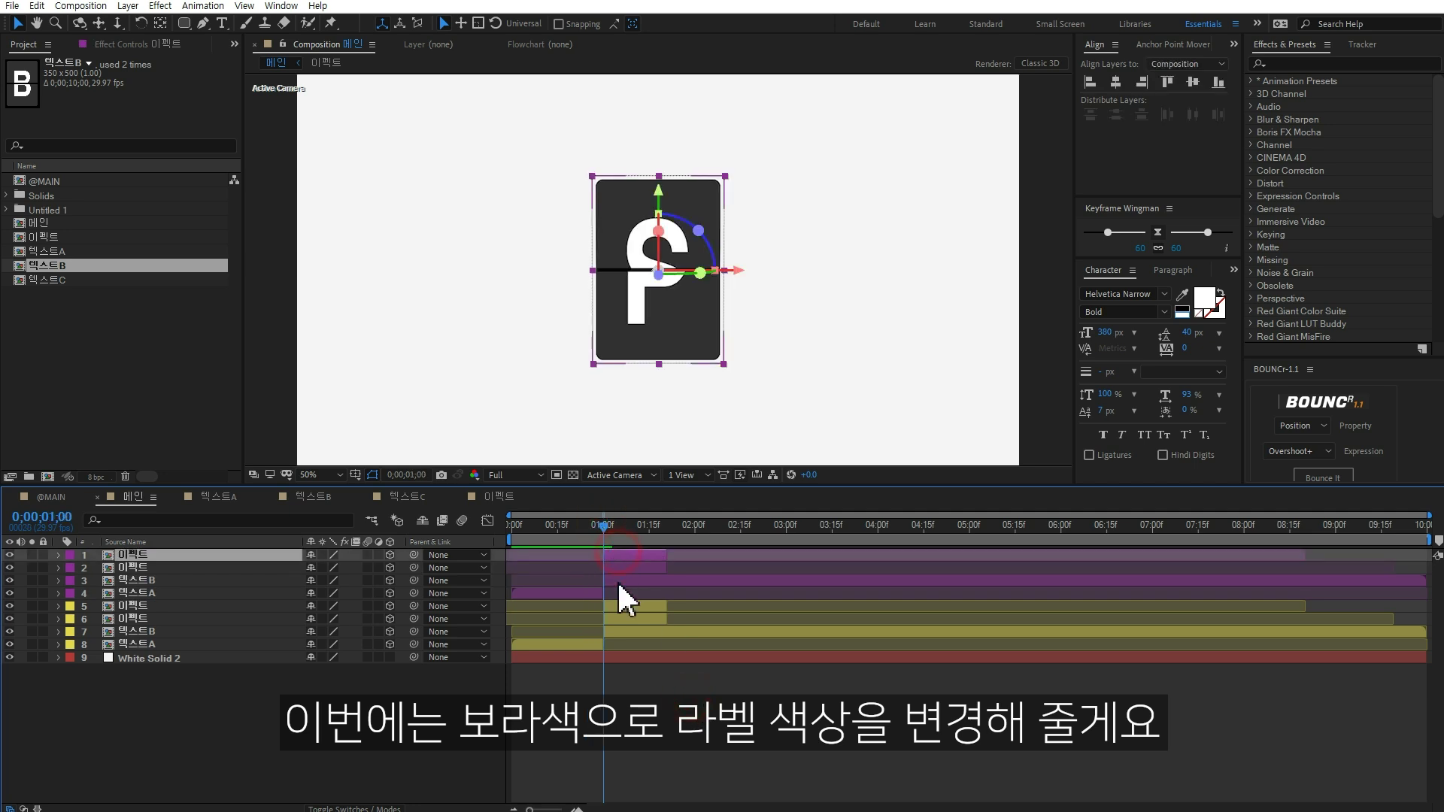
shift+click(594, 594)
drag(746, 272, 869, 277)
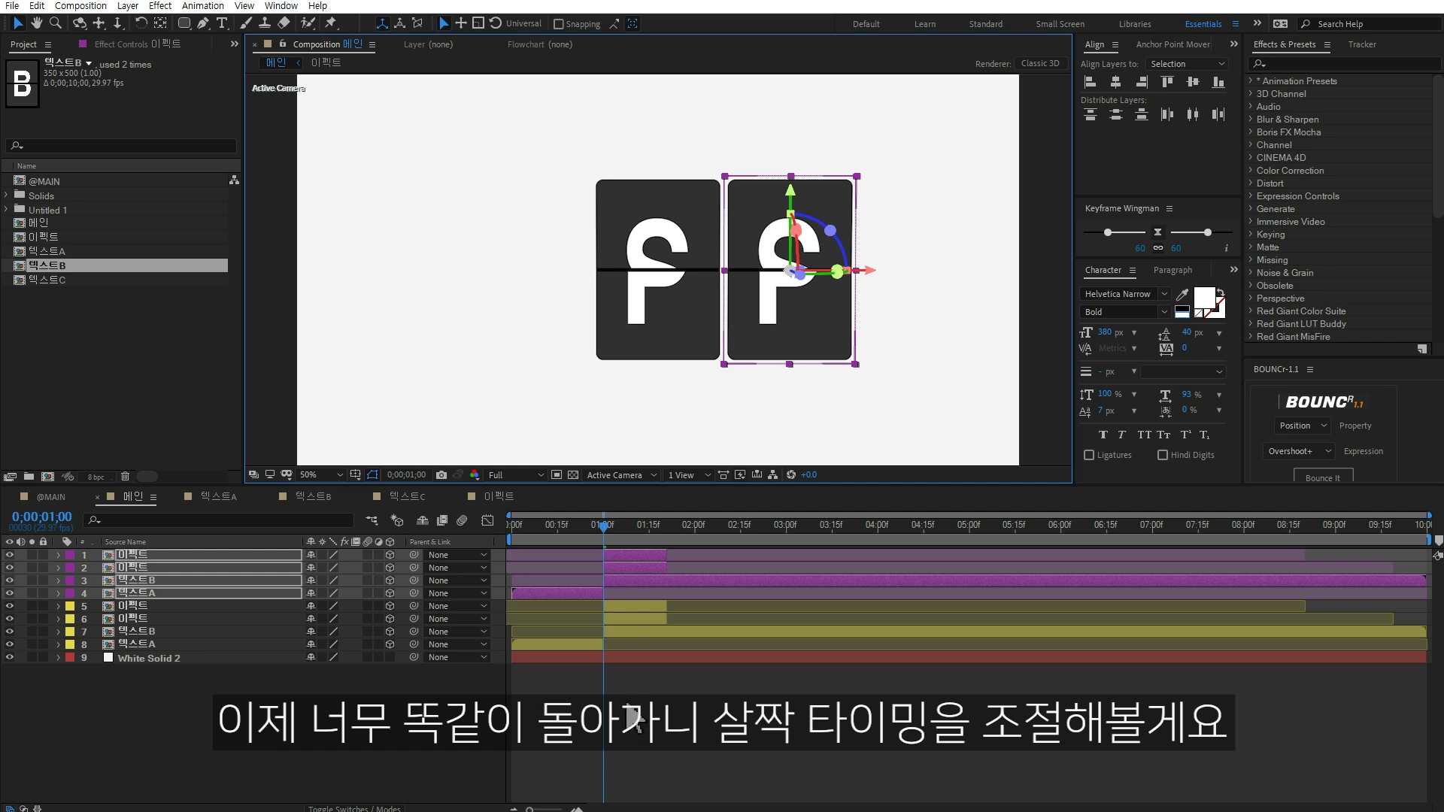
Start both purple 이펙트 layers and the purple 텍스트B at 0;00;01;05, and extend the purple 텍스트A to end there.
key(Page_Down)
key(Page_Down)
key(Page_Down)
key(Page_Down)
key(Page_Down)
click(630, 576)
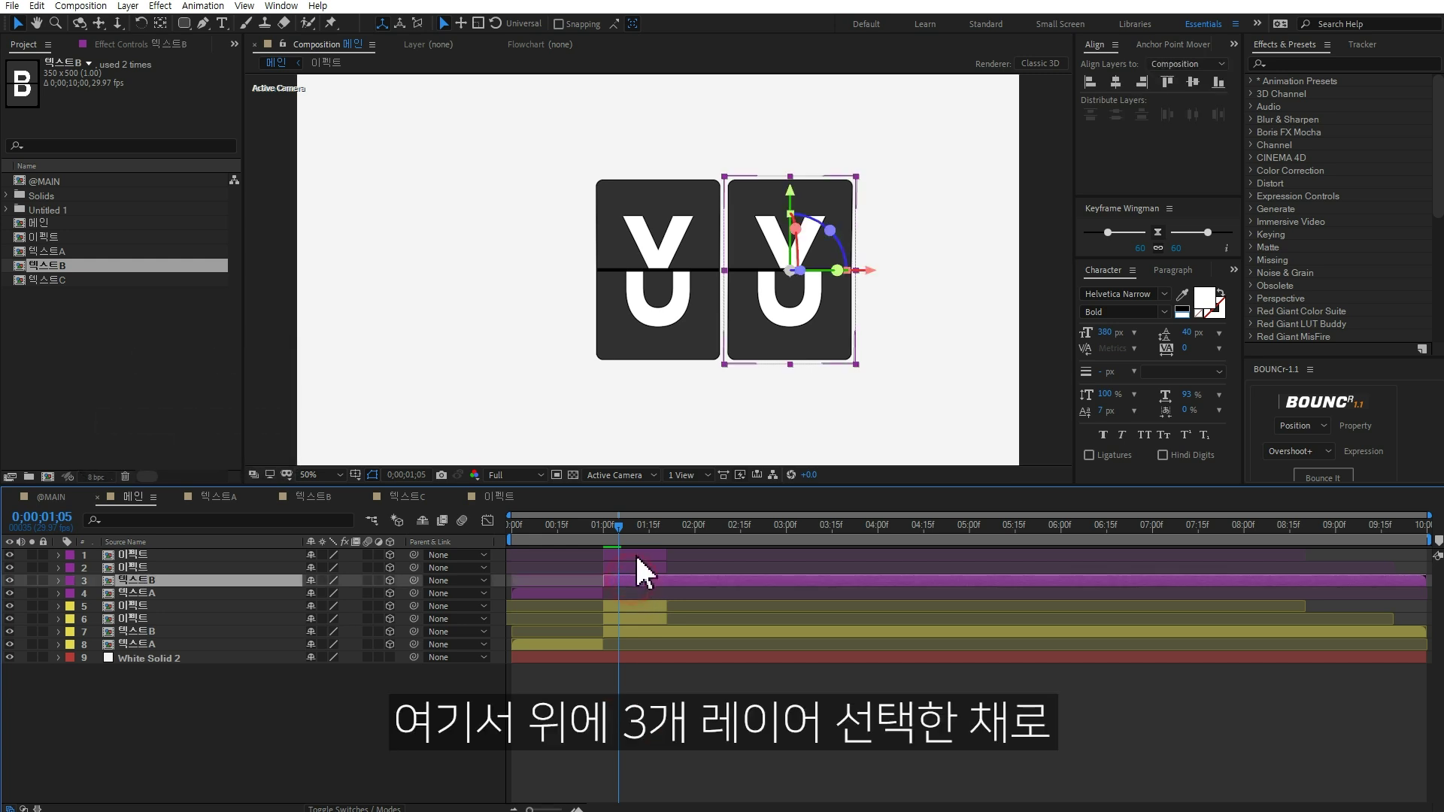
shift+click(635, 557)
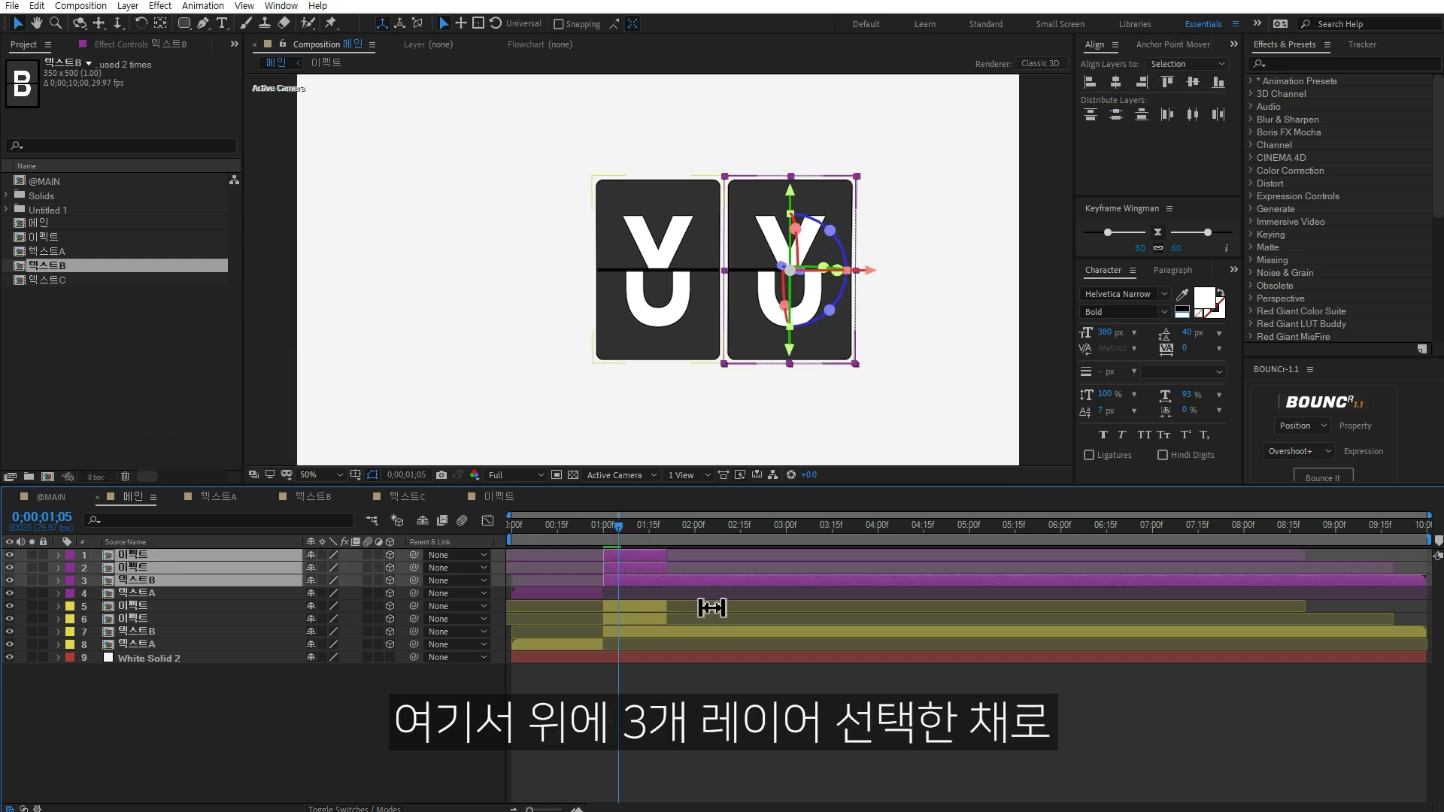
key(bracketleft)
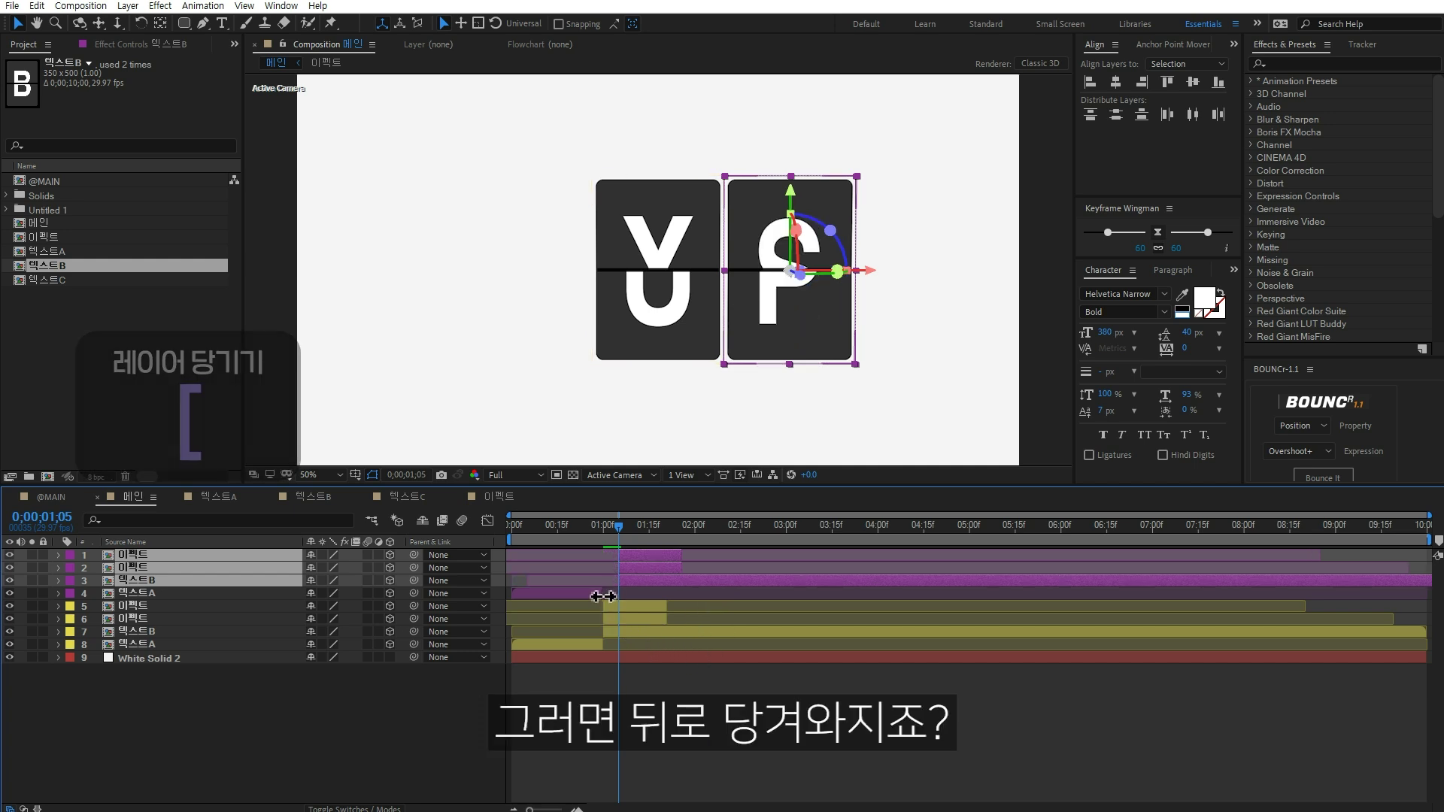
drag(602, 596, 610, 596)
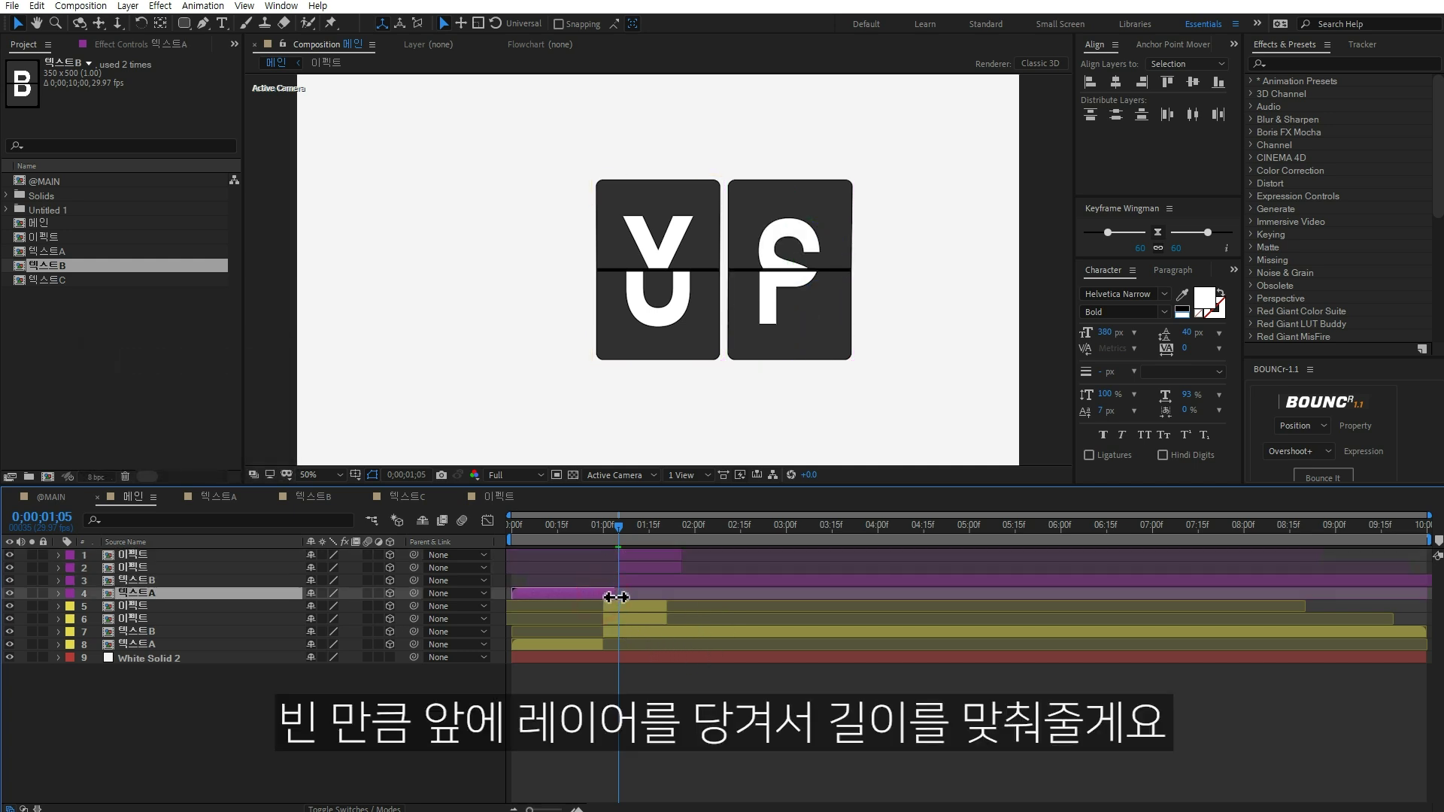
drag(620, 600, 618, 600)
Shift the upper purple 이펙트 layer's spin about 2 frames earlier while restoring its visible span, and preview the two cards.
mouse_move(615, 526)
mouse_down()
mouse_move(604, 526)
mouse_move(625, 526)
mouse_up()
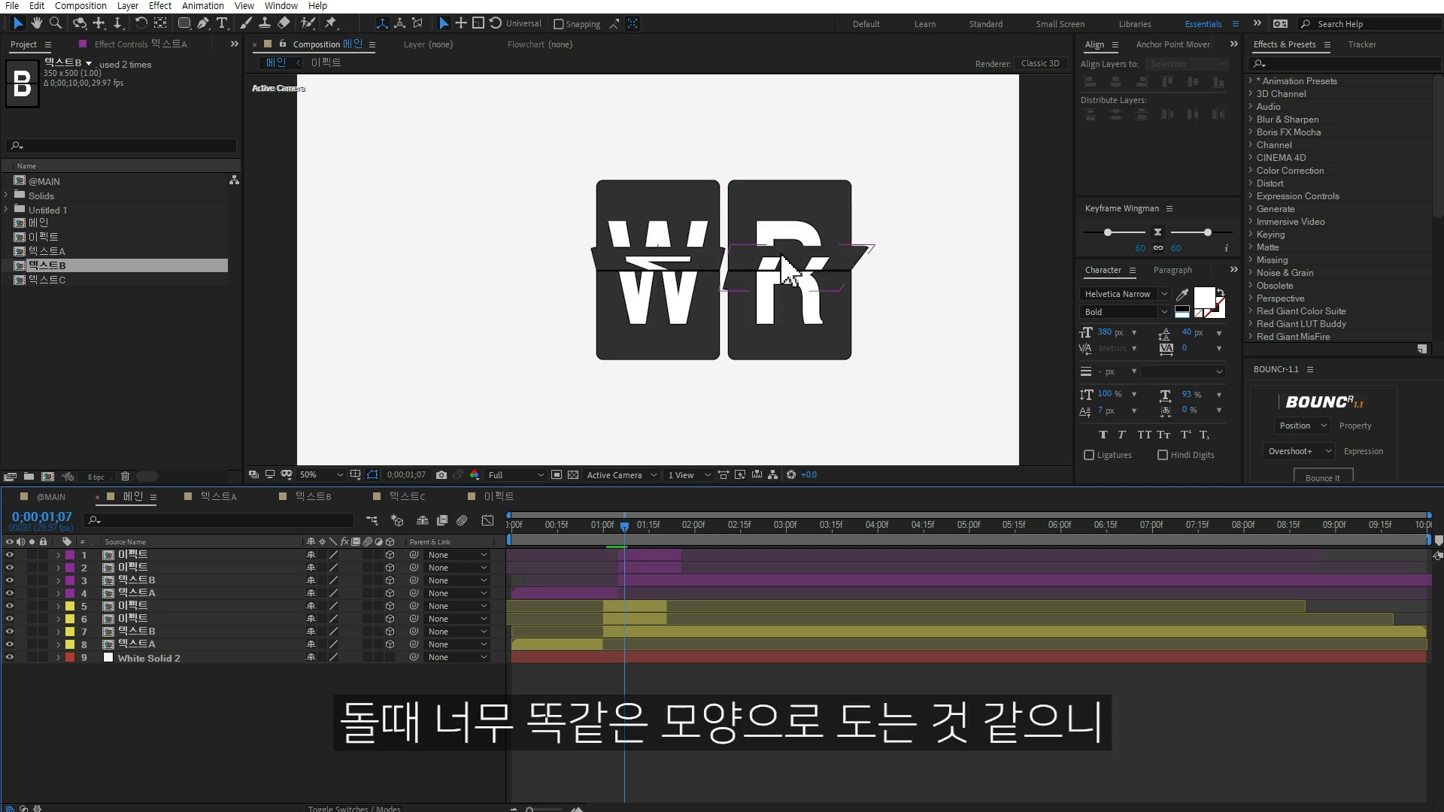
click(643, 568)
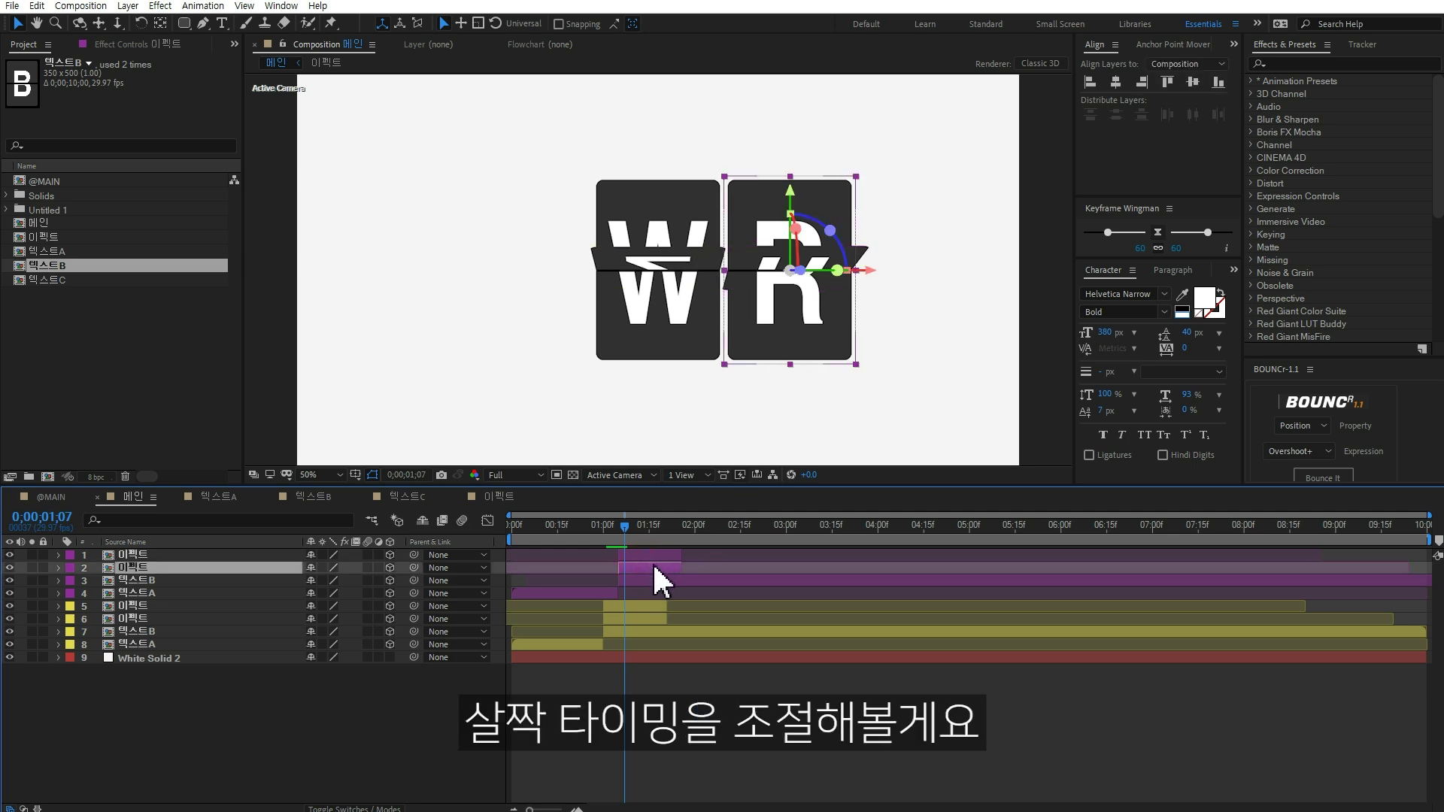
click(656, 557)
drag(654, 551, 648, 550)
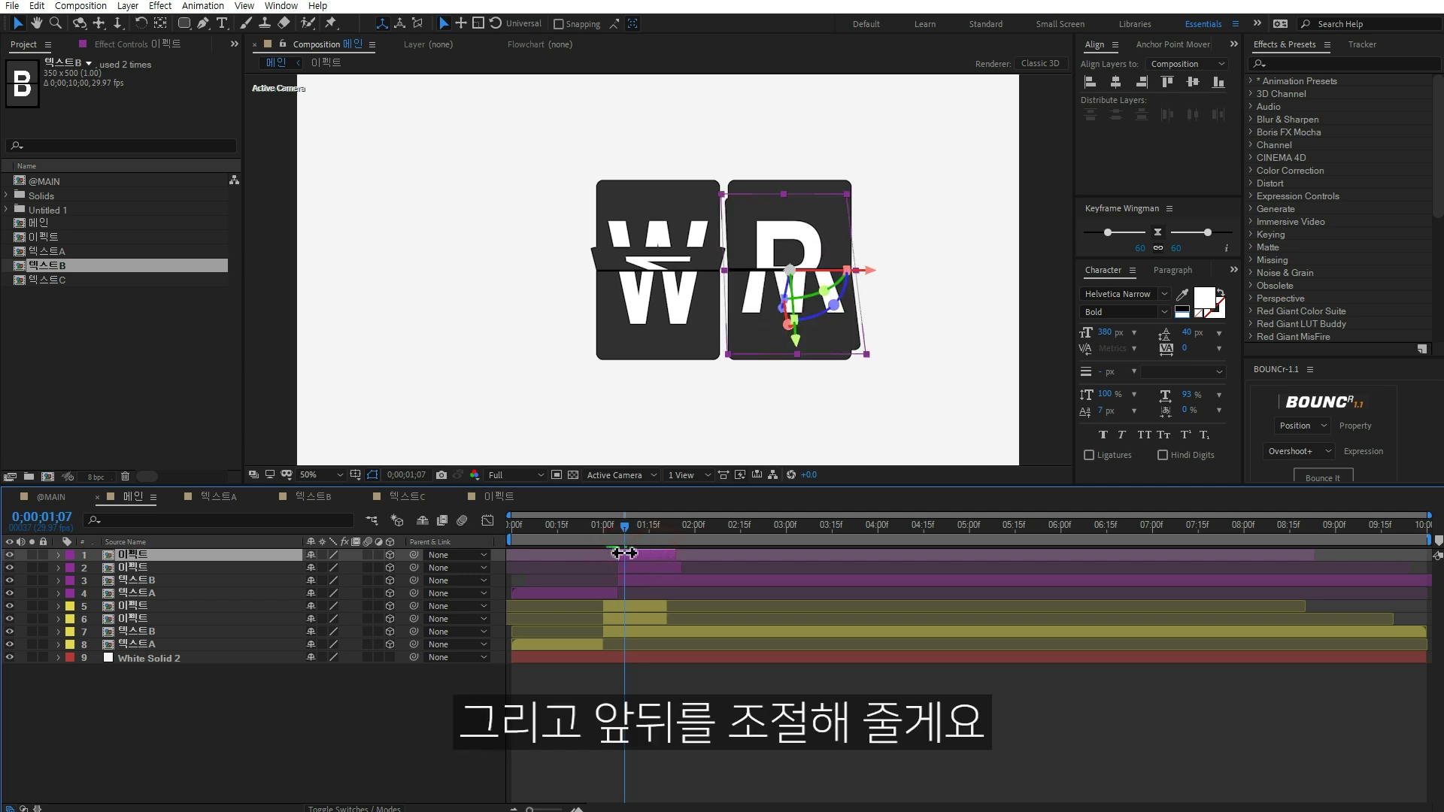
click(749, 680)
key(space)
key(space)
click(695, 579)
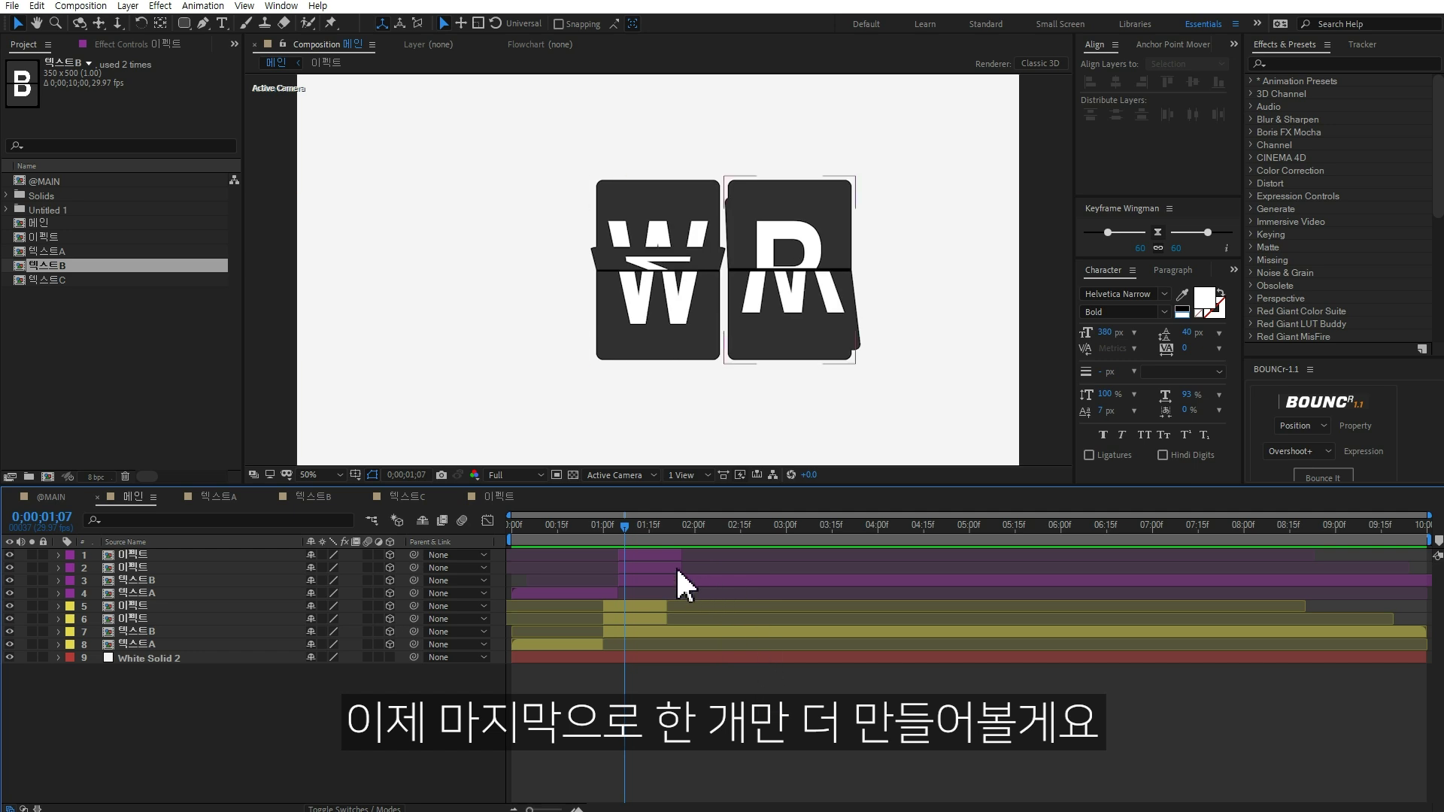
Duplicate the four purple layers as an Orange-labelled group at the top of the stack and move it 350 px right along X.
click(644, 555)
shift+click(602, 594)
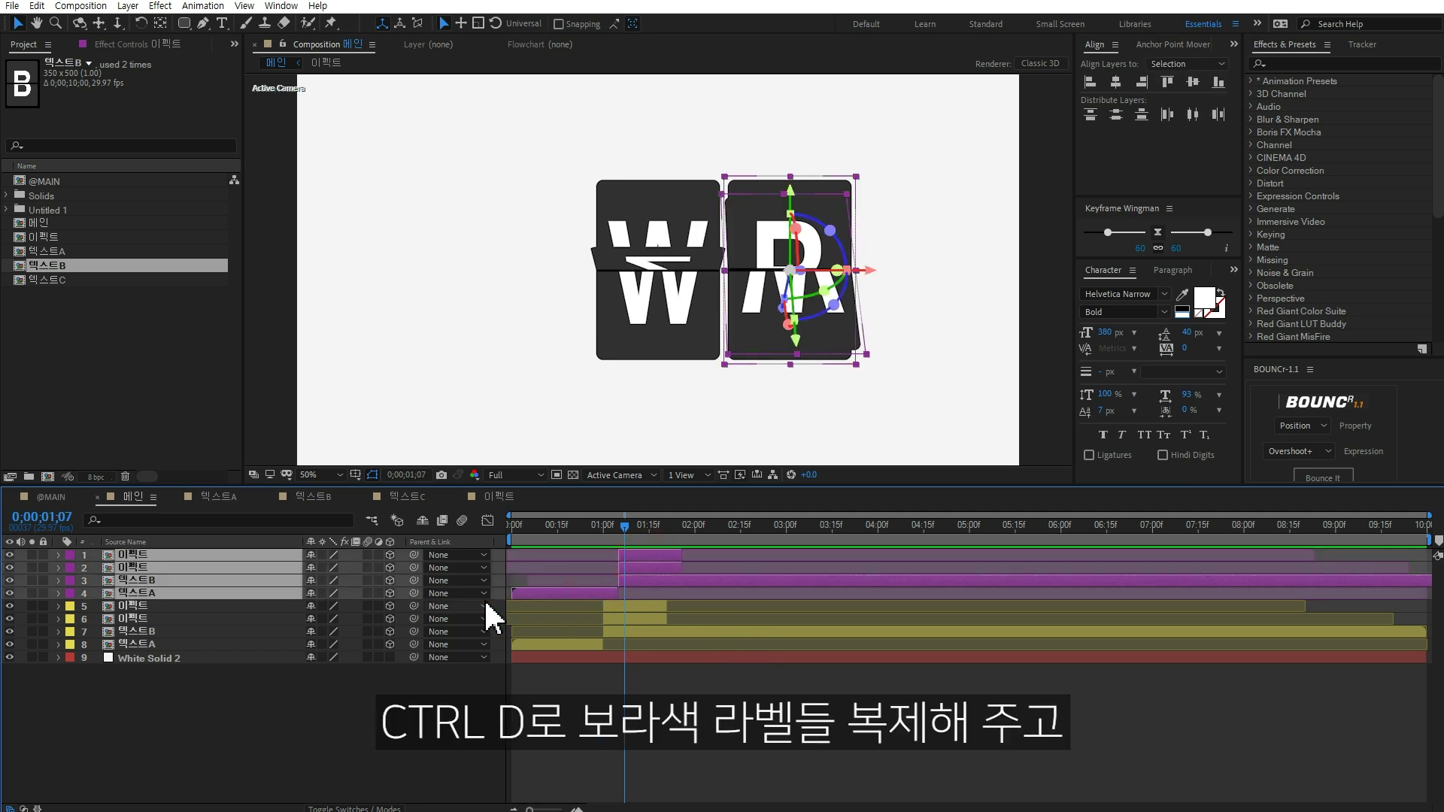
key(ctrl+d)
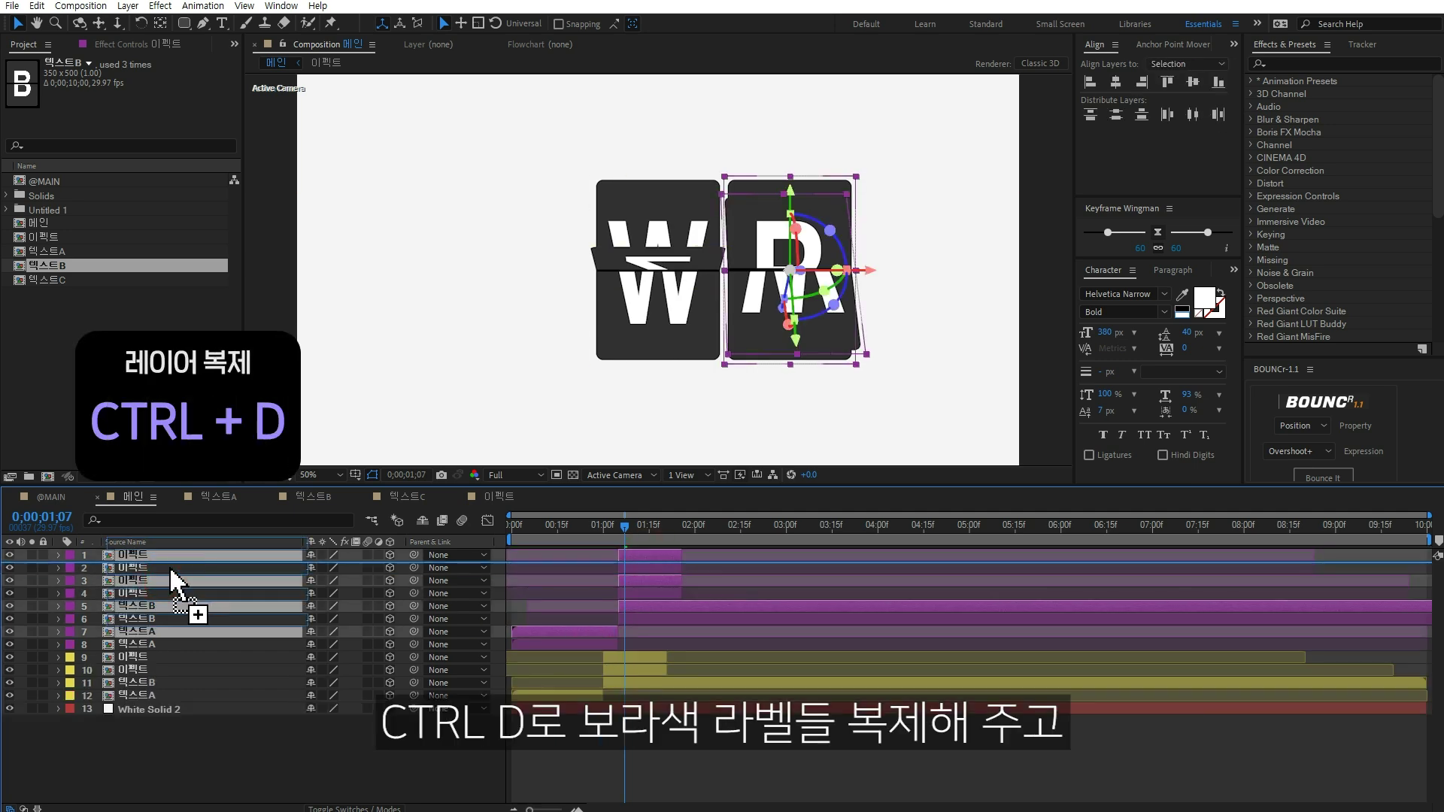
click(69, 555)
click(113, 468)
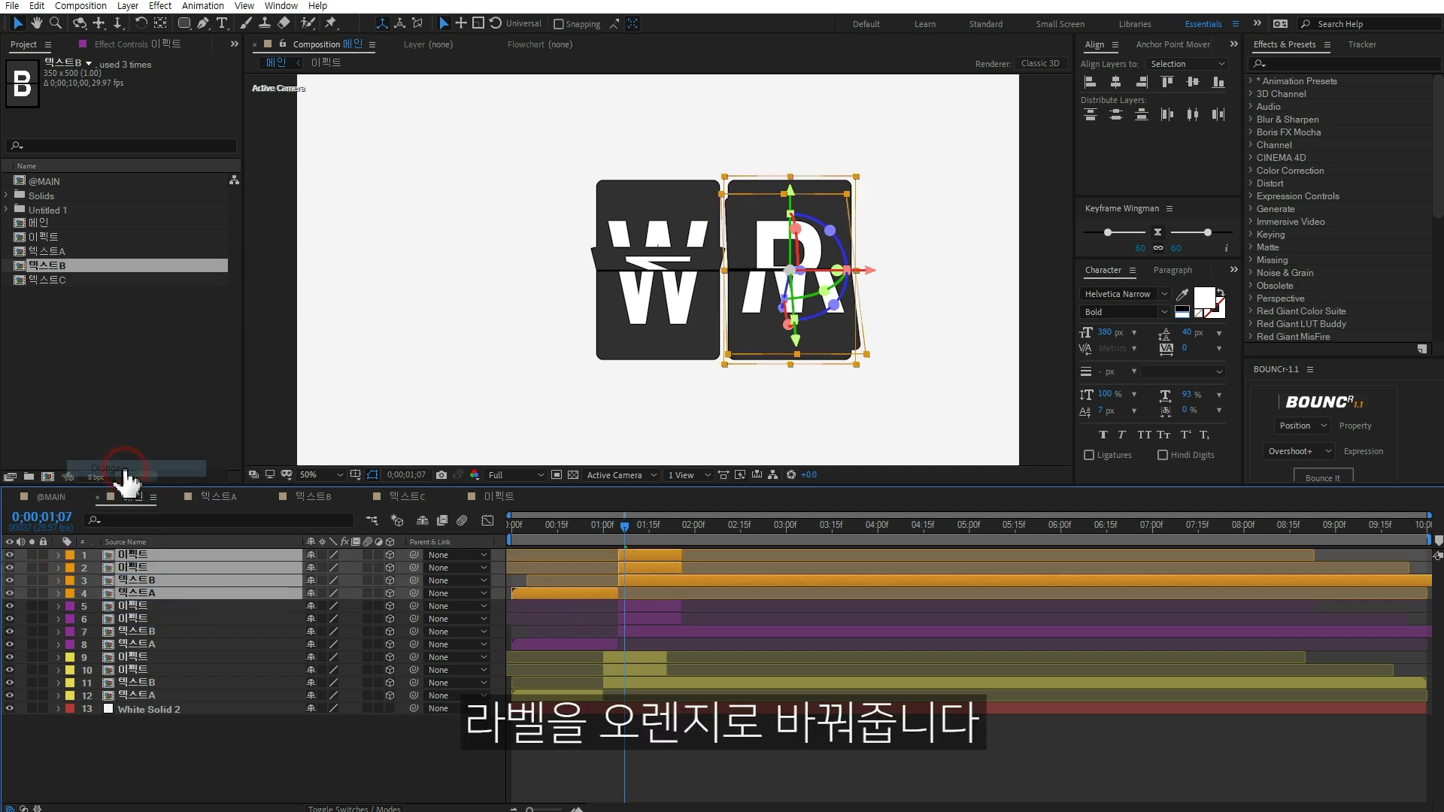
drag(875, 280, 1008, 284)
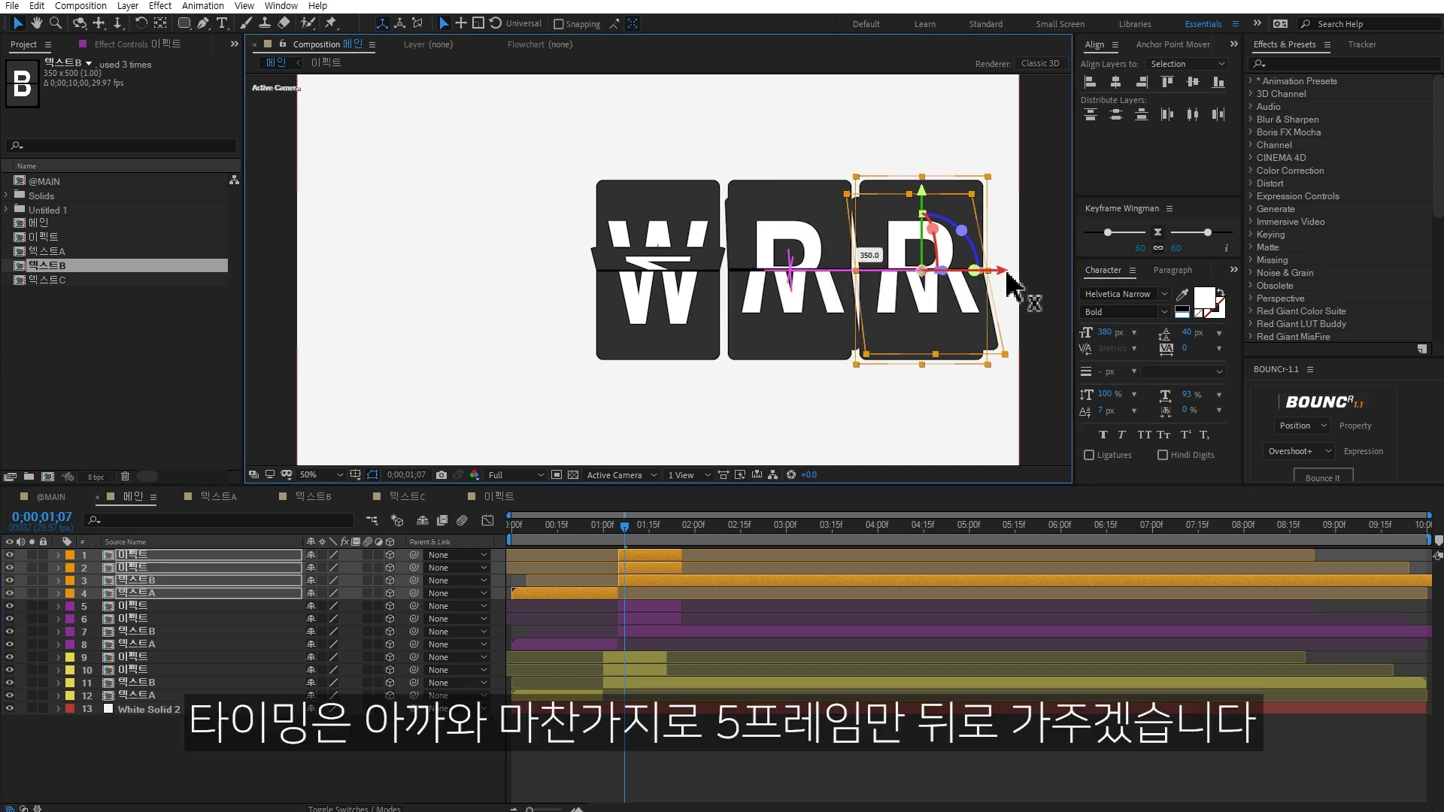
Start both orange 이펙트 layers and the orange 텍스트B at 0;00;01;10, and extend the orange 텍스트A to end there.
click(614, 526)
drag(615, 524, 618, 525)
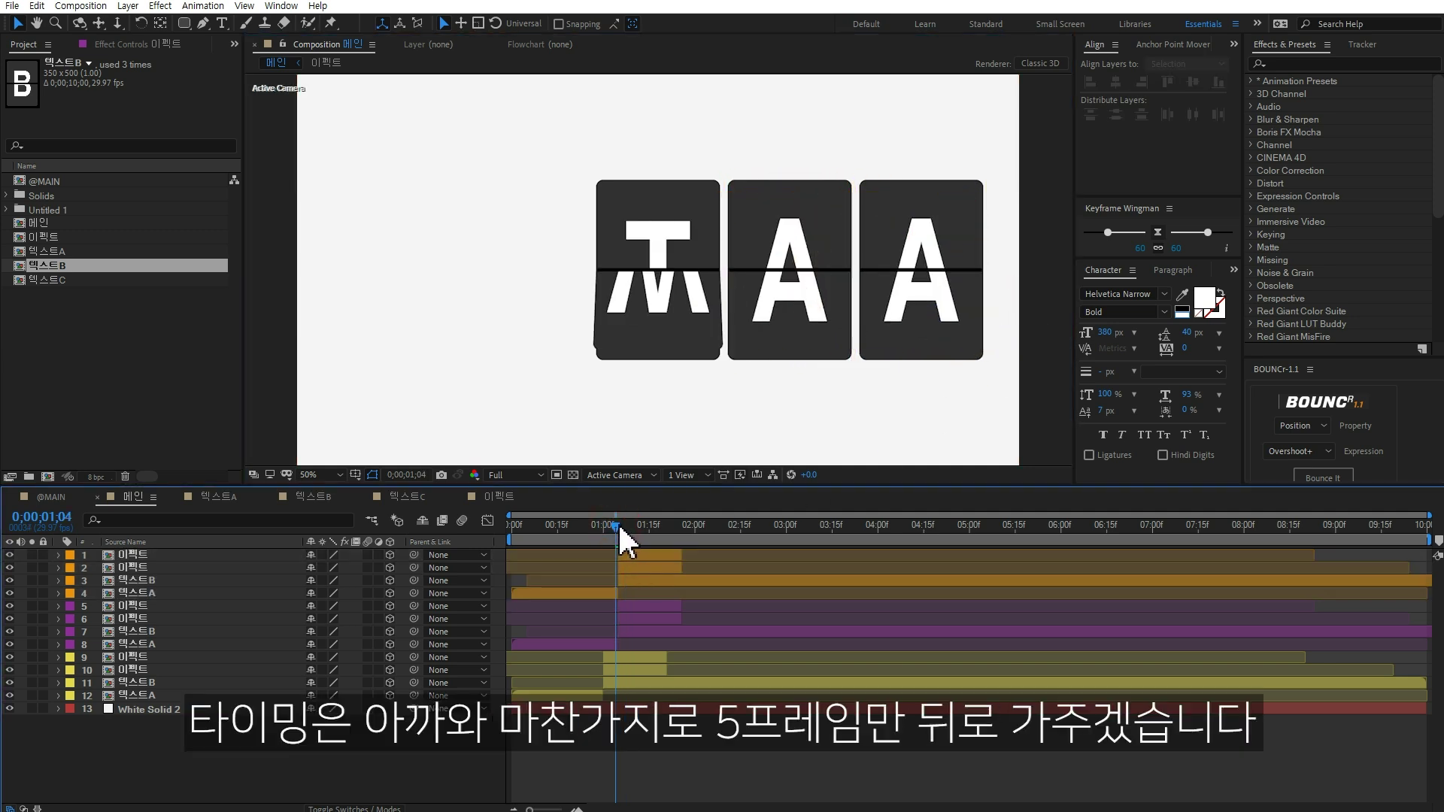
key(Page_Down)
key(Page_Down)
key(Page_Down)
key(Page_Down)
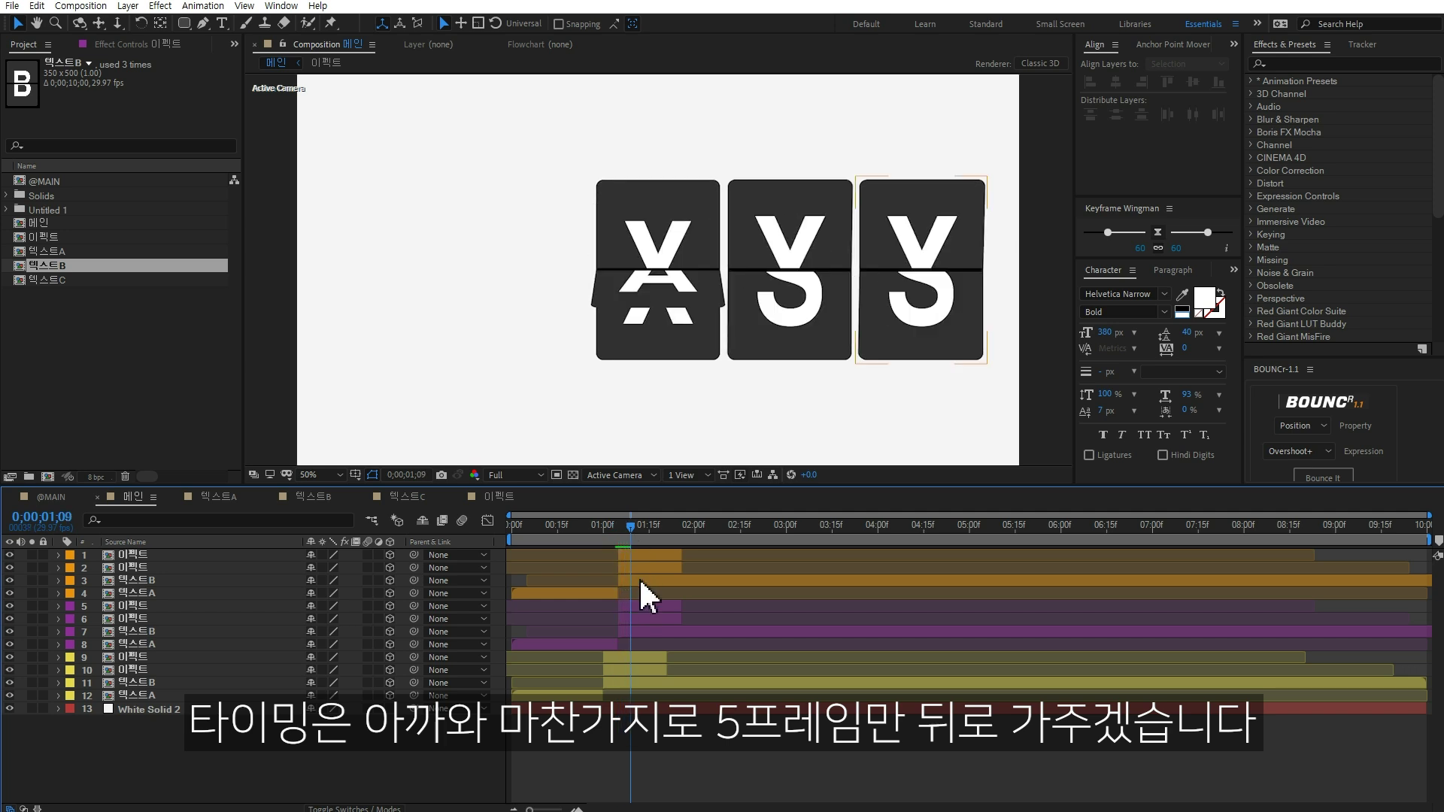
click(640, 581)
shift+click(644, 560)
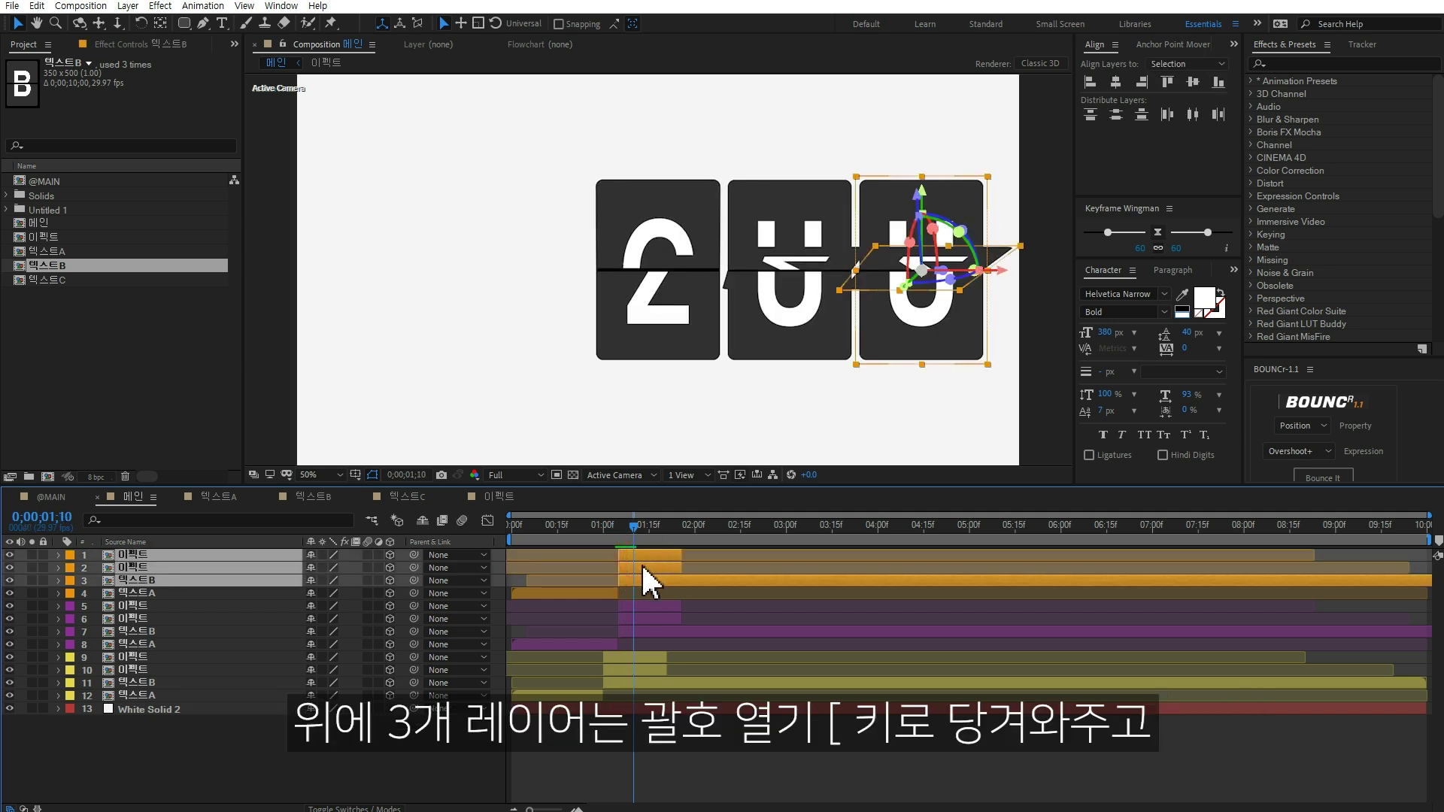
key(bracketleft)
drag(618, 595, 634, 596)
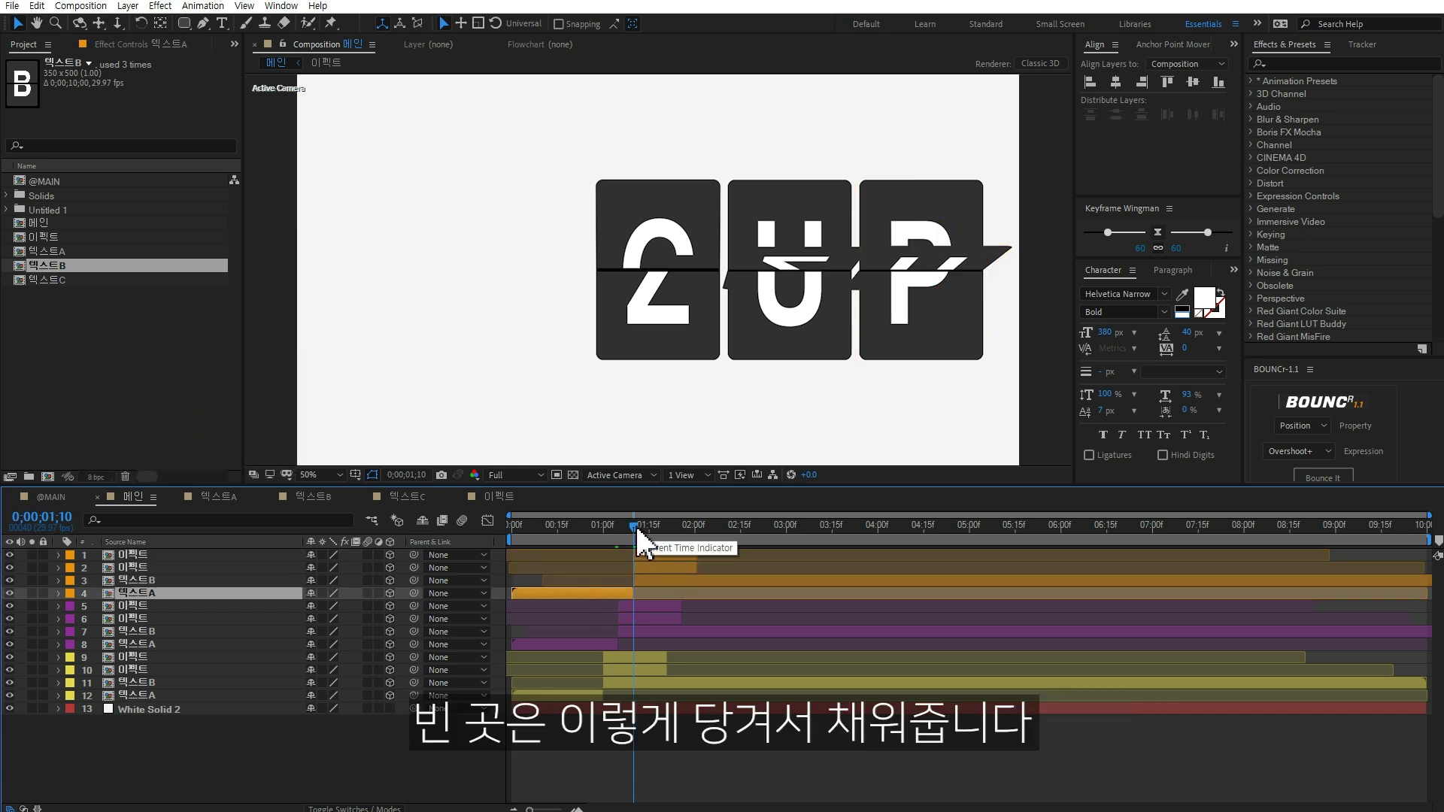
Shift the upper orange 이펙트 layer's spin about 2 frames earlier while keeping its visible span.
drag(634, 522, 649, 521)
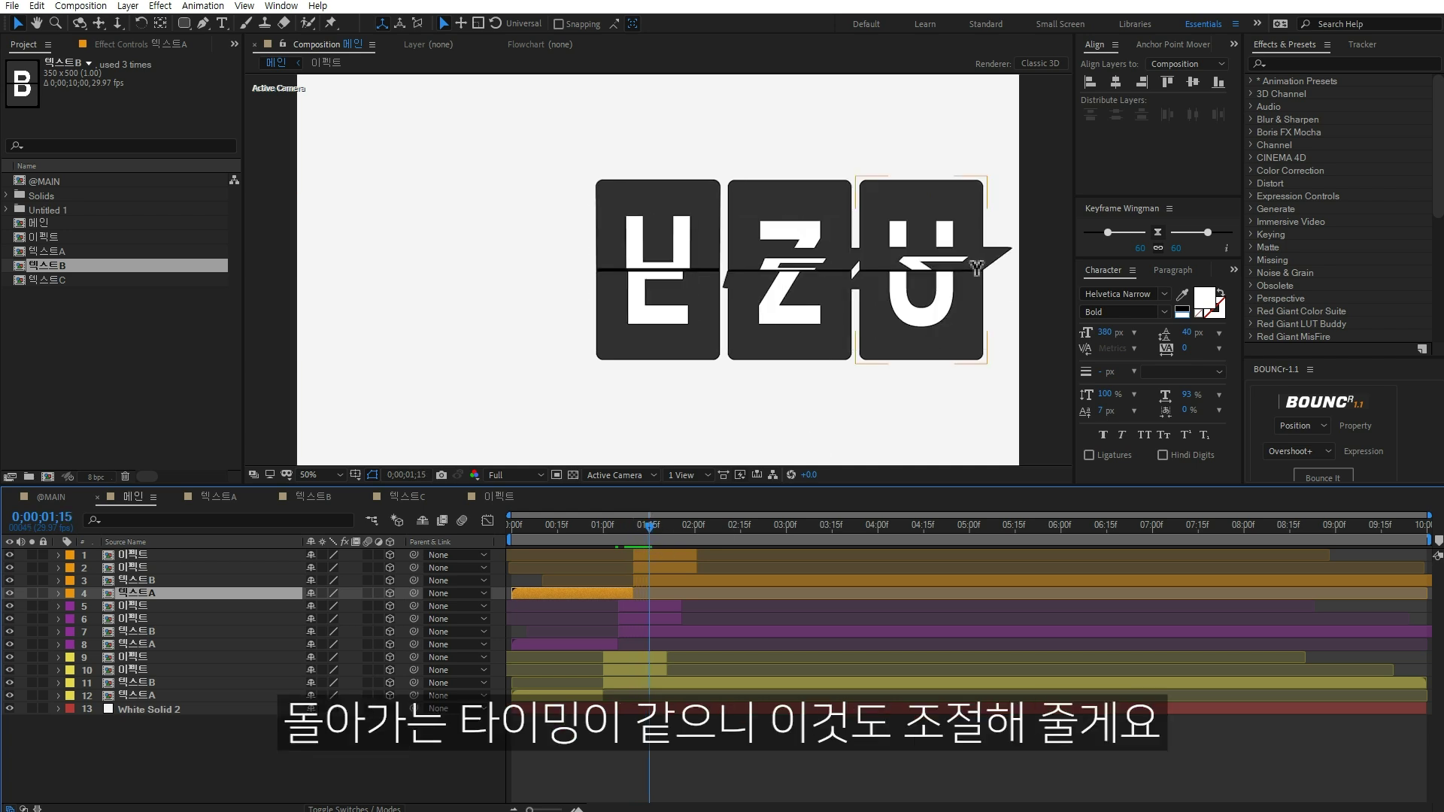
drag(666, 549, 696, 556)
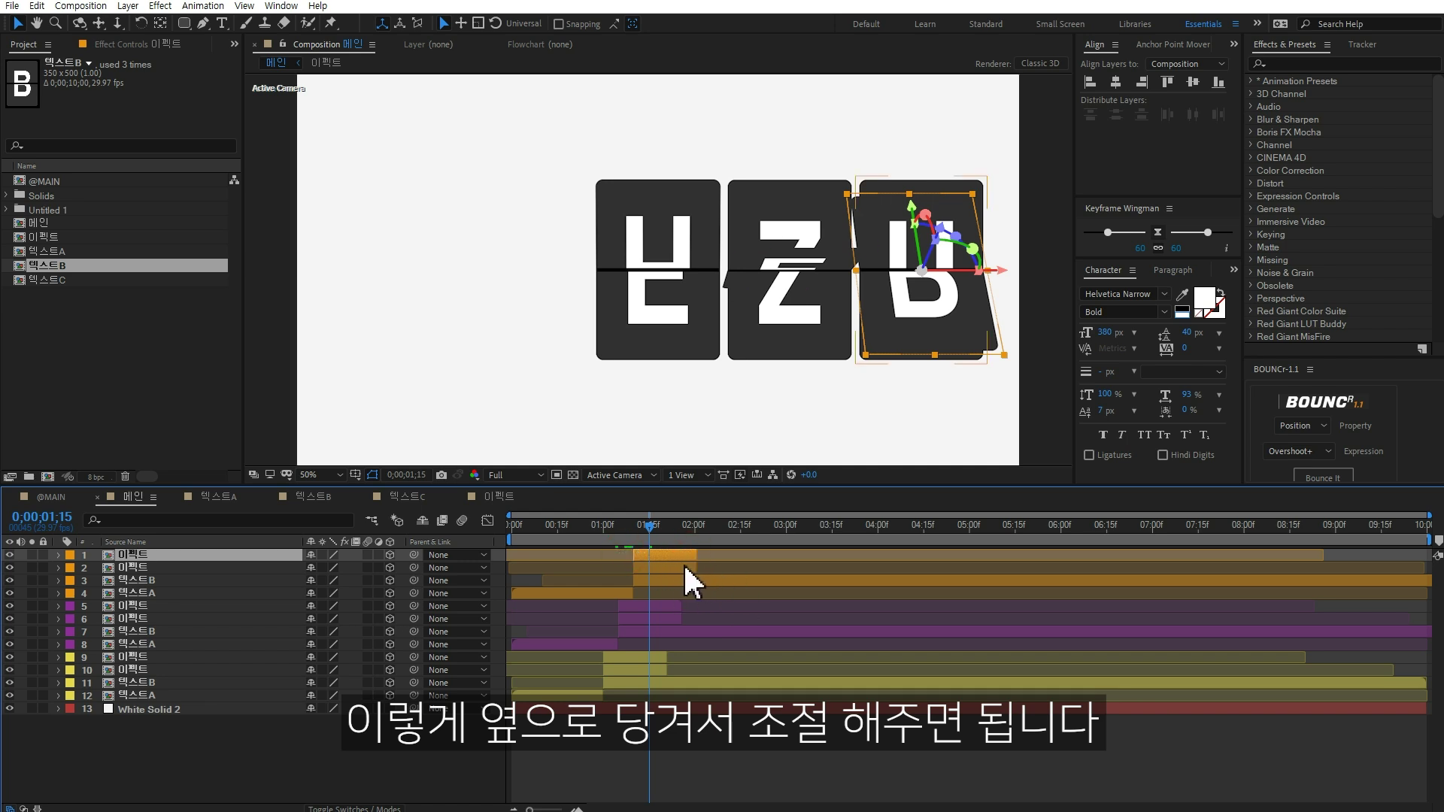
With the Pan Behind tool, slip the content of both orange 이펙트 layers and the upper purple one earlier, and preview the three cards.
key(y)
click(677, 569)
drag(669, 557, 627, 561)
drag(659, 607, 628, 606)
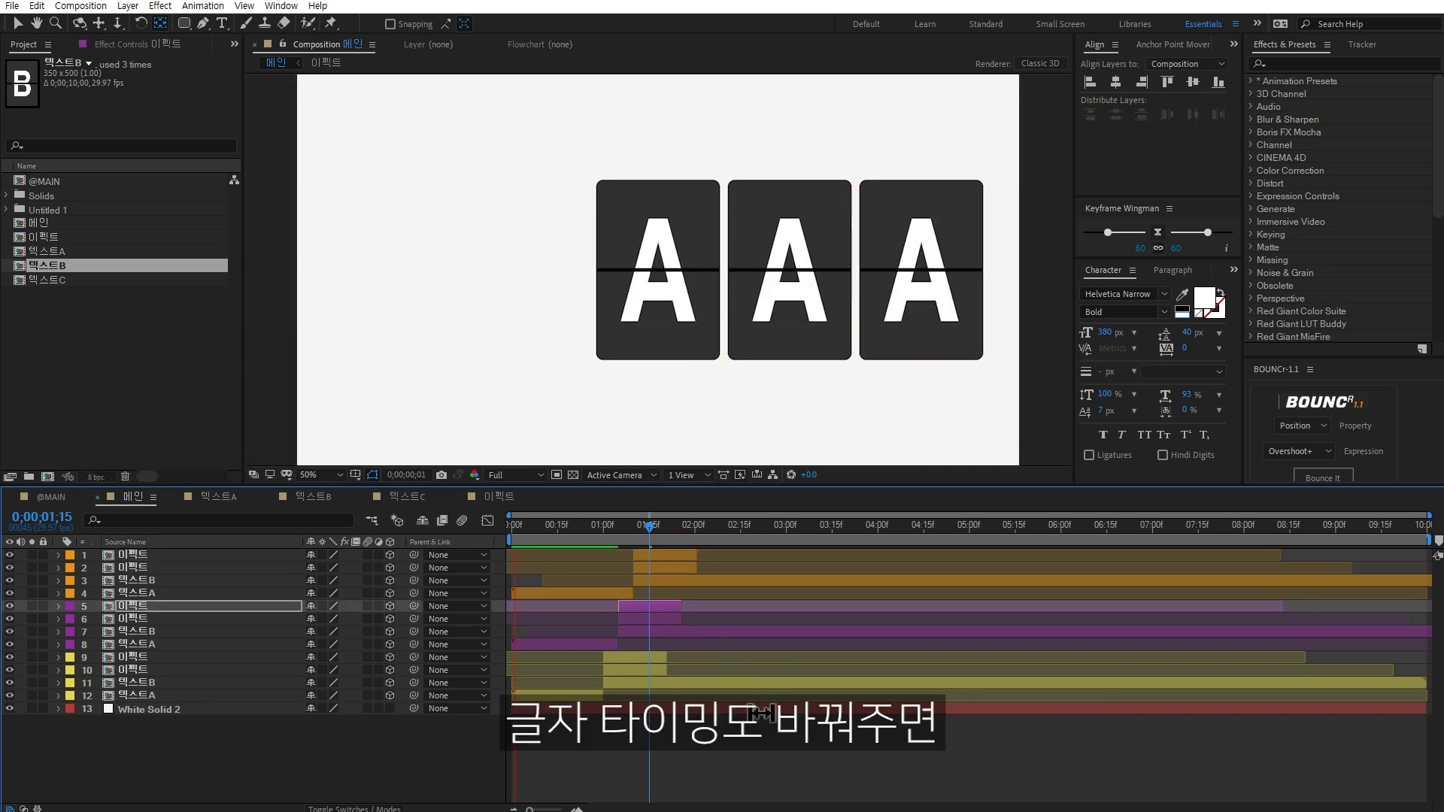
key(space)
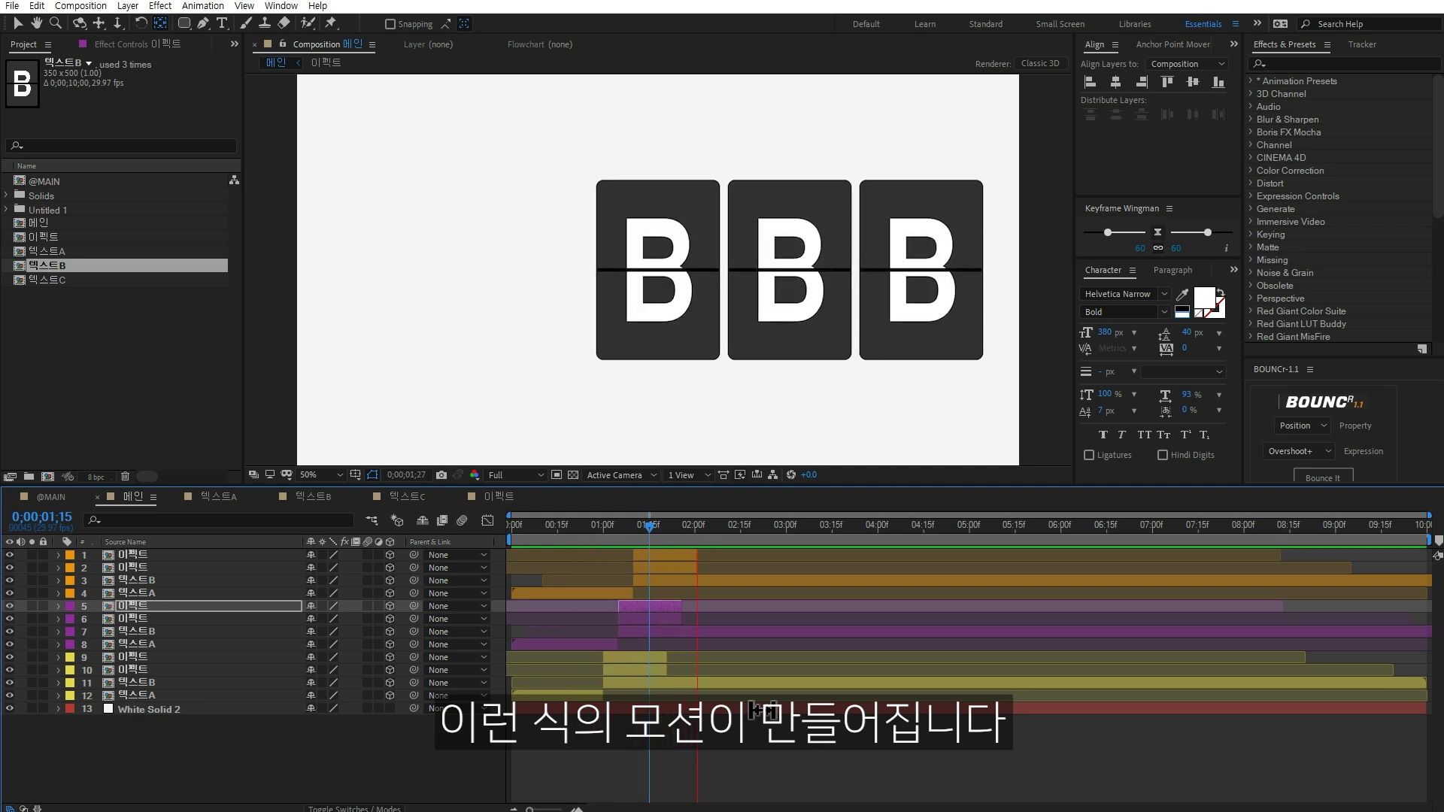
key(space)
scroll(790, 398, down, 2)
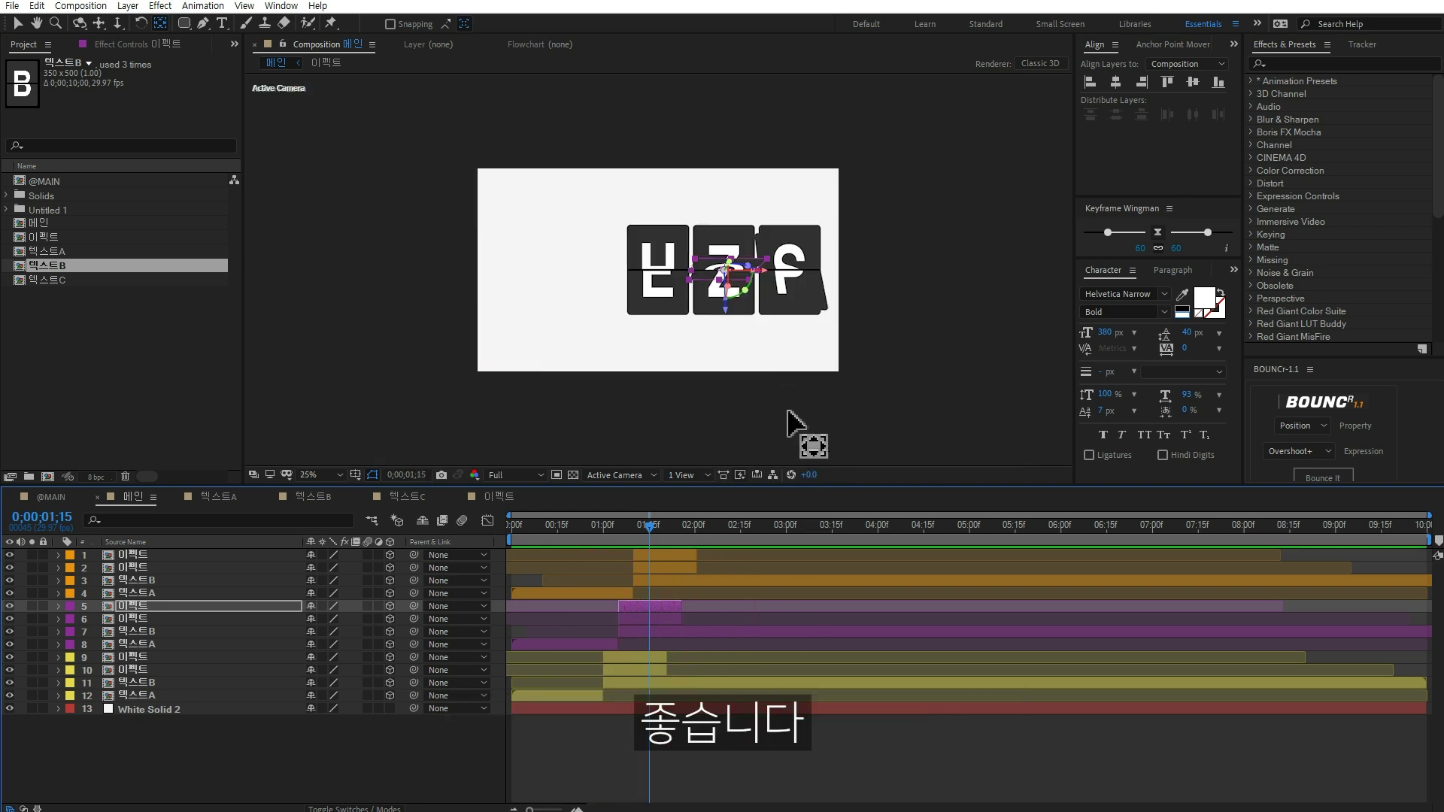
key(space)
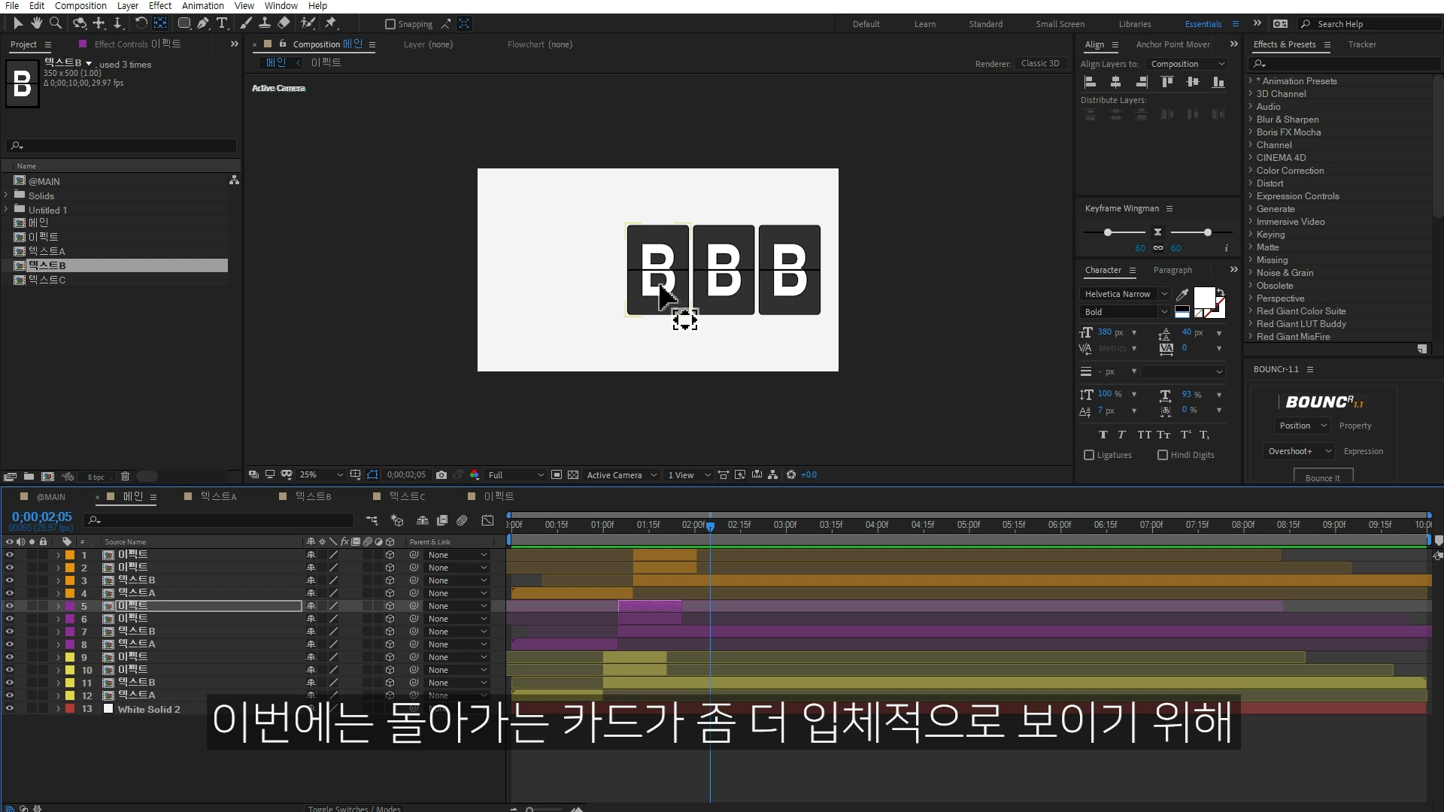
At 0;00;01;14, add a Point light with 100% intensity to the 메인 composition.
click(650, 525)
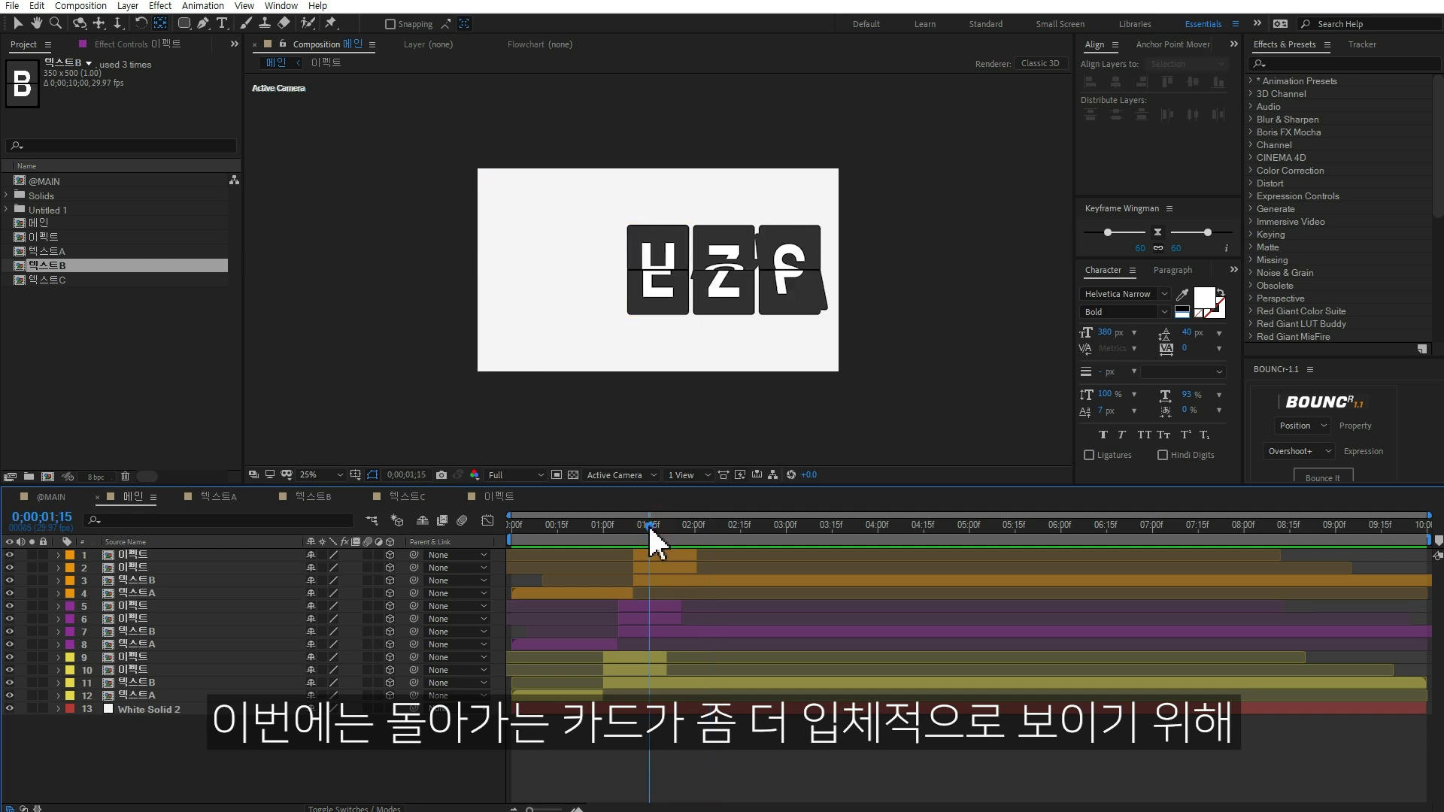
click(647, 525)
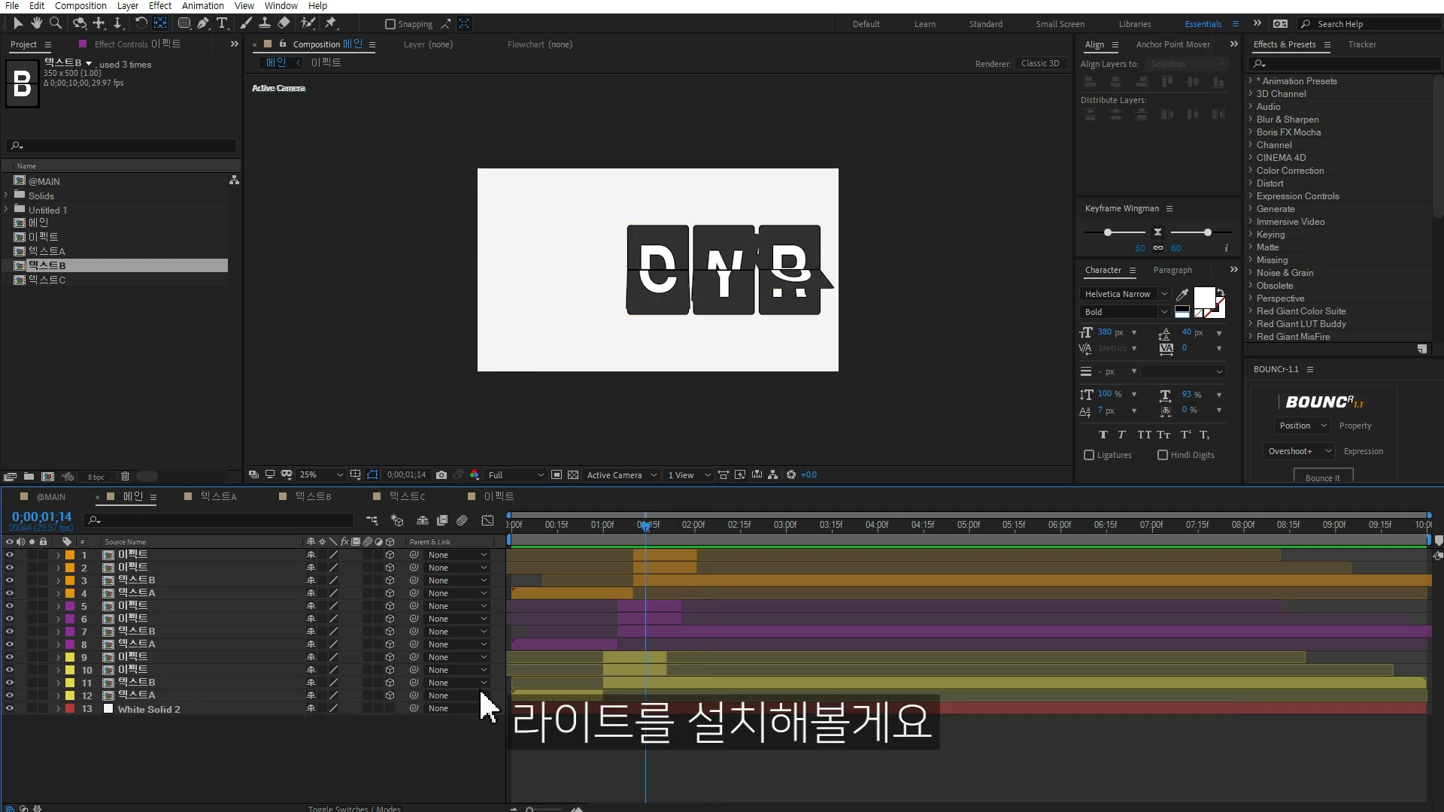
right_click(275, 738)
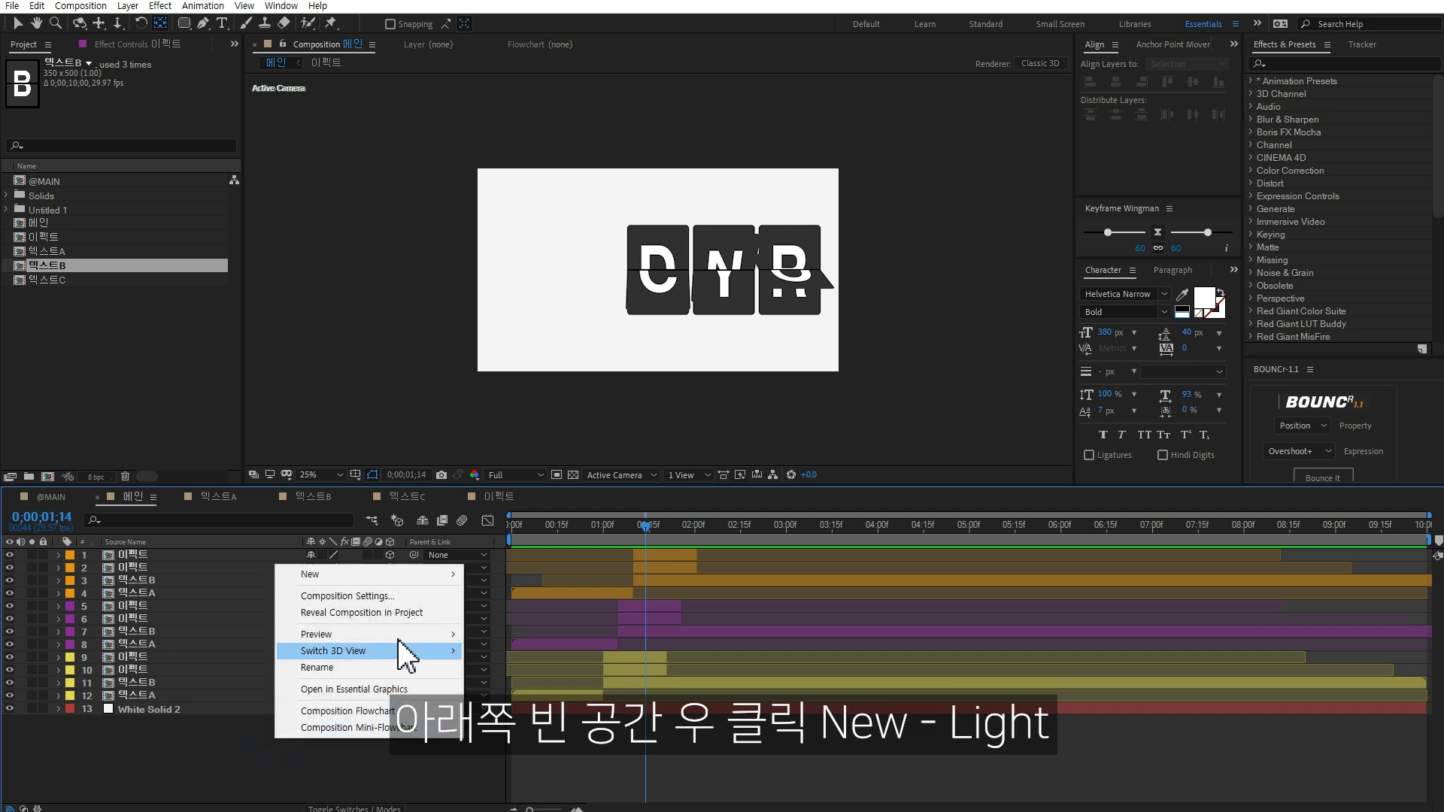
mouse_move(386, 575)
click(520, 631)
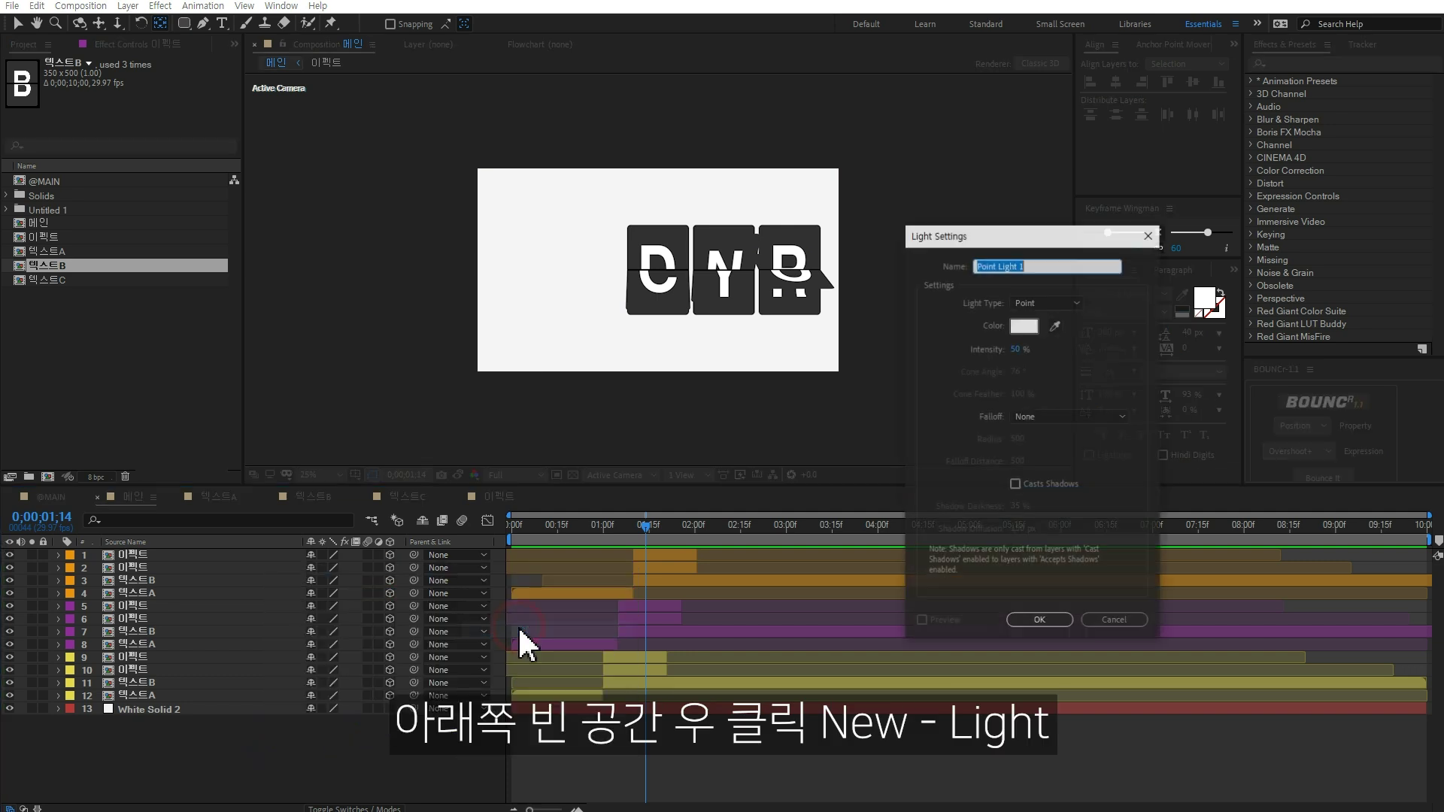
click(1050, 300)
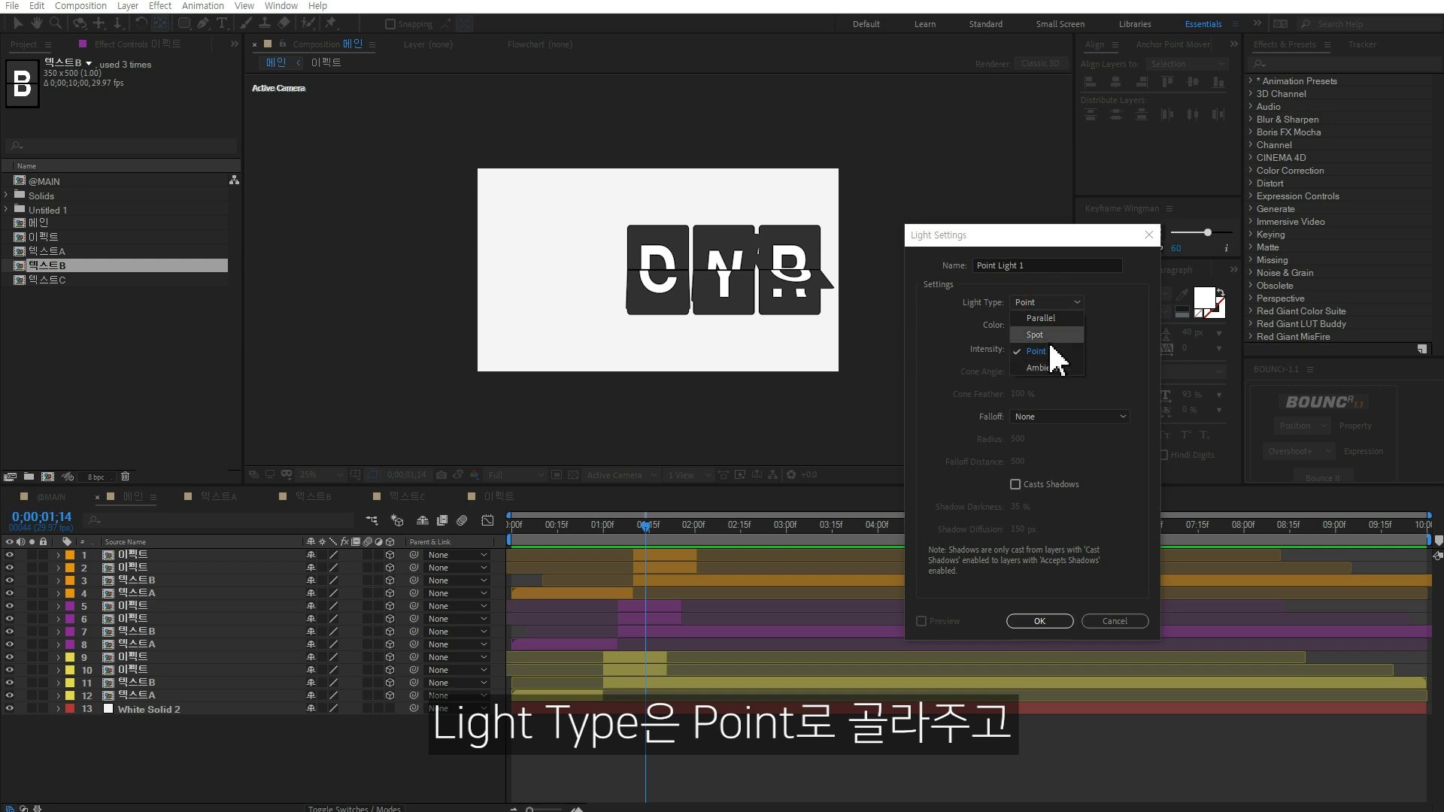
click(1038, 351)
click(1013, 348)
text(100)
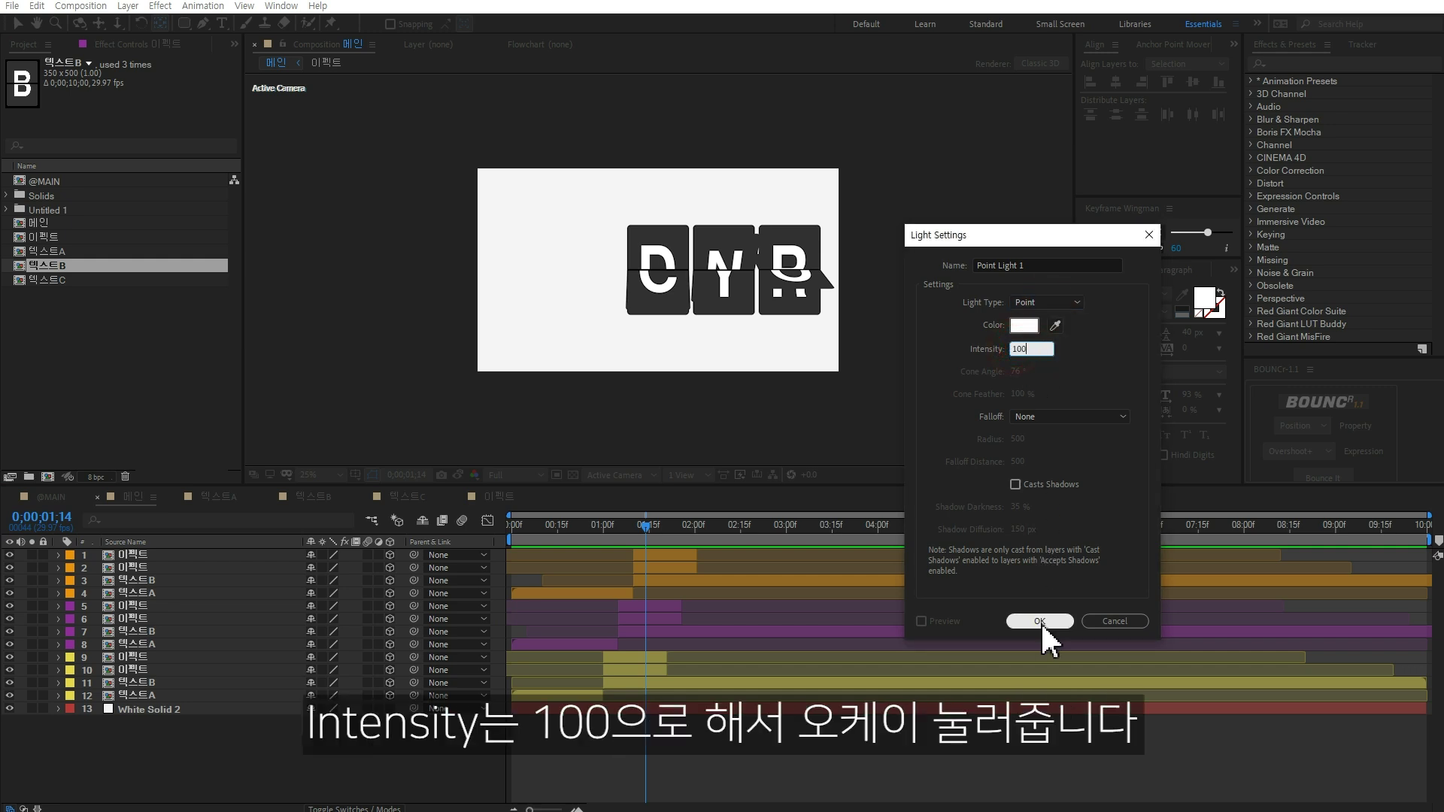
click(1040, 622)
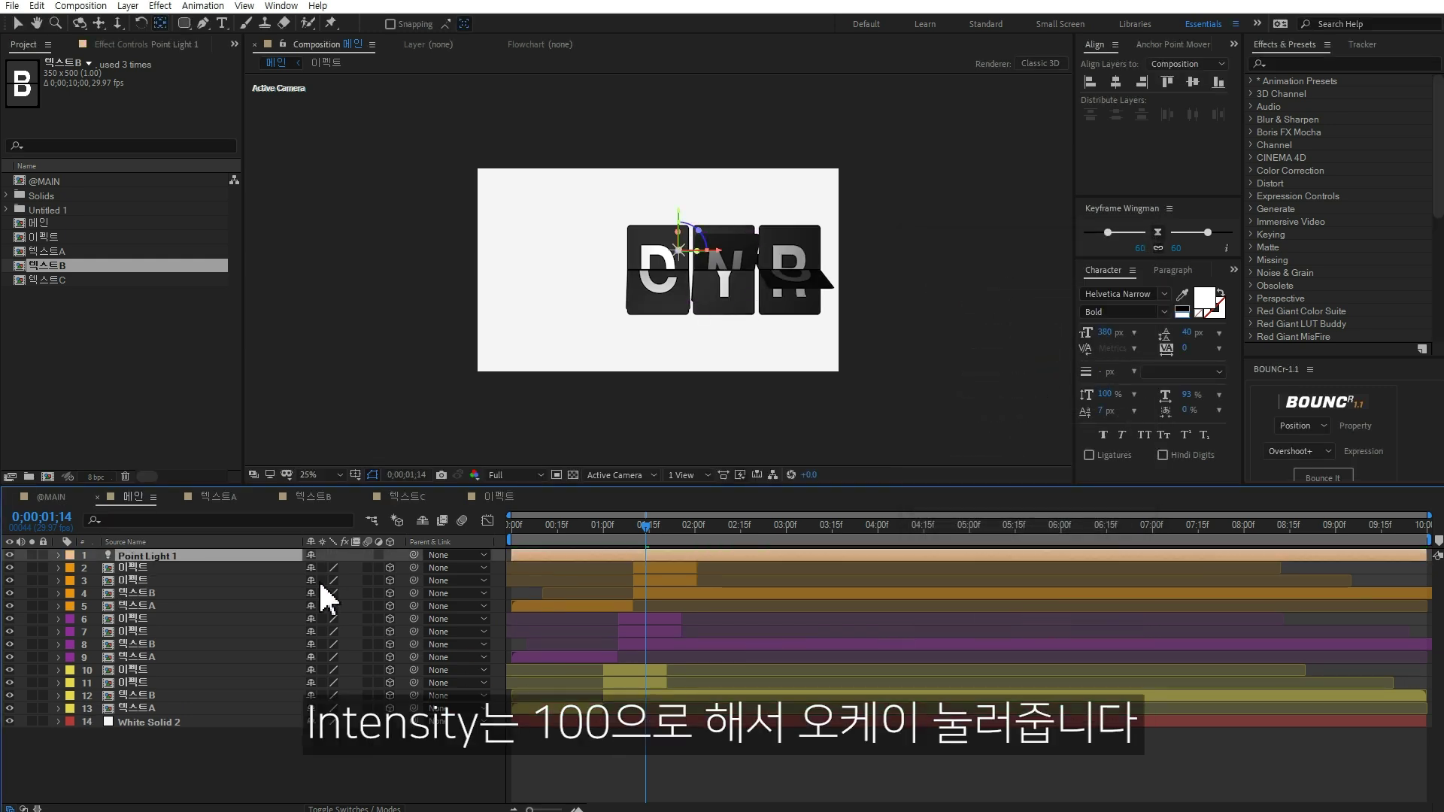
Set the first point light's position to about 730, 460, -1714.7, and scrub through the card flips to check the lighting.
click(281, 556)
key(p)
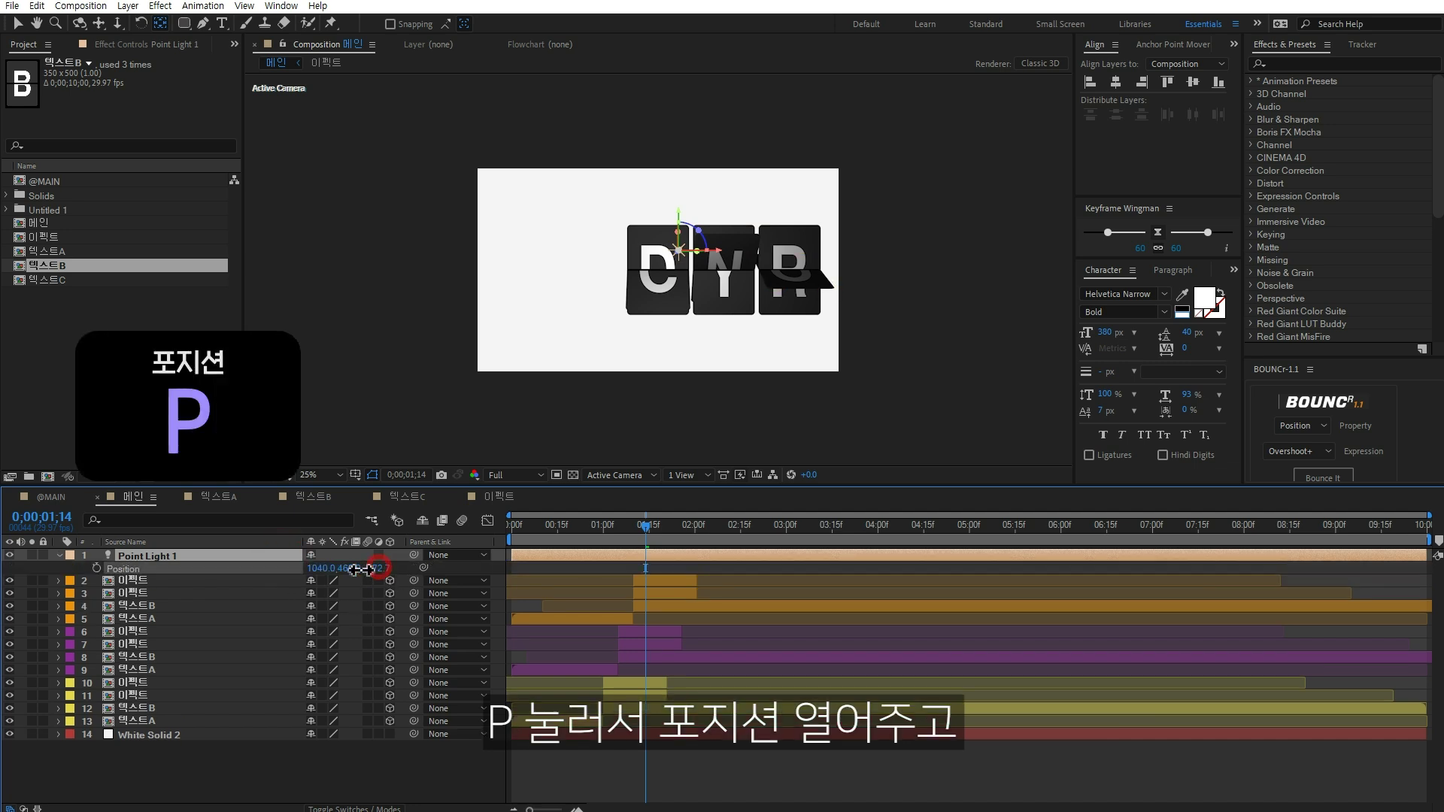
drag(400, 568, 241, 594)
drag(595, 527, 720, 527)
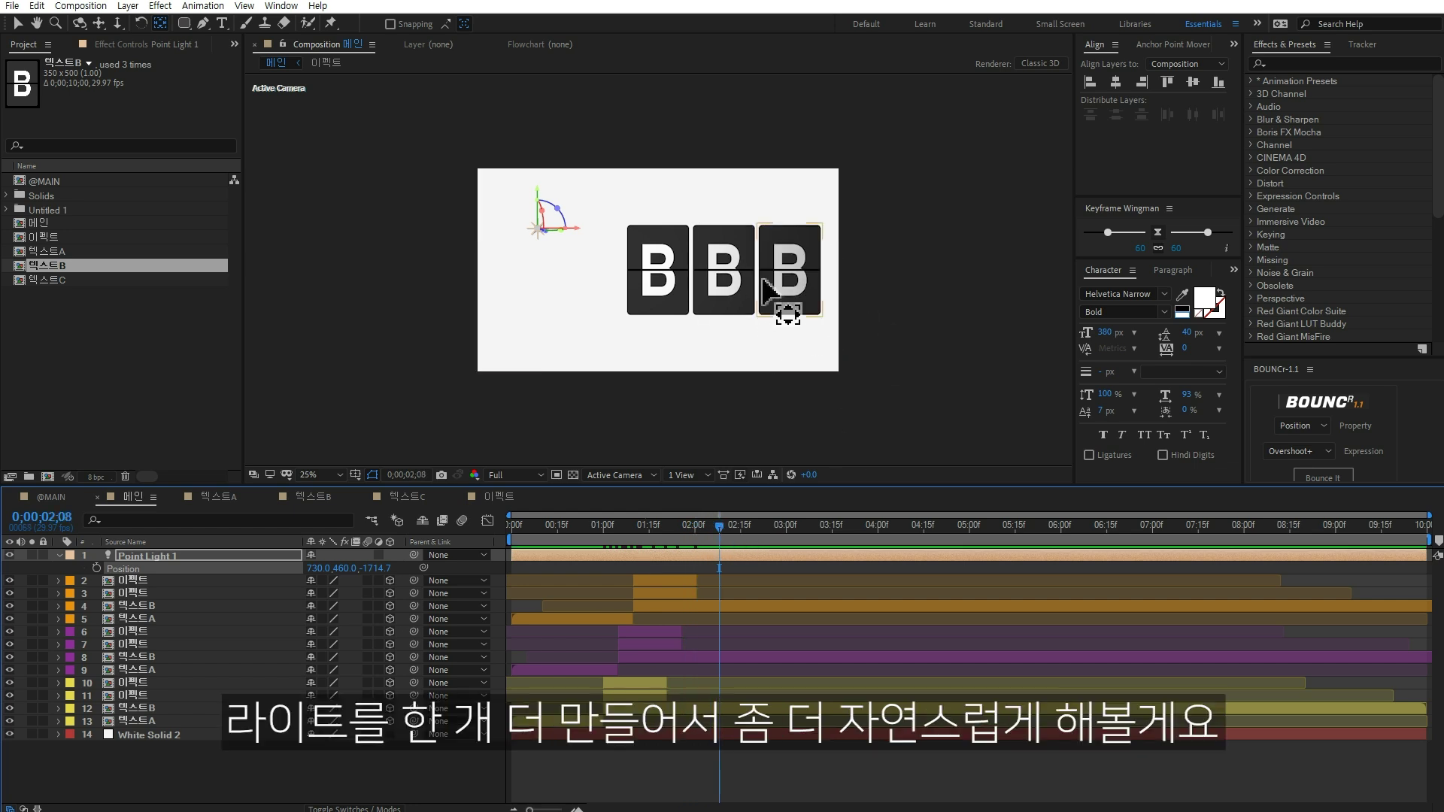
Add a second Point light to the composition with 50% intensity.
click(232, 556)
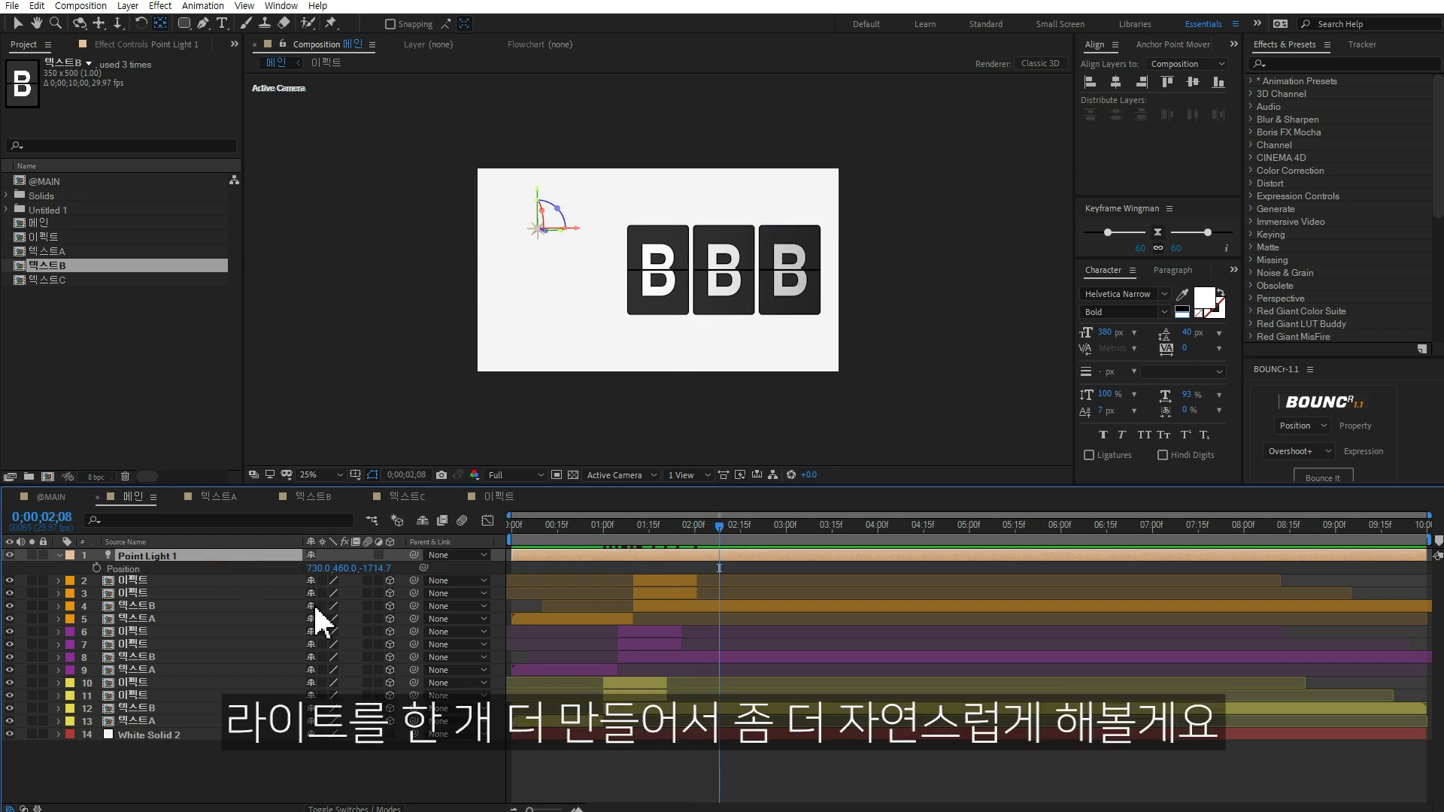
right_click(347, 761)
mouse_move(428, 602)
click(601, 652)
double_click(1028, 349)
key(Return)
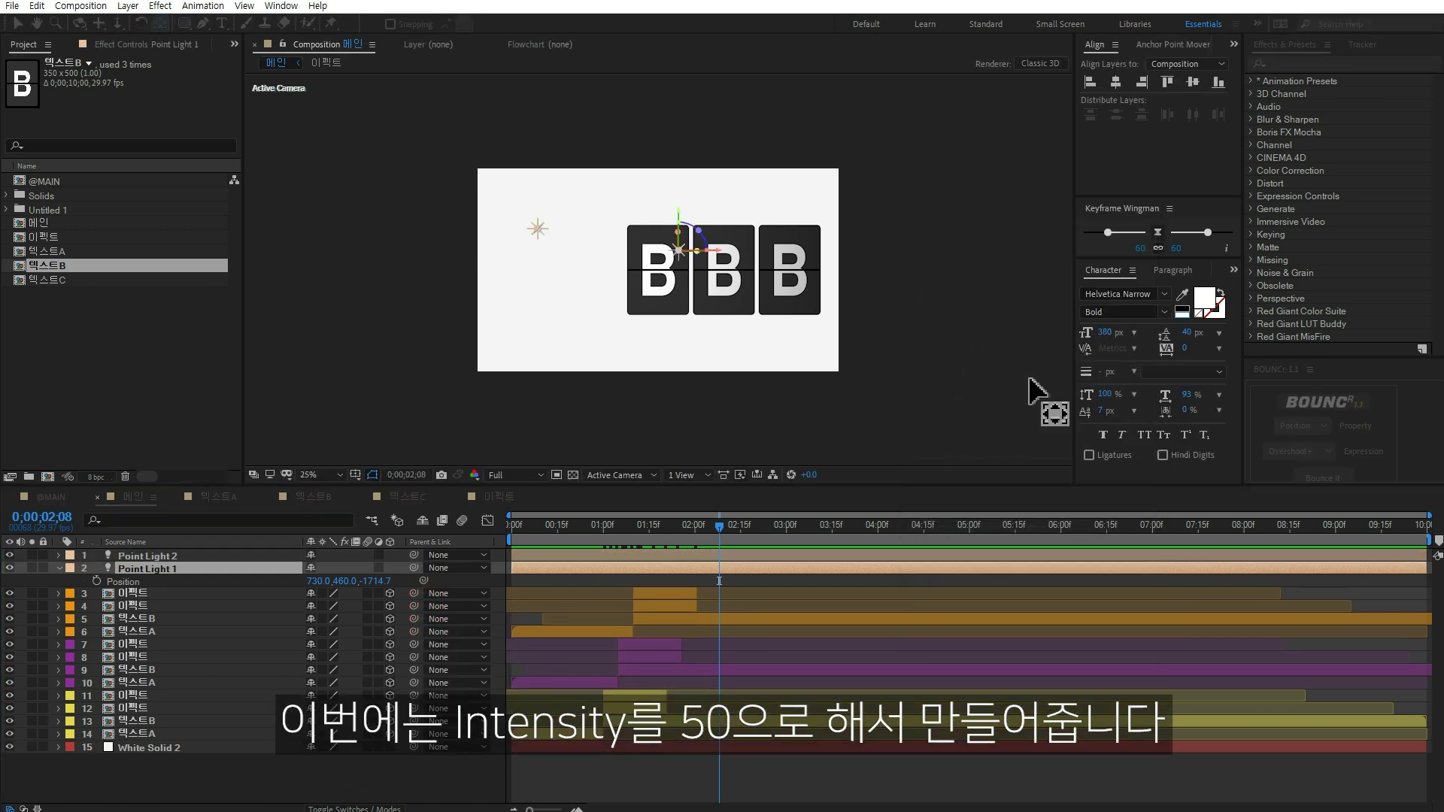
Position the second point light at about 1935, 1128, -666.7, beyond the frame's lower-right corner, and preview the lit cards.
key(p)
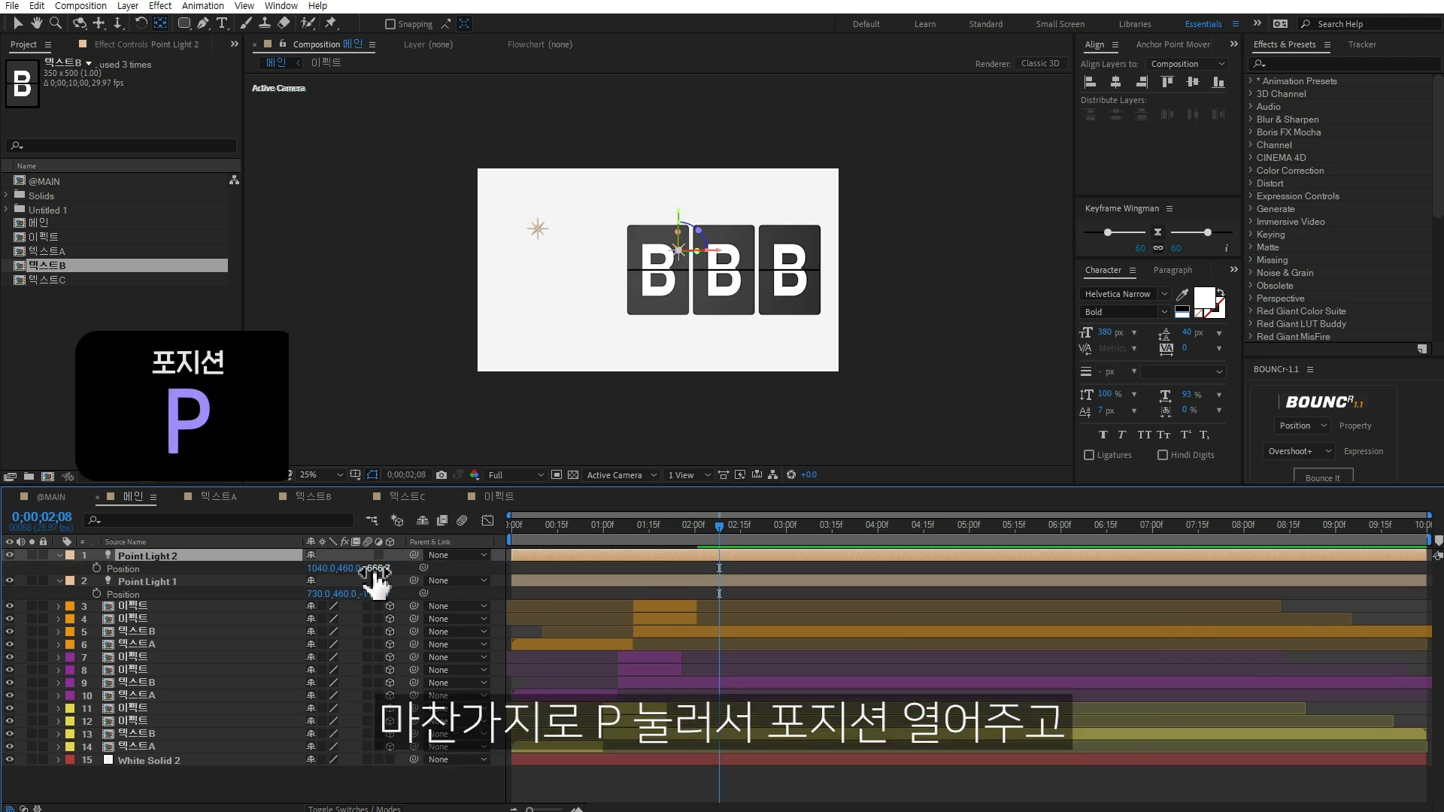
drag(347, 568, 857, 565)
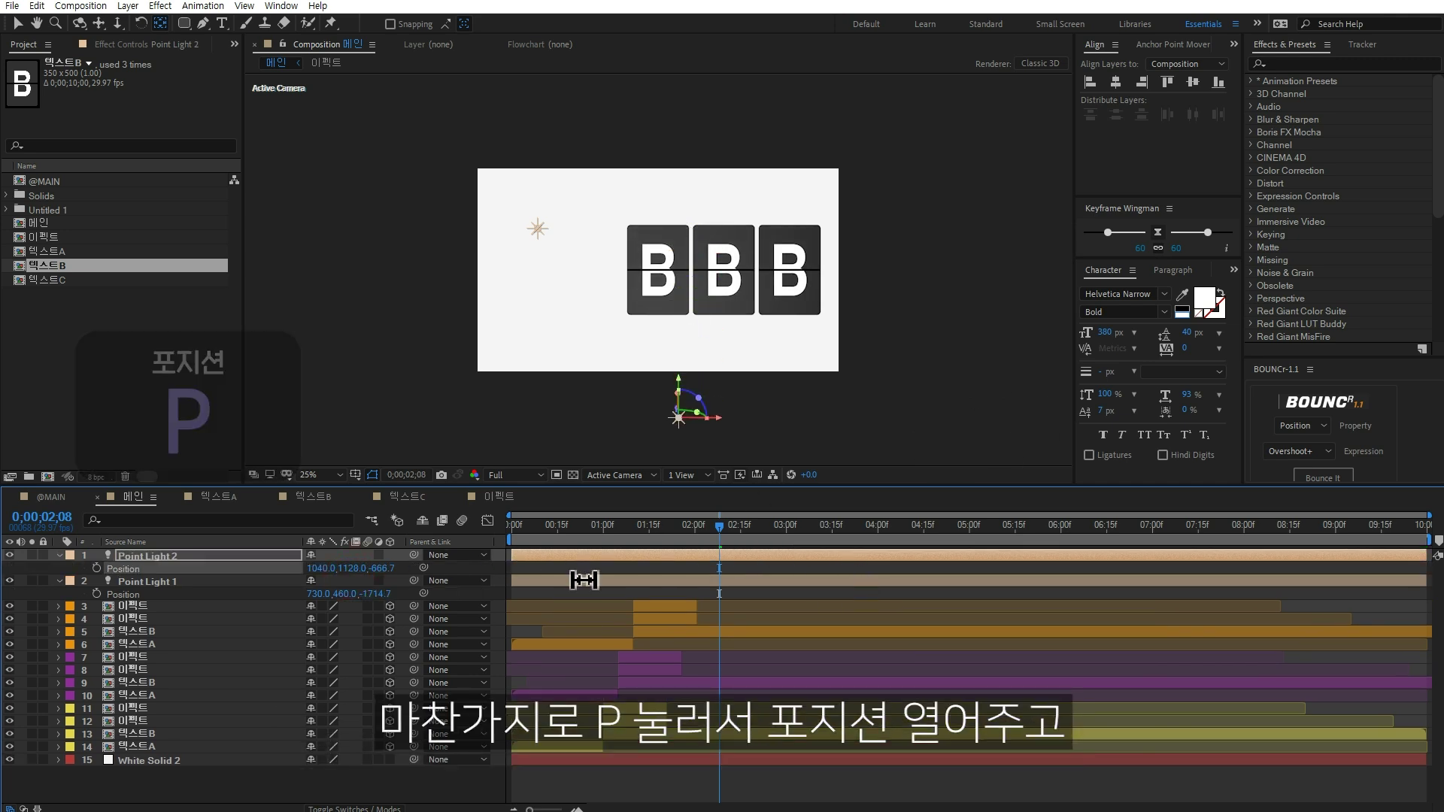
drag(320, 568, 998, 577)
click(453, 779)
key(space)
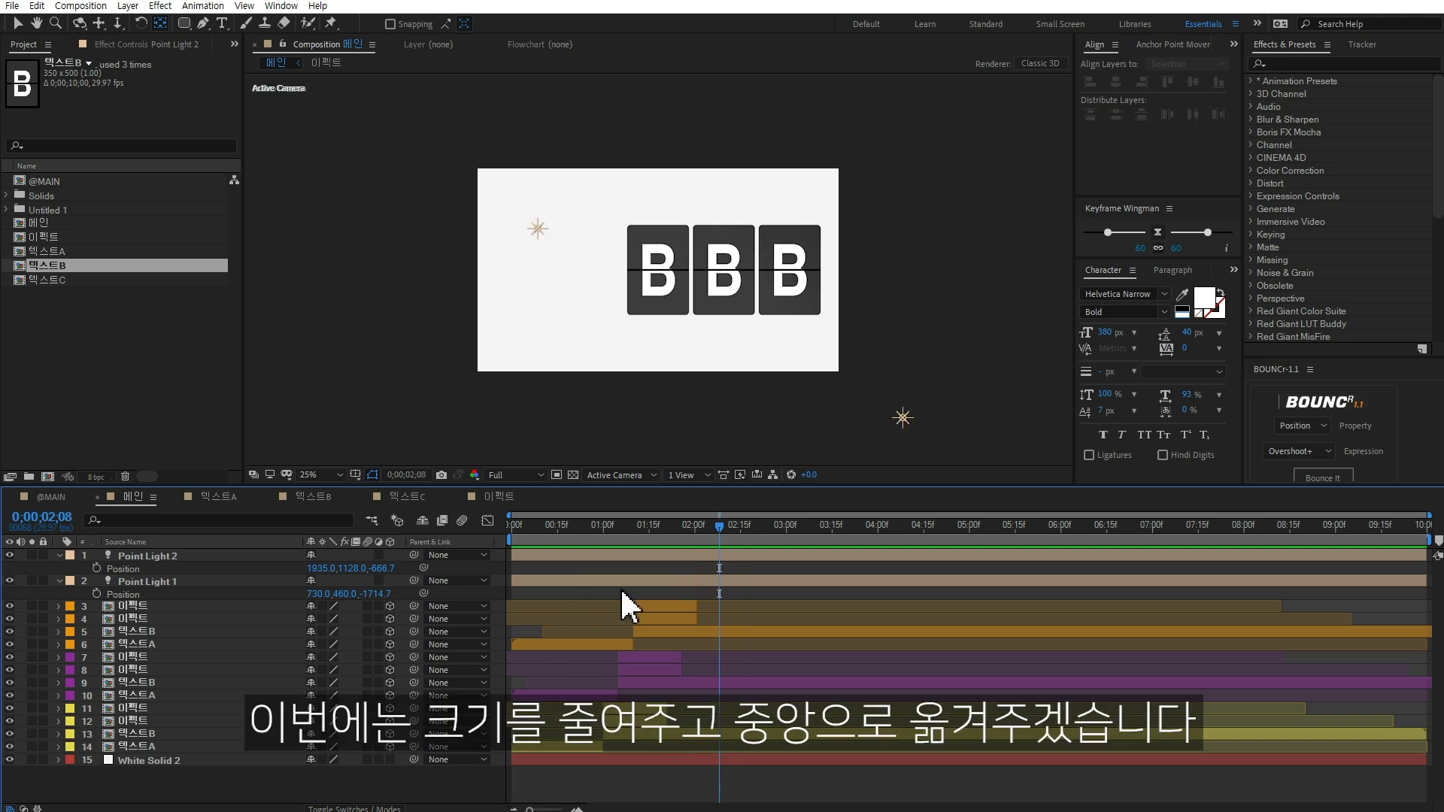
At 0;00;01;21, create a null object directly above the orange card layers.
click(667, 522)
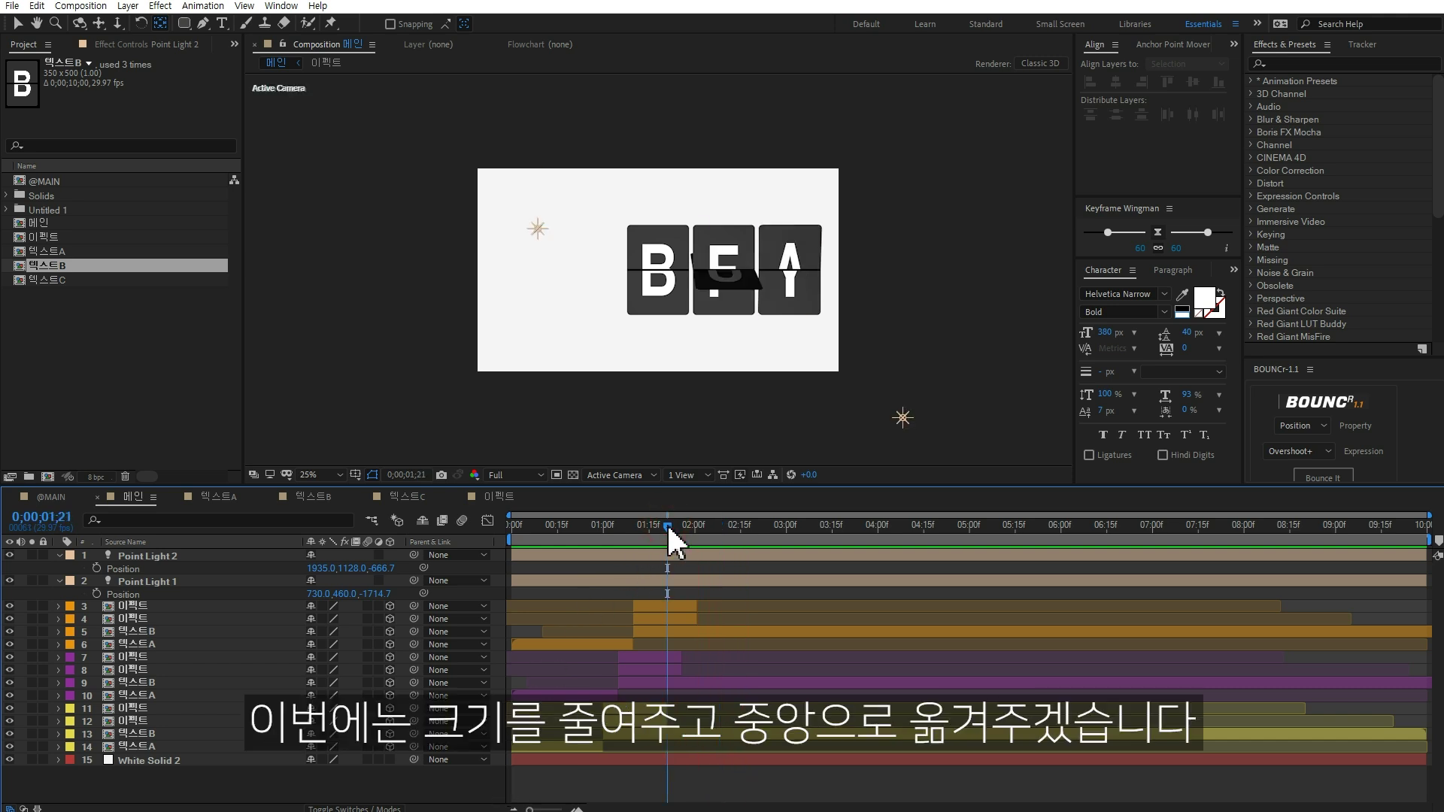
click(150, 604)
right_click(230, 777)
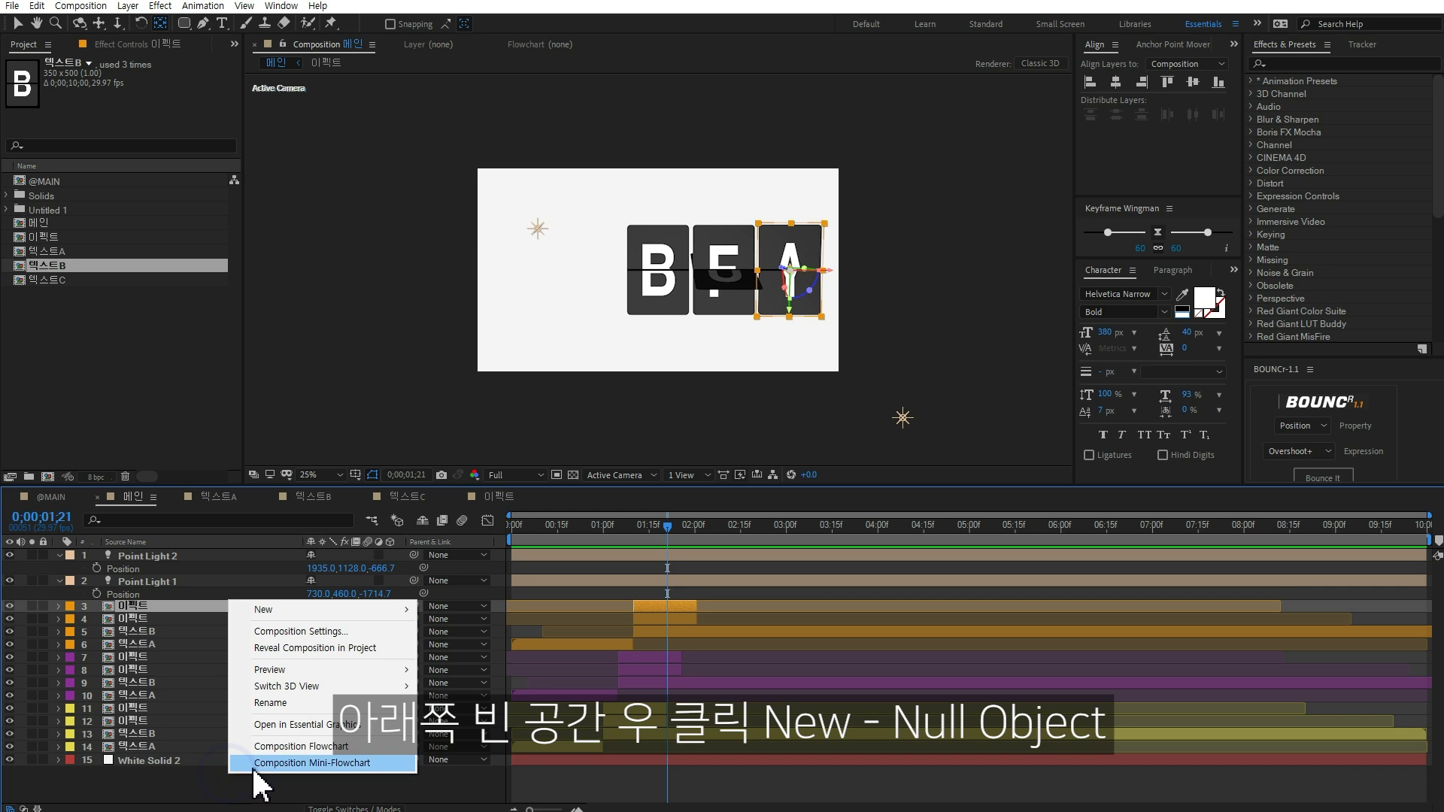
mouse_move(295, 613)
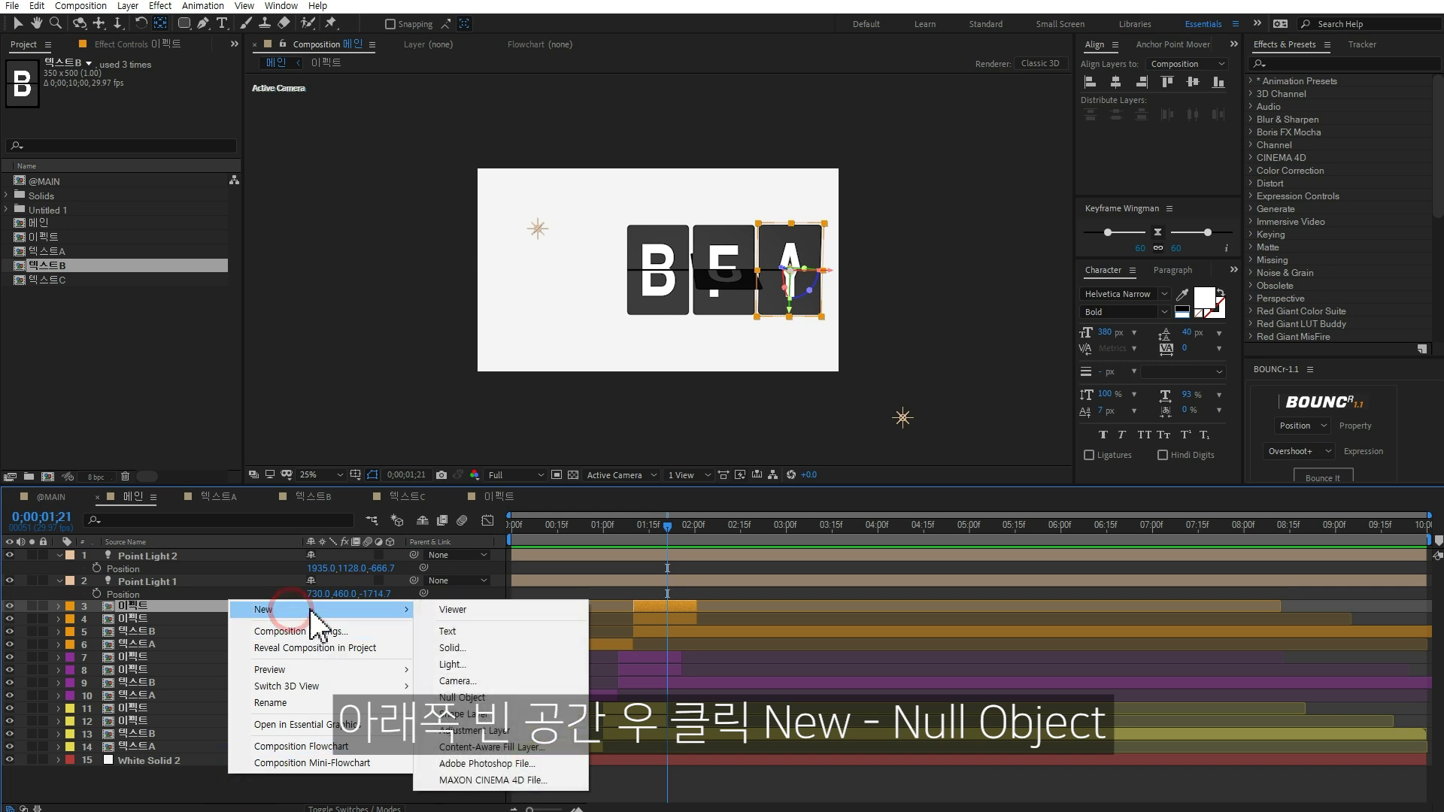
click(483, 712)
Parent all twelve orange, purple and yellow card layers to the null object.
click(164, 620)
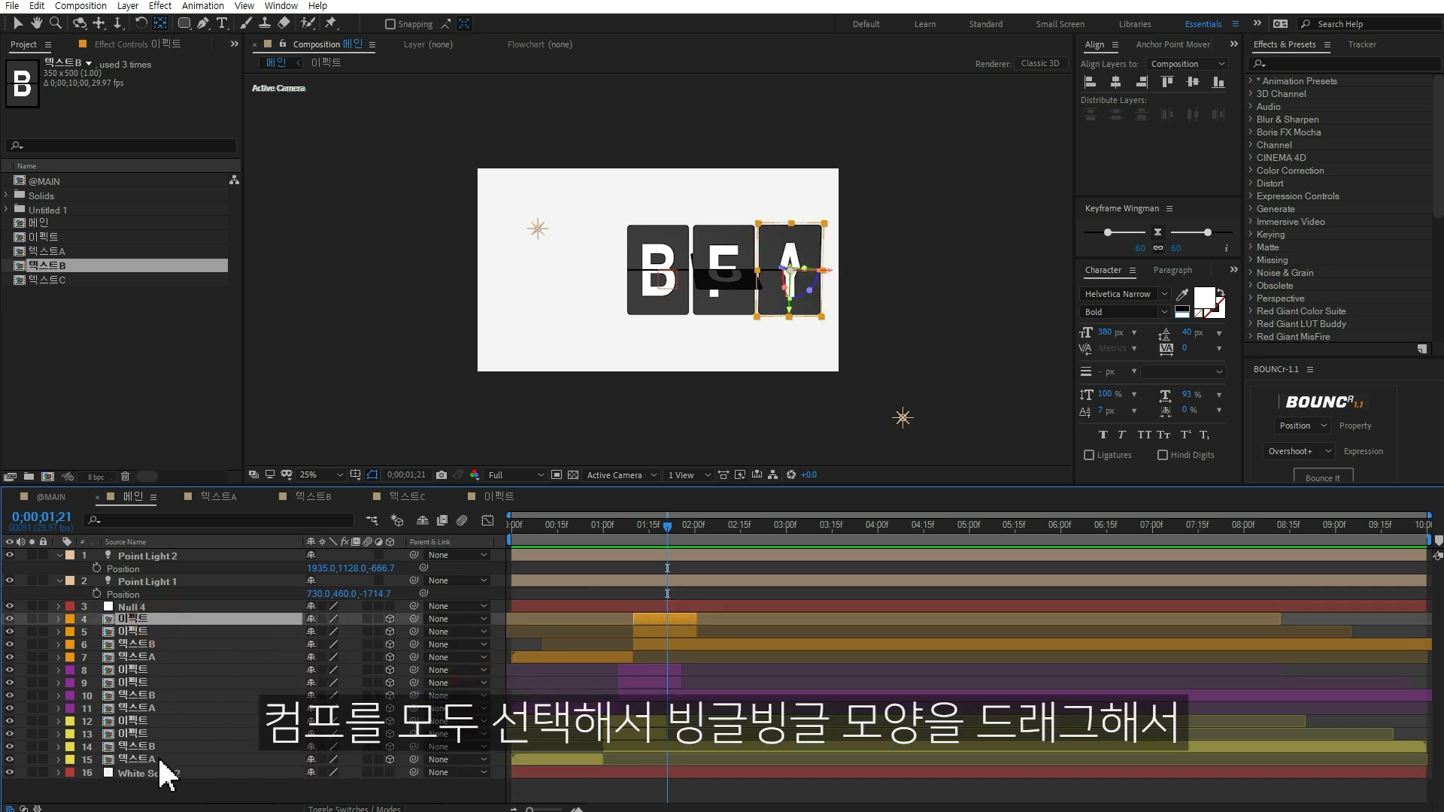
shift+click(156, 758)
drag(413, 620, 191, 605)
click(171, 605)
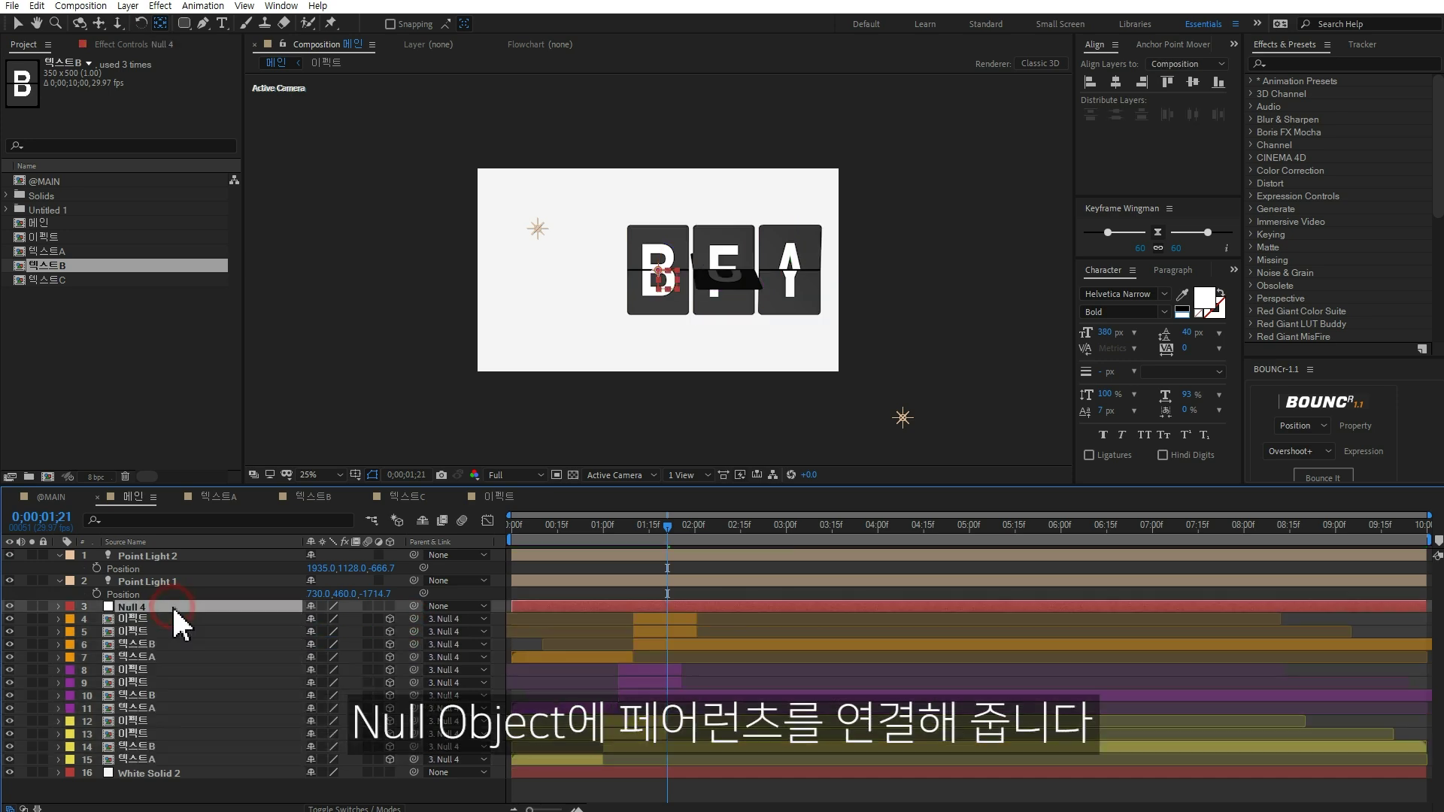
Try scaling the null down to 30%.
key(s)
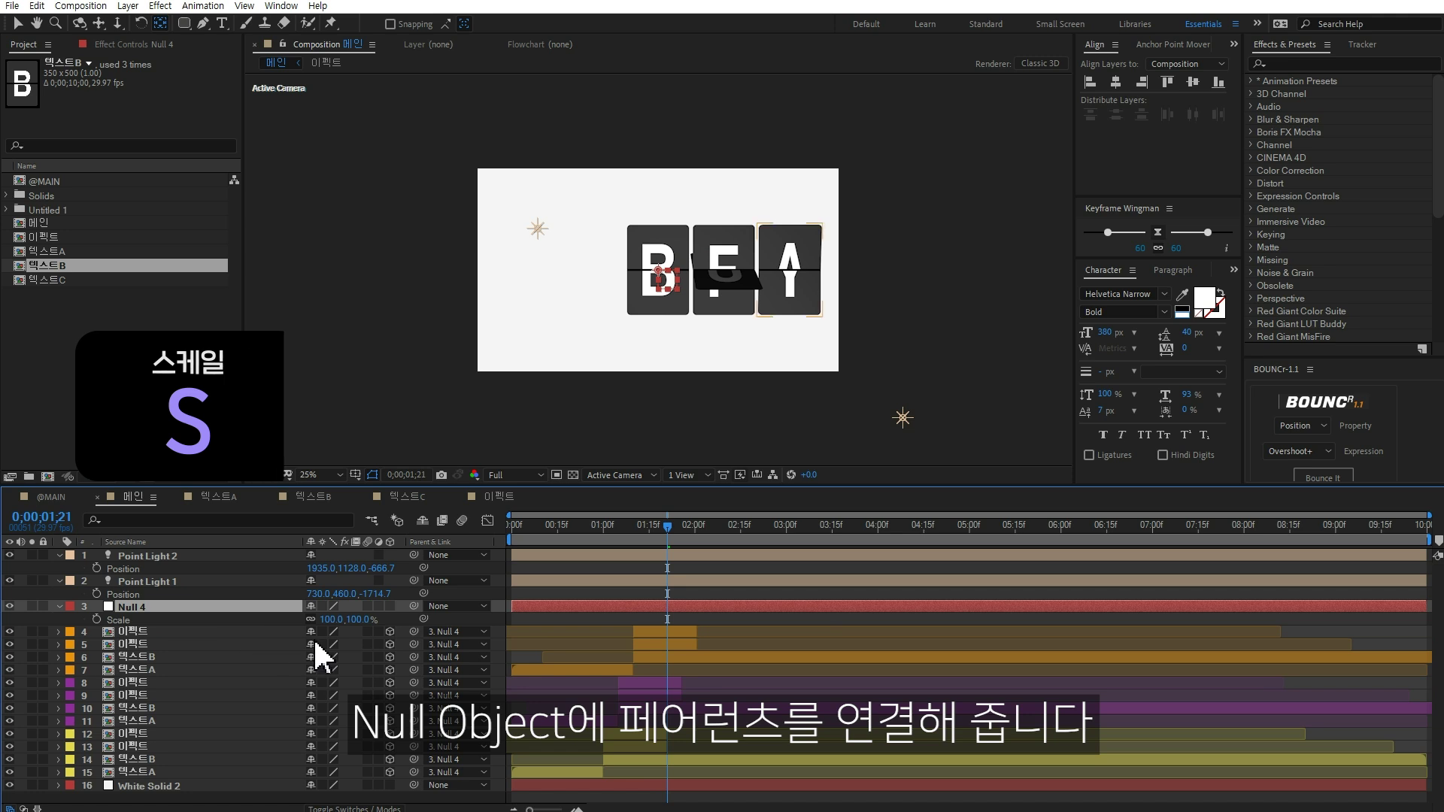
text(30)
key(Return)
scroll(686, 311, up, 2)
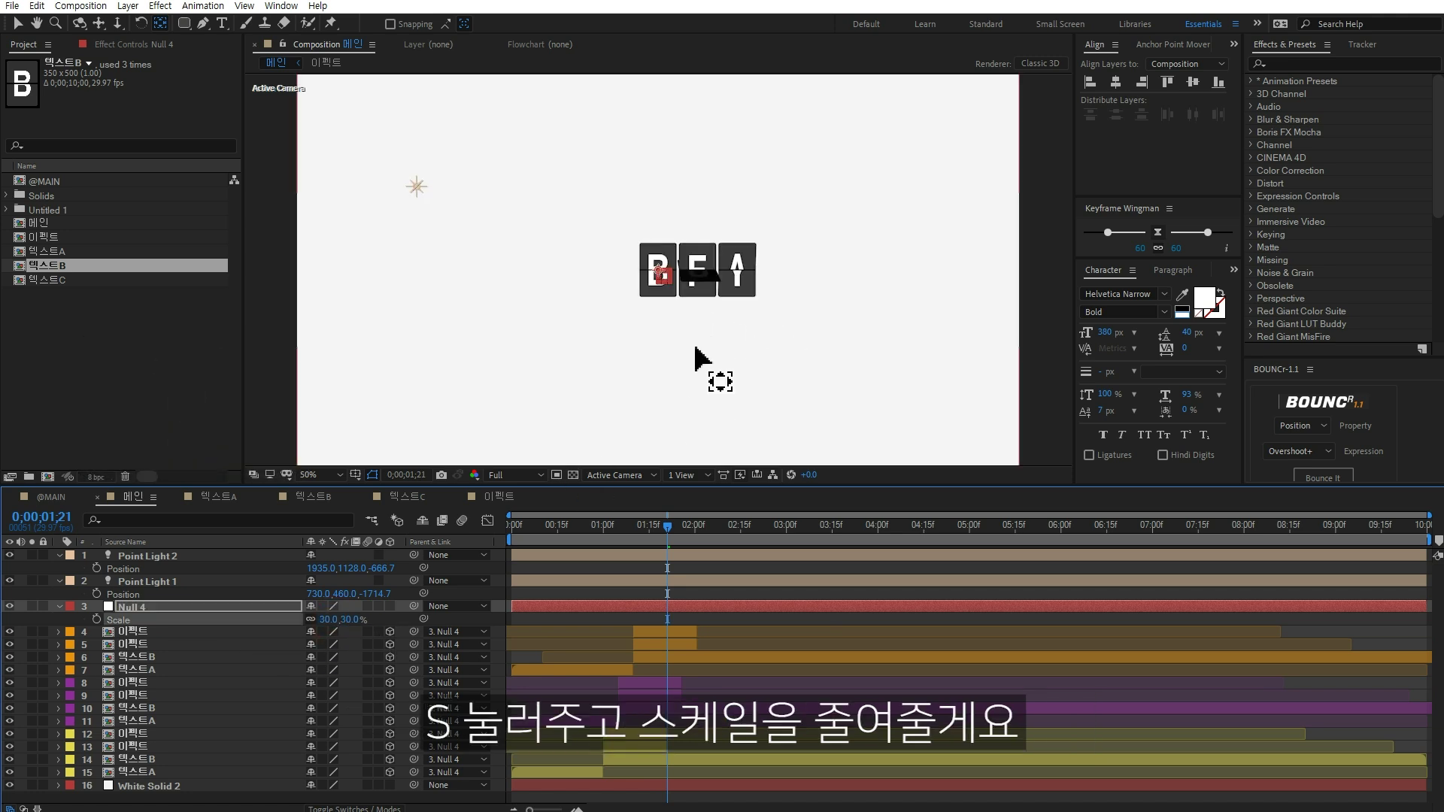
Nudge the null left to bring the cards to the middle of the frame, and set its scale to 50%.
key(shift+Left)
key(shift+Left)
key(shift+Left)
key(shift+Left)
key(shift+Left)
key(shift+Left)
key(shift+Left)
key(shift+Left)
key(shift+Left)
key(shift+Left)
key(shift+Left)
key(shift+Left)
key(shift+Left)
key(shift+Left)
text(50)
key(Return)
scroll(790, 358, down, 2)
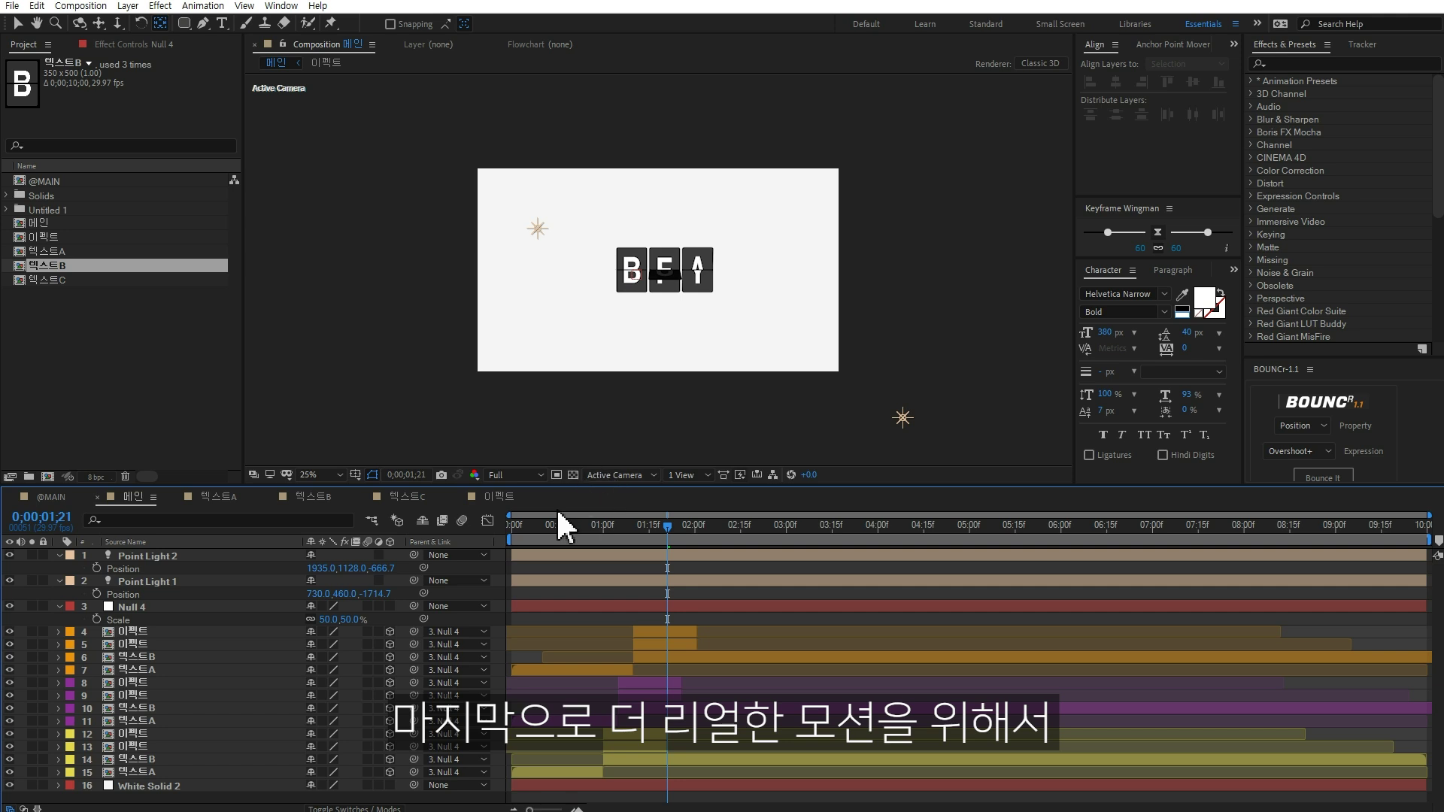
Enable motion blur on all twelve card layers and inspect the spinning cards up close at 0;00;01;20.
click(168, 633)
shift+click(251, 771)
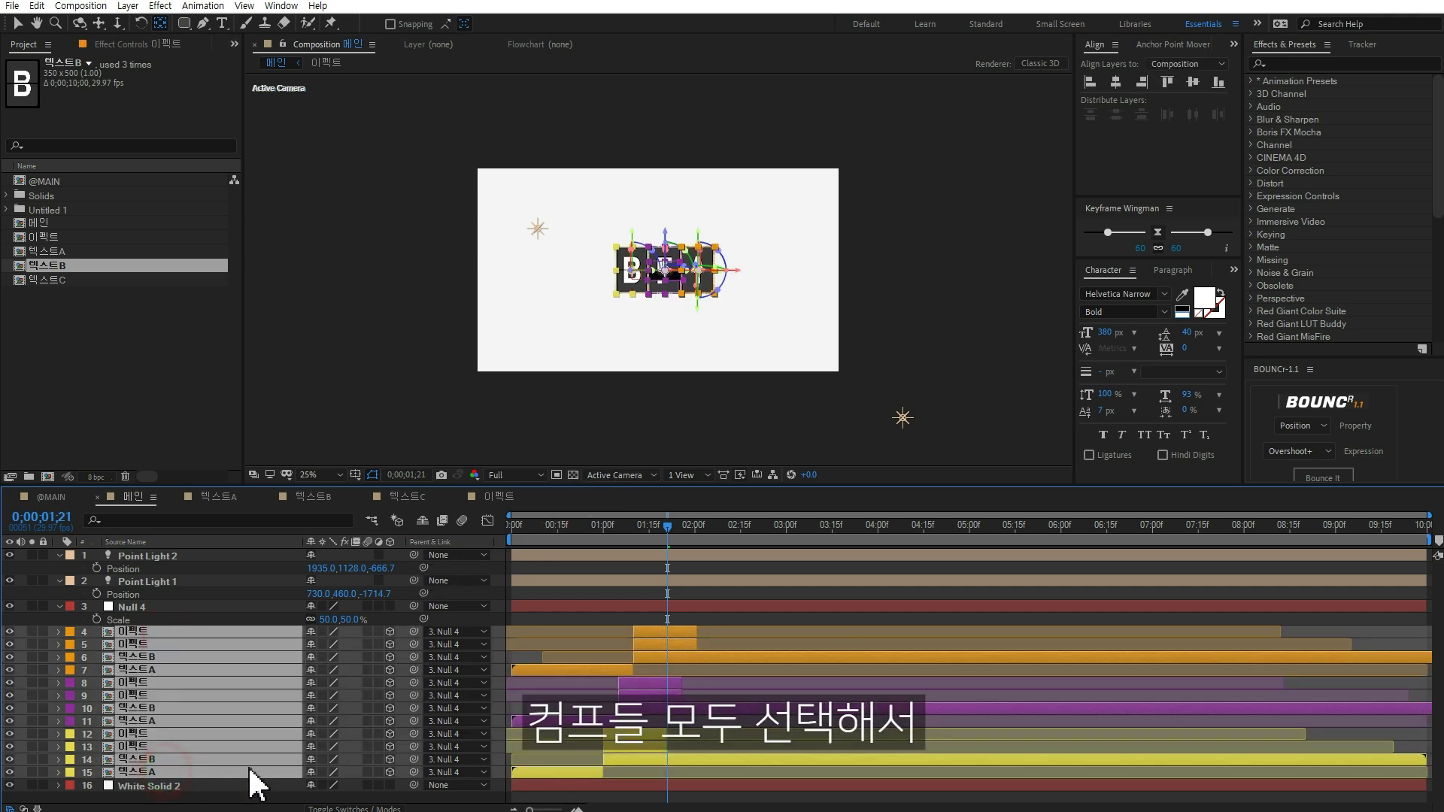
click(367, 634)
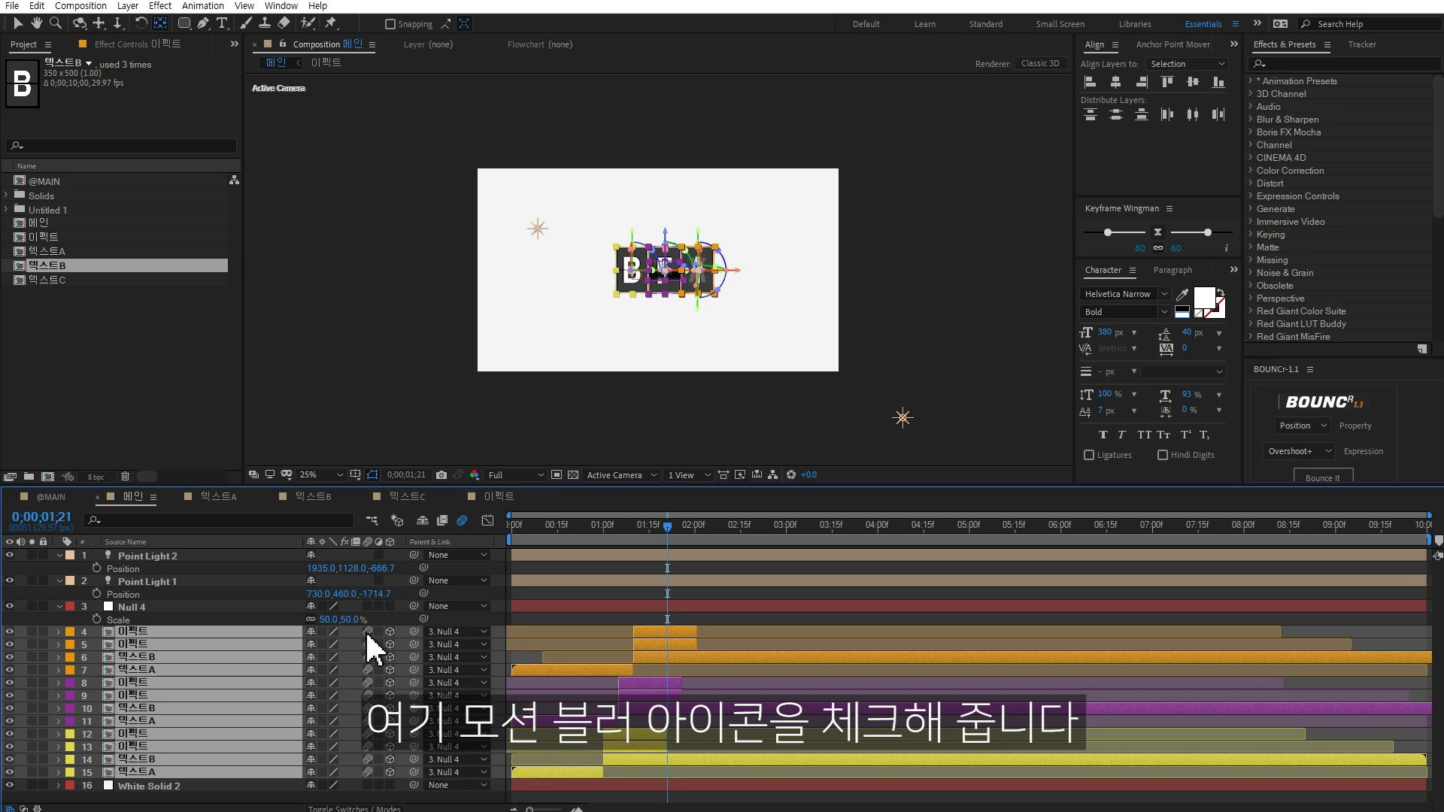
click(558, 564)
key(period)
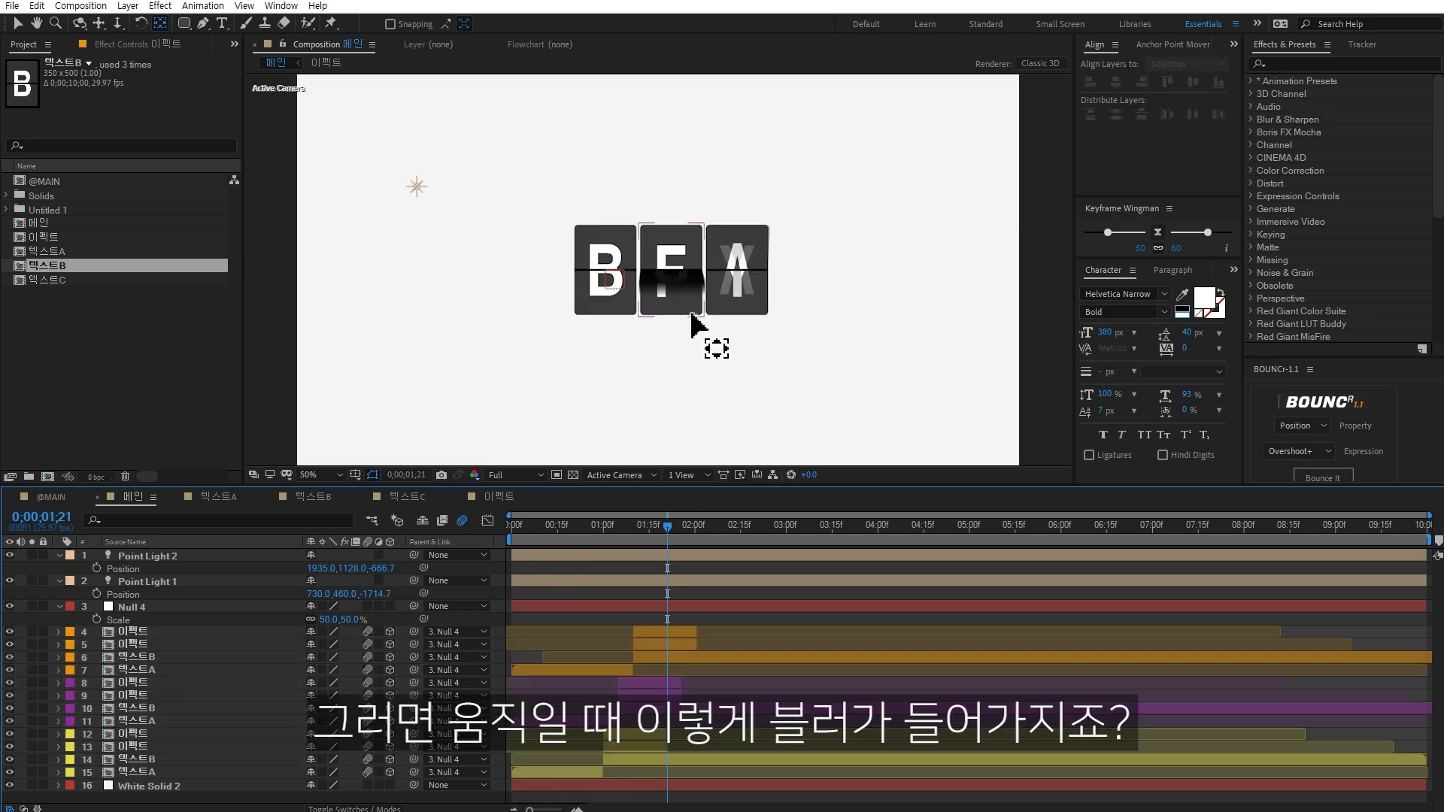
key(Page_Up)
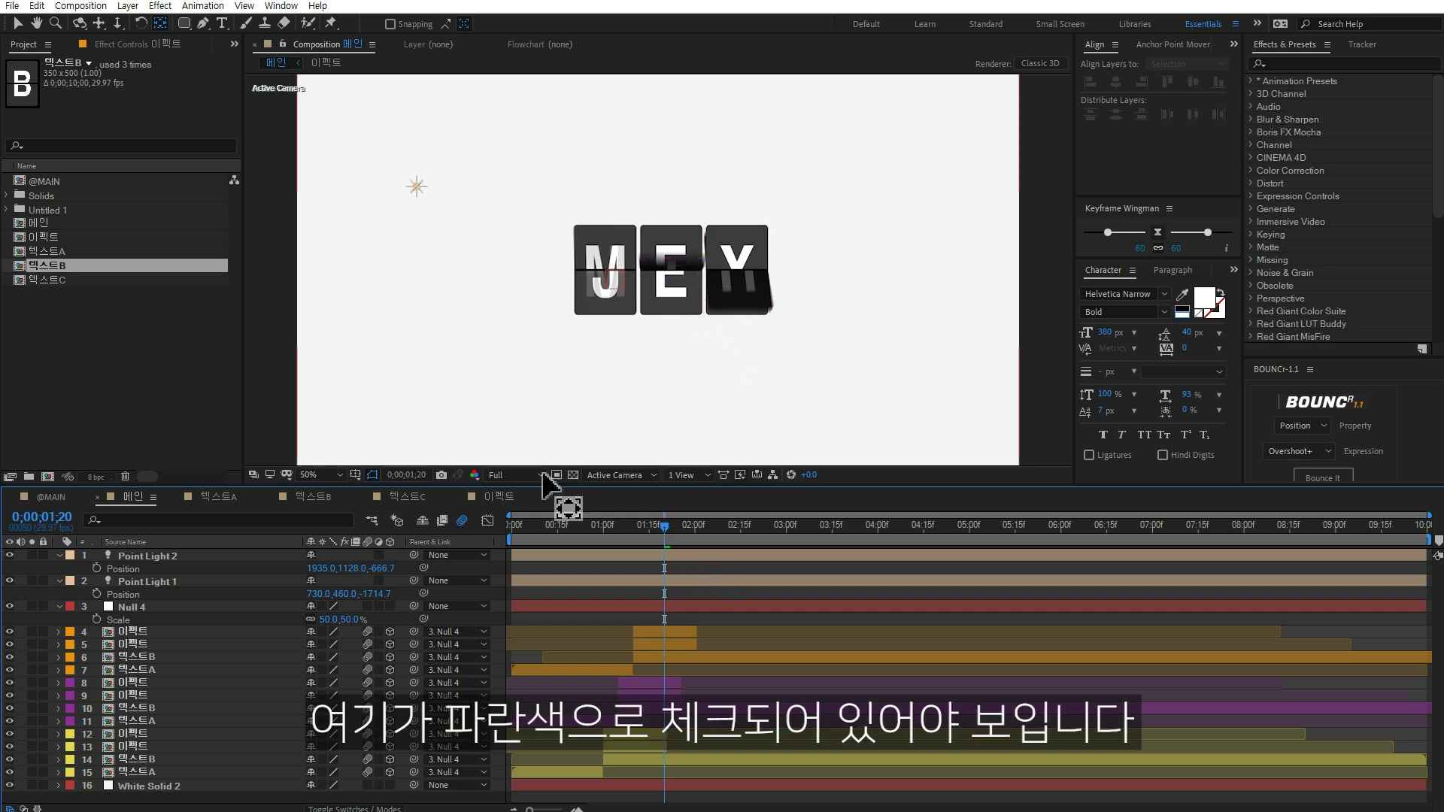
Compare the cards with the composition's motion blur off and on, and preview the blurred spin.
click(460, 522)
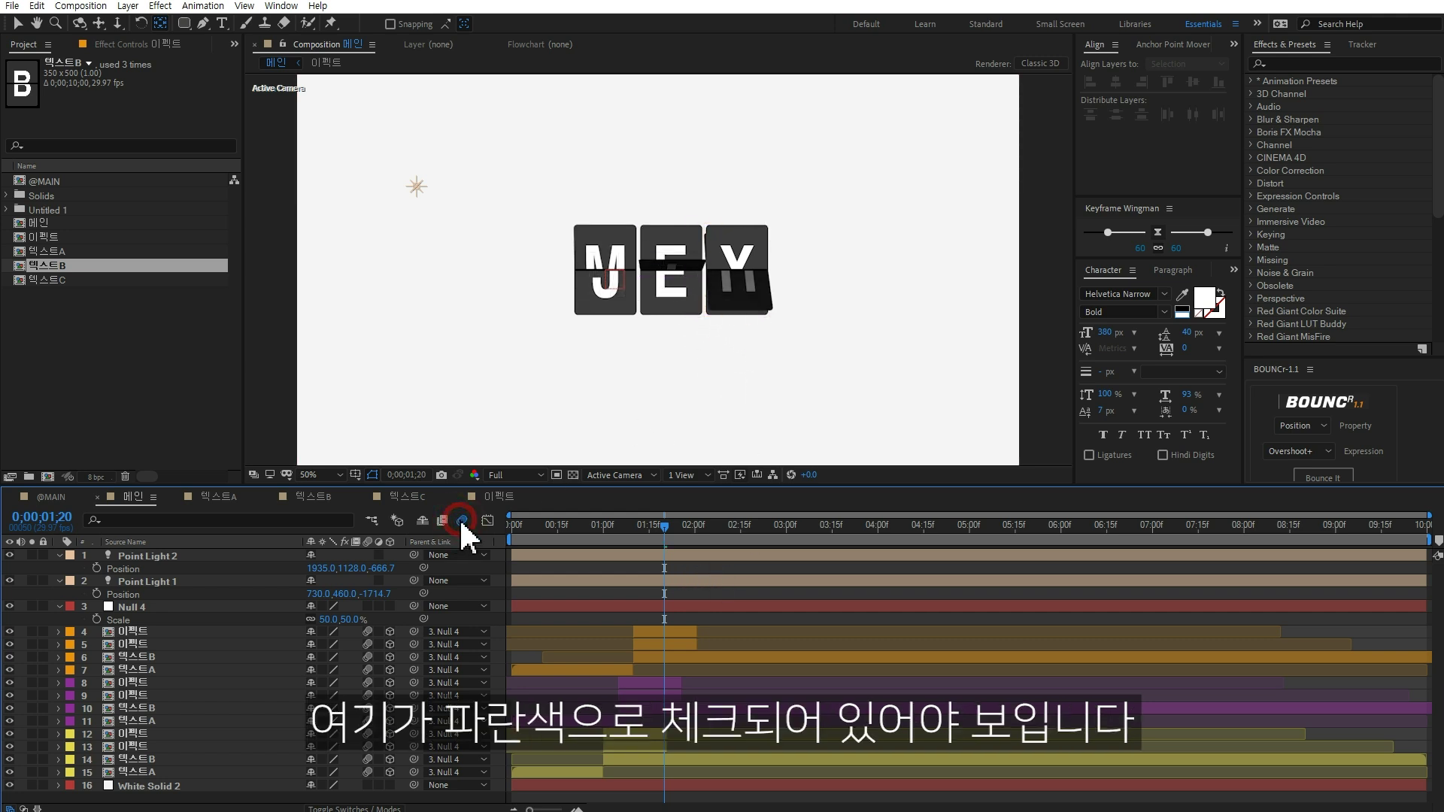
click(735, 611)
click(804, 618)
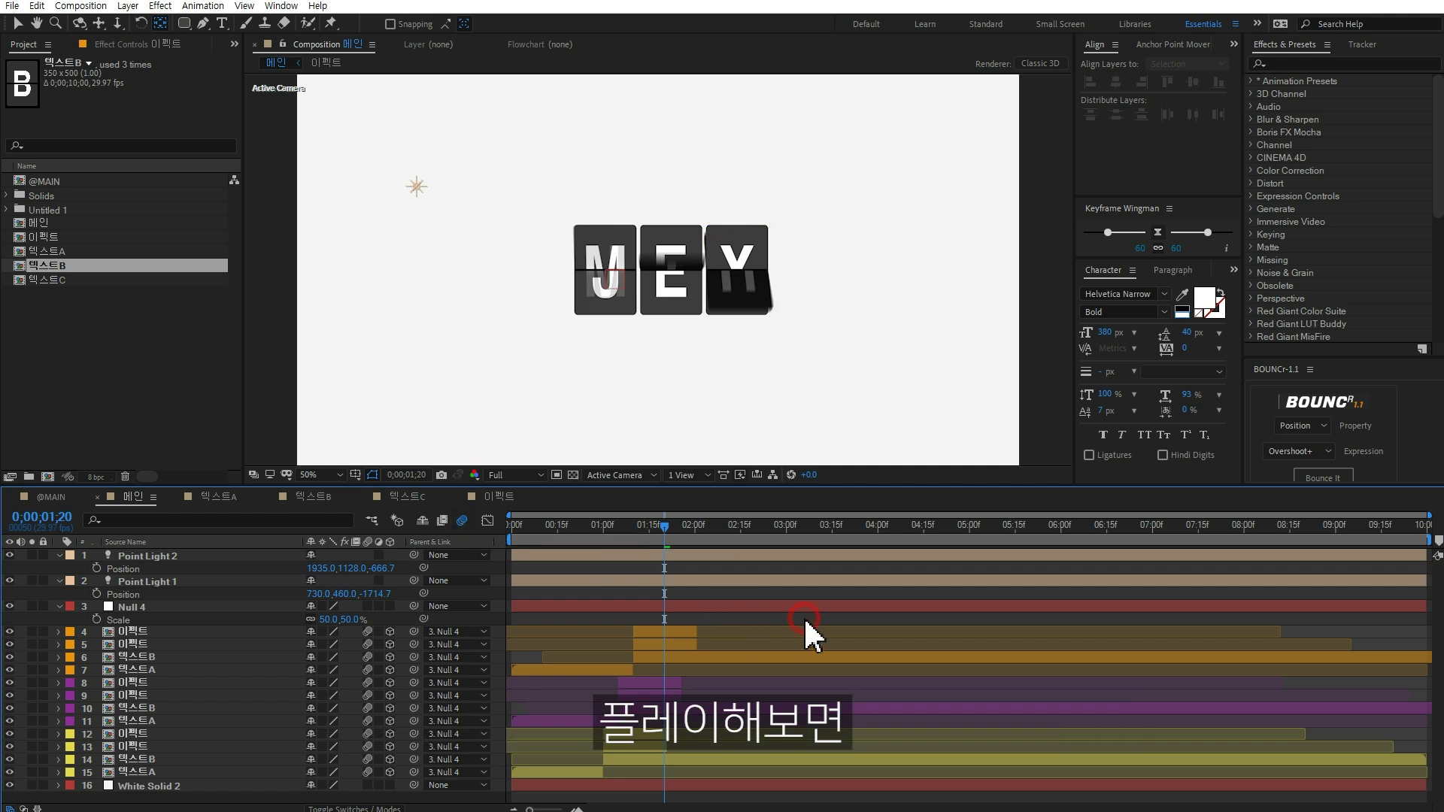
key(space)
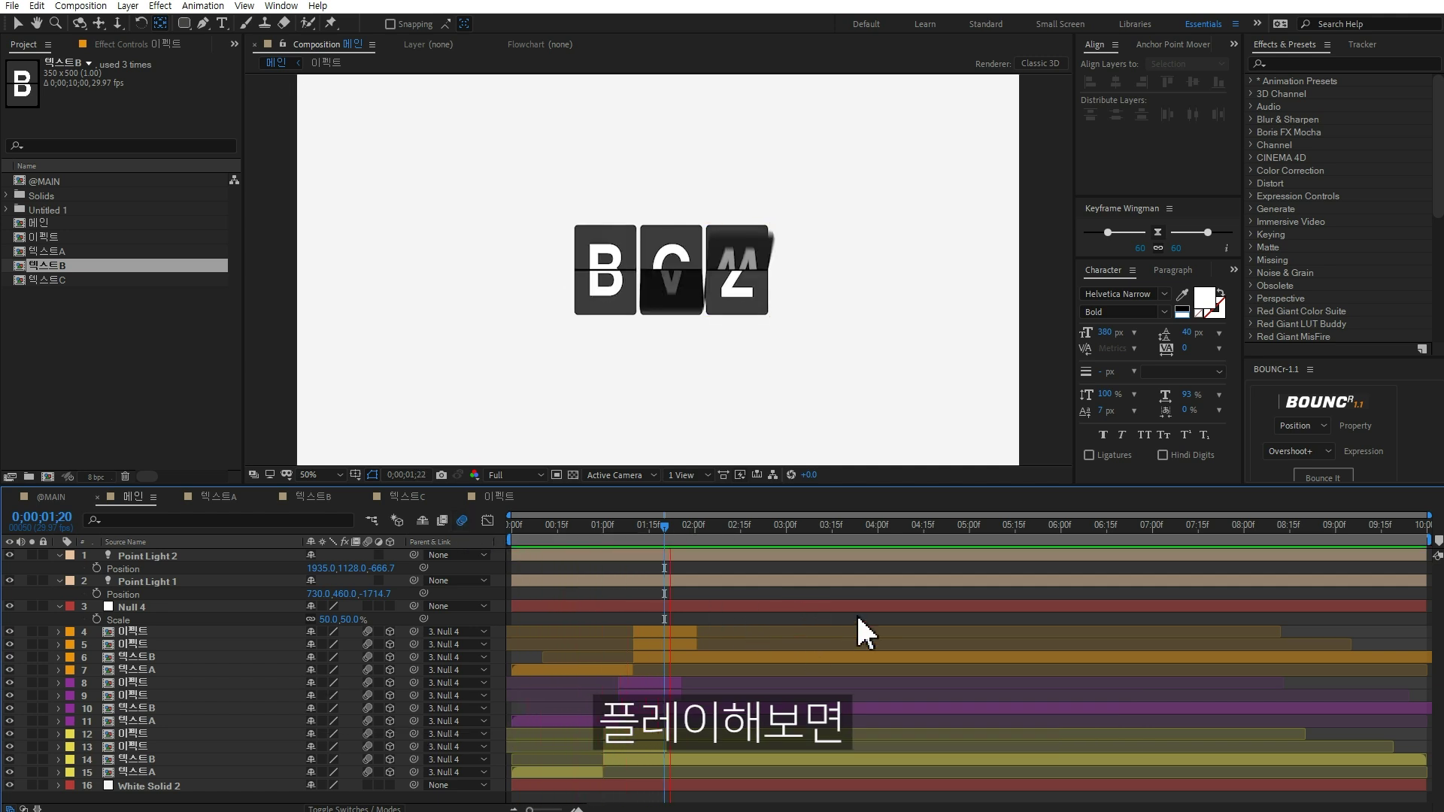
key(space)
At 0;00;02;16, replace the source of the orange 텍스트B layer with 텍스트C.
drag(676, 525, 743, 522)
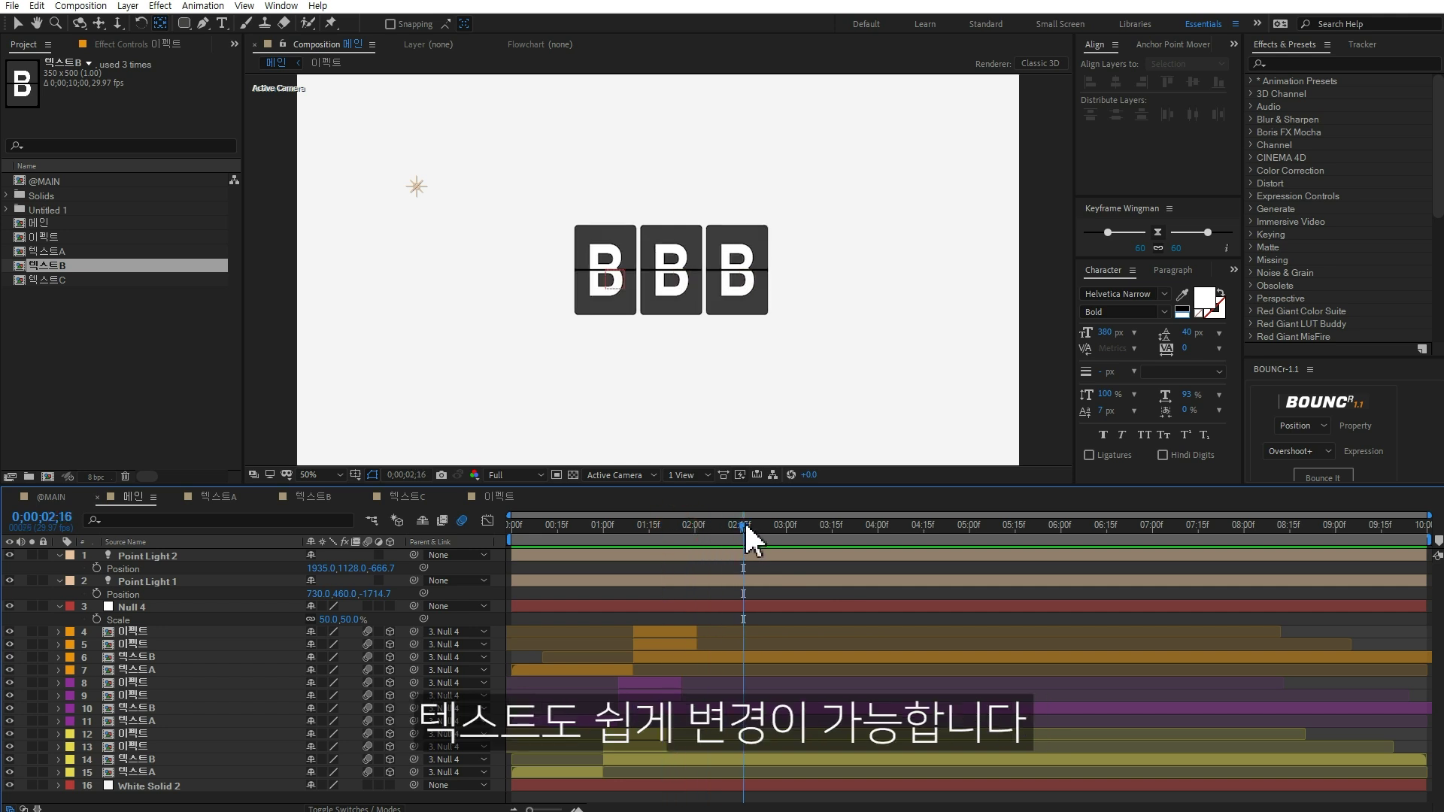
click(707, 657)
drag(63, 280, 699, 350)
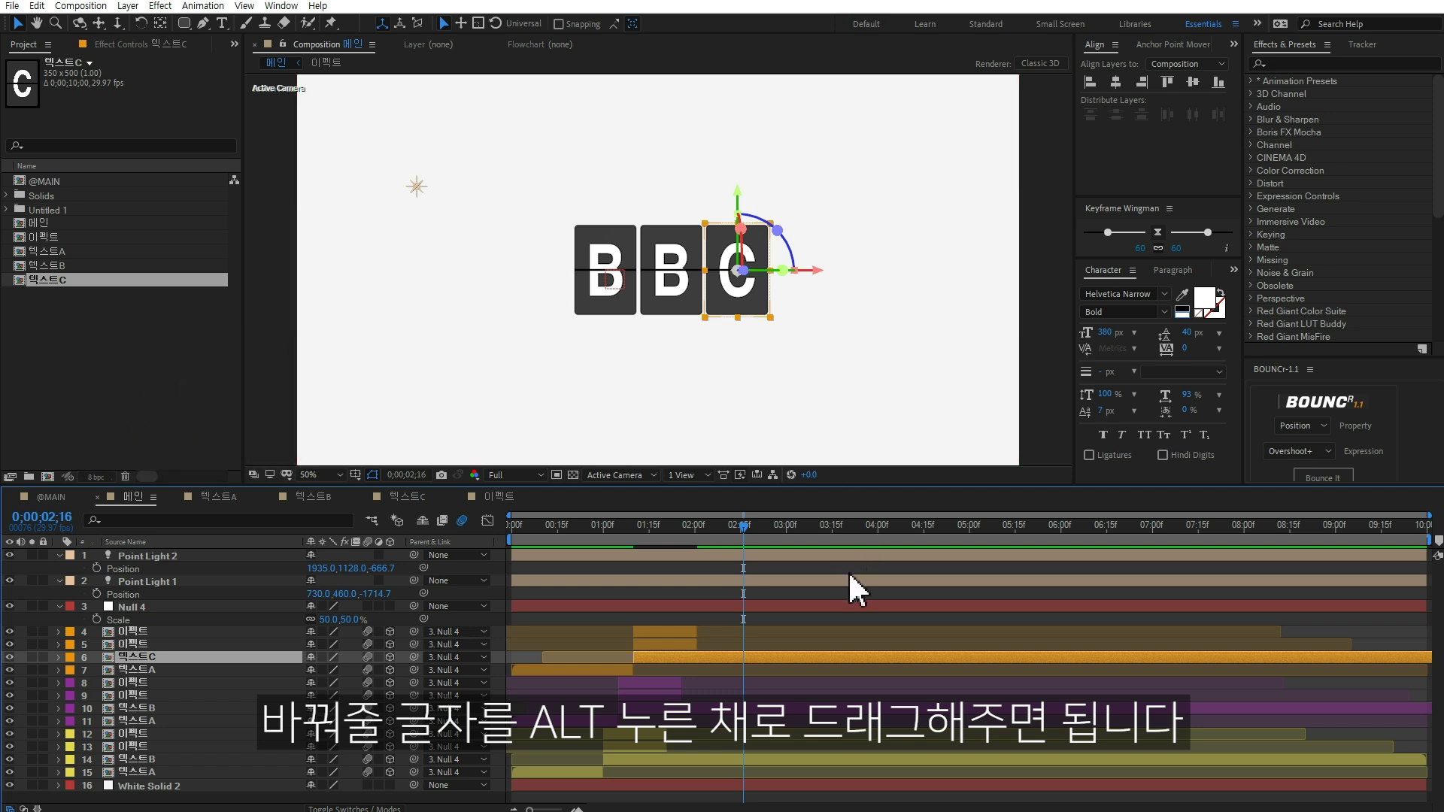
Replace the source of the yellow 텍스트A layer with 텍스트B and that of the purple 텍스트A layer with 텍스트C.
click(557, 526)
click(560, 773)
click(68, 264)
drag(70, 263, 572, 301)
click(589, 720)
drag(45, 279, 662, 316)
At 0;00;02;21, replace the source of the long yellow 텍스트B layer with 텍스트A so the cards read ABC.
drag(558, 523, 698, 538)
click(761, 547)
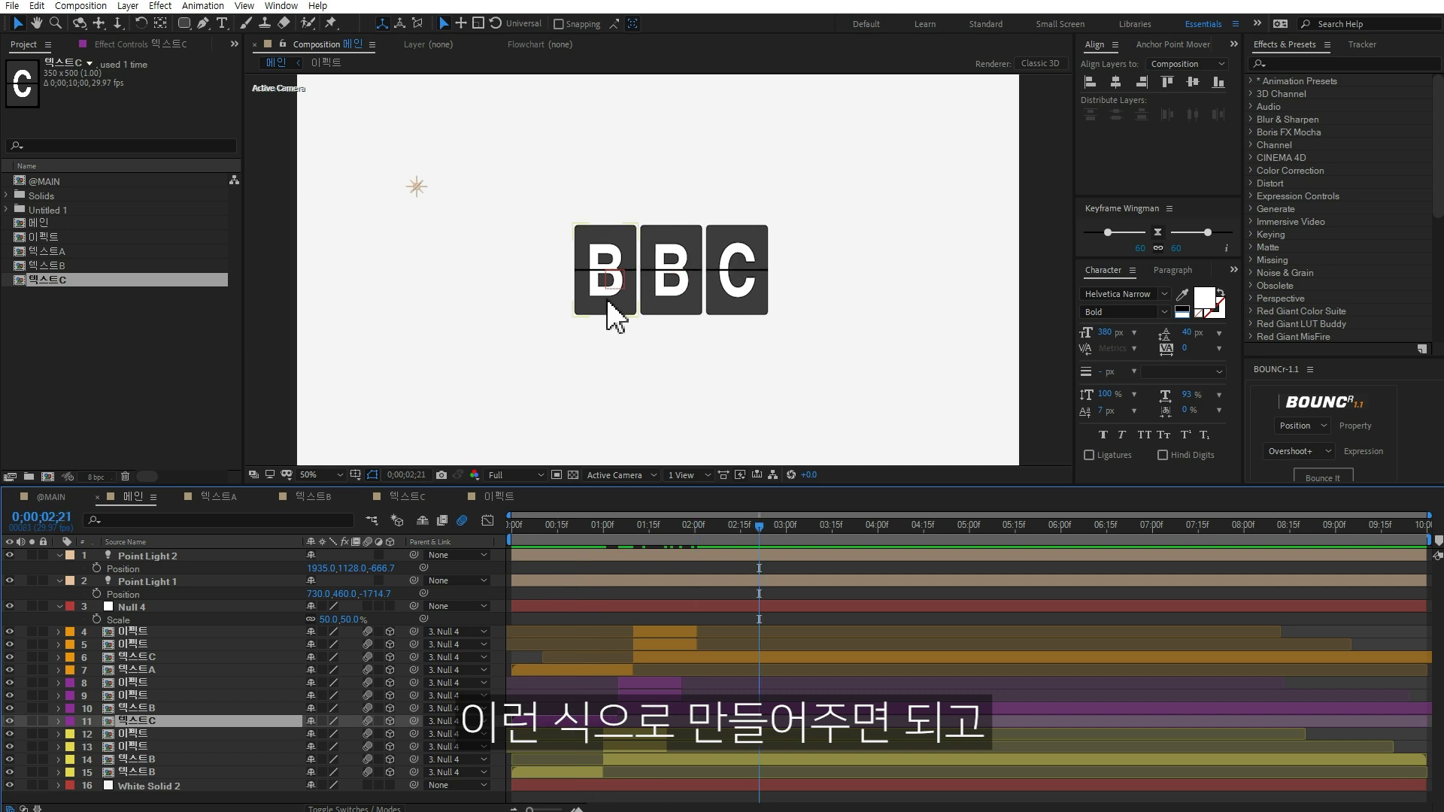
click(764, 759)
drag(57, 250, 572, 324)
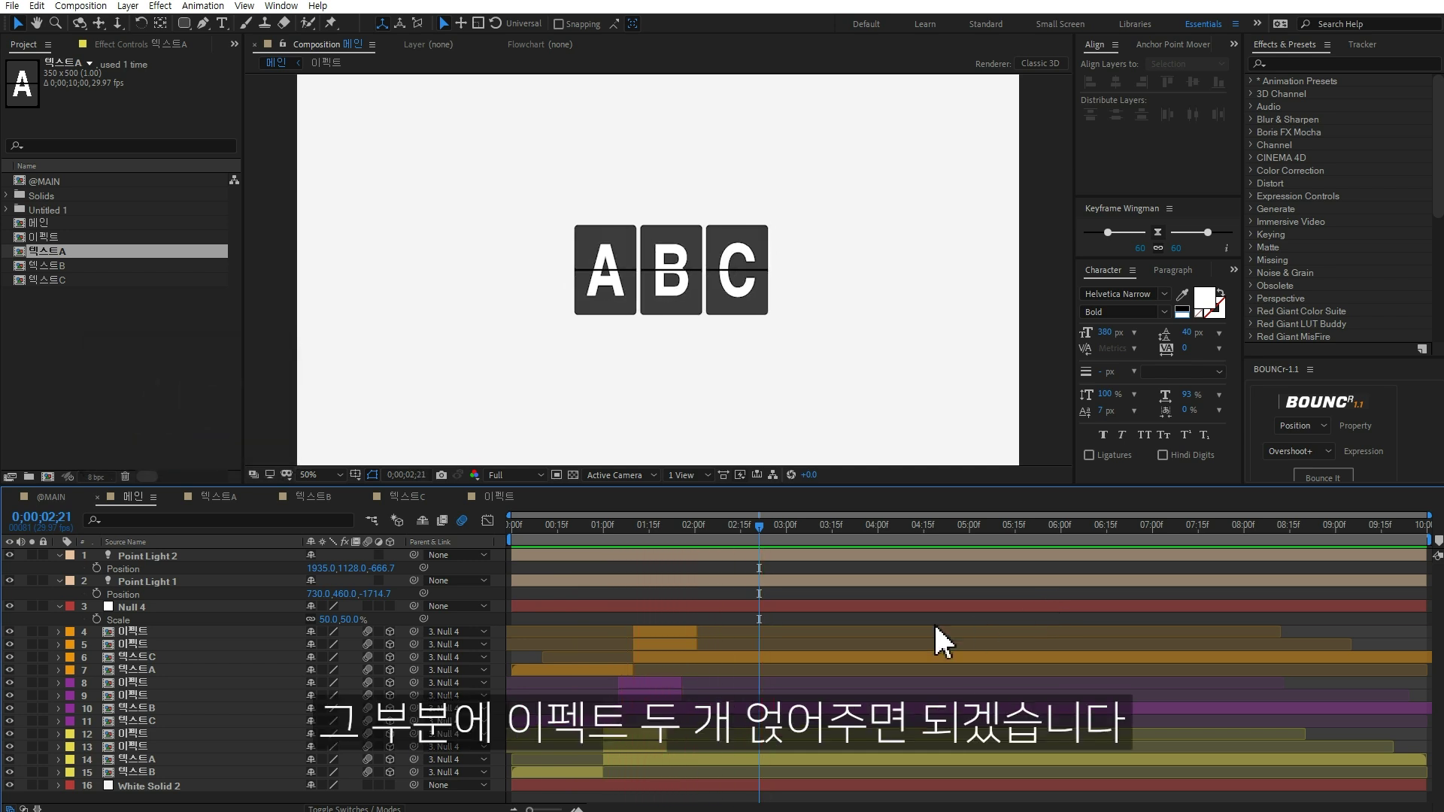
Select both purple 이펙트 layers.
click(670, 682)
shift+click(679, 695)
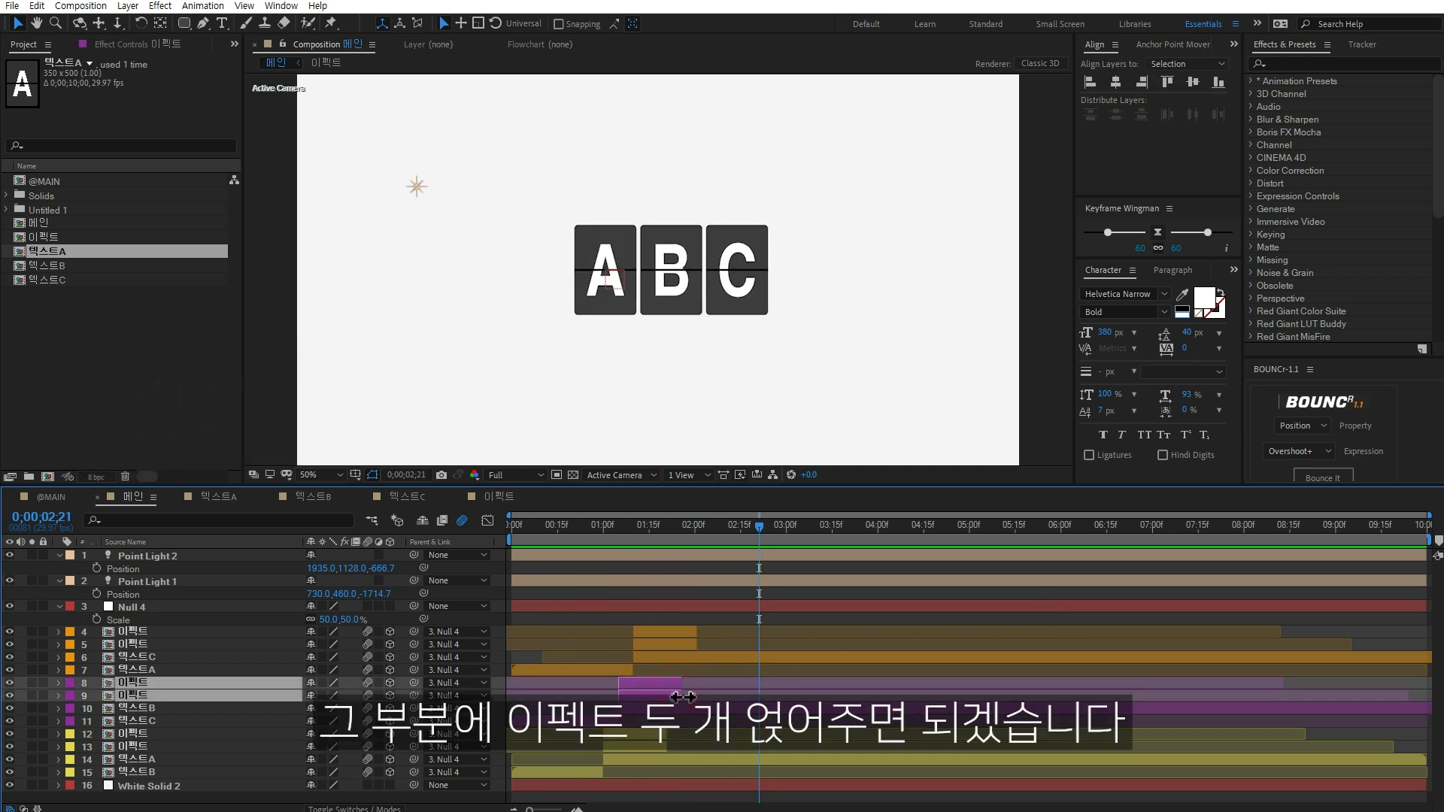